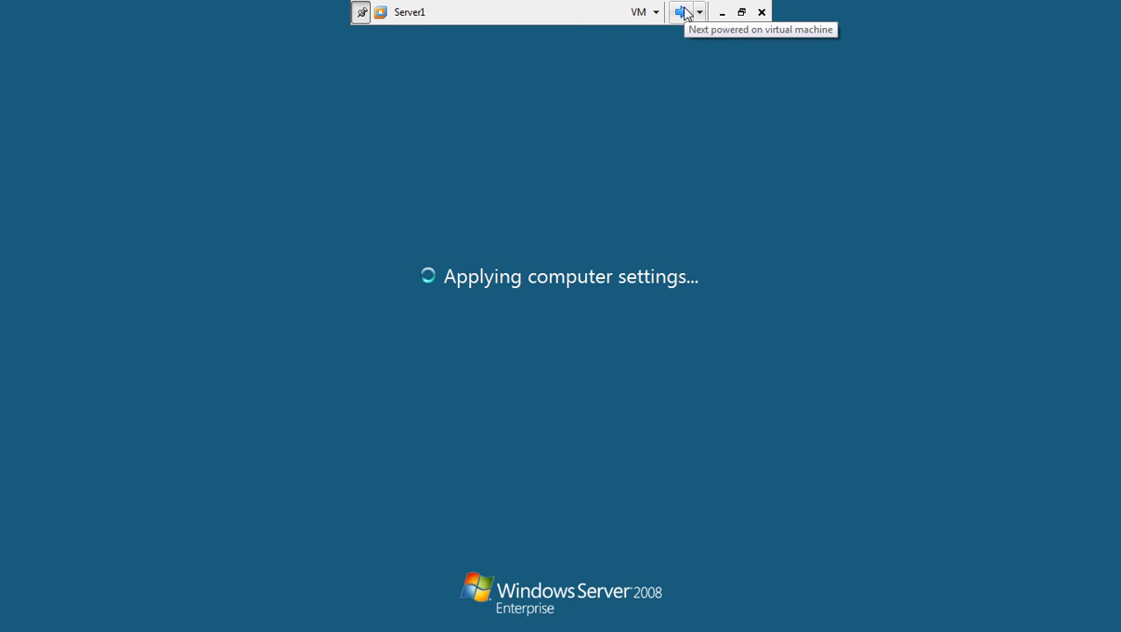
Switch to the win7-1 VM and log on with the user's password.
left_click(684, 13)
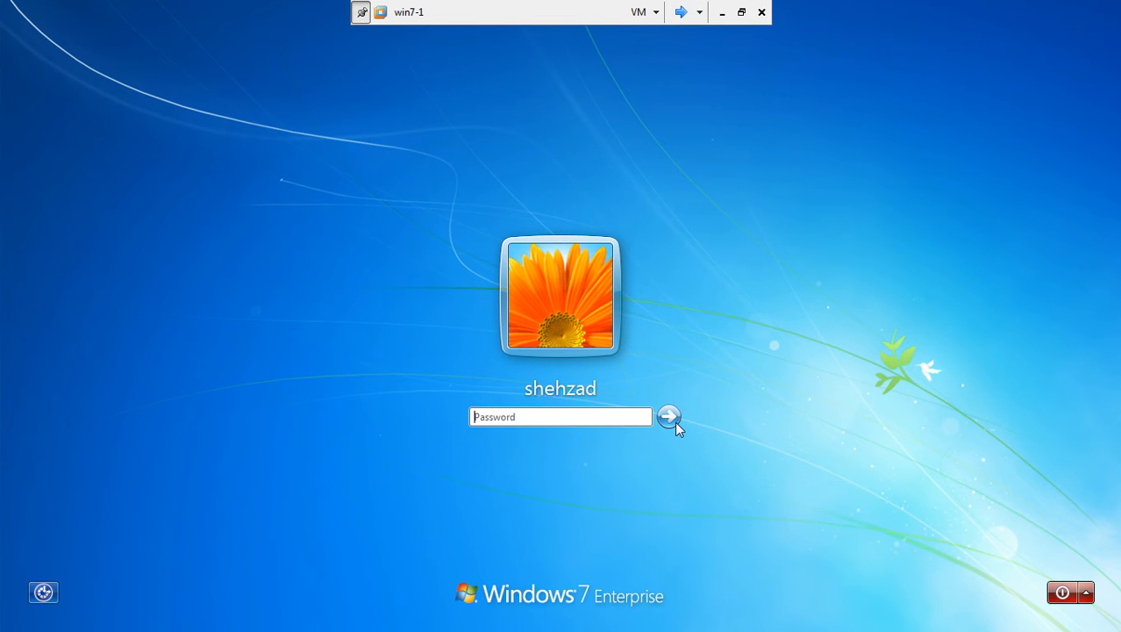
left_click(616, 415)
type("•••")
key("Return")
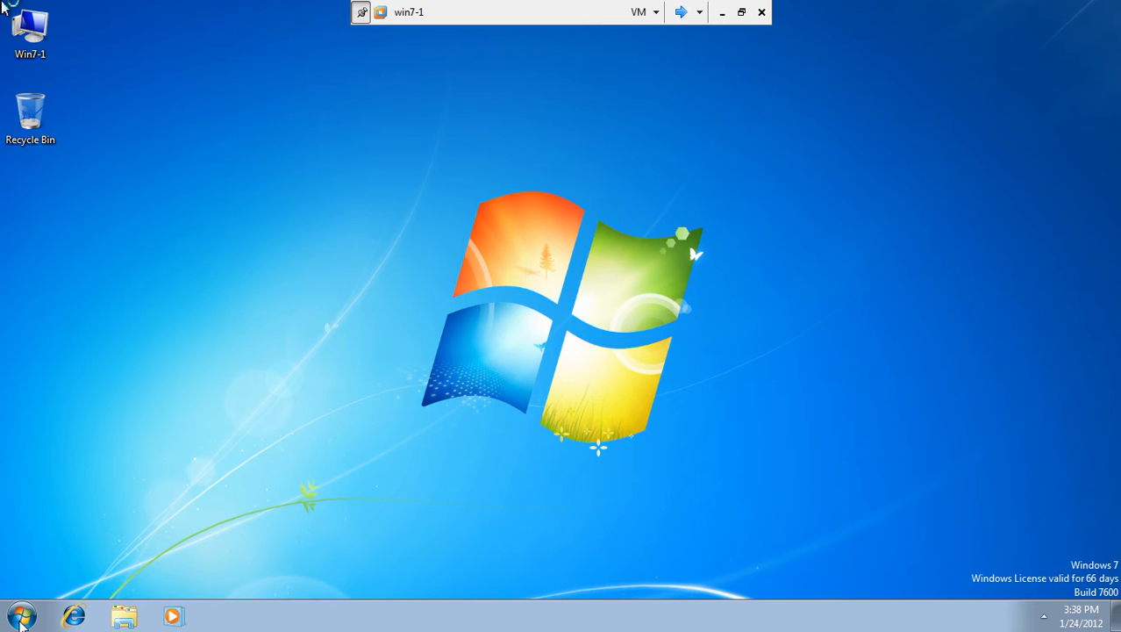
left_click(39, 32)
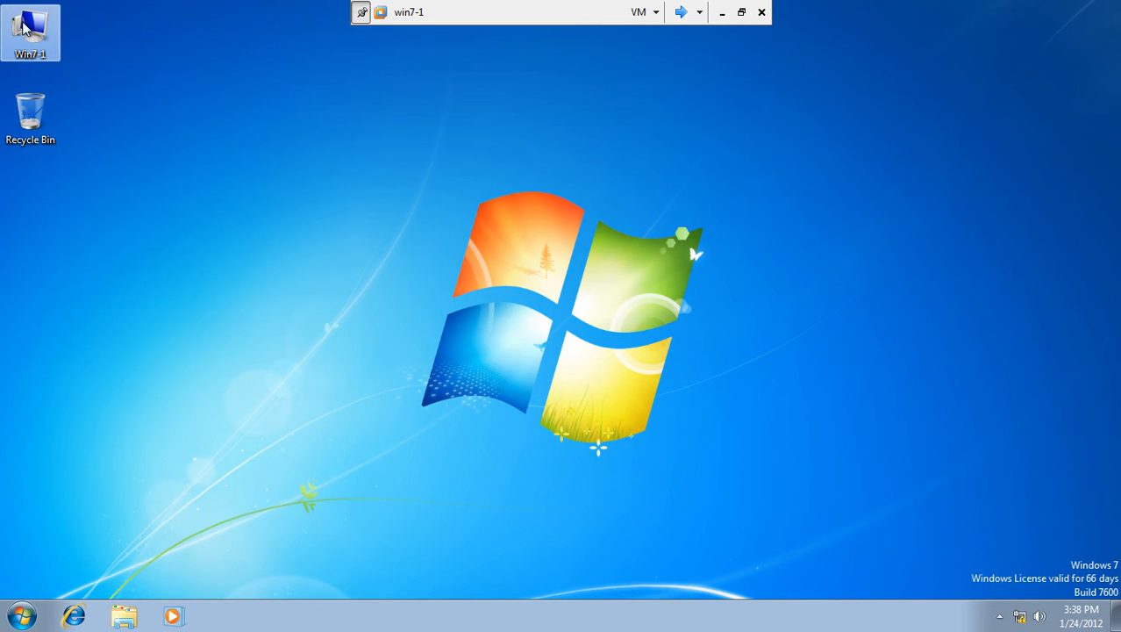
Open Computer Management on win7-1 and list the local user accounts.
left_click(741, 12)
left_click(260, 57)
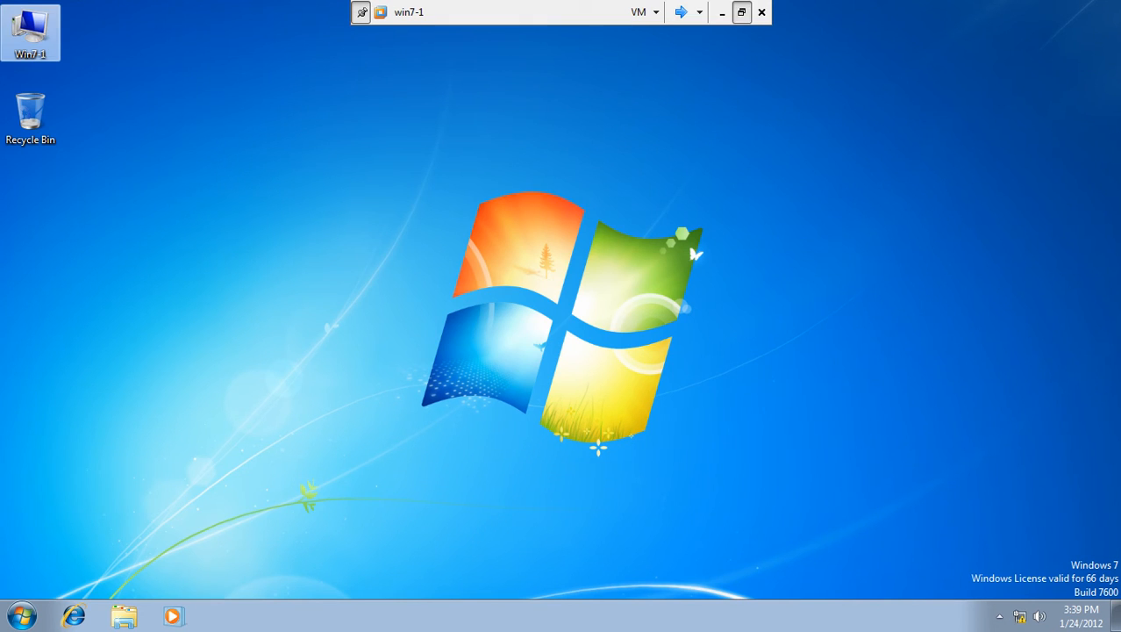
right_click(38, 43)
left_click(62, 70)
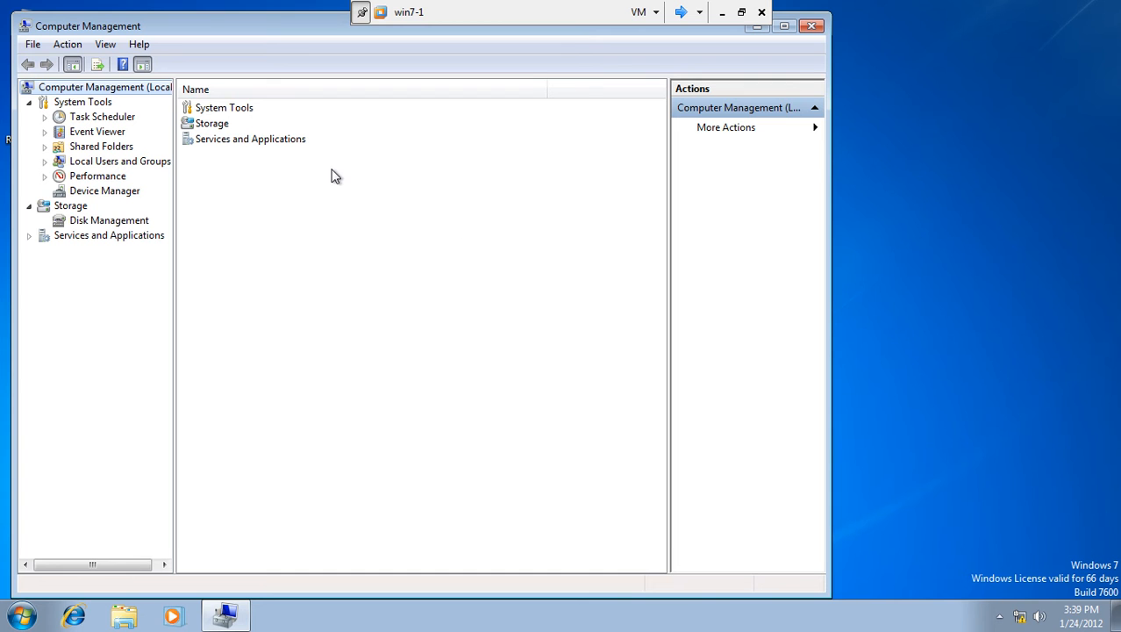
left_click(45, 162)
left_click(97, 177)
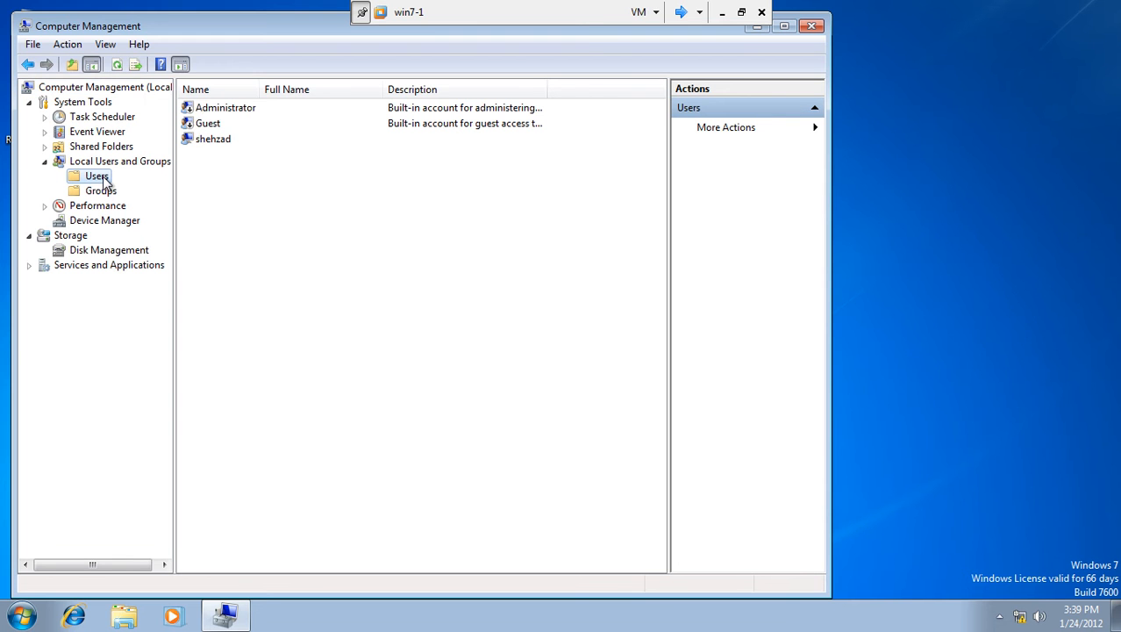
Enable the local Administrator account by clearing 'Account is disabled'.
right_click(207, 115)
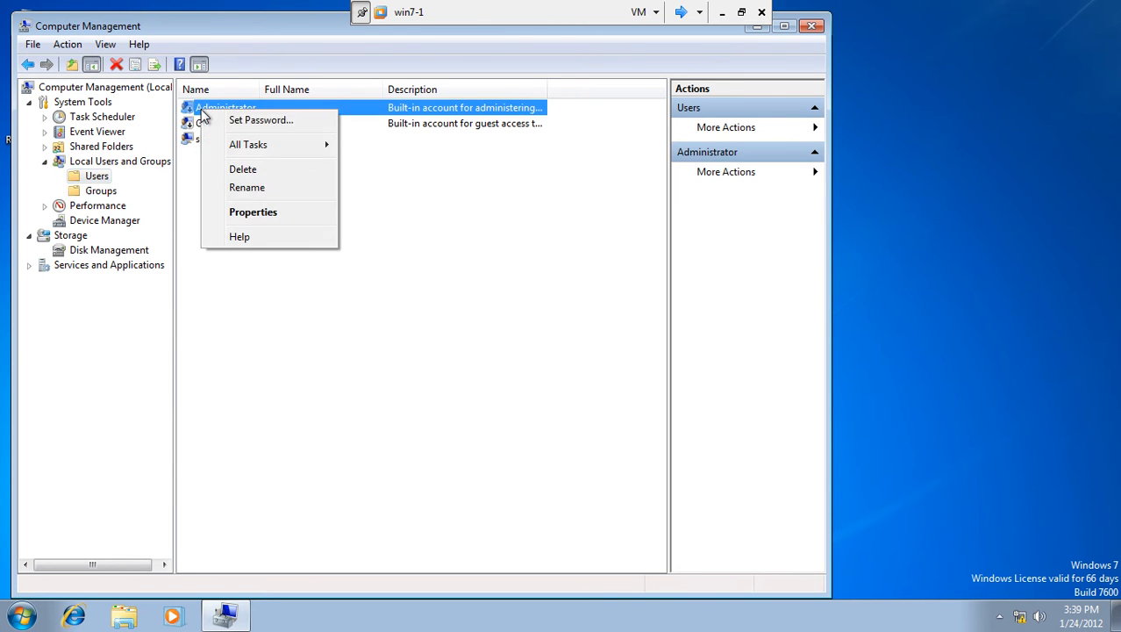
left_click(252, 213)
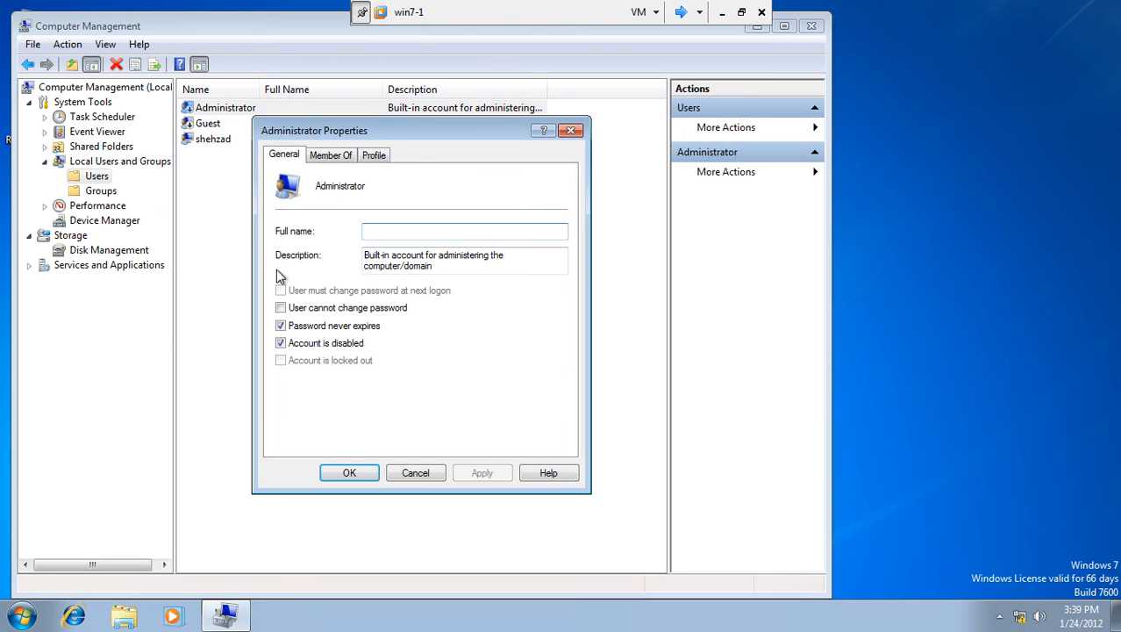
left_click(303, 343)
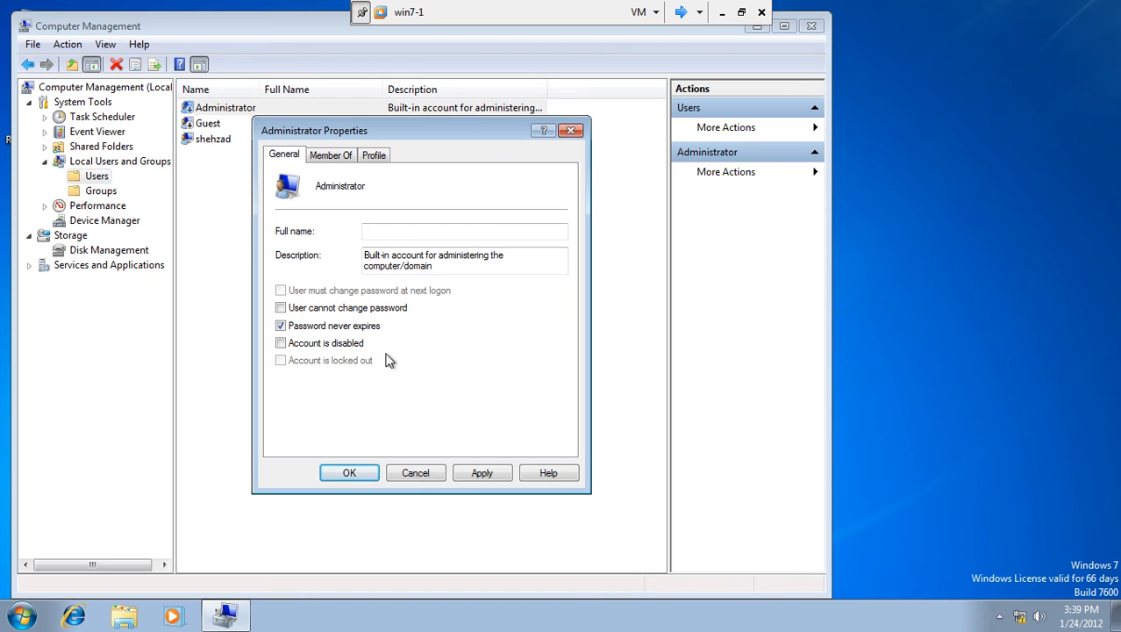
left_click(472, 474)
left_click(349, 473)
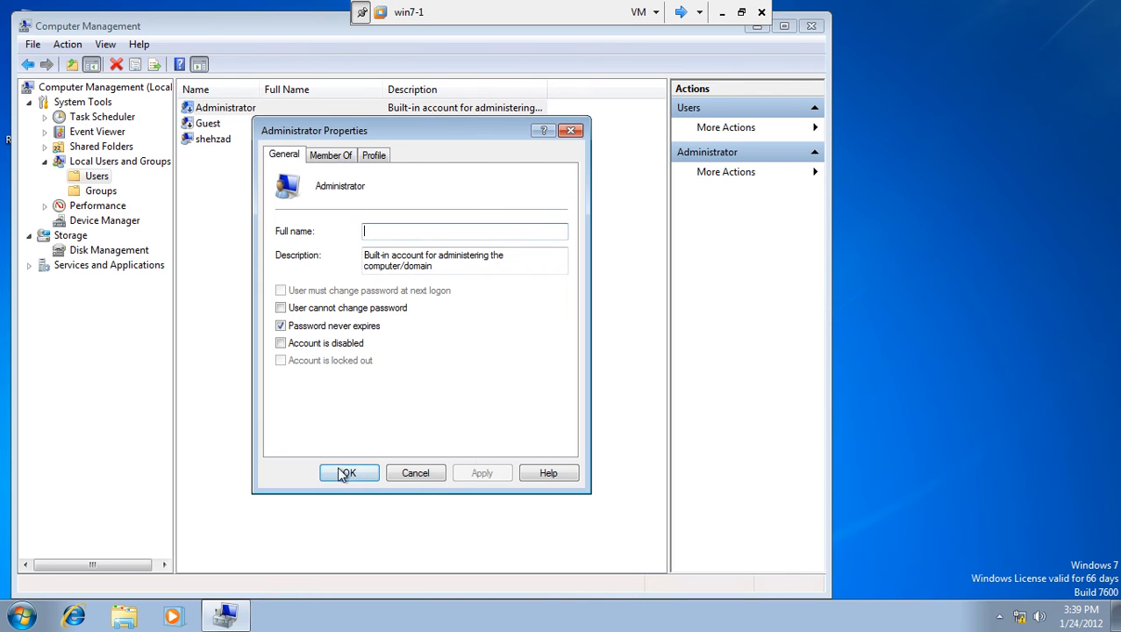
Set a new Administrator password, then close Computer Management.
right_click(224, 108)
left_click(239, 119)
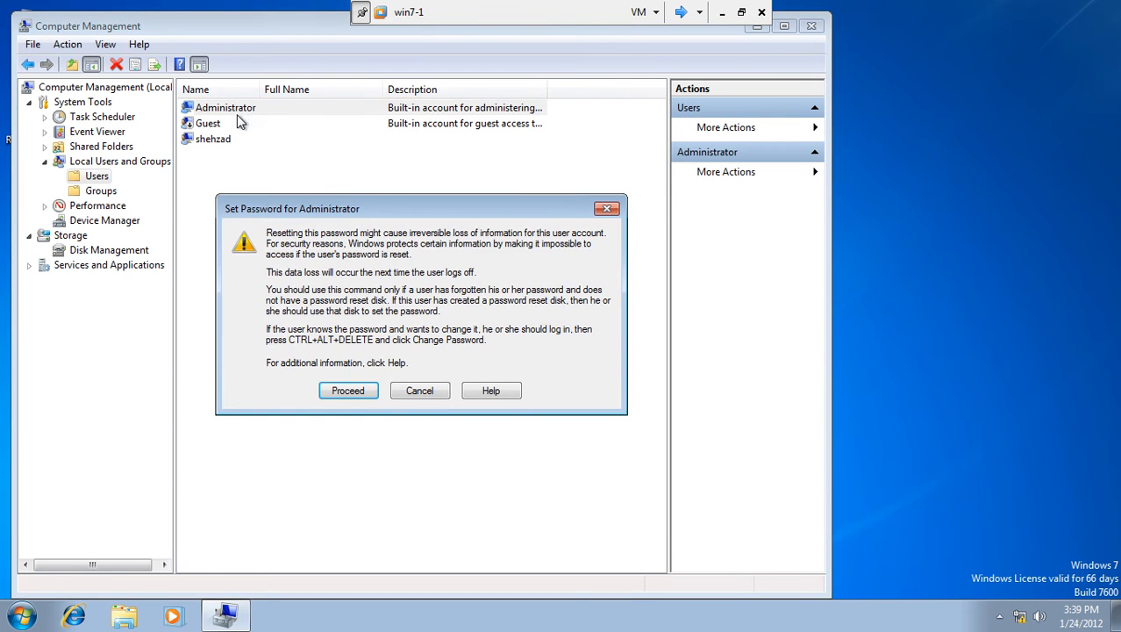
left_click(349, 391)
type("•••")
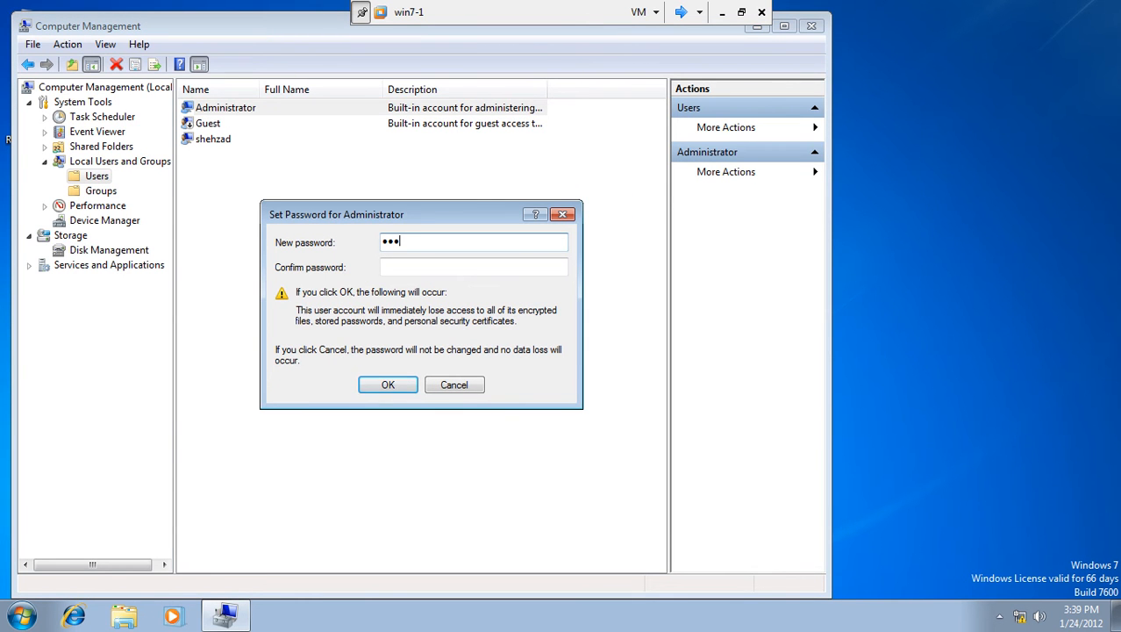
type("••••")
key("Tab")
type("•••••••")
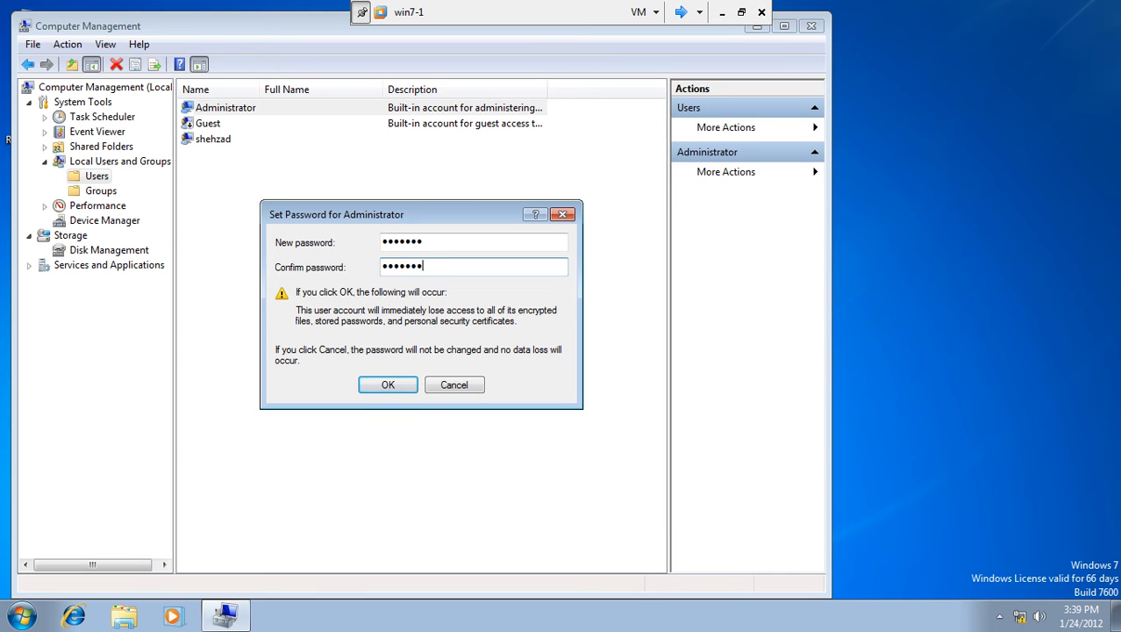
left_click(413, 387)
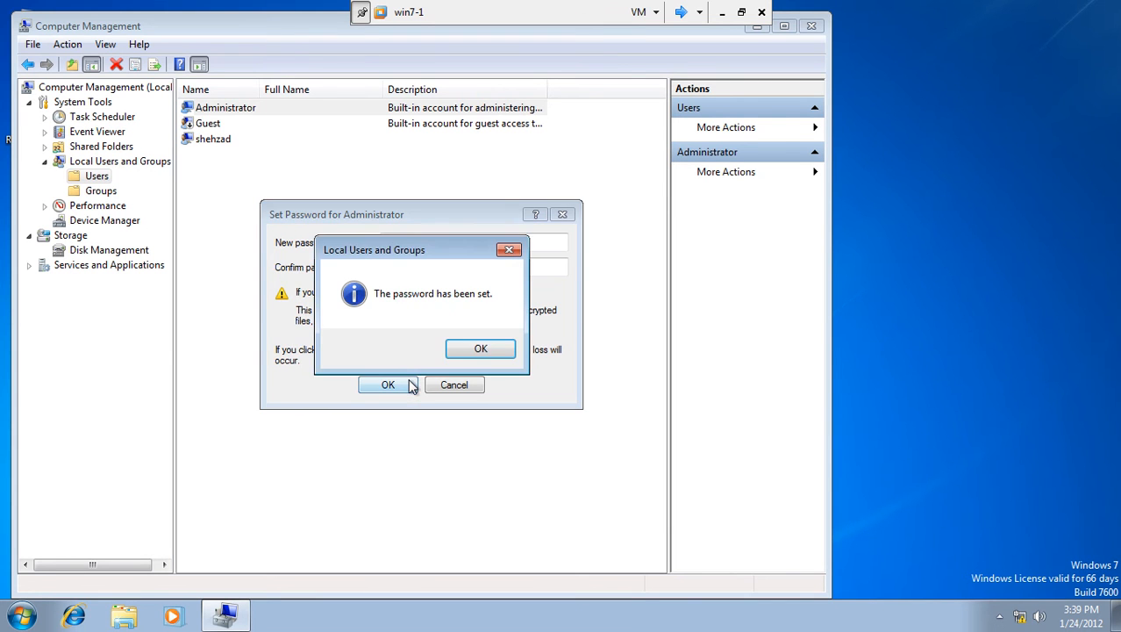
left_click(470, 352)
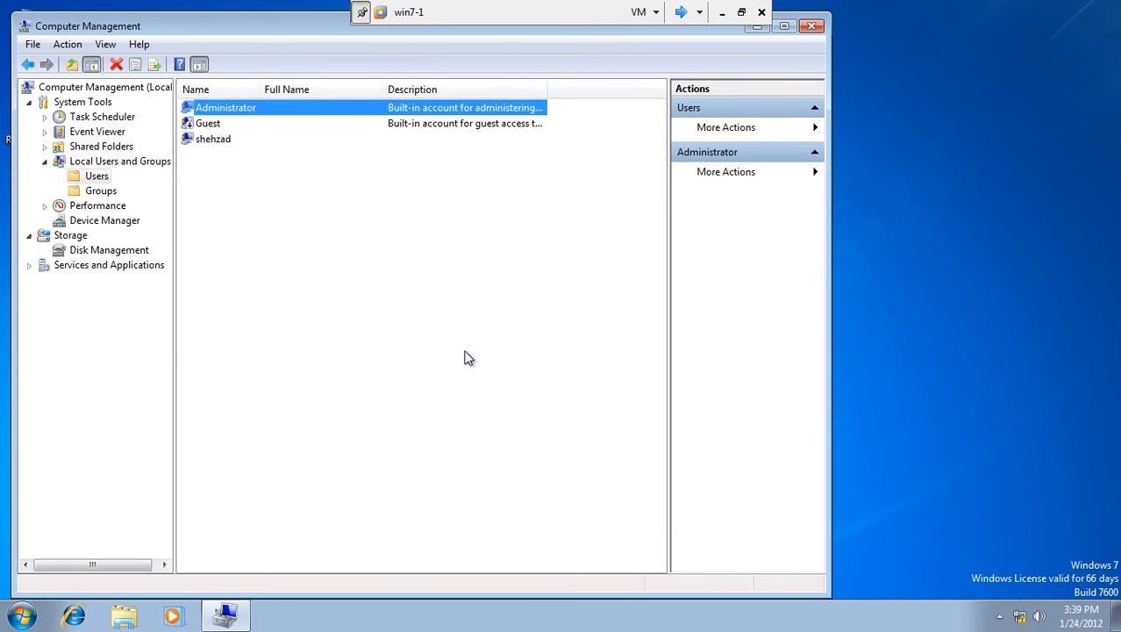
left_click(806, 28)
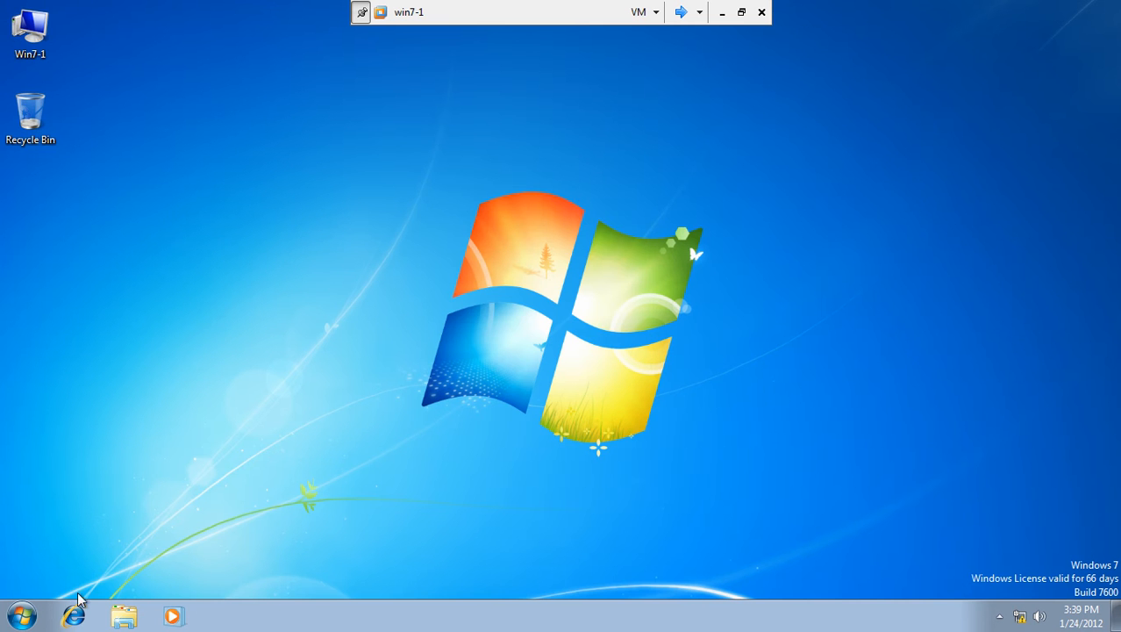
Switch user on win7-1 and sign in as the local Administrator.
left_click(22, 616)
left_click(287, 574)
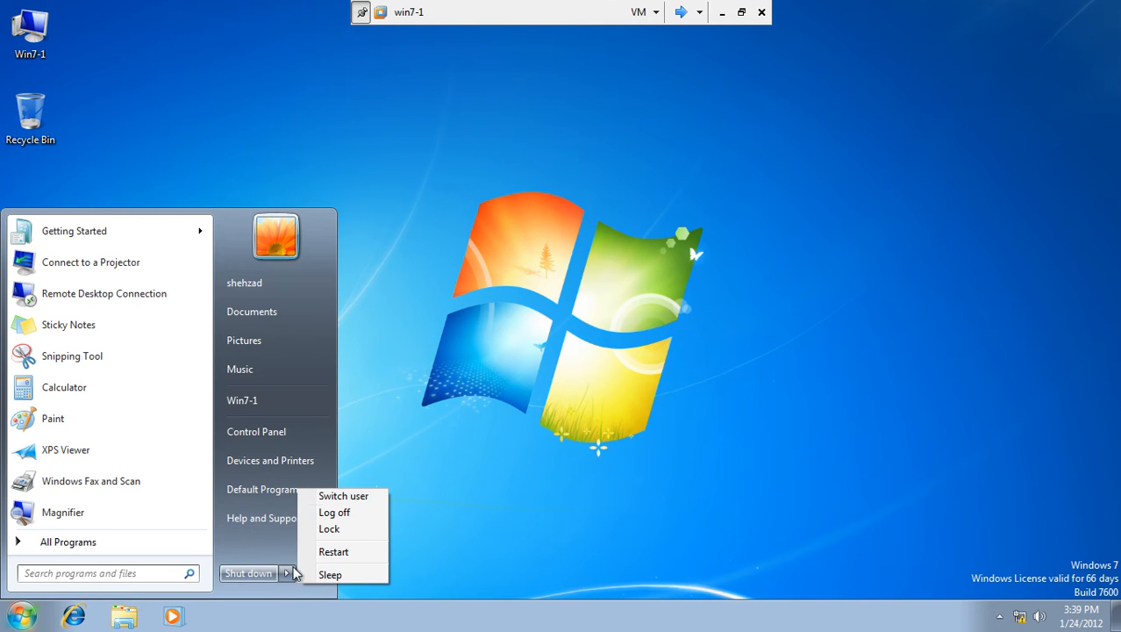
left_click(362, 497)
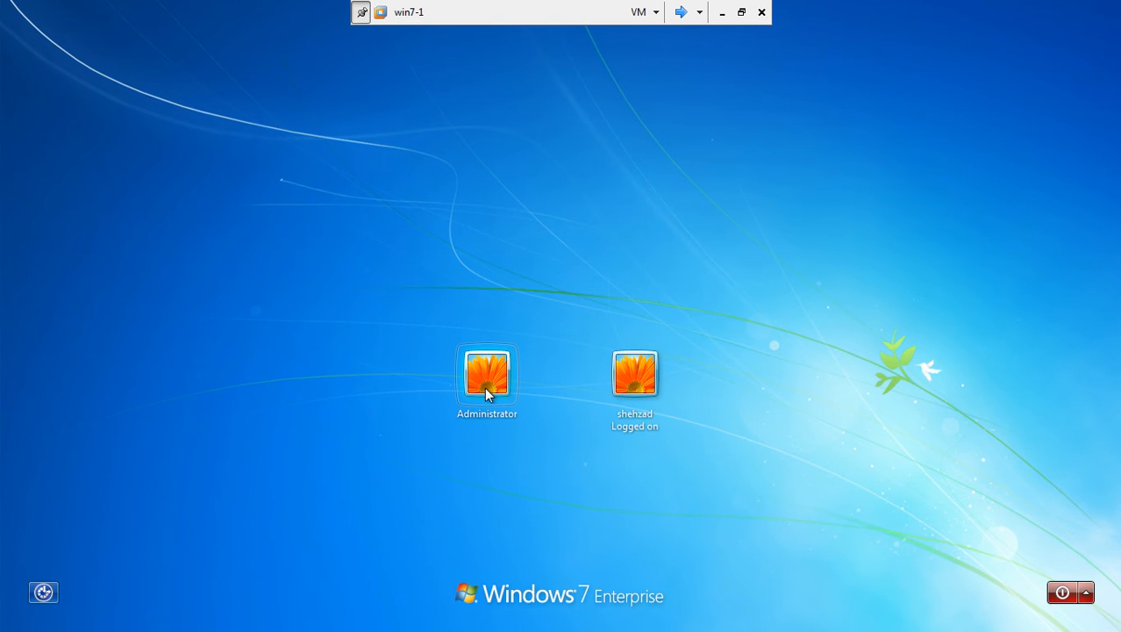
left_click(478, 411)
type("•••")
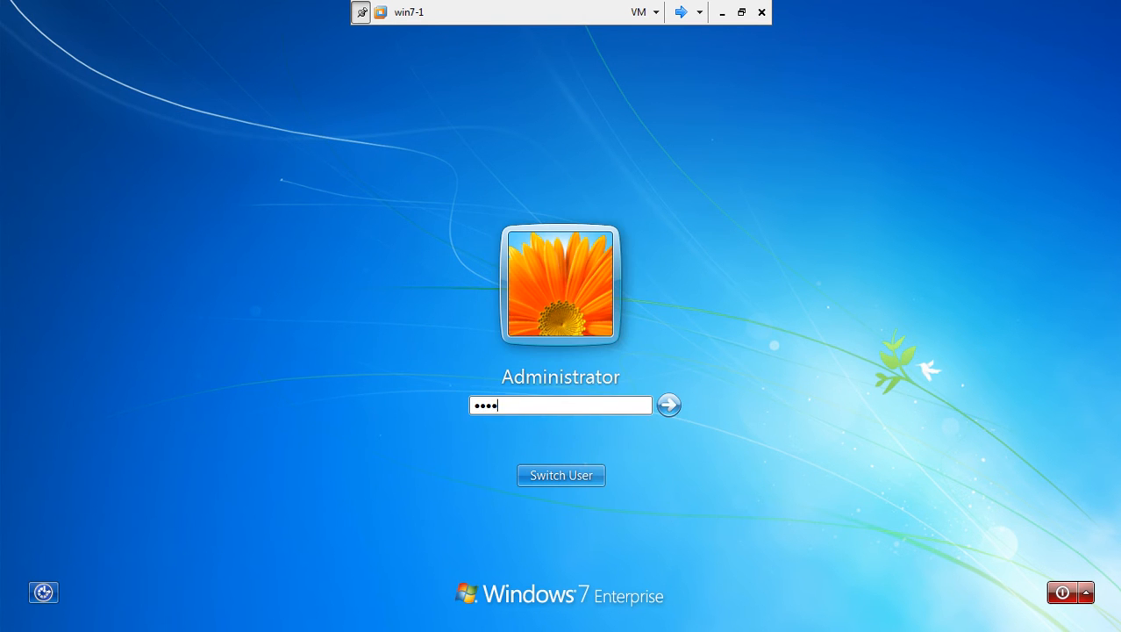
type("•••")
key("Return")
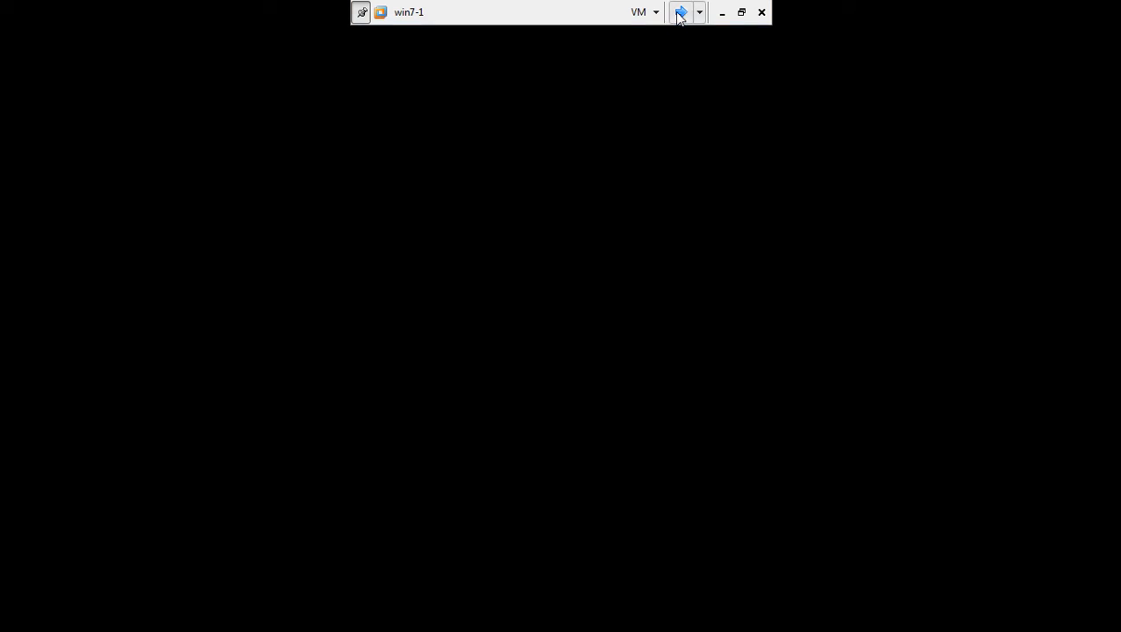
On Server1, send Ctrl+Alt+Del and log on as the domain Administrator.
left_click(680, 13)
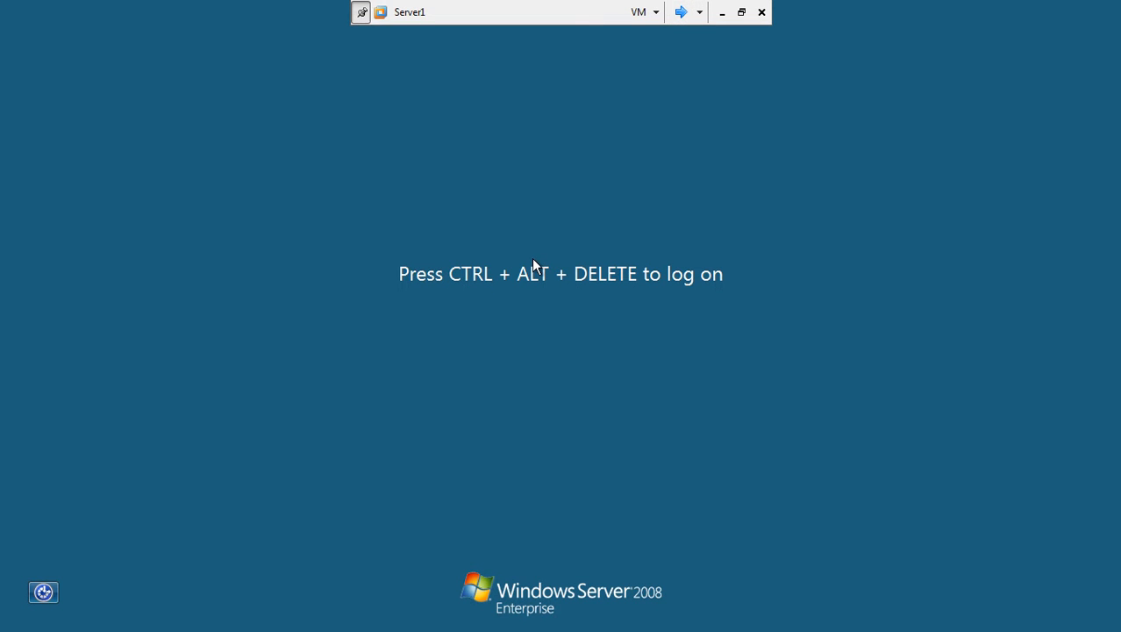
key("ctrl+alt+Insert")
type("•••")
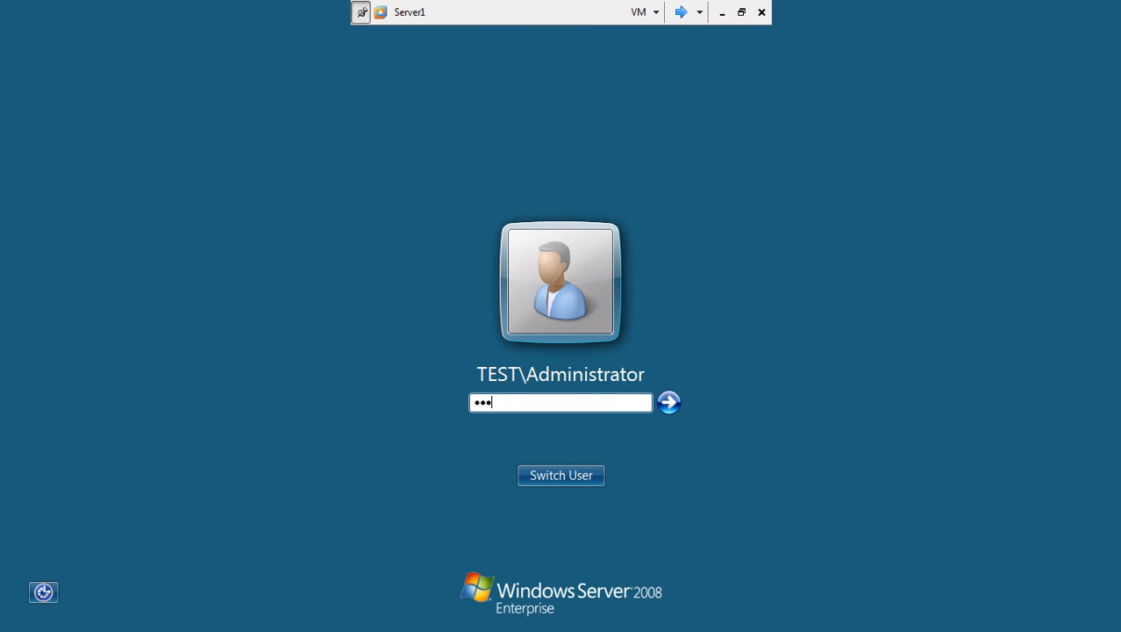
key("Return")
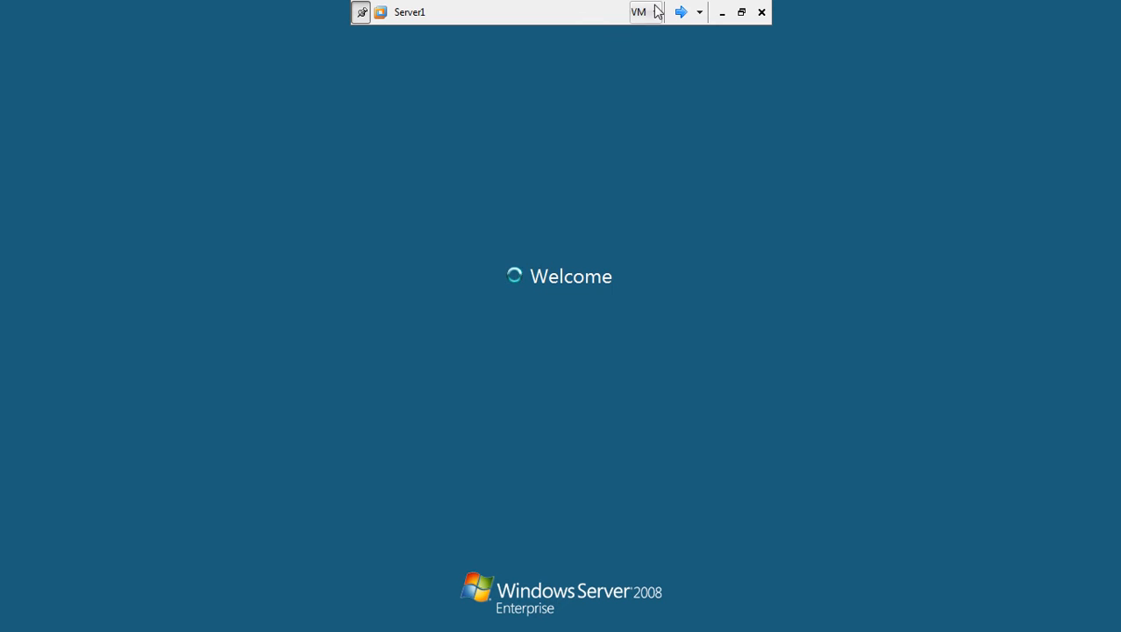
Back on win7-1, open the Local Area Connection properties from Network and Sharing Center.
left_click(681, 11)
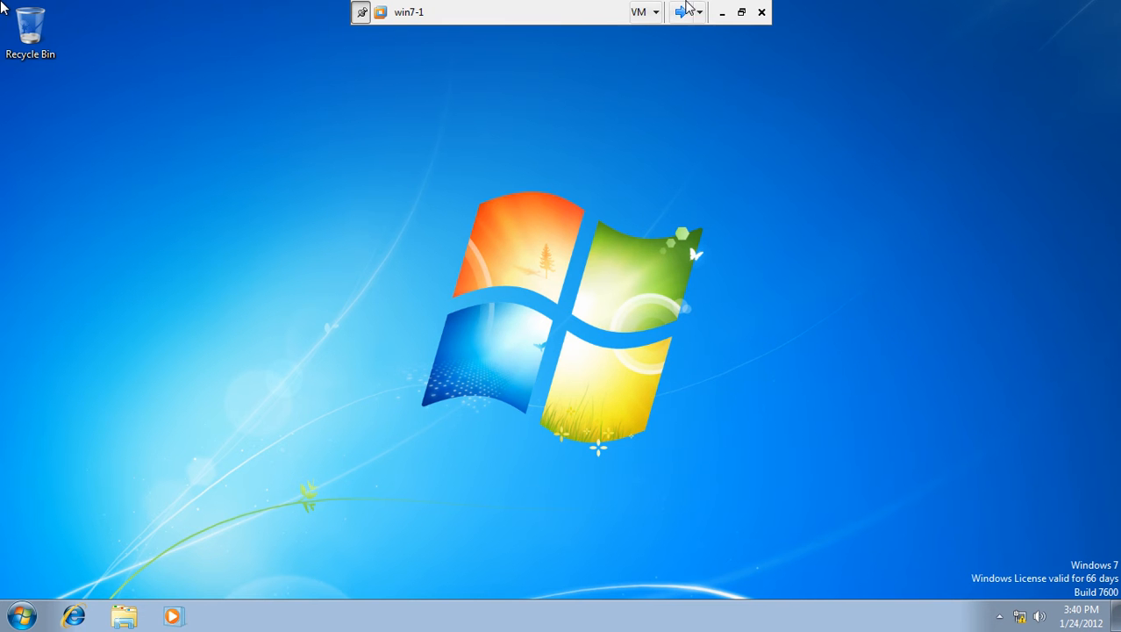
left_click(683, 11)
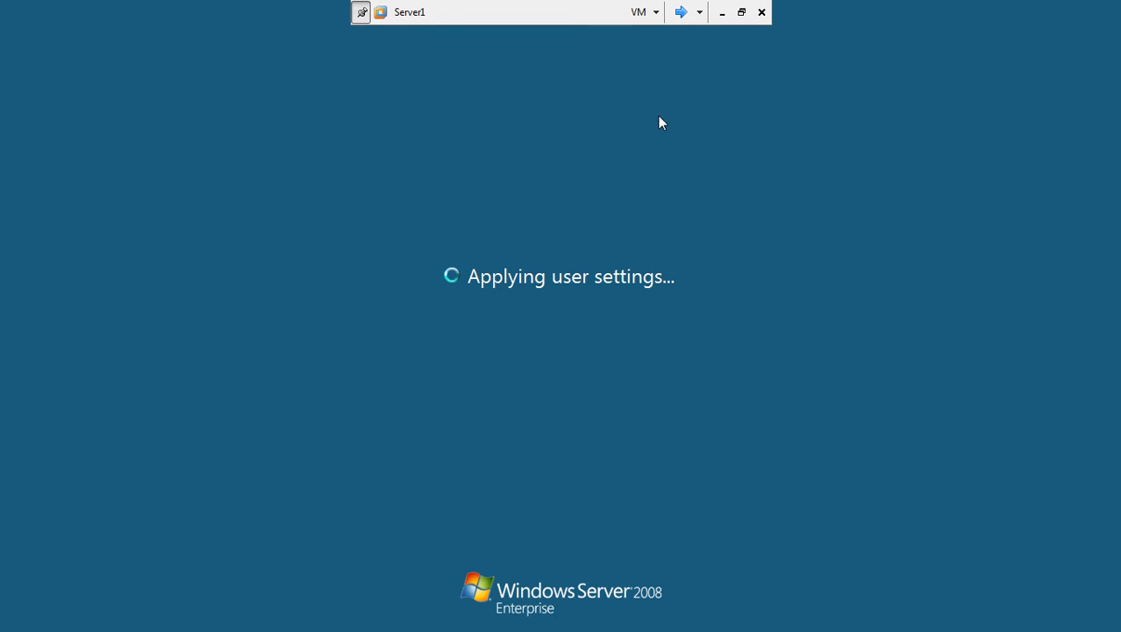
left_click(682, 12)
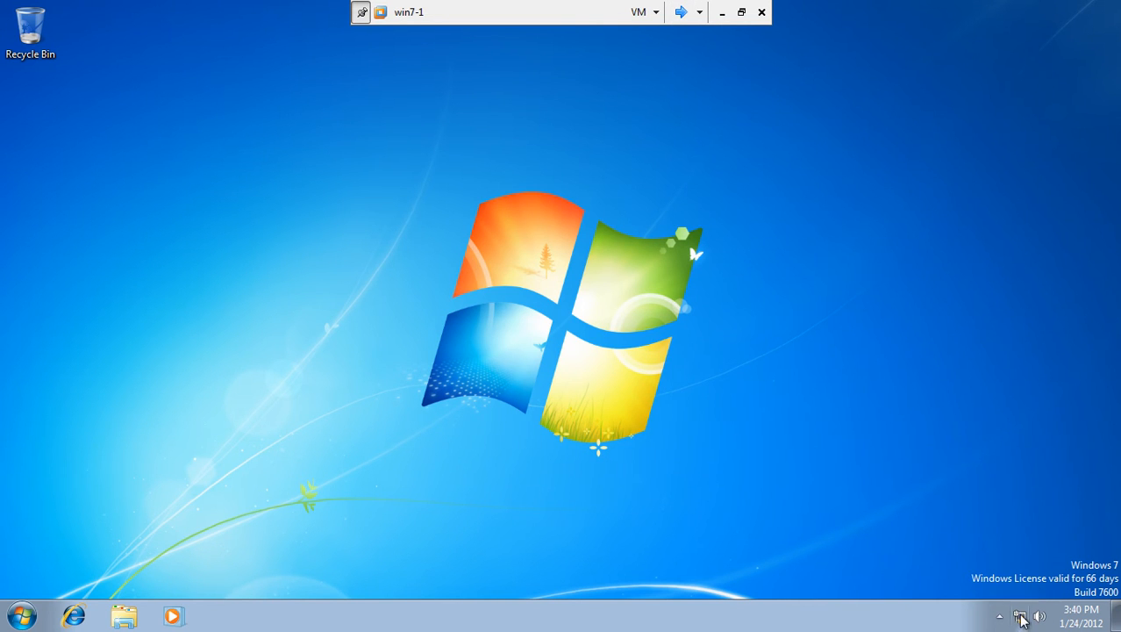
left_click(1021, 616)
left_click(1035, 582)
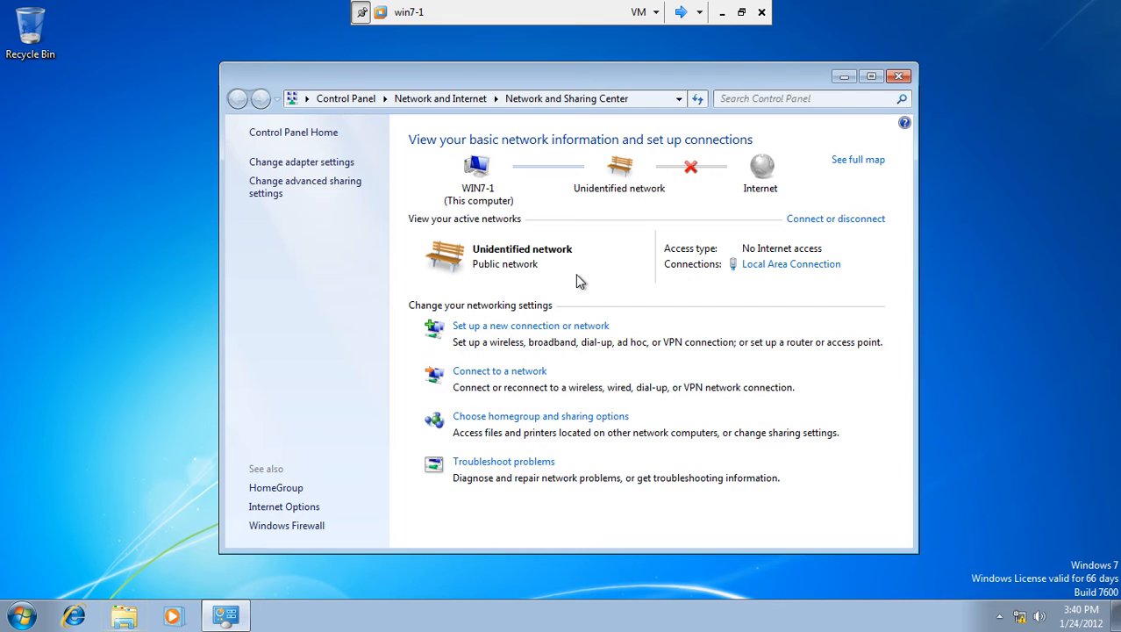
left_click(768, 266)
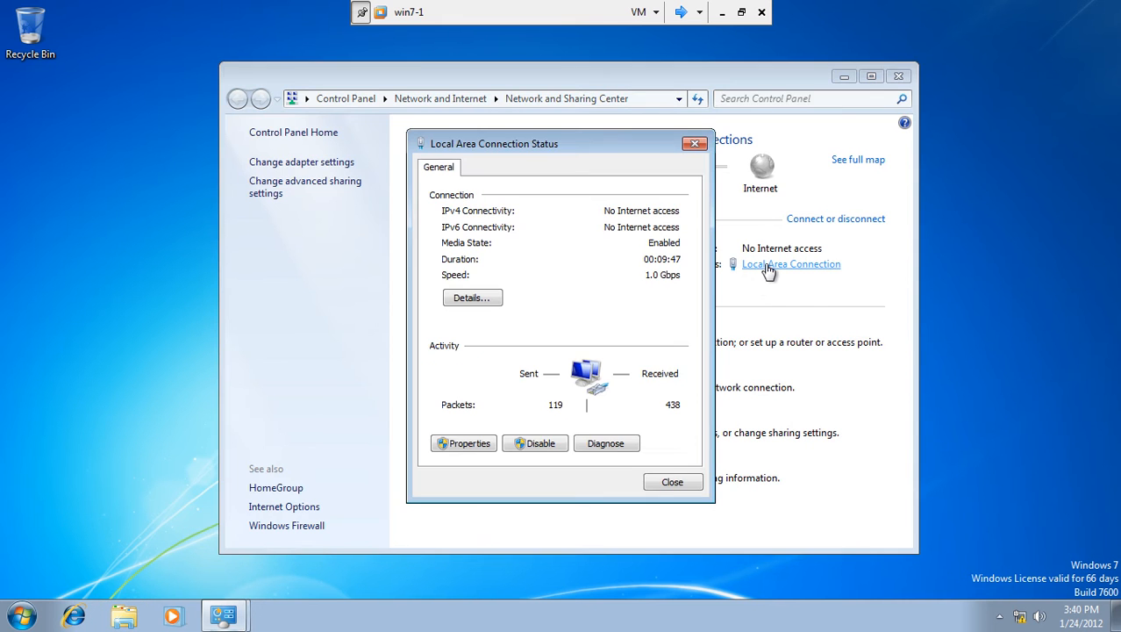
left_click(462, 445)
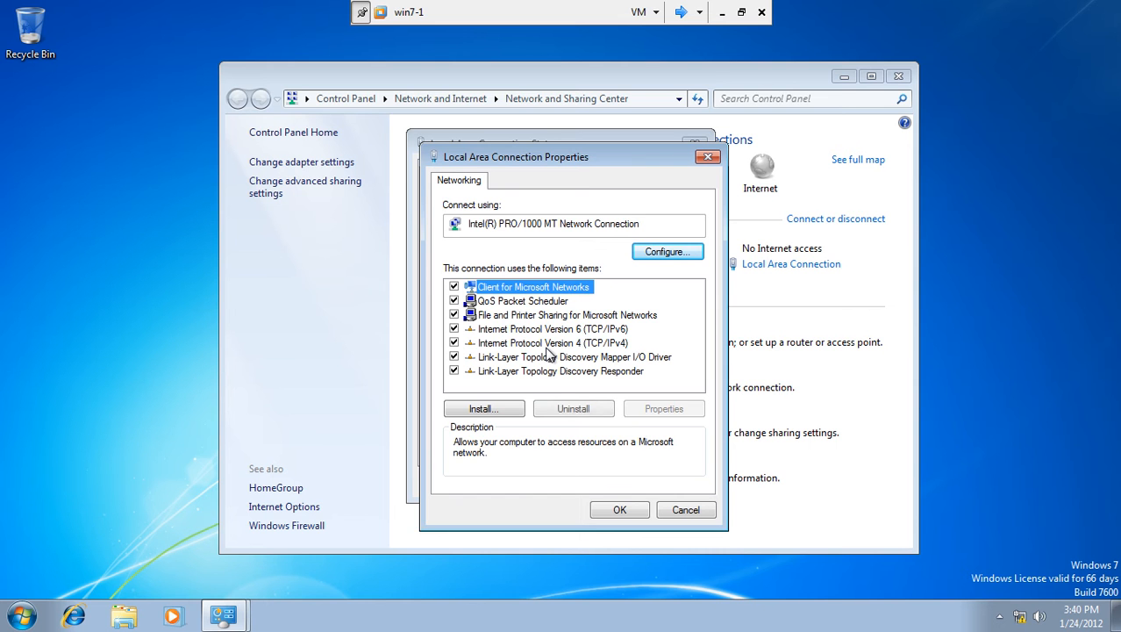
Disable IPv6 and enter static IPv4 192.168.10.15, mask 255.255.255.0, DNS 192.168.10.1.
left_click(453, 329)
left_click(473, 343)
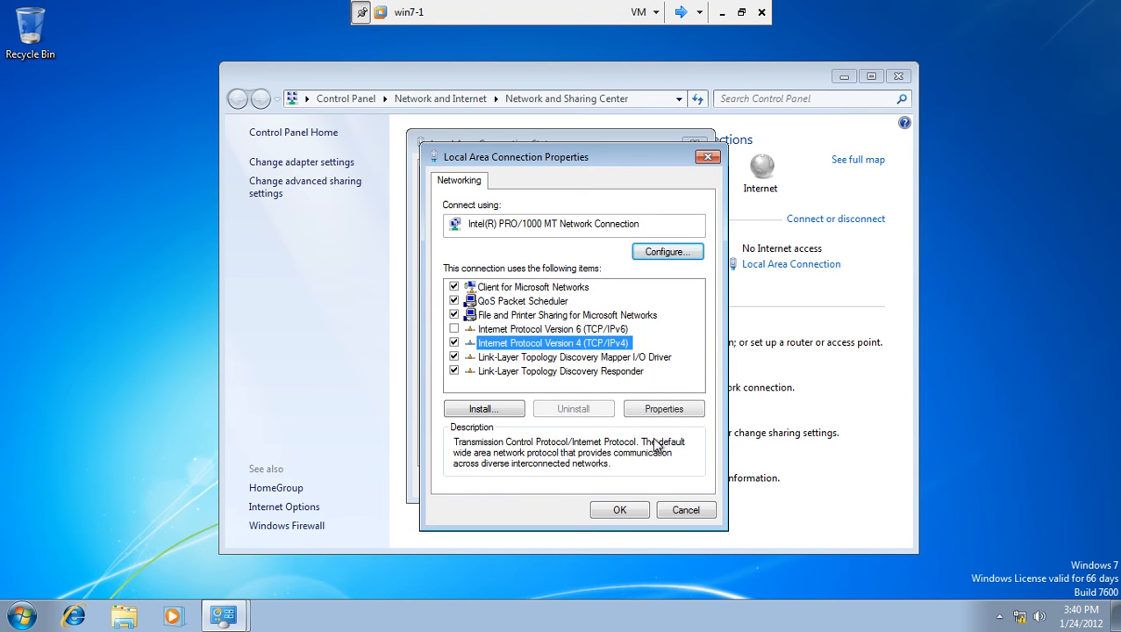
left_click(676, 408)
left_click(539, 335)
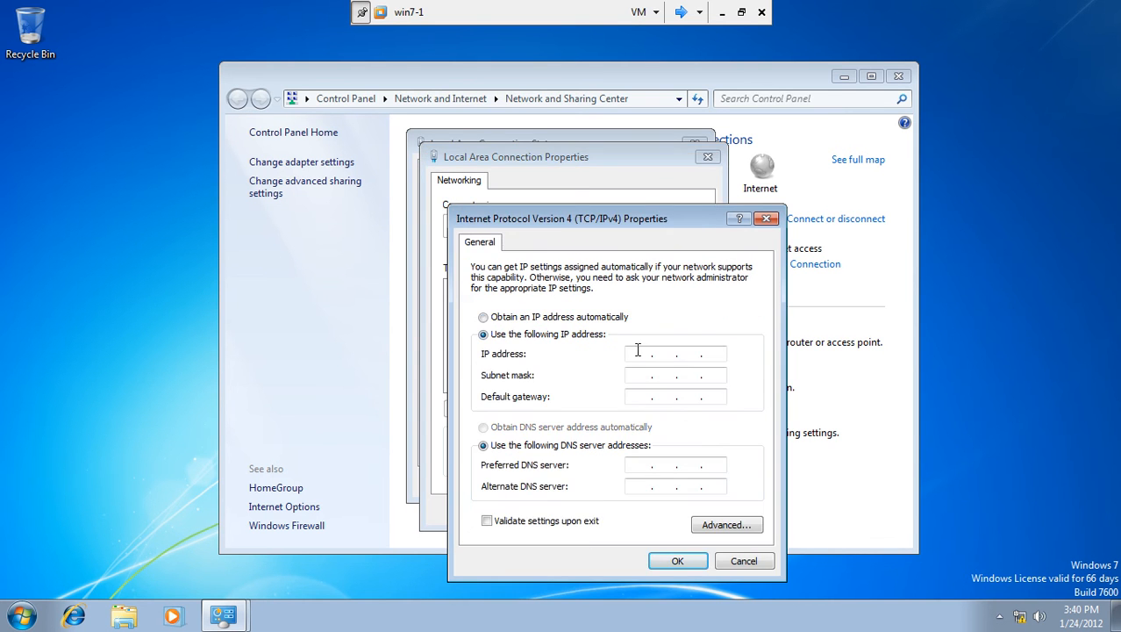
type("192.168.10.15")
left_click(646, 376)
left_click(637, 465)
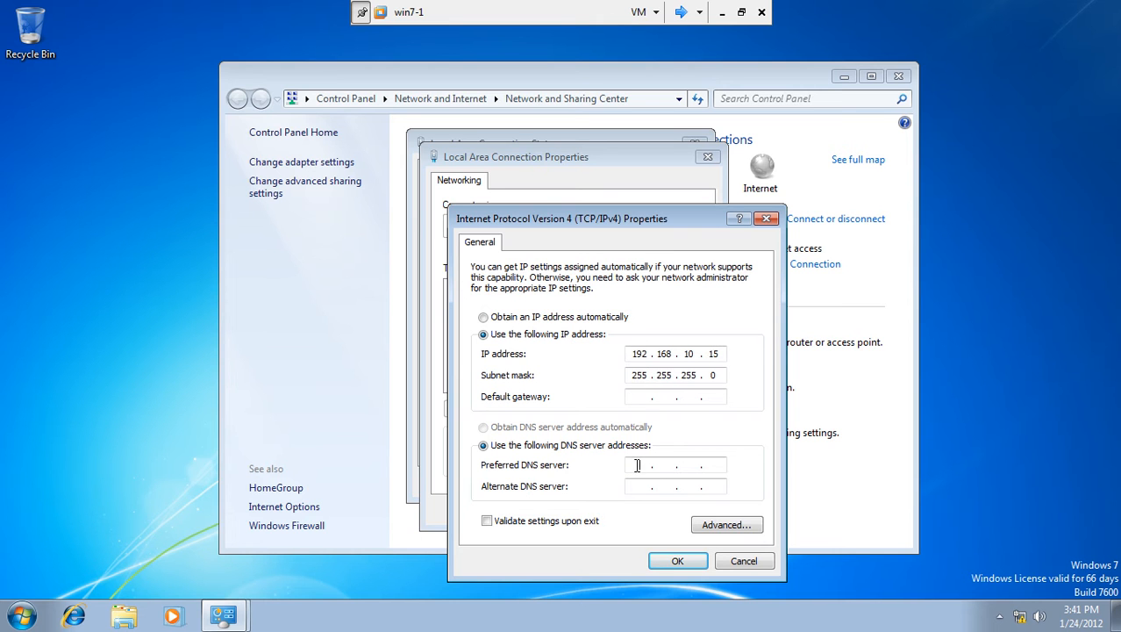
type("192 . 168 . 10 . 1")
Run ipconfig on Server1 to confirm 192.168.10.1, then return to win7-1.
left_click(680, 9)
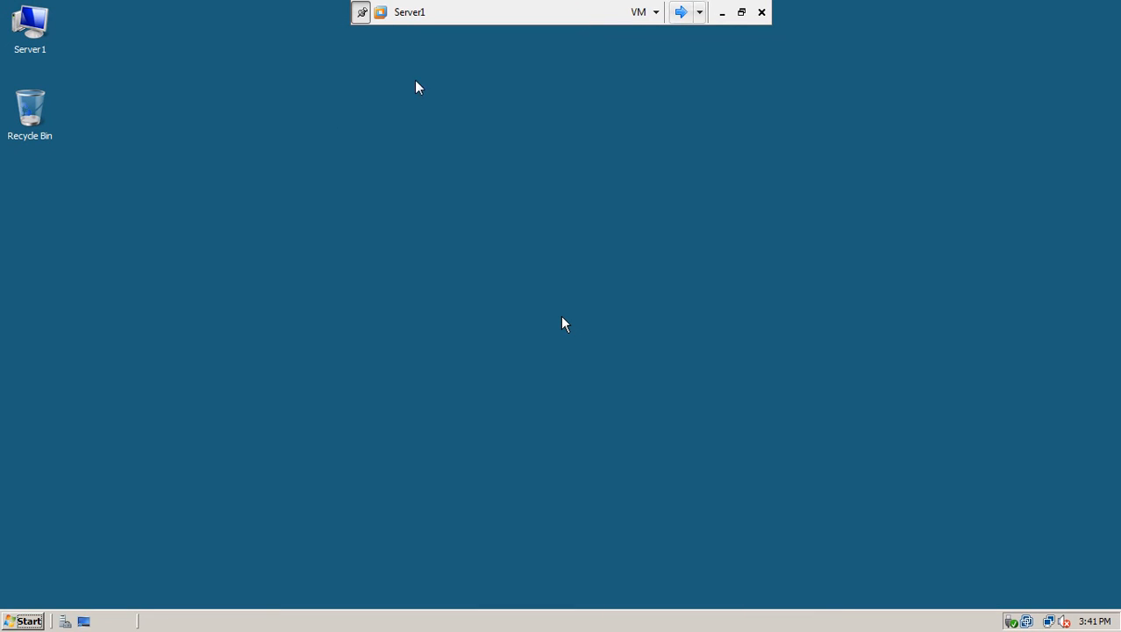
left_click(24, 622)
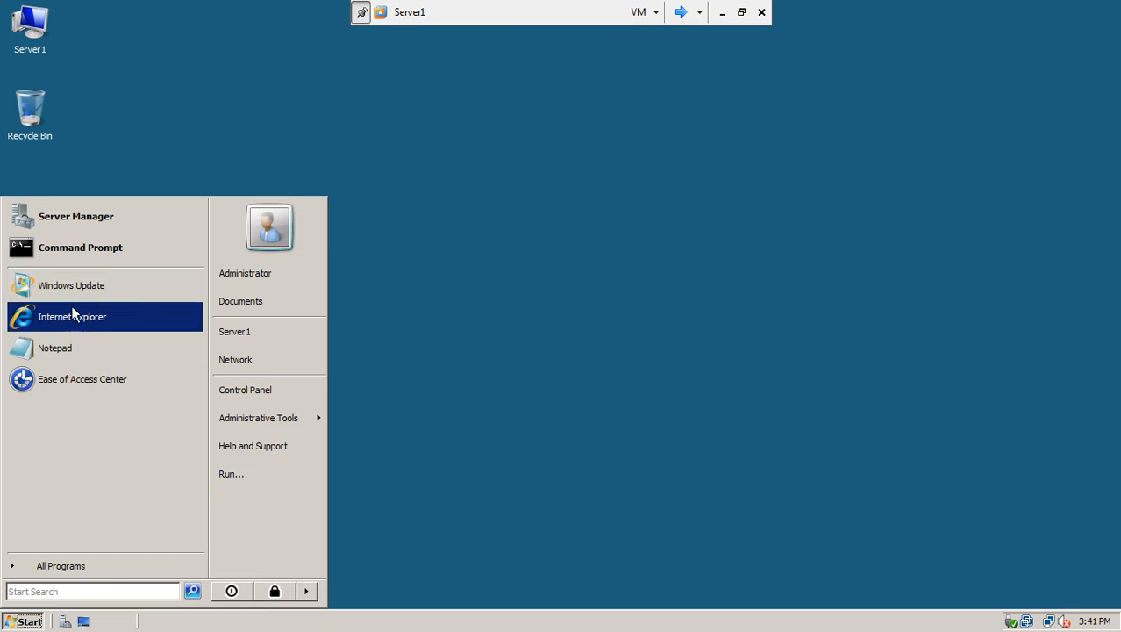
left_click(95, 258)
type("ipconfig")
key("Return")
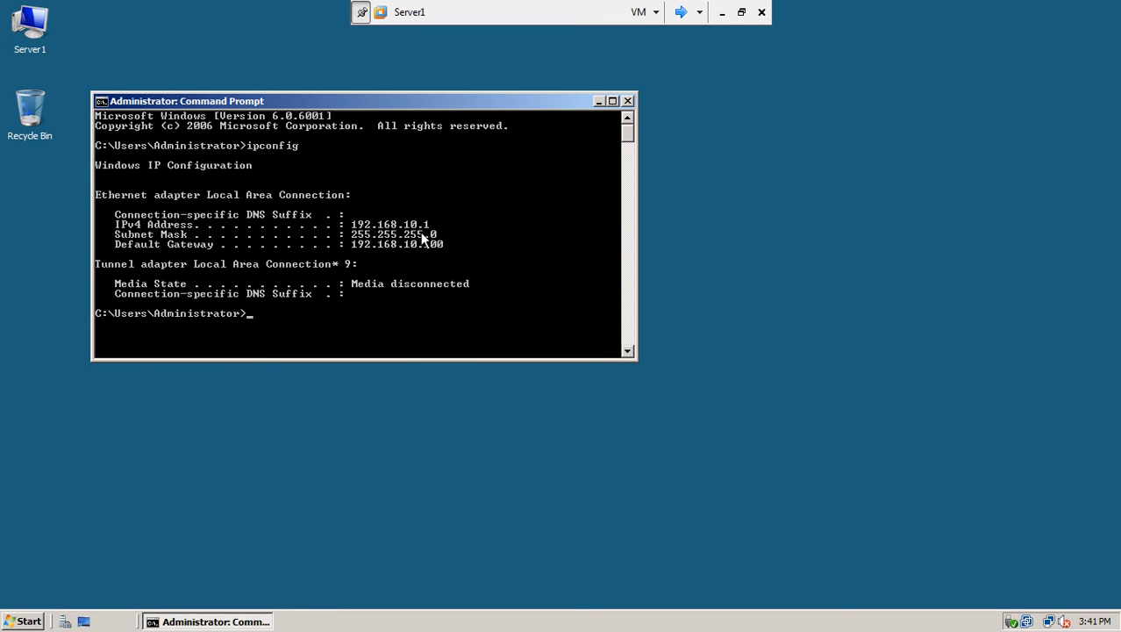
left_click(23, 621)
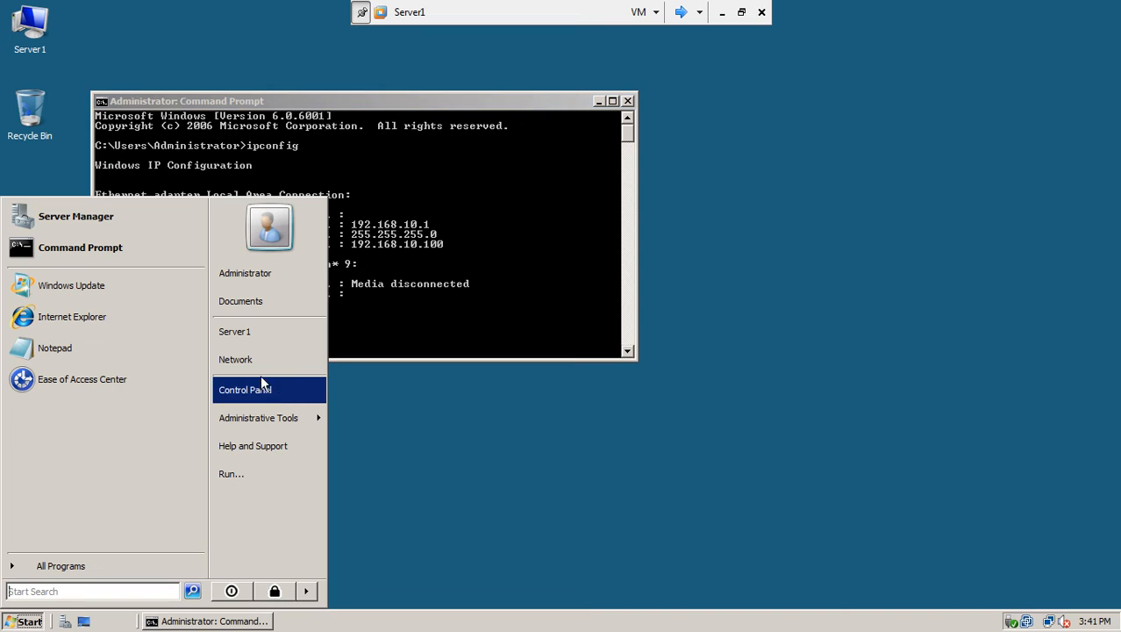
mouse_move(275, 407)
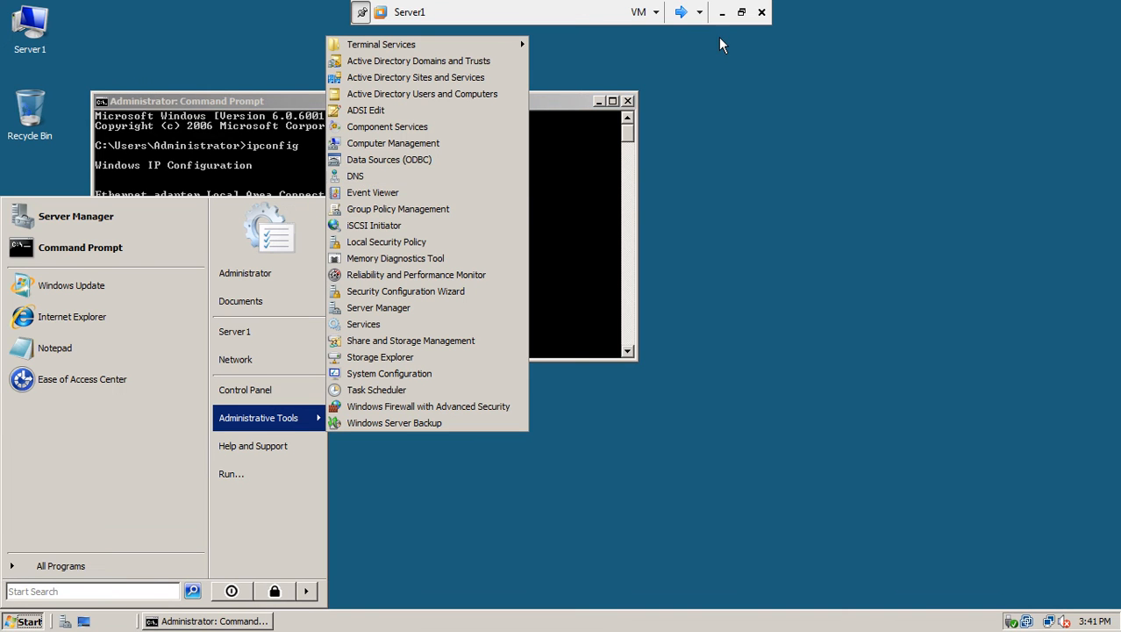
left_click(683, 14)
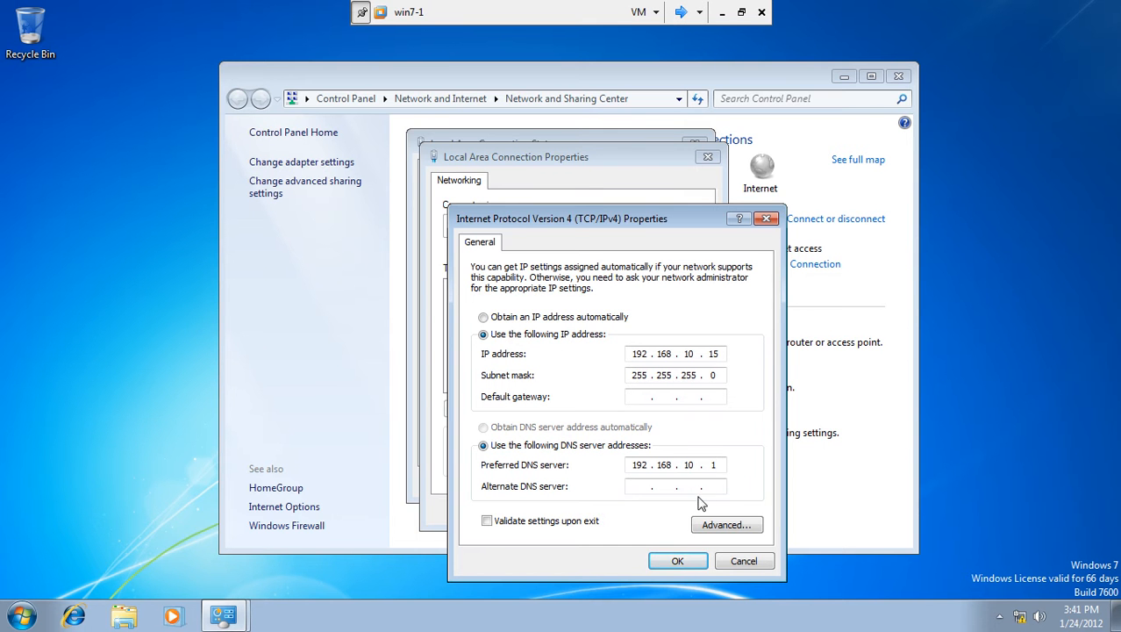
Save the IPv4 settings and close the connection and Network and Sharing Center windows.
left_click(690, 564)
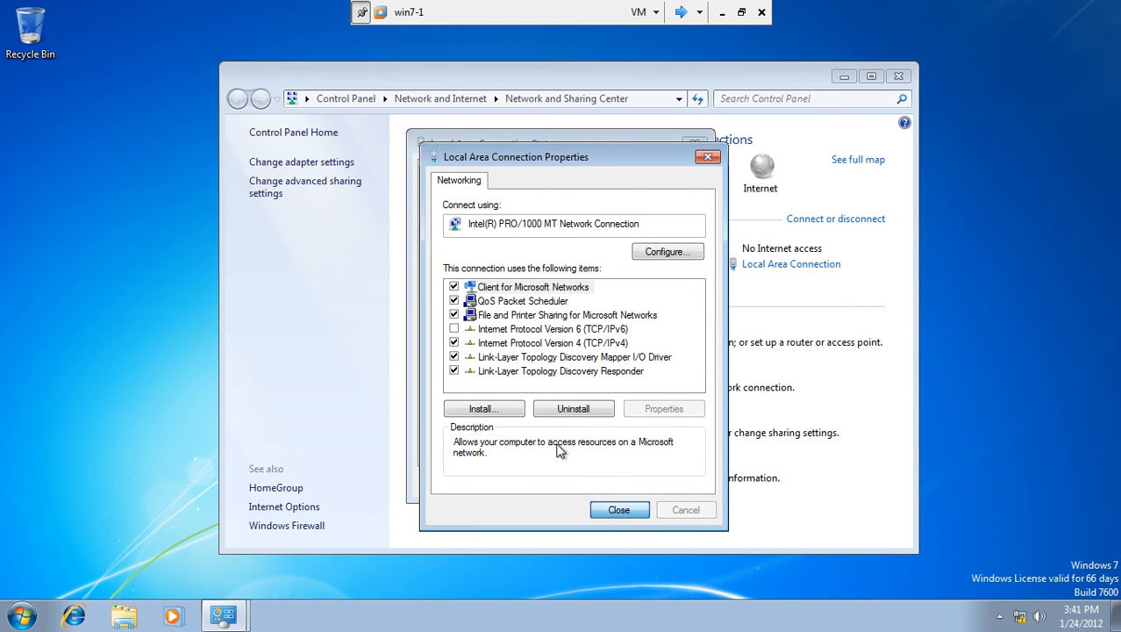
key("Return")
left_click(656, 485)
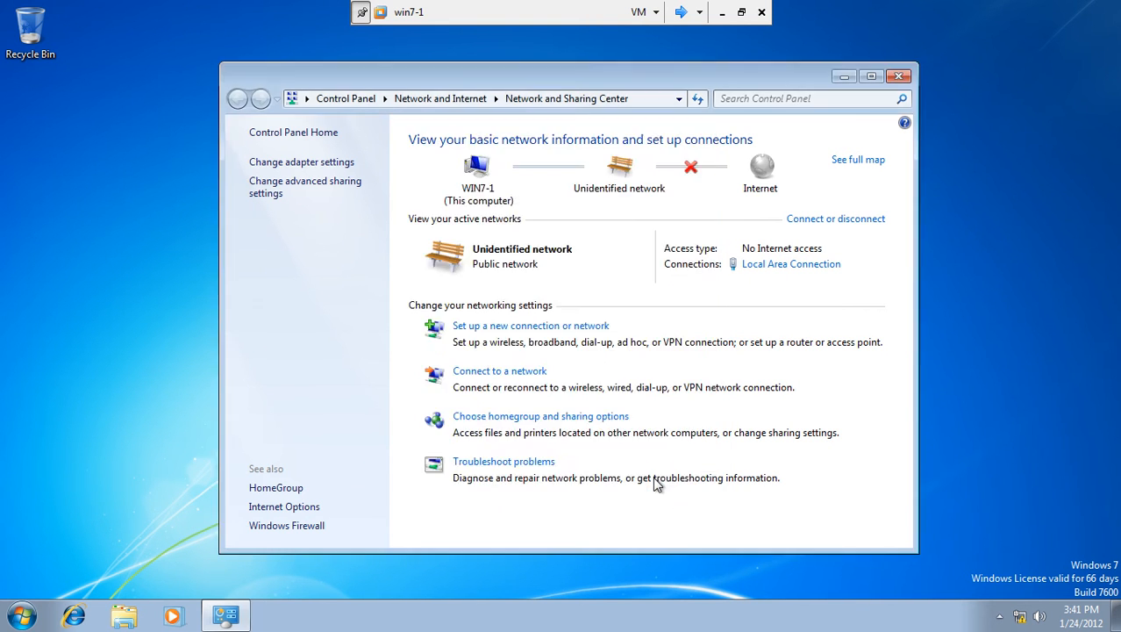
left_click(902, 81)
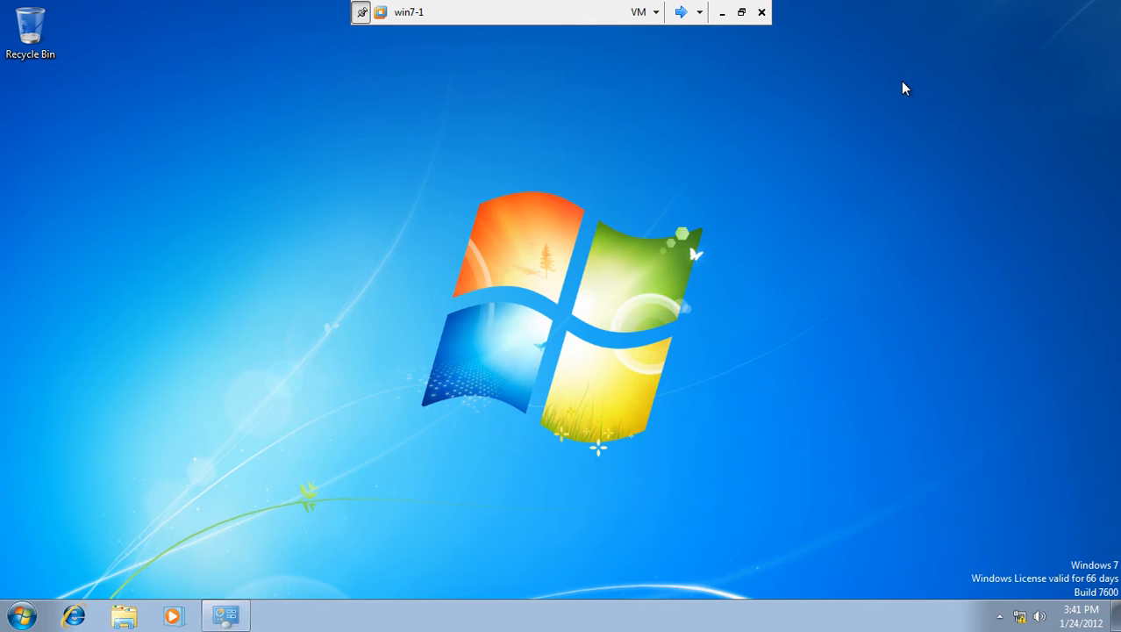
left_click(21, 616)
Open a command prompt on win7-1 and run ipconfig to confirm 192.168.10.15.
left_click(116, 573)
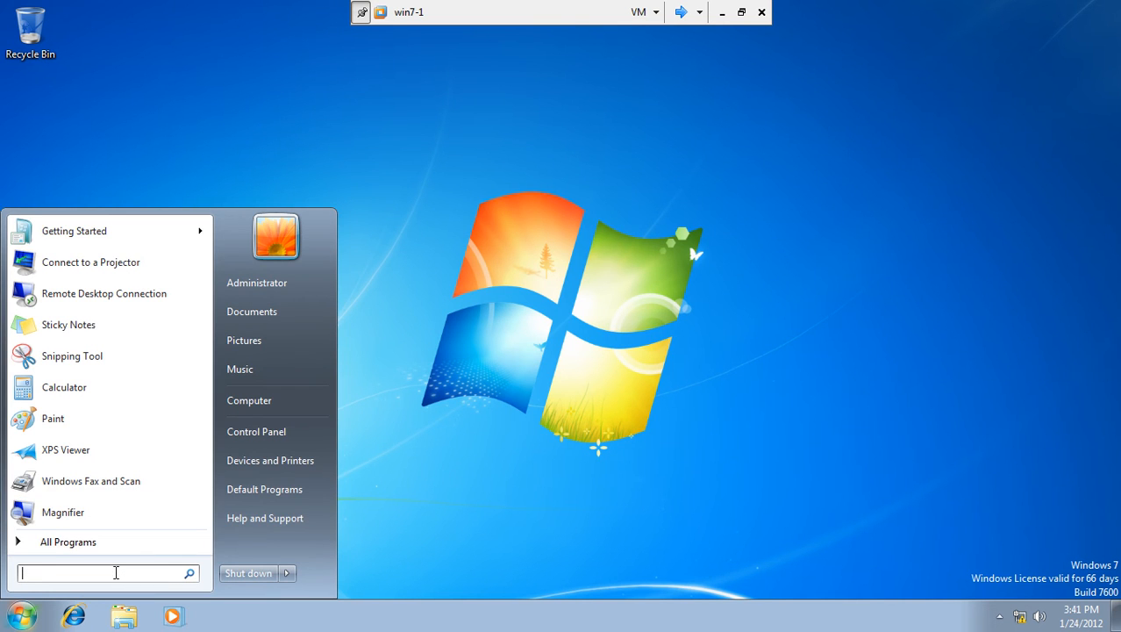
type("cmd")
key("Return")
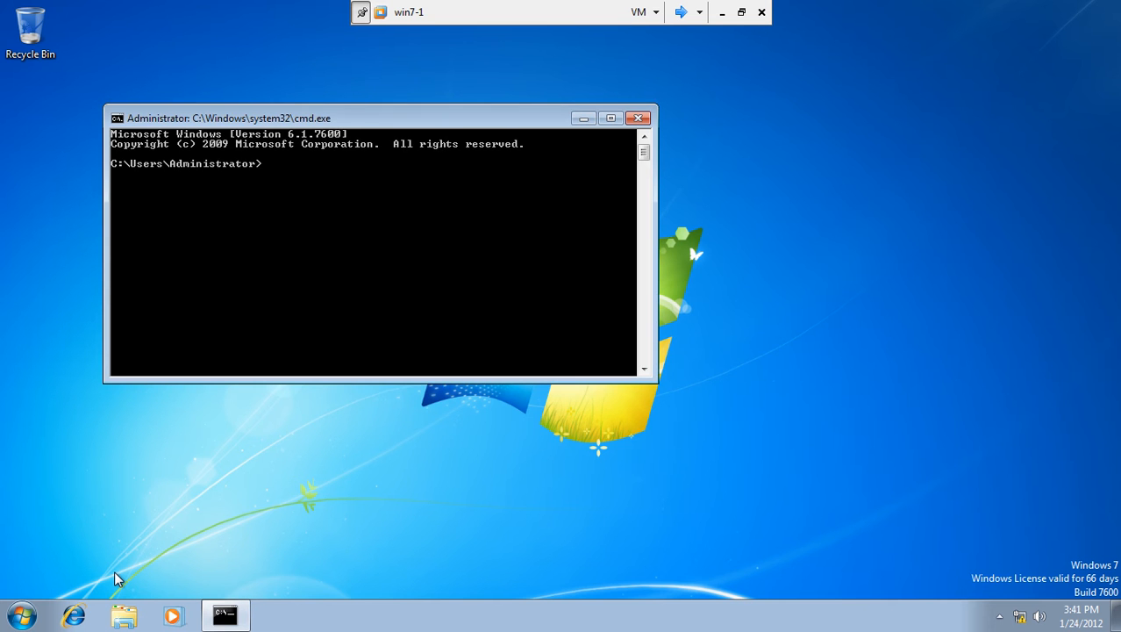
type("ipconfig")
key("Return")
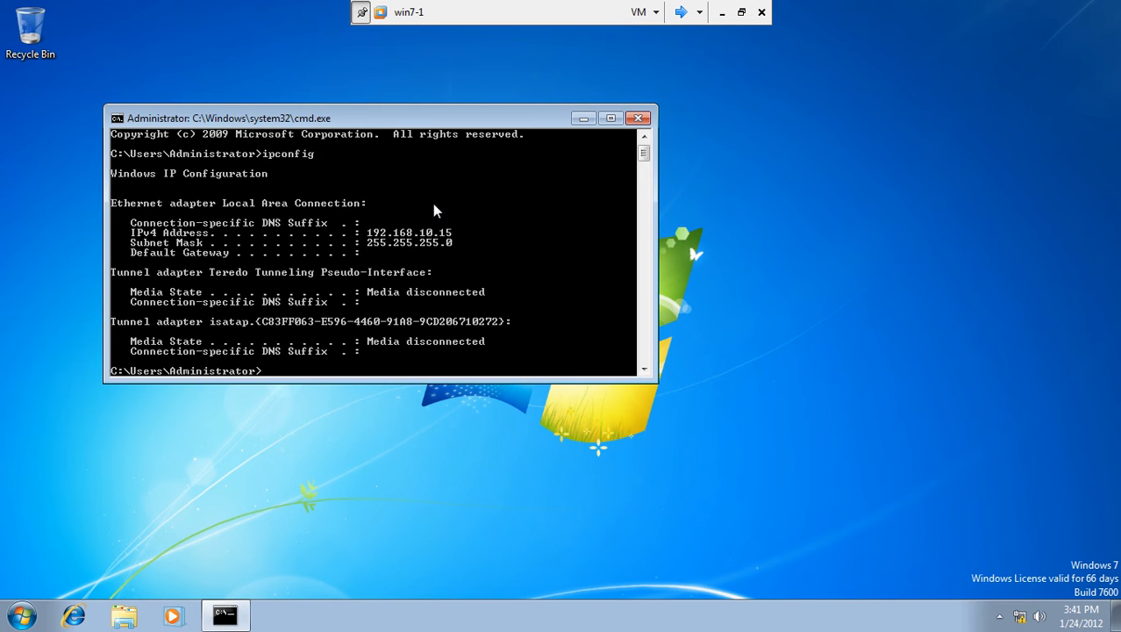
Run ping server1.test.com.
type("ping server1.test.com")
key("Return")
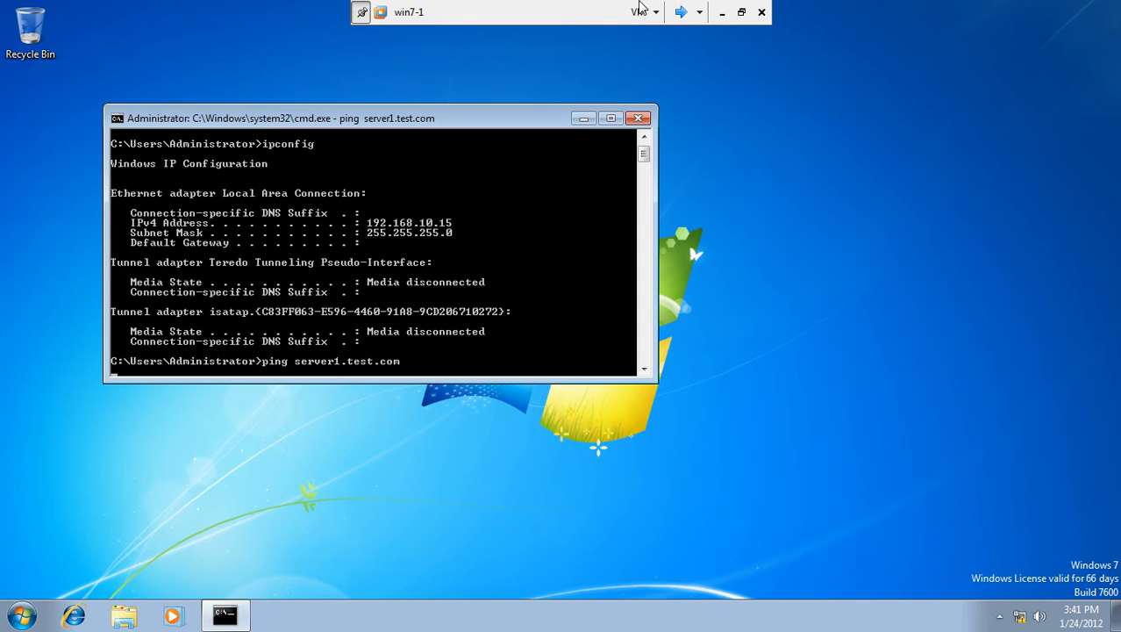
On Server1, run ipconfig /all to show detailed settings including DNS 127.0.0.1.
left_click(681, 12)
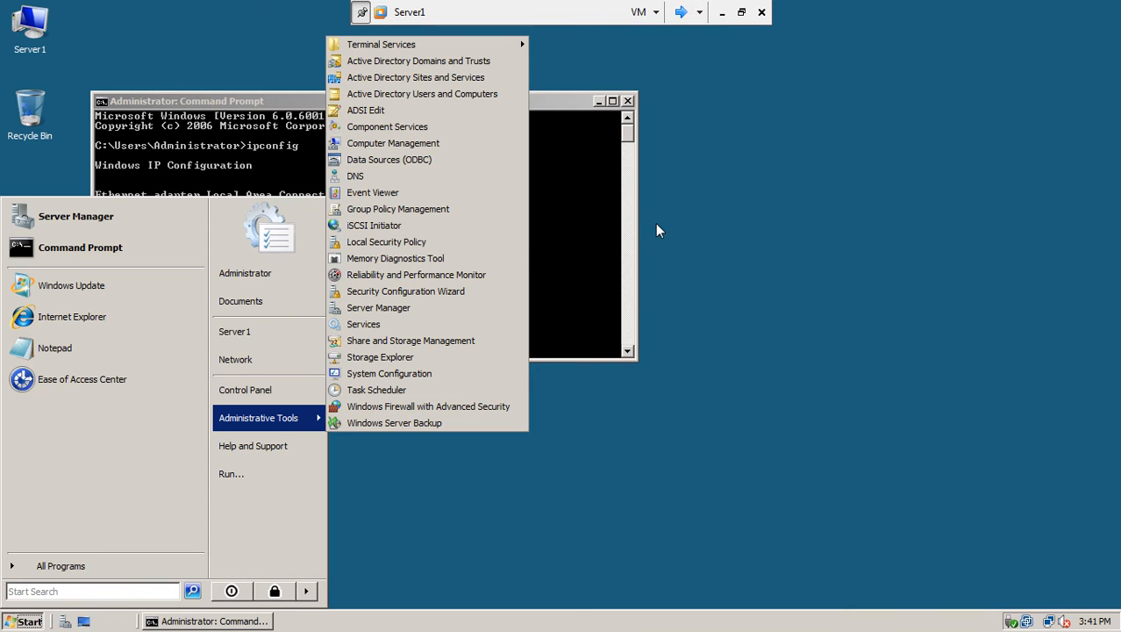
left_click(613, 204)
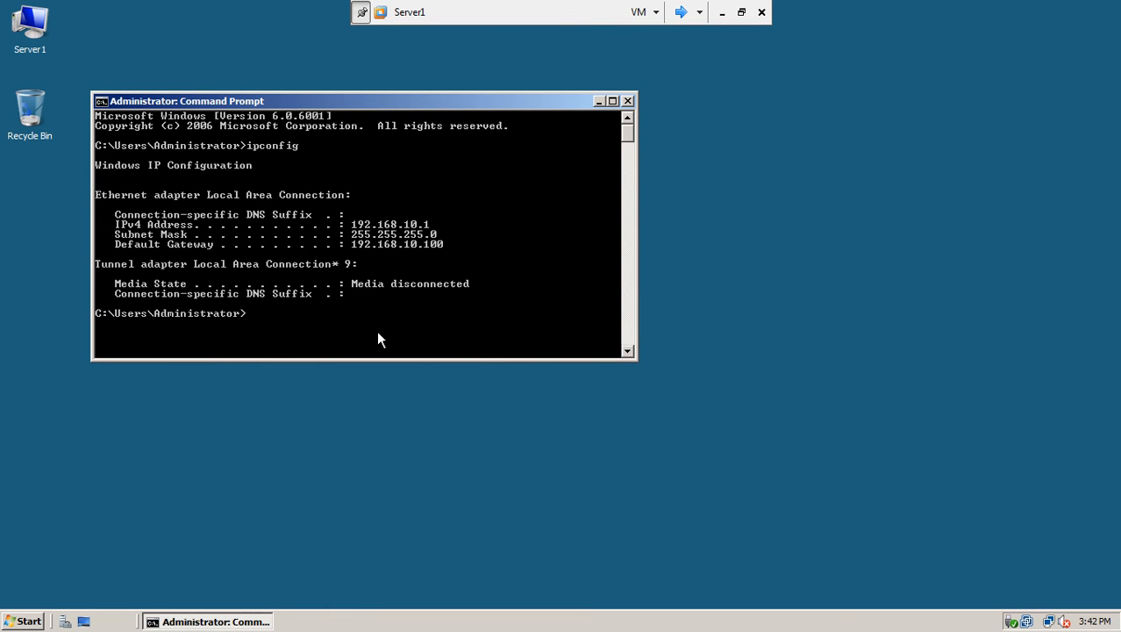
key("Up")
type("/all")
key("Return")
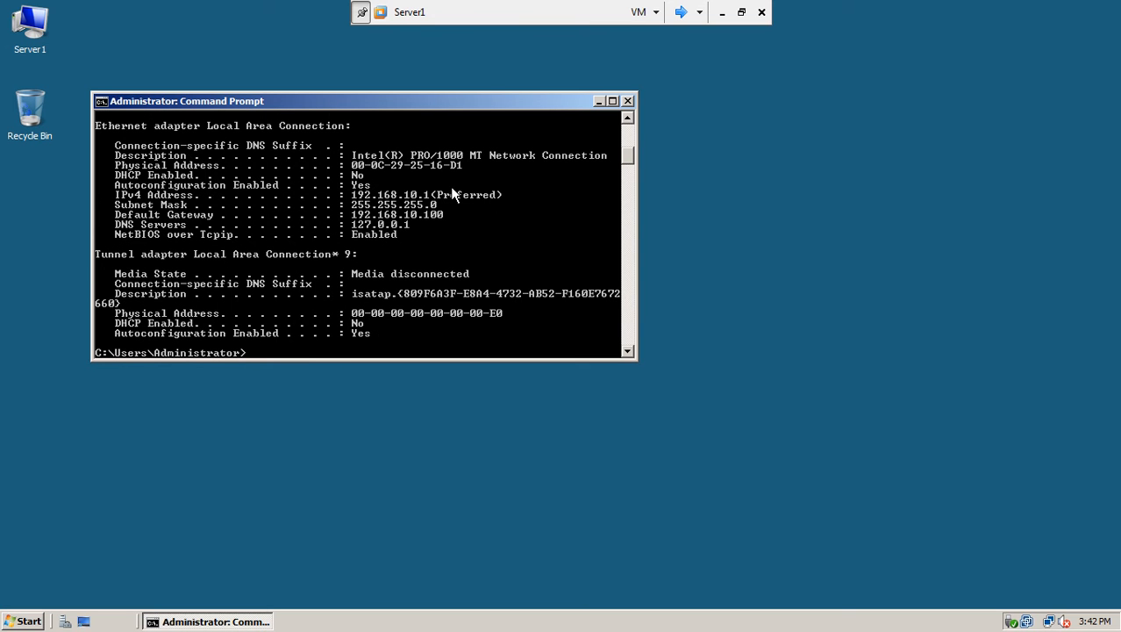
Launch Active Directory Users and Computers from Administrative Tools.
left_click(29, 621)
mouse_move(236, 421)
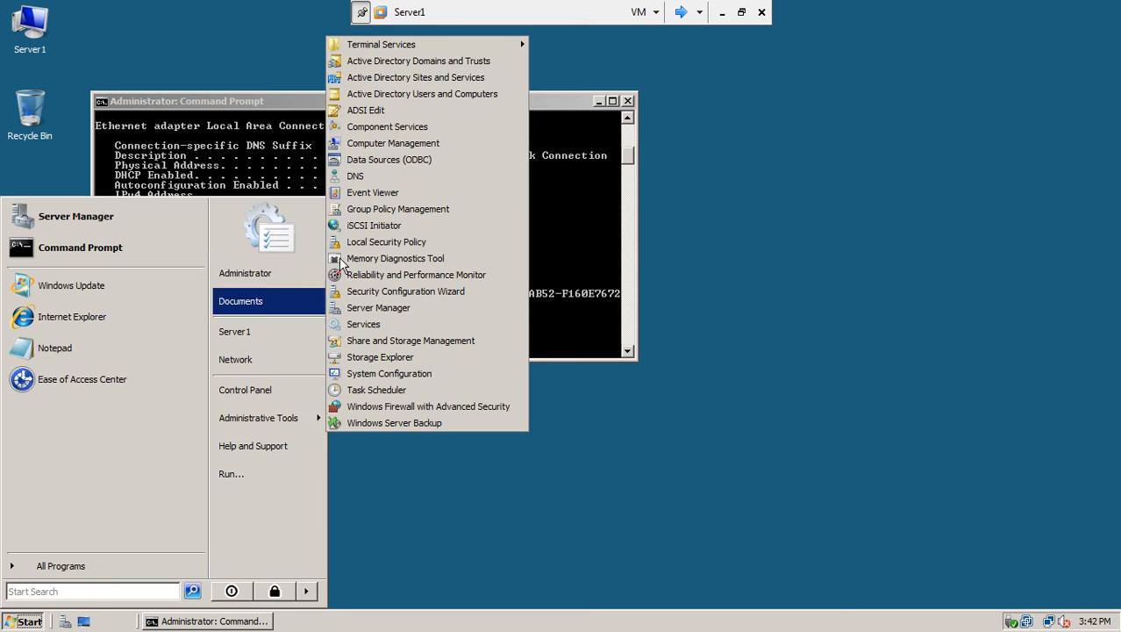
left_click(448, 94)
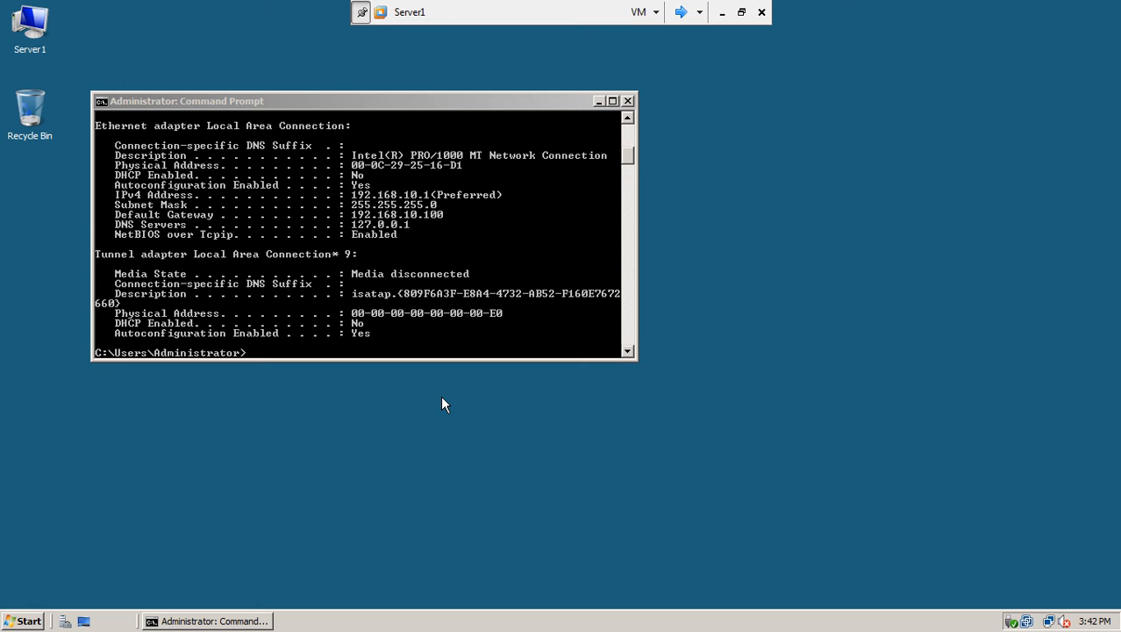
left_click_drag(427, 114, 604, 172)
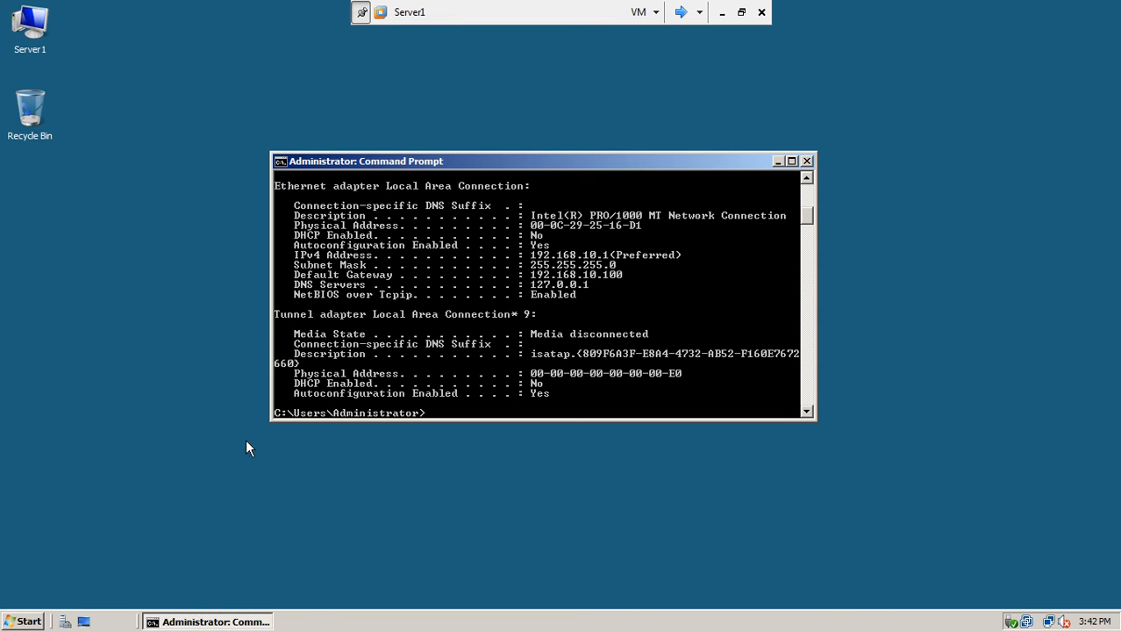
left_click(24, 619)
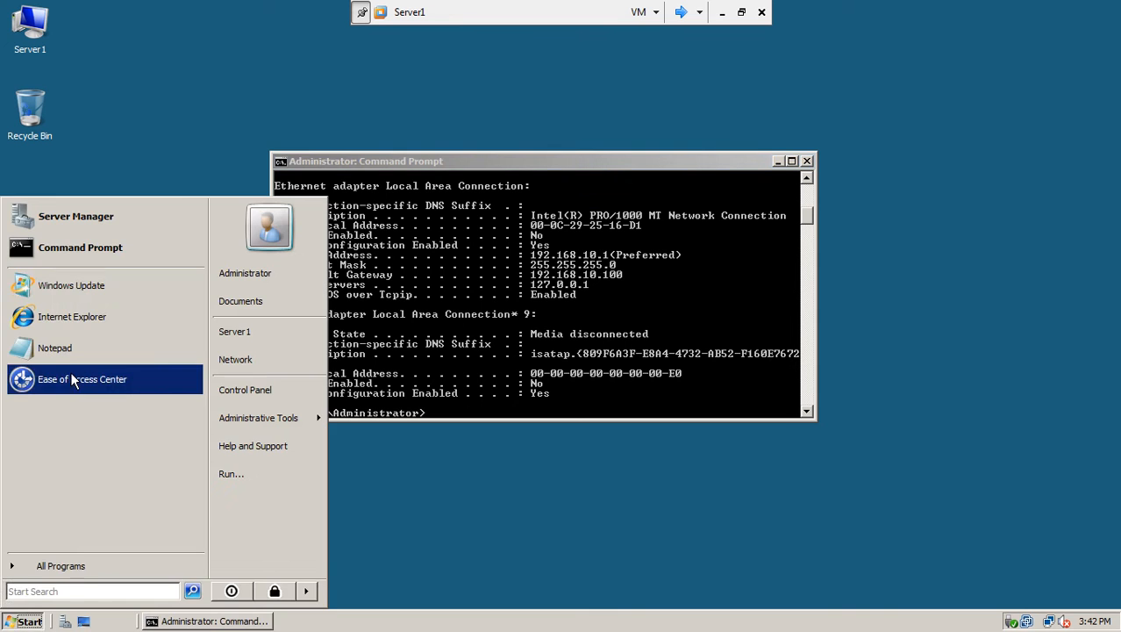
mouse_move(264, 417)
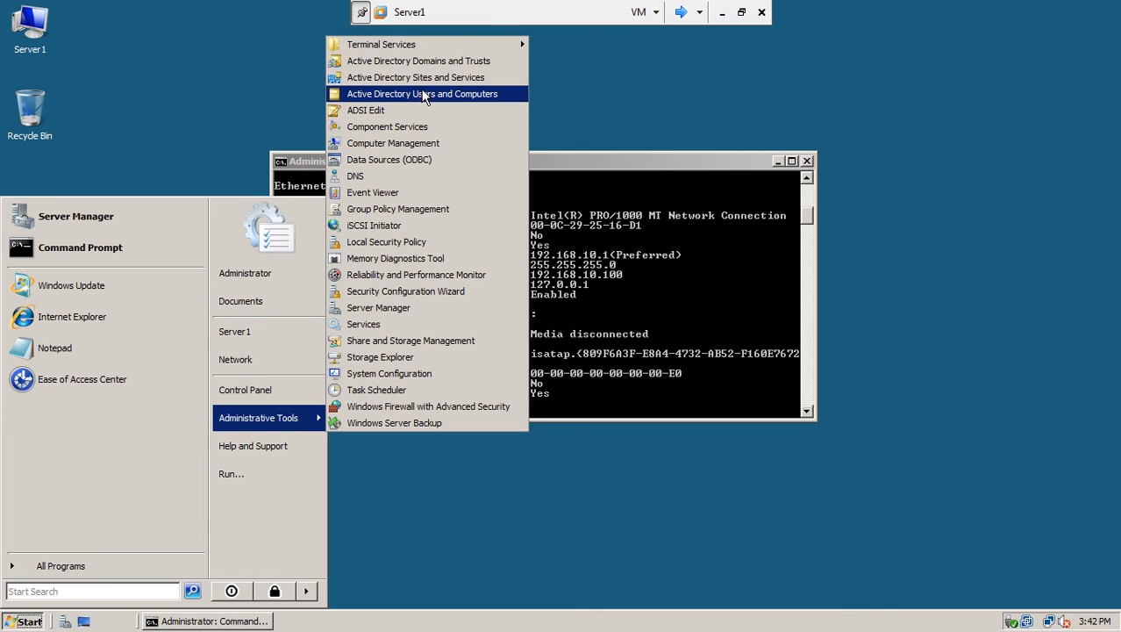
left_click(422, 95)
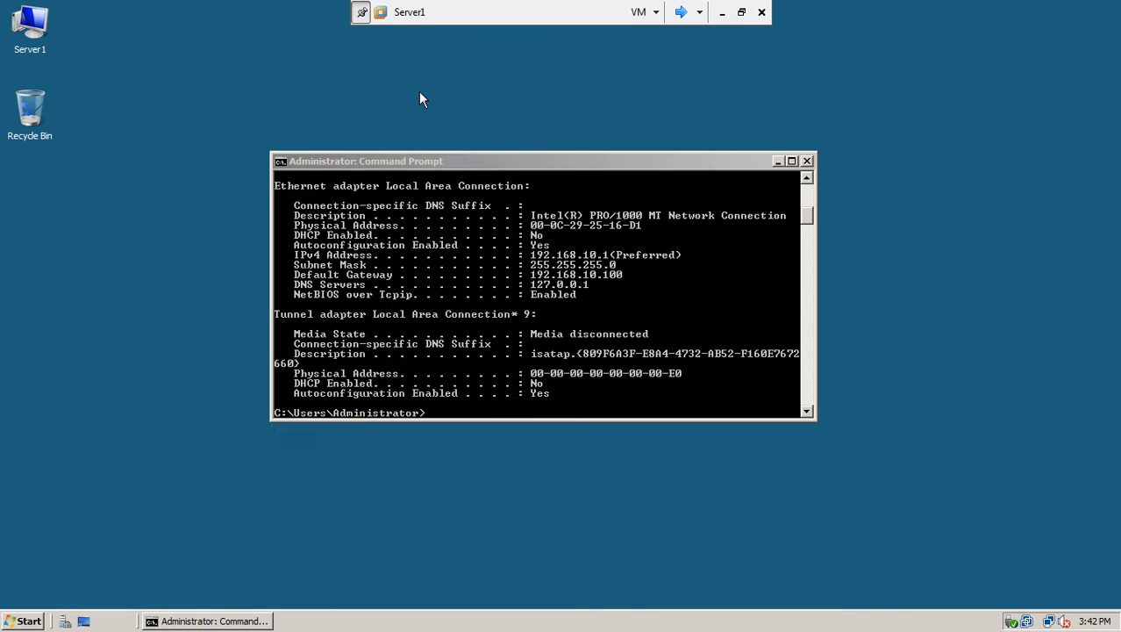
On win7-1, run ping 192.168.10.1 and get replies with 0% loss.
left_click(681, 11)
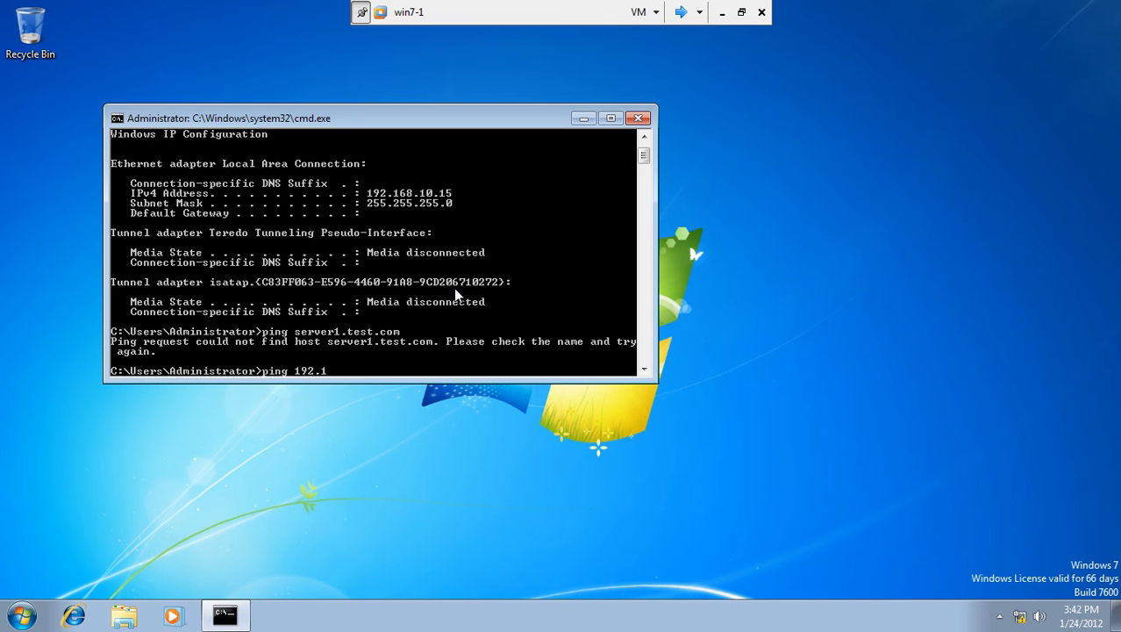
type(".10")
key("Return")
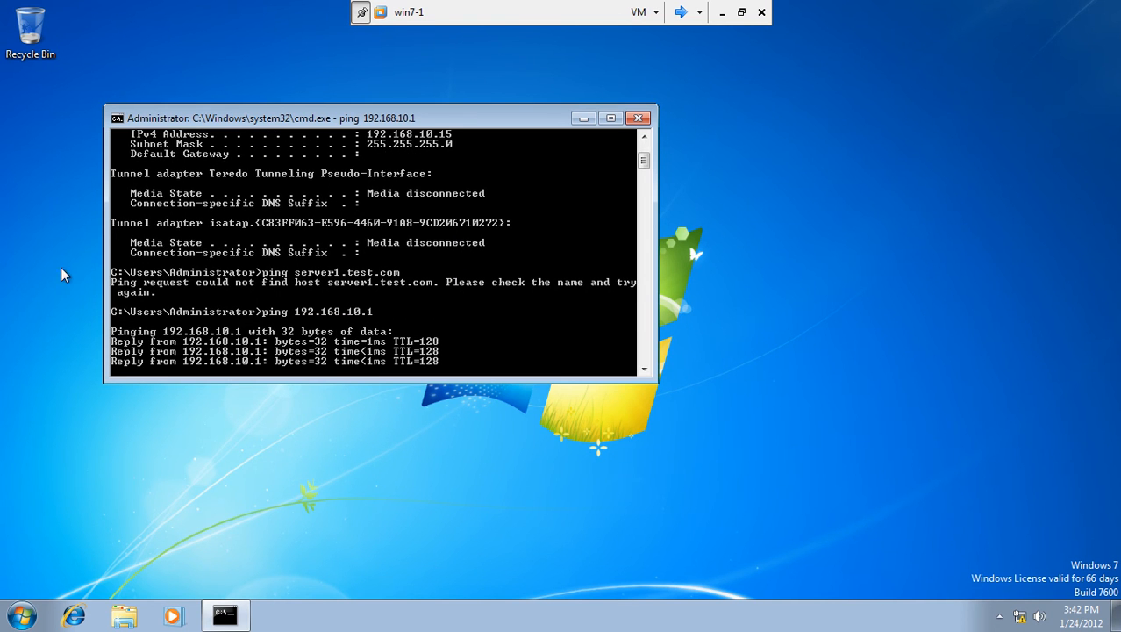
left_click(19, 621)
right_click(259, 402)
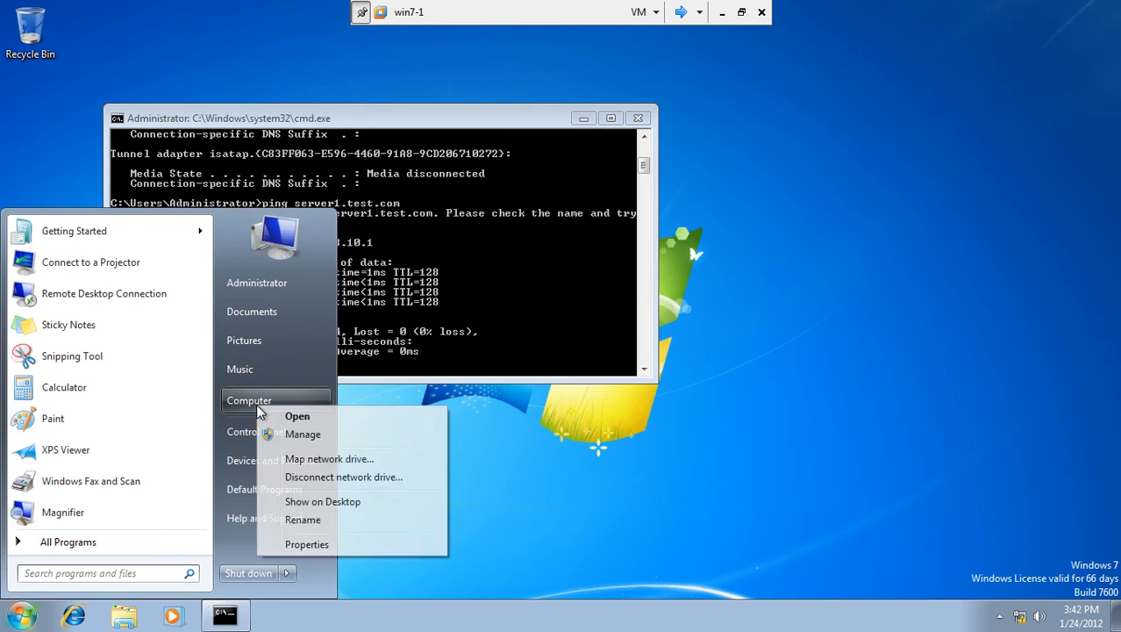
Show Computer on the desktop and enter domain test.com in Computer Name/Domain Changes.
left_click(316, 502)
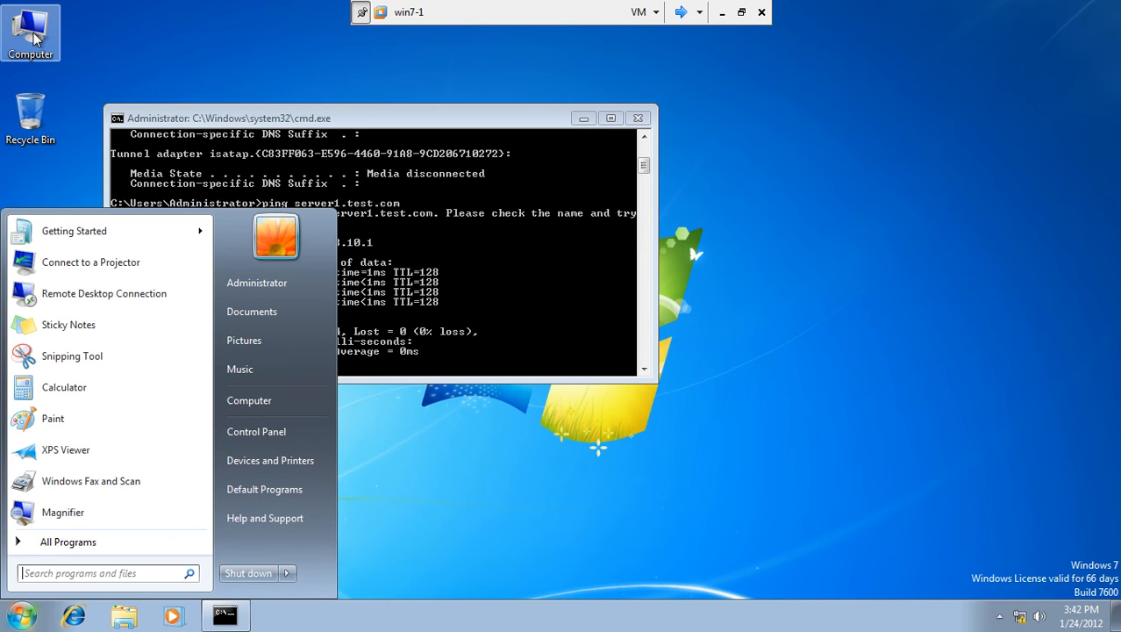
right_click(33, 35)
left_click(87, 193)
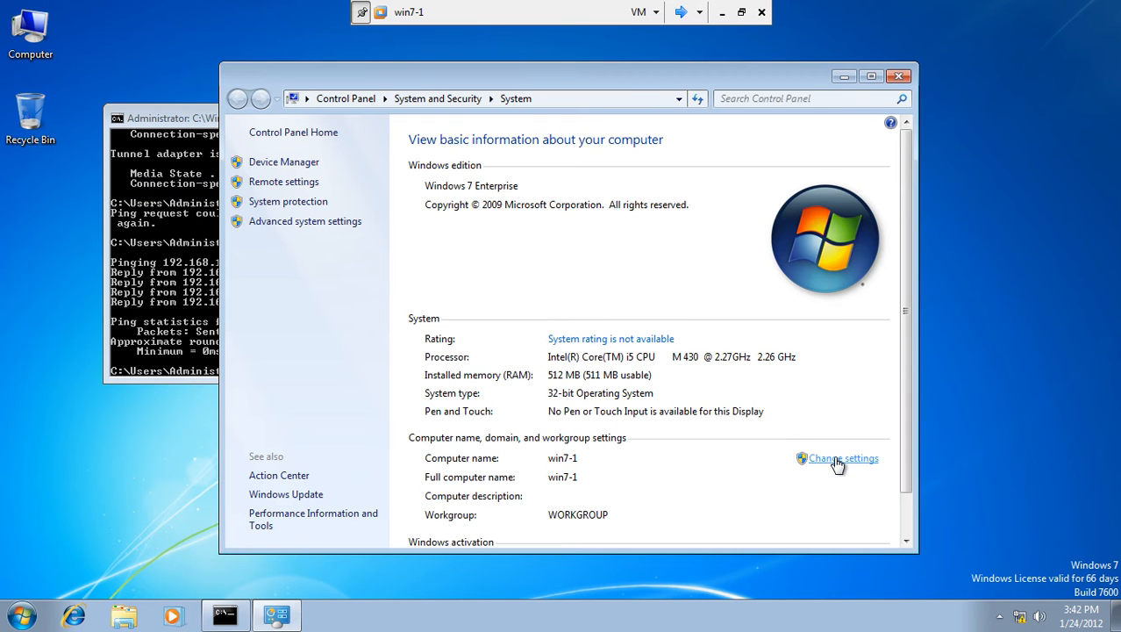
left_click(838, 458)
left_click(404, 365)
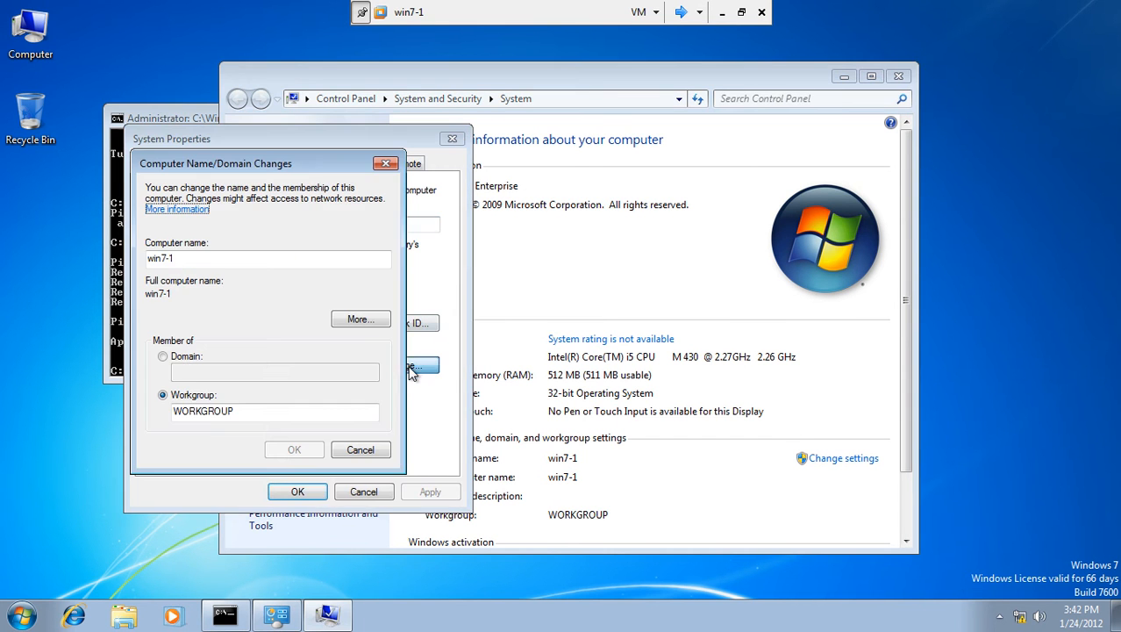
left_click(176, 356)
left_click(199, 372)
type("test.com")
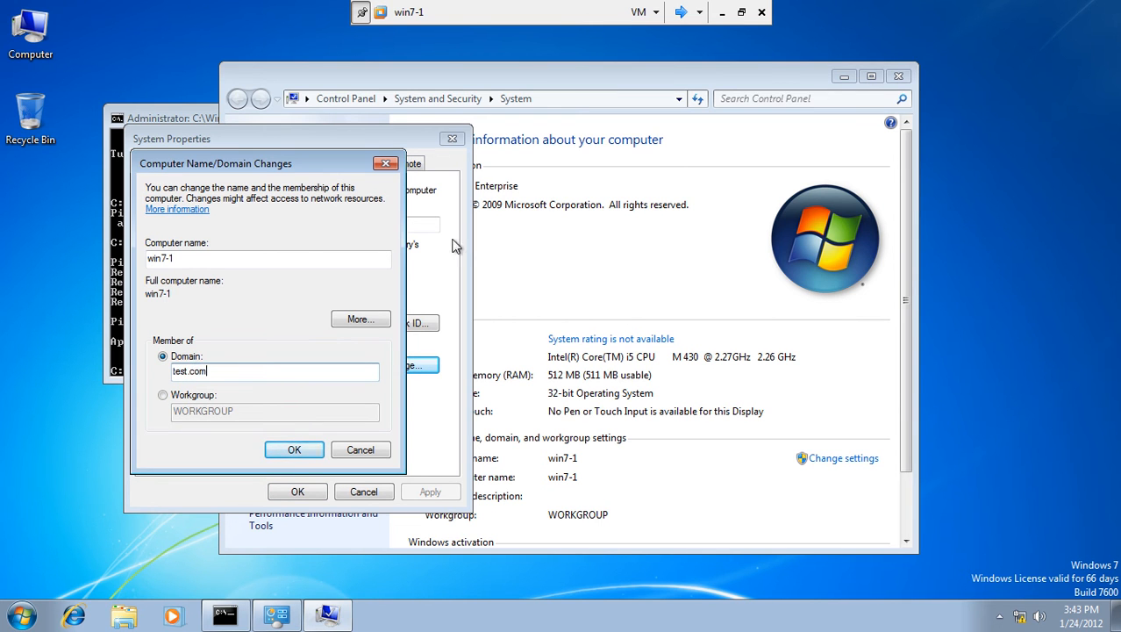
left_click(681, 11)
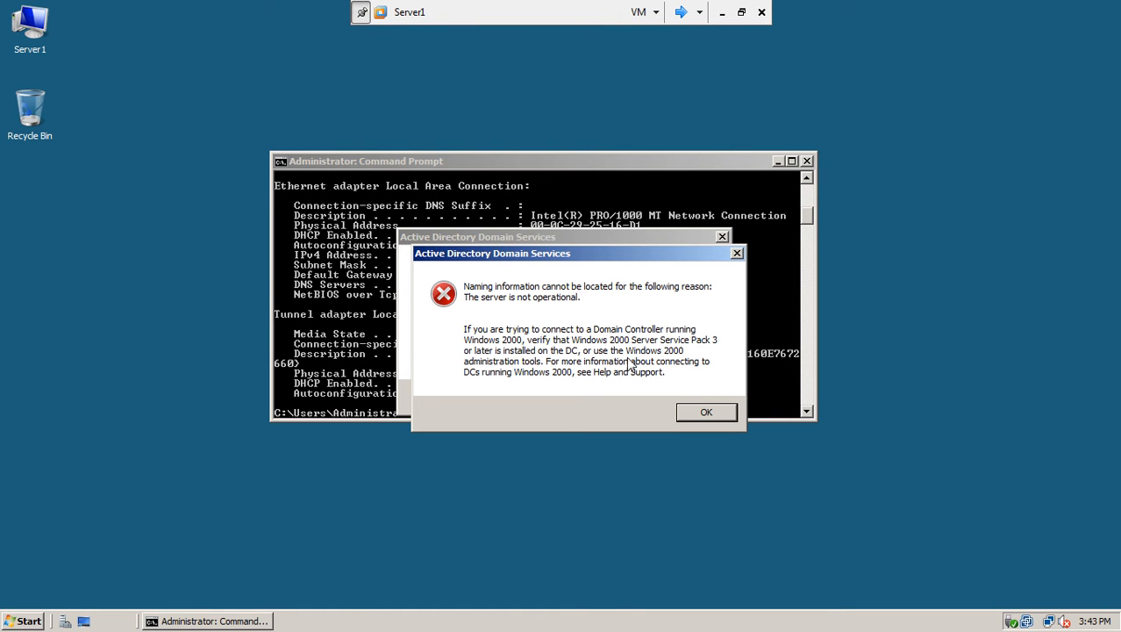
On Server1, dismiss both domain controller error messages and close the Command Prompt.
left_click(693, 414)
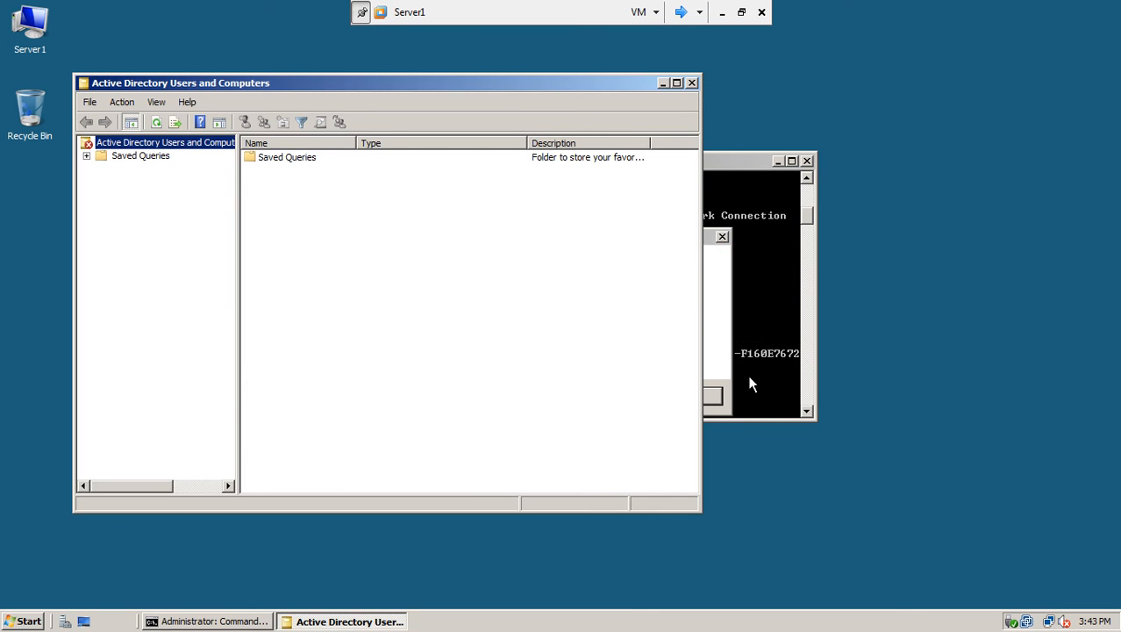
left_click(718, 396)
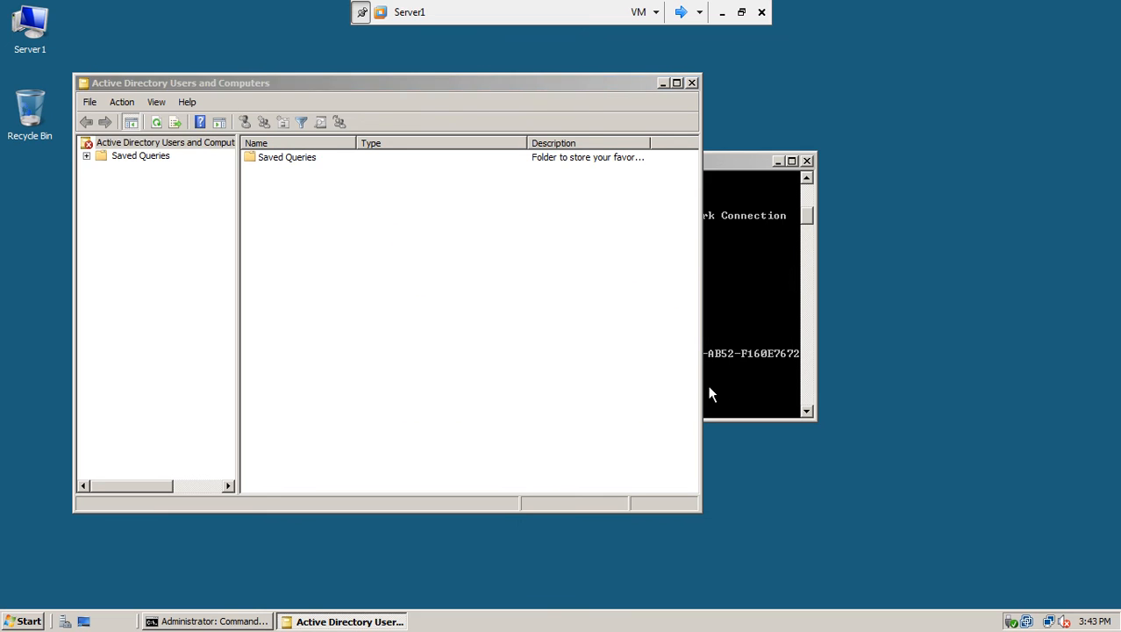
left_click(807, 162)
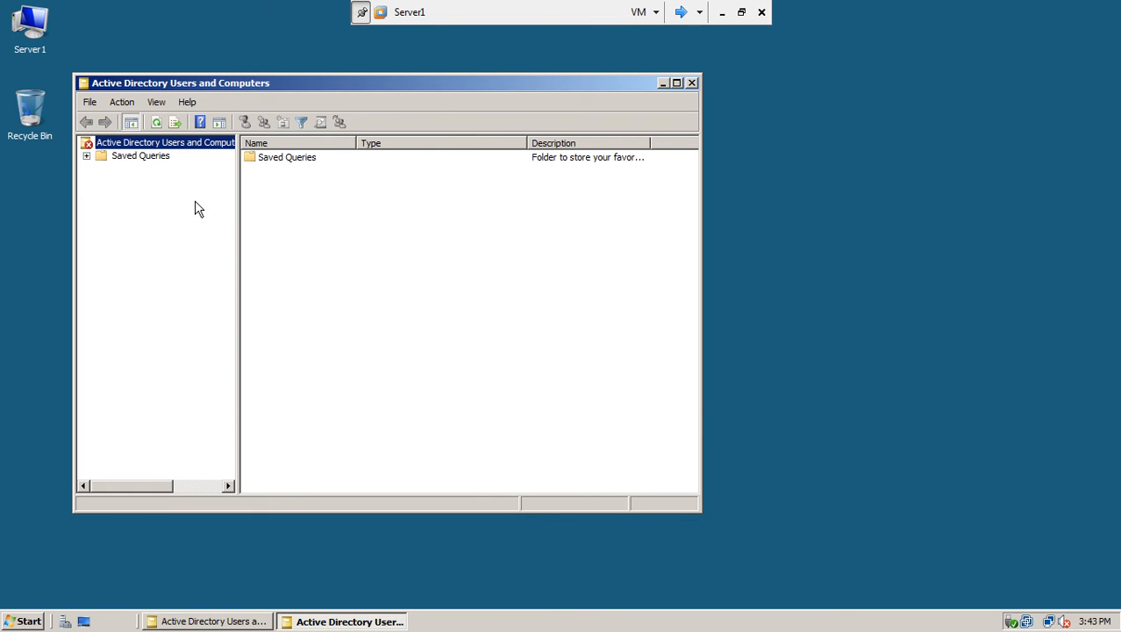
left_click(119, 157)
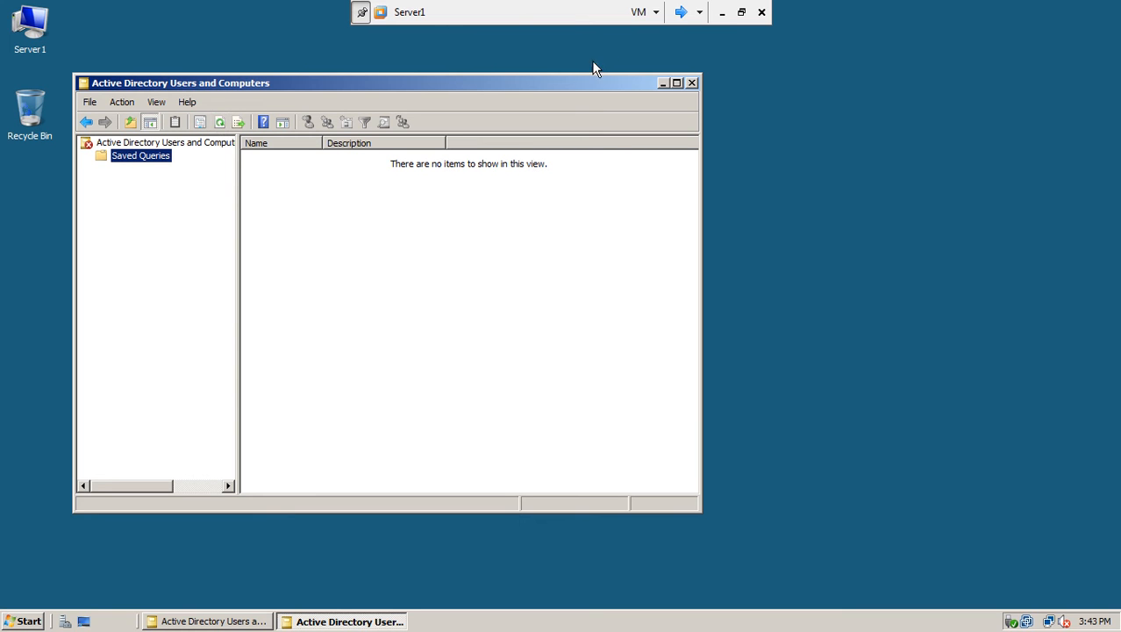
Close both Active Directory Users and Computers windows and refresh Server1's desktop.
left_click(692, 82)
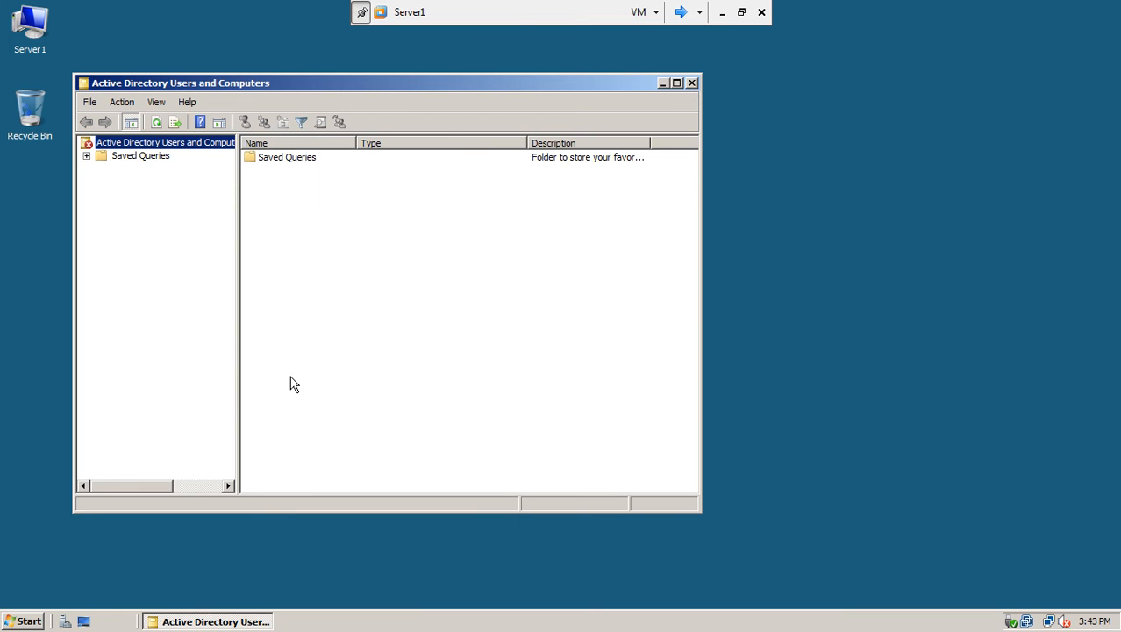
left_click(691, 84)
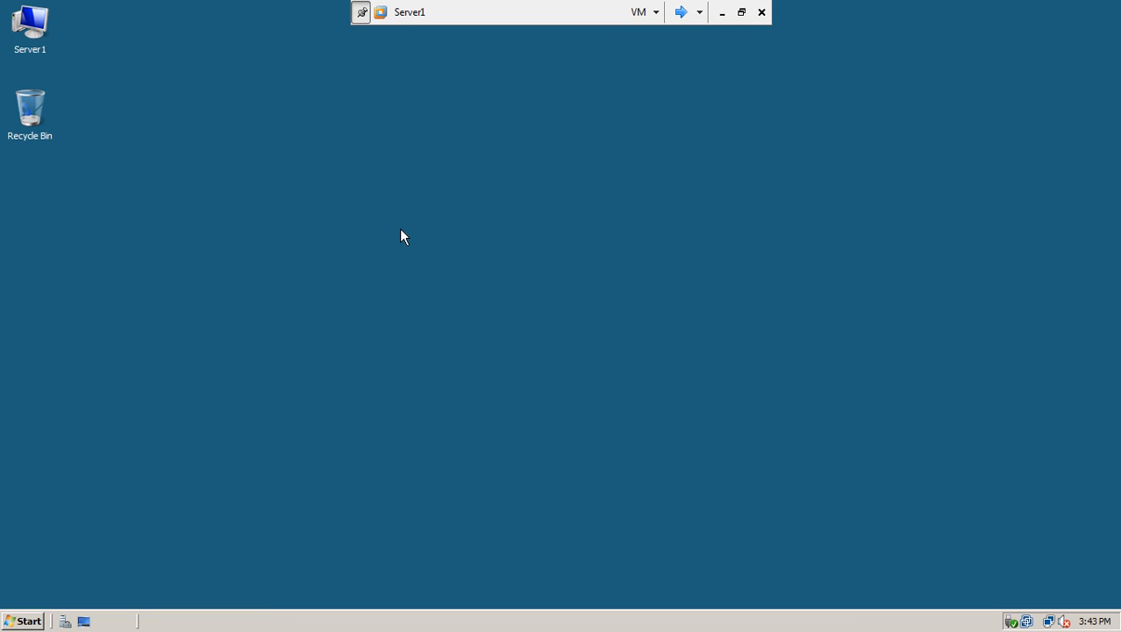
right_click(401, 230)
left_click(421, 263)
Dismiss win7-1's domain controller error, exit full screen, and power on Server2.
left_click(681, 13)
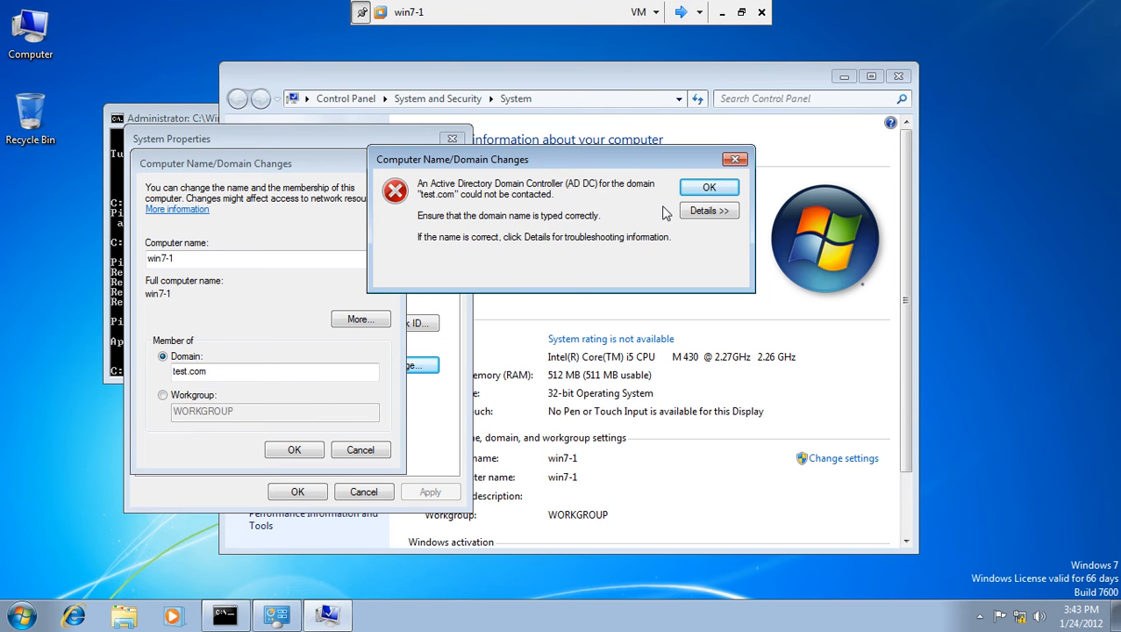
left_click(709, 188)
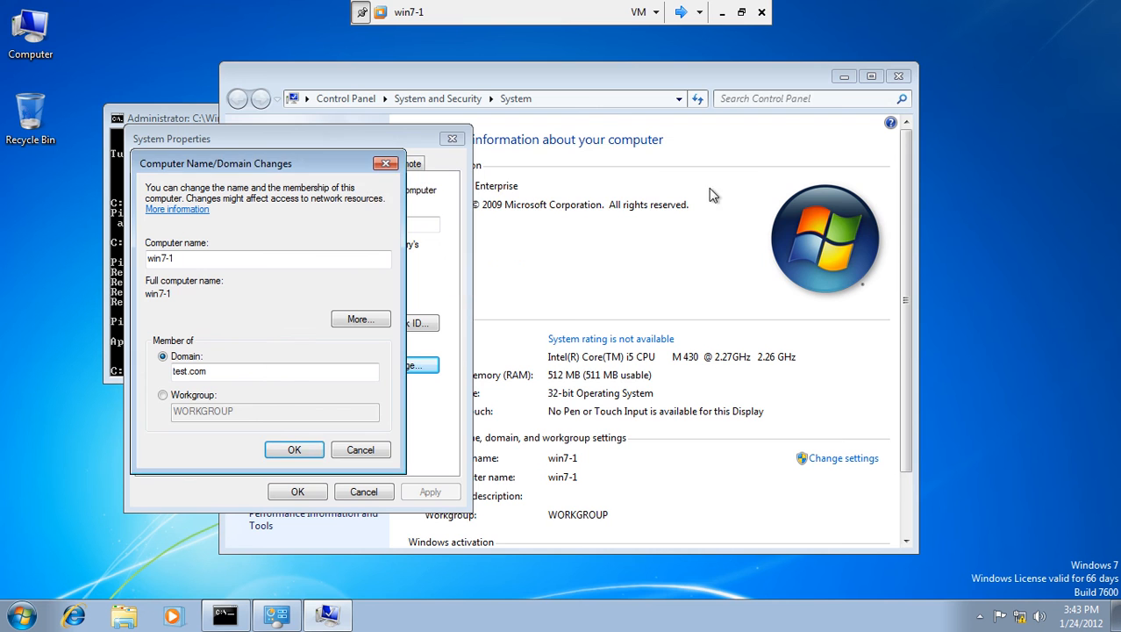
left_click(740, 12)
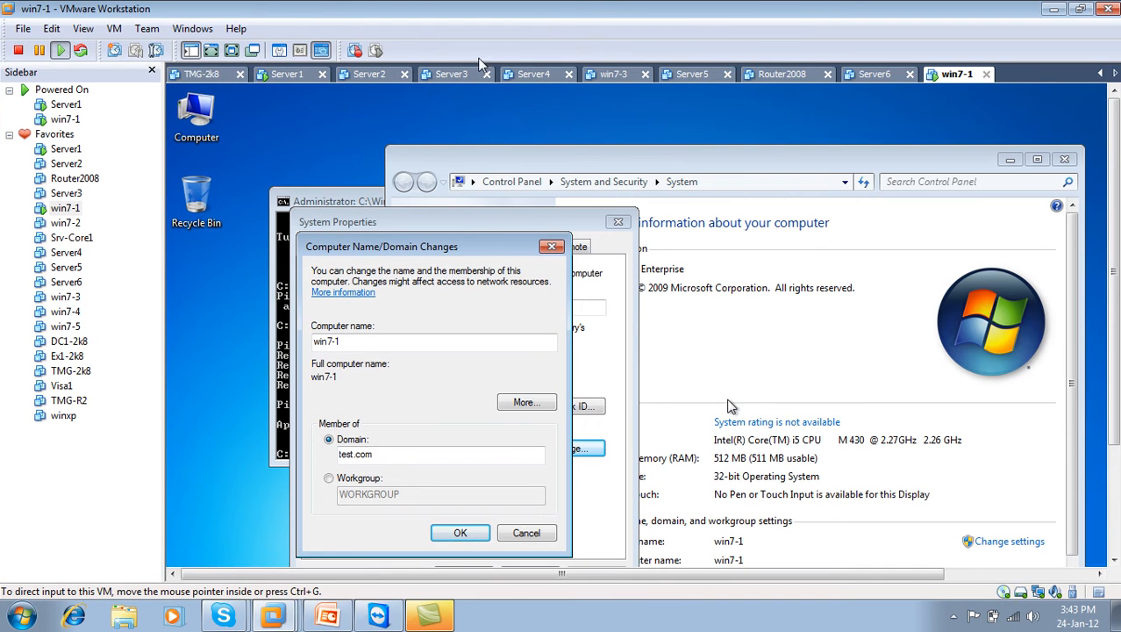
left_click(372, 76)
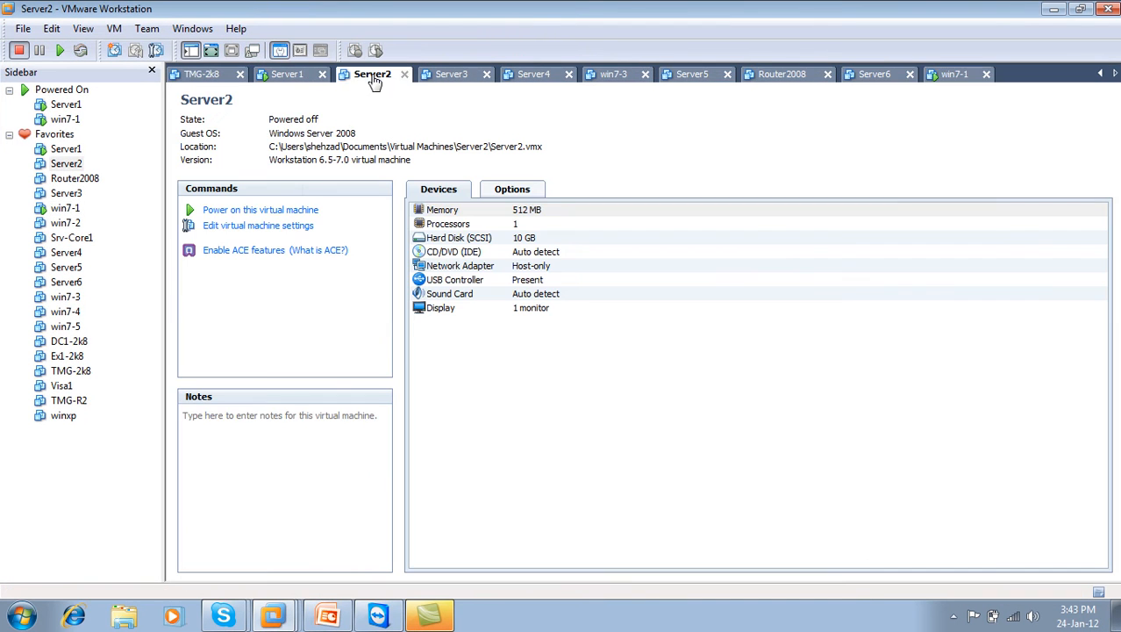
left_click(285, 211)
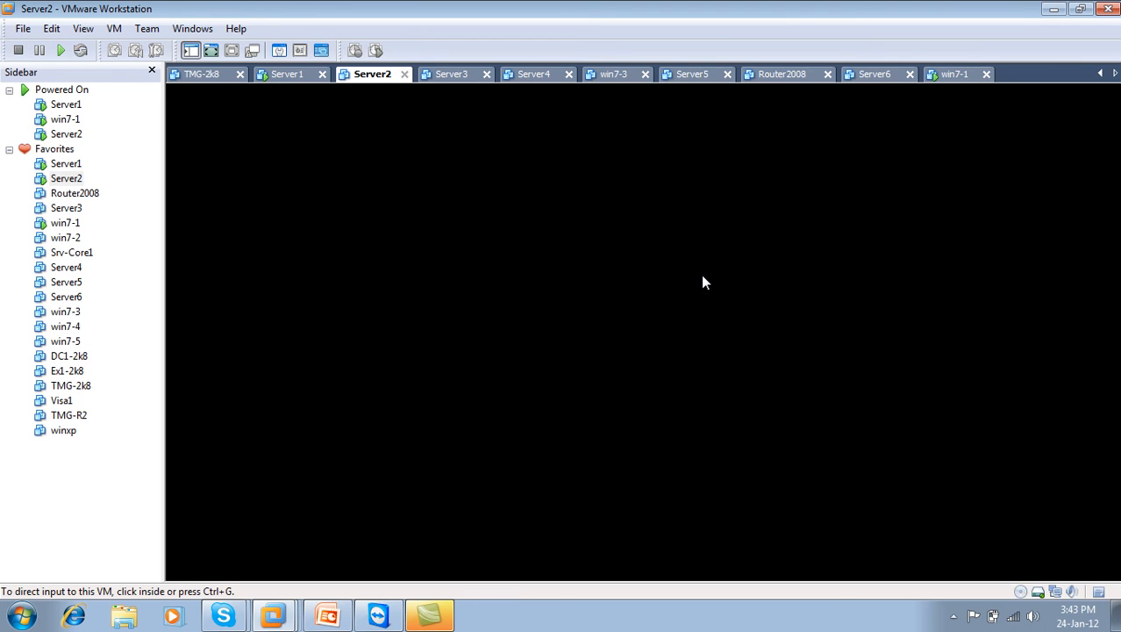
Check the Server6 summary and the booting Server2 console, then return to Server1.
key("alt")
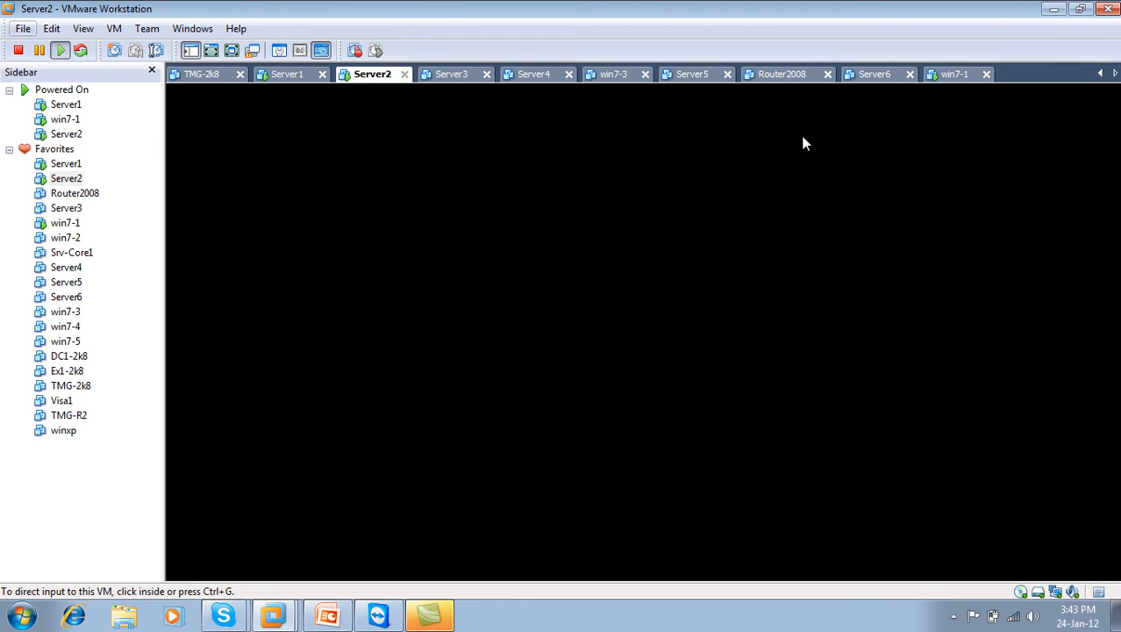
left_click(880, 78)
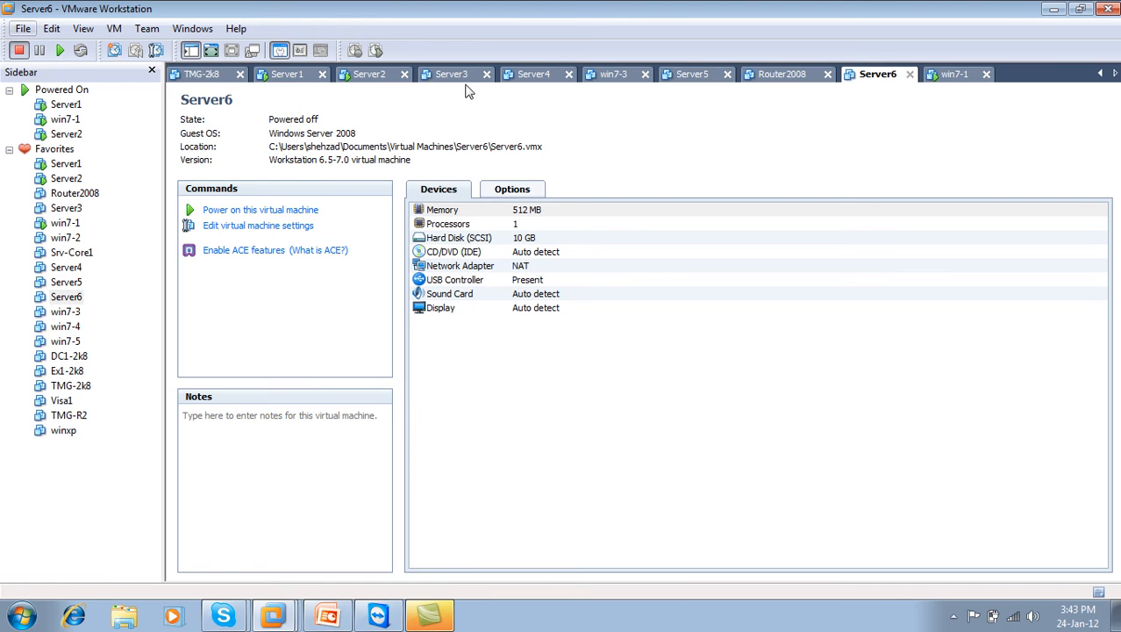
left_click(368, 75)
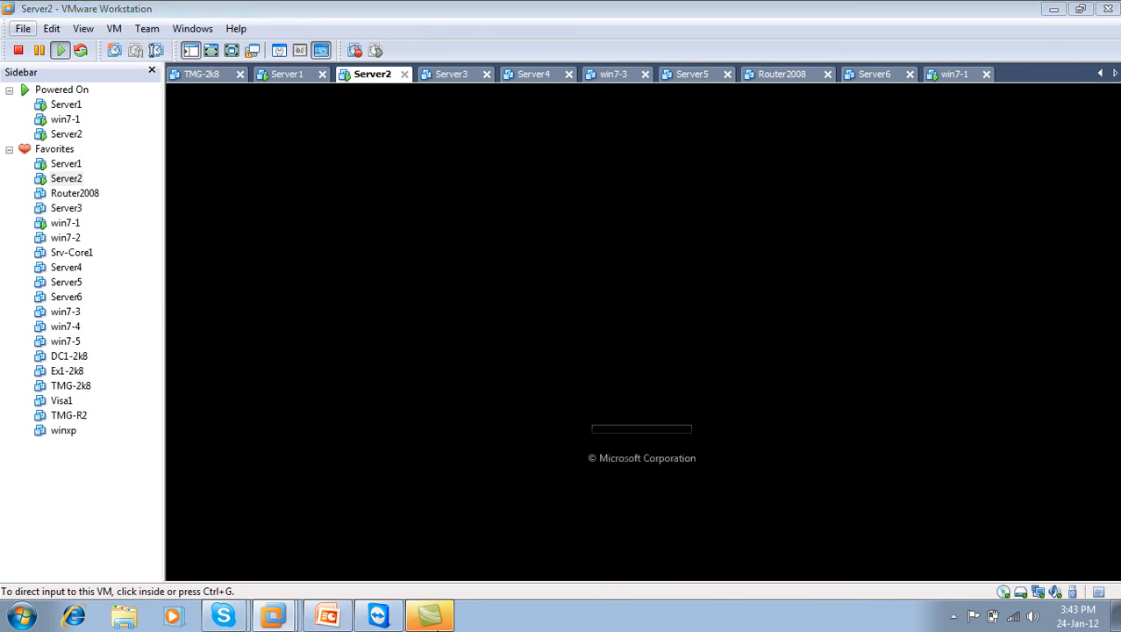
left_click(430, 617)
left_click(1056, 11)
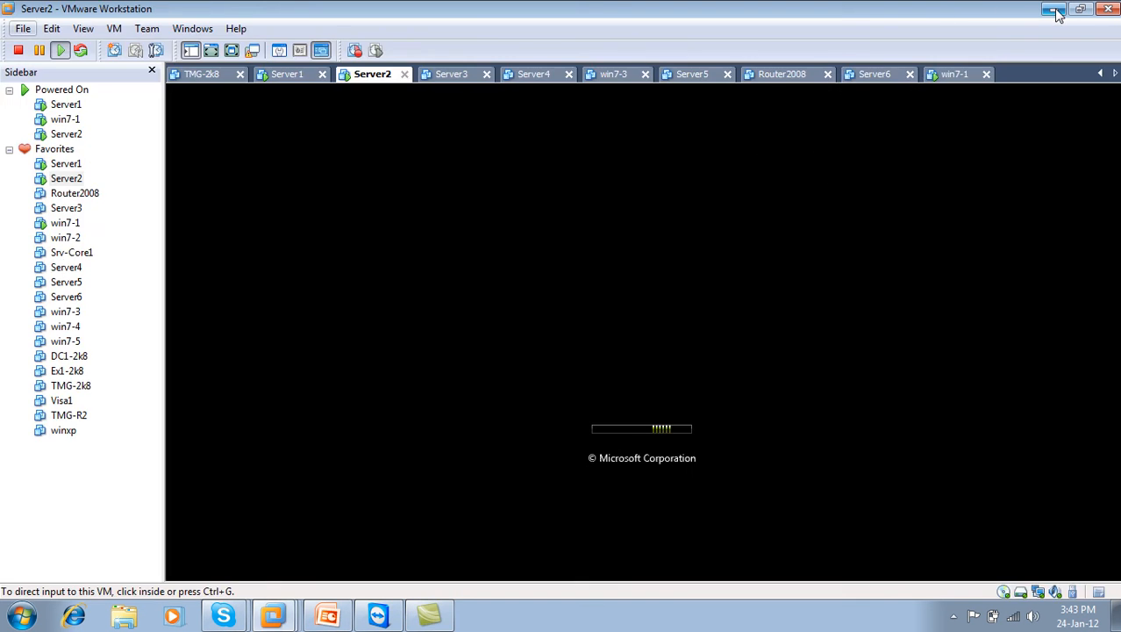
left_click(953, 616)
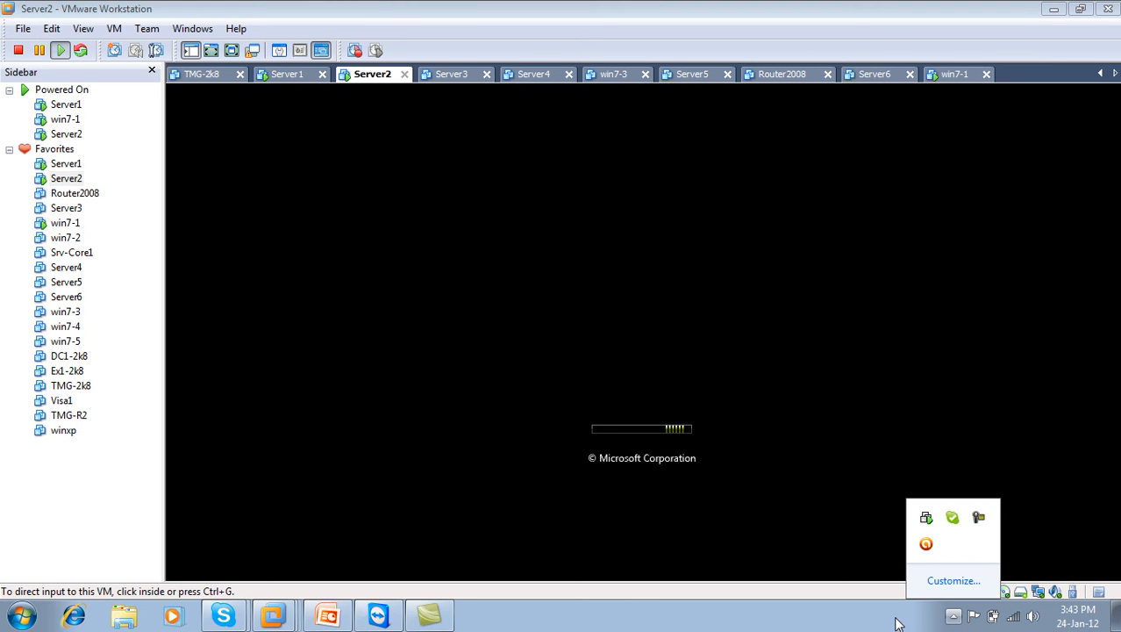
left_click(279, 75)
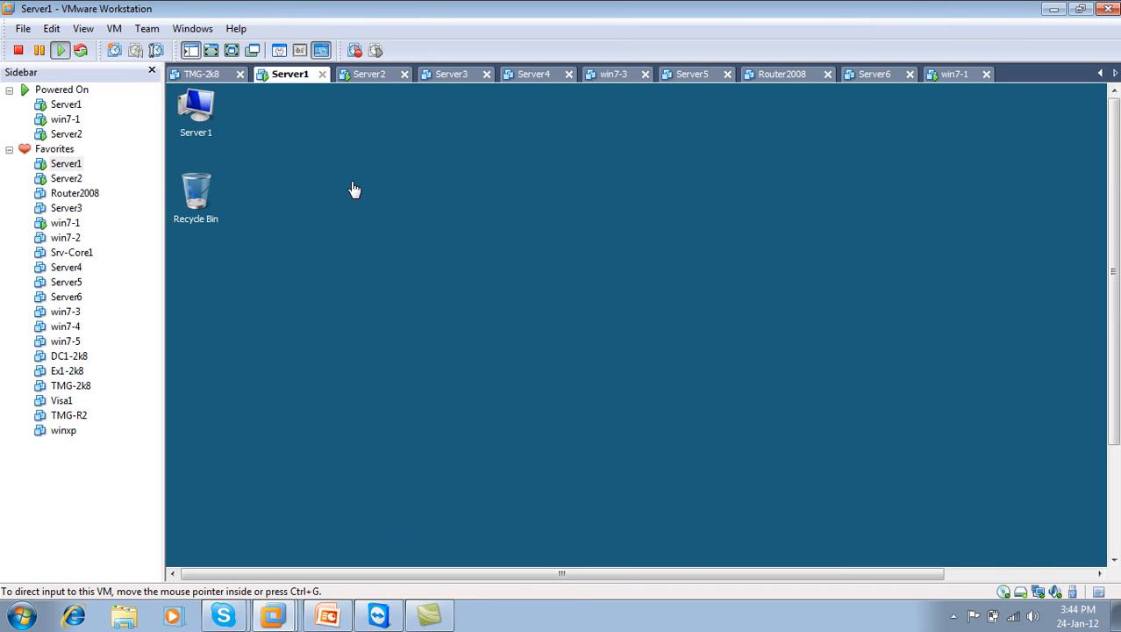
Put Server1 in full screen and open Active Directory Users and Computers with test.com expanded.
left_click(369, 83)
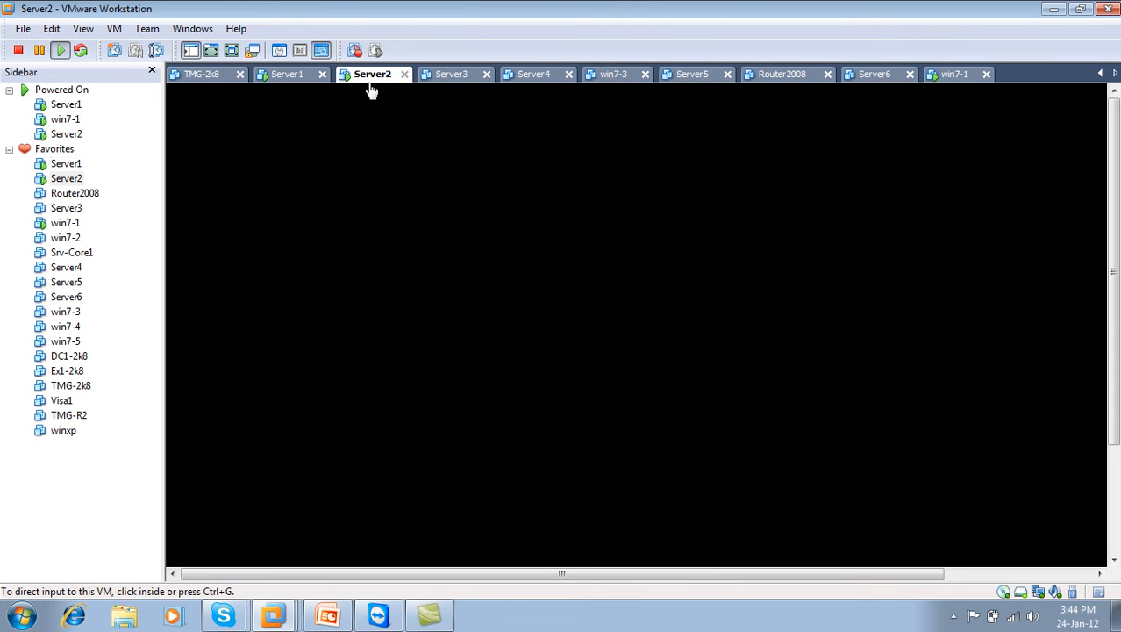
left_click(293, 83)
left_click(233, 50)
left_click(10, 625)
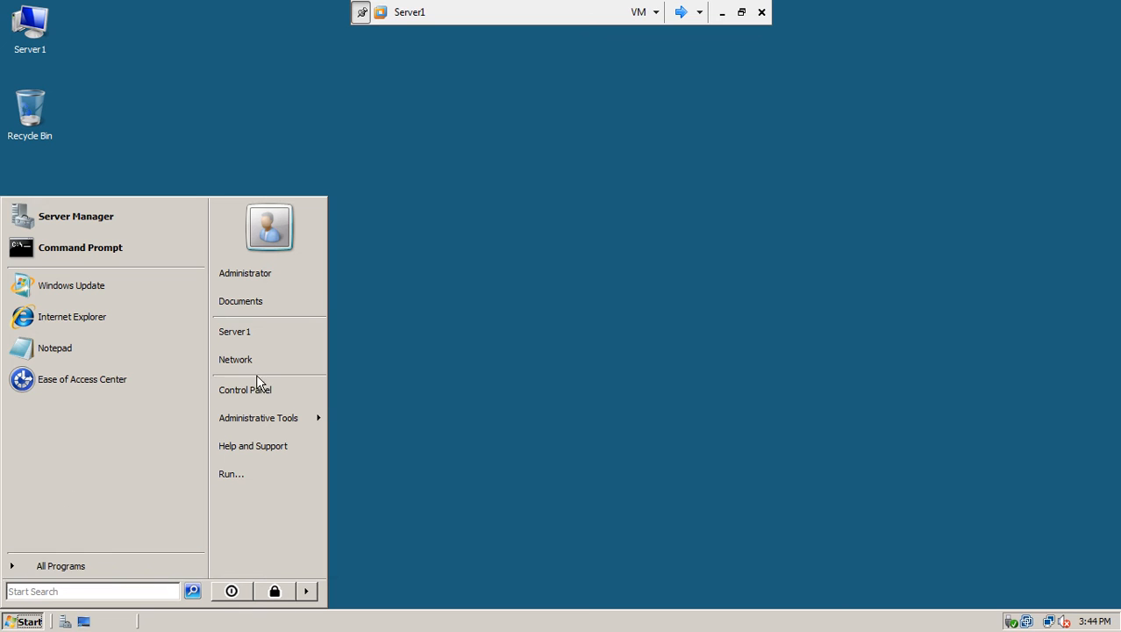
mouse_move(275, 414)
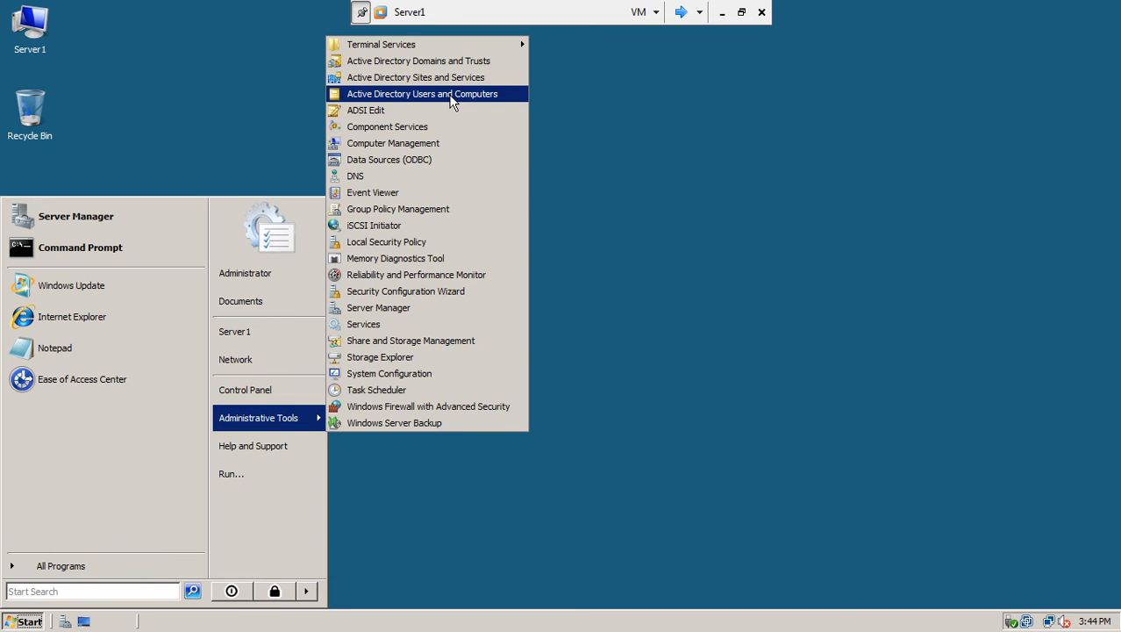
left_click(450, 94)
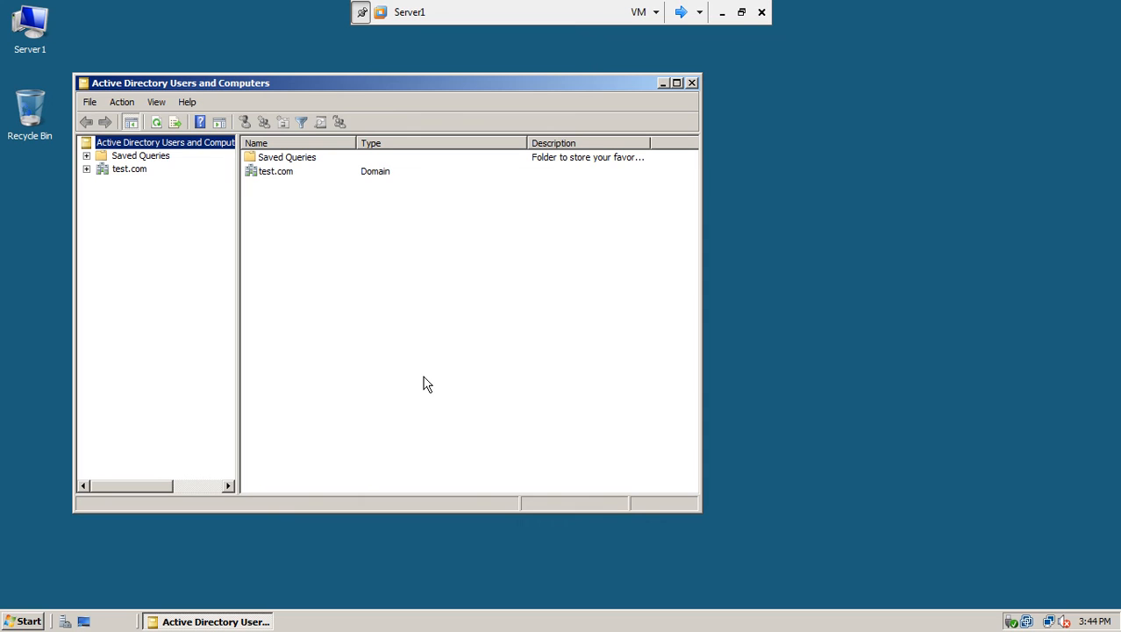
left_click(86, 168)
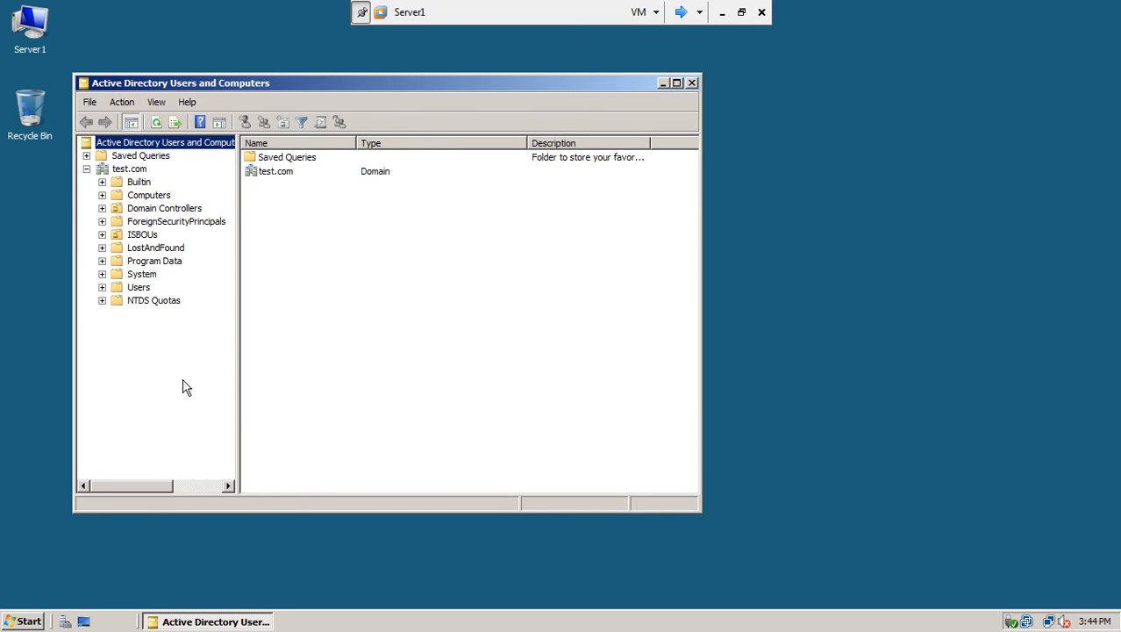
Launch DNS Manager from Administrative Tools and expand the SERVER1 node.
left_click(26, 621)
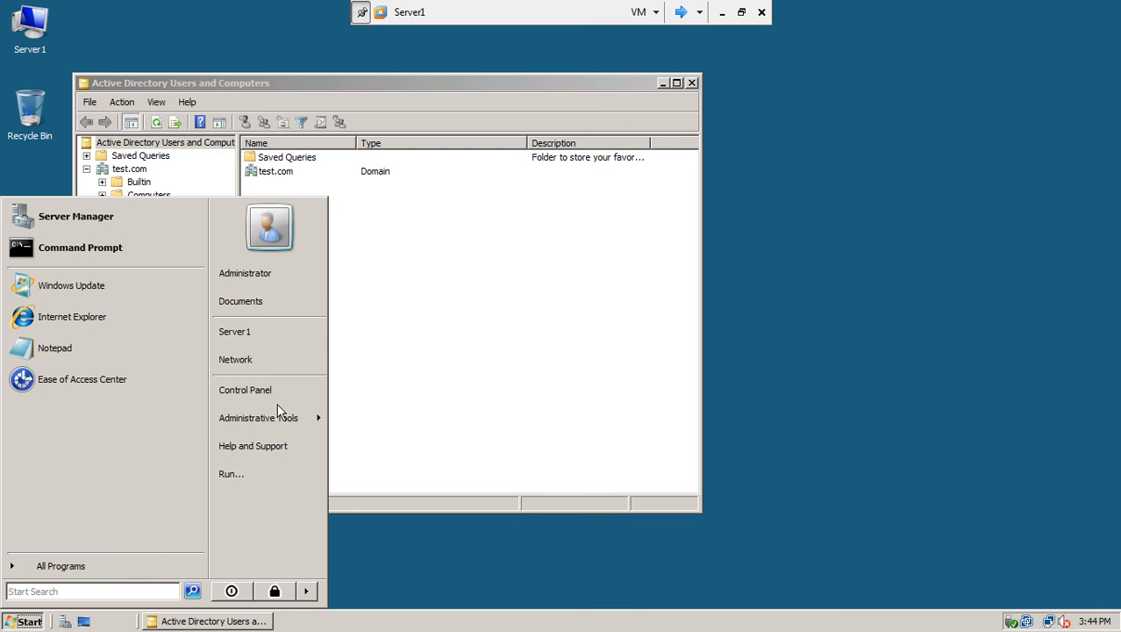
mouse_move(272, 419)
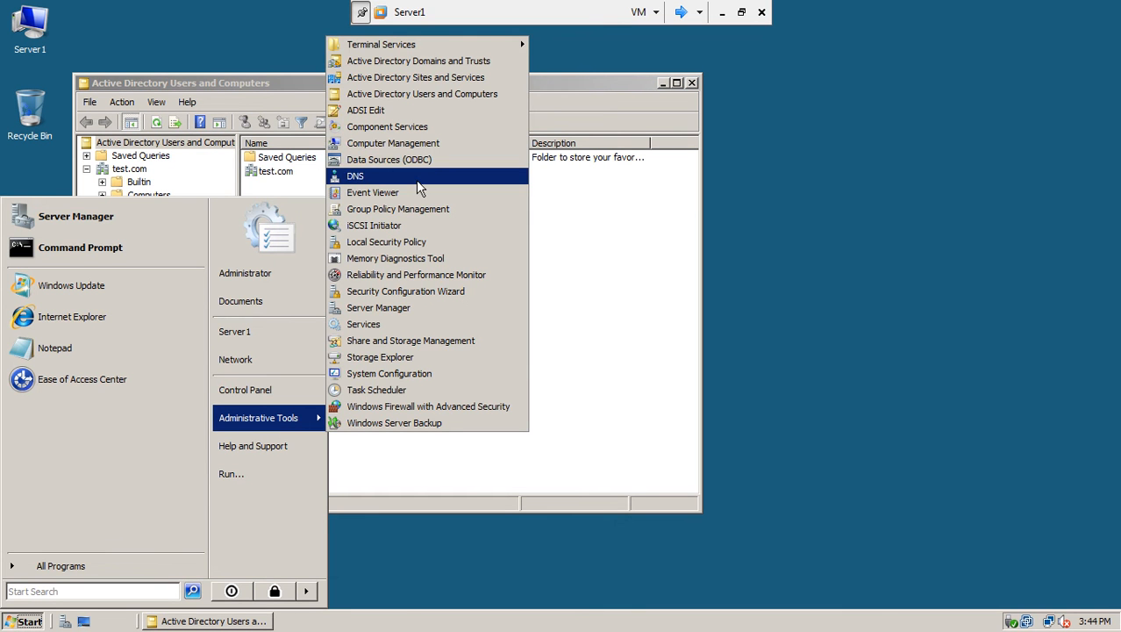
left_click(483, 175)
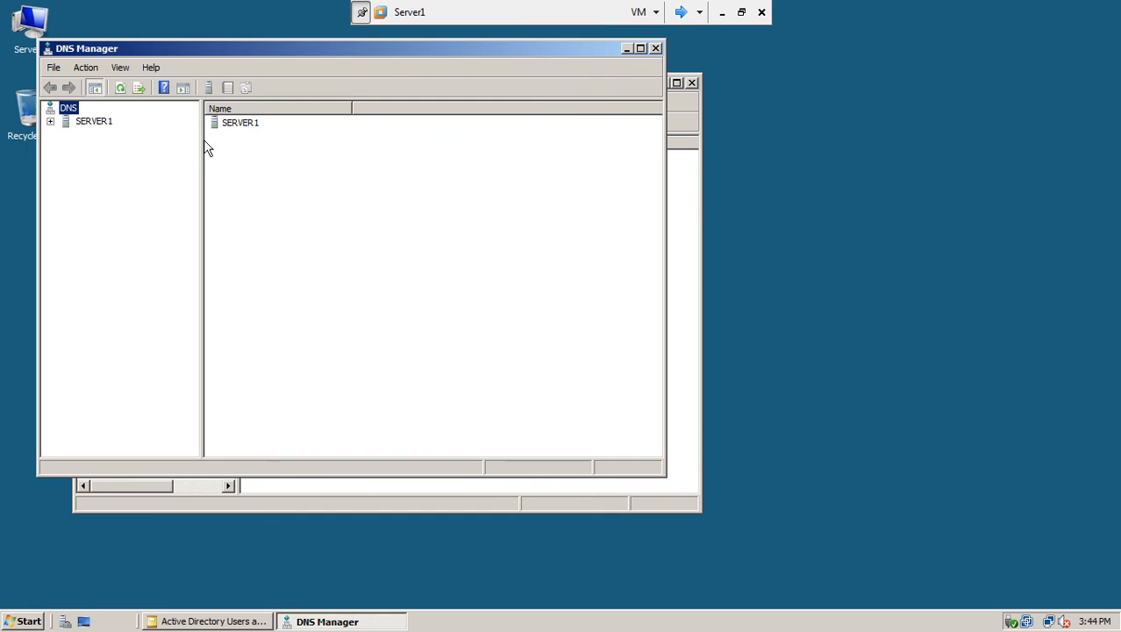
left_click(50, 122)
left_click(88, 121)
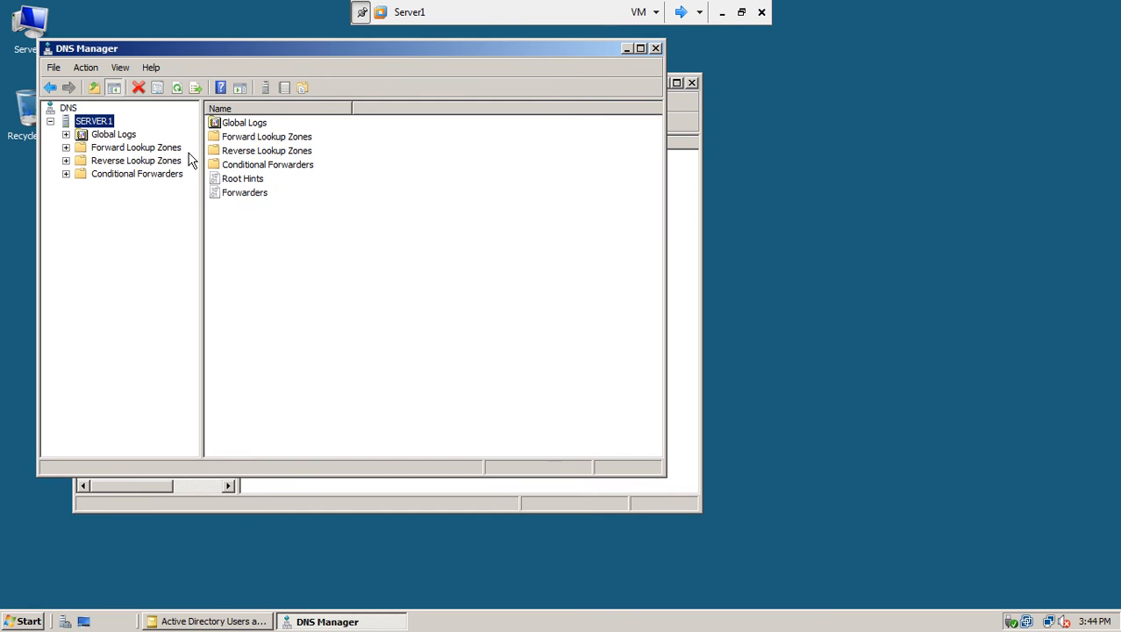
left_click(681, 12)
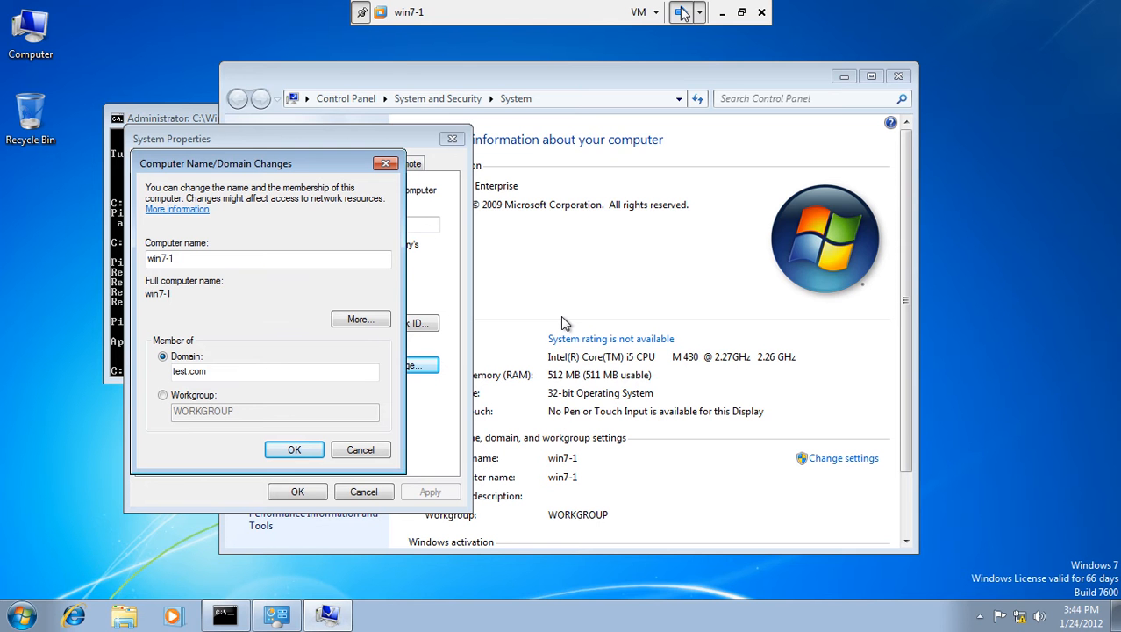
Retry joining win7-1 to test.com, entering the domain administrator credentials.
left_click(279, 448)
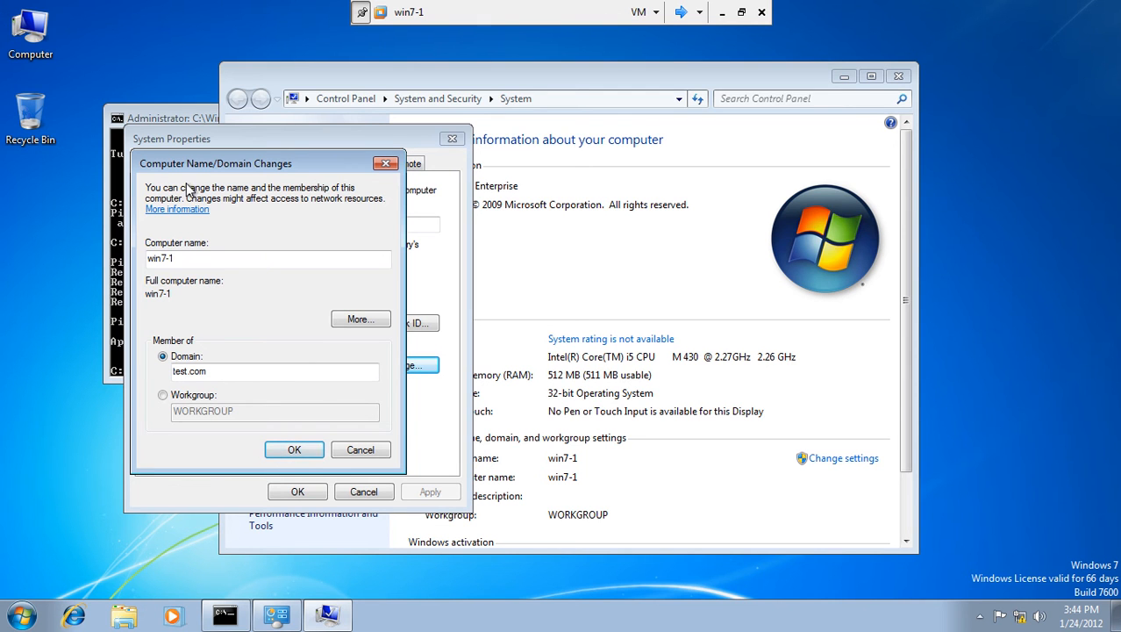
left_click(303, 451)
left_click(742, 12)
left_click(246, 57)
type("administrator")
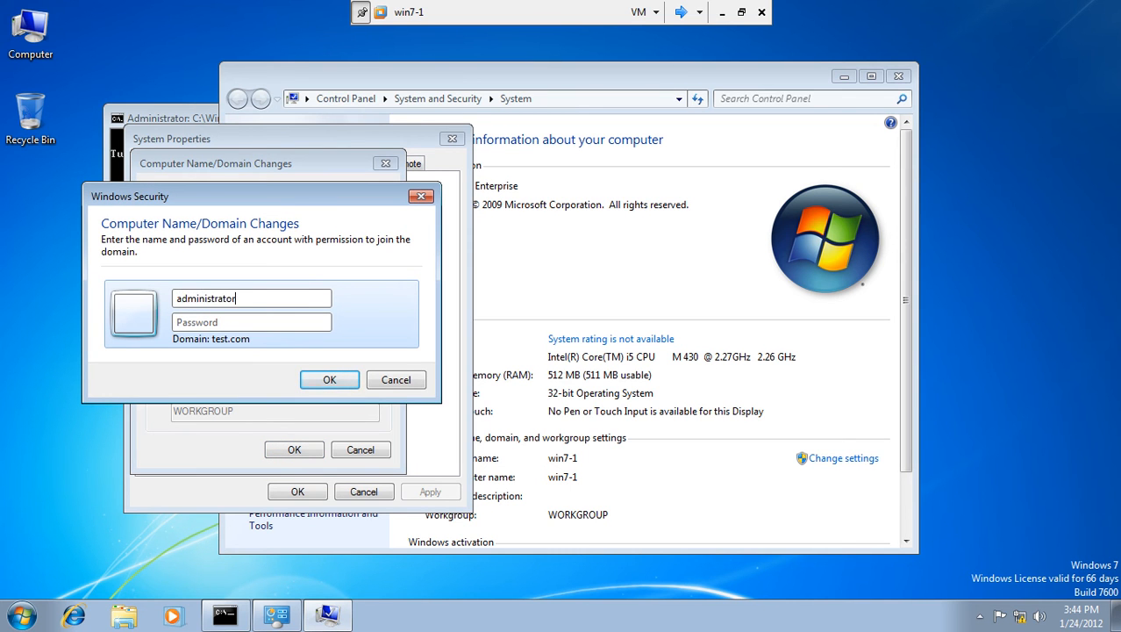
type("***")
key("Return")
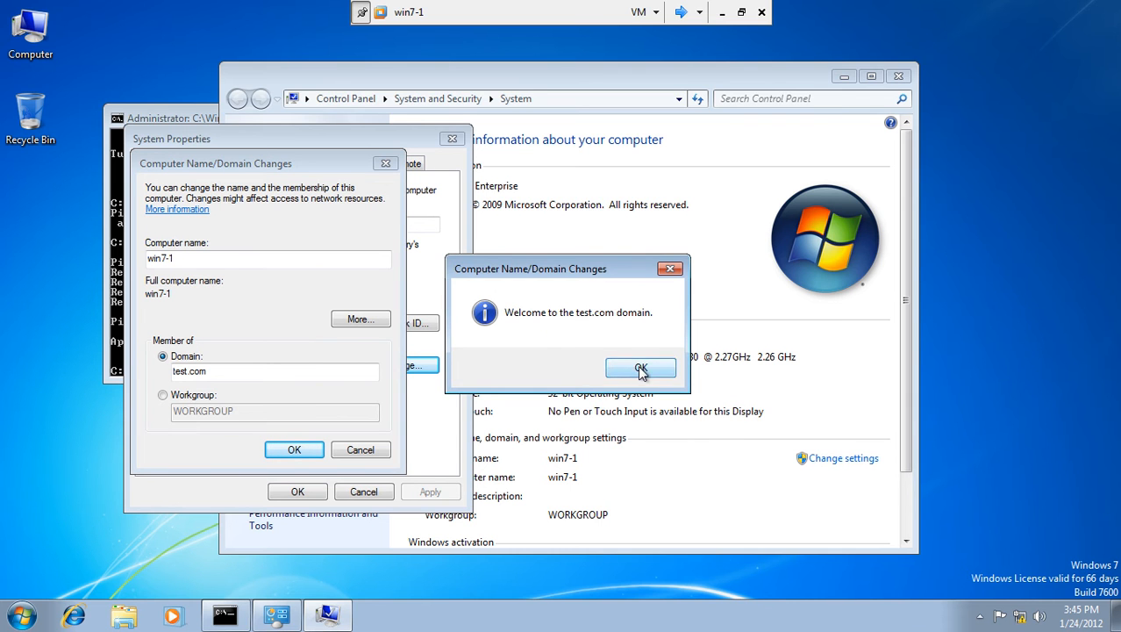
Acknowledge the welcome to test.com, restart win7-1 now, and close the System and Command Prompt windows.
left_click(642, 370)
left_click(297, 450)
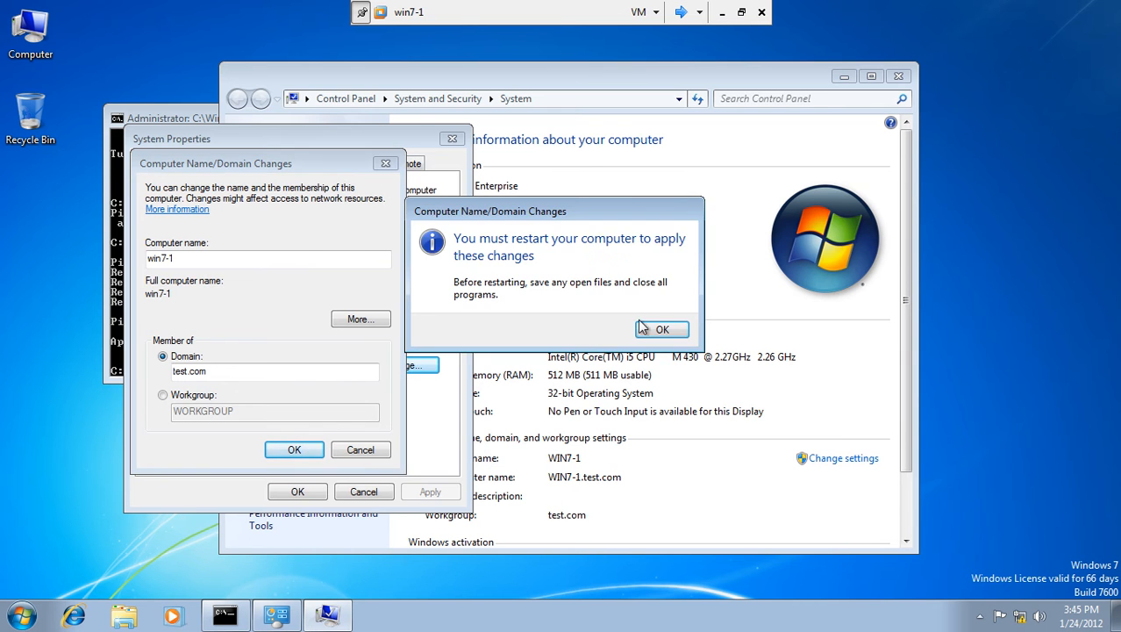
left_click(651, 322)
left_click(298, 492)
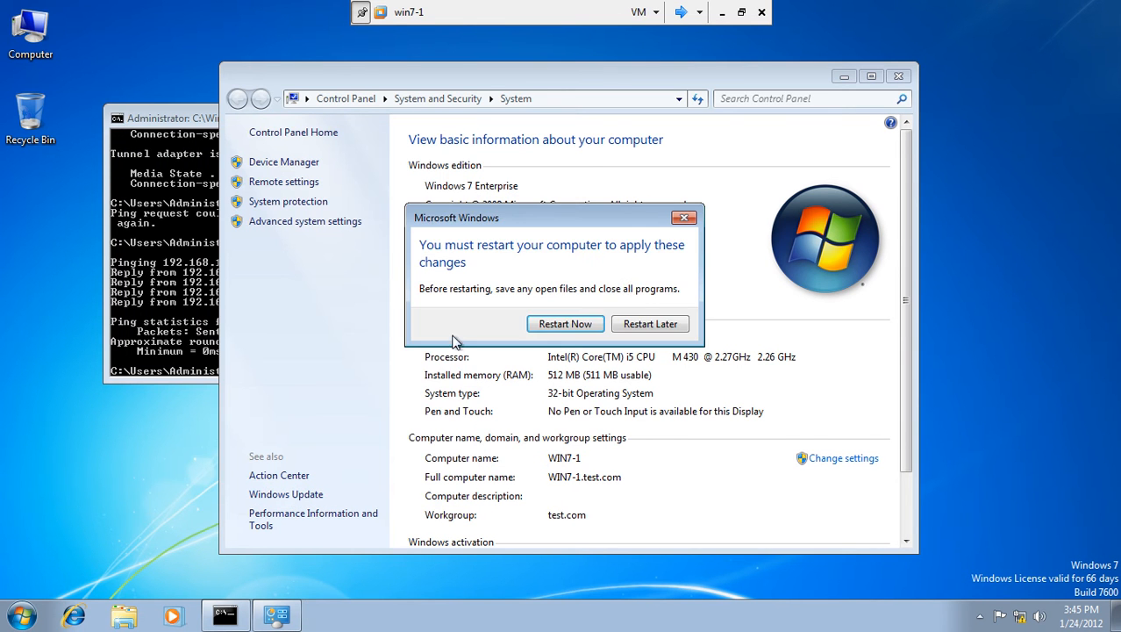
left_click(569, 324)
left_click(634, 380)
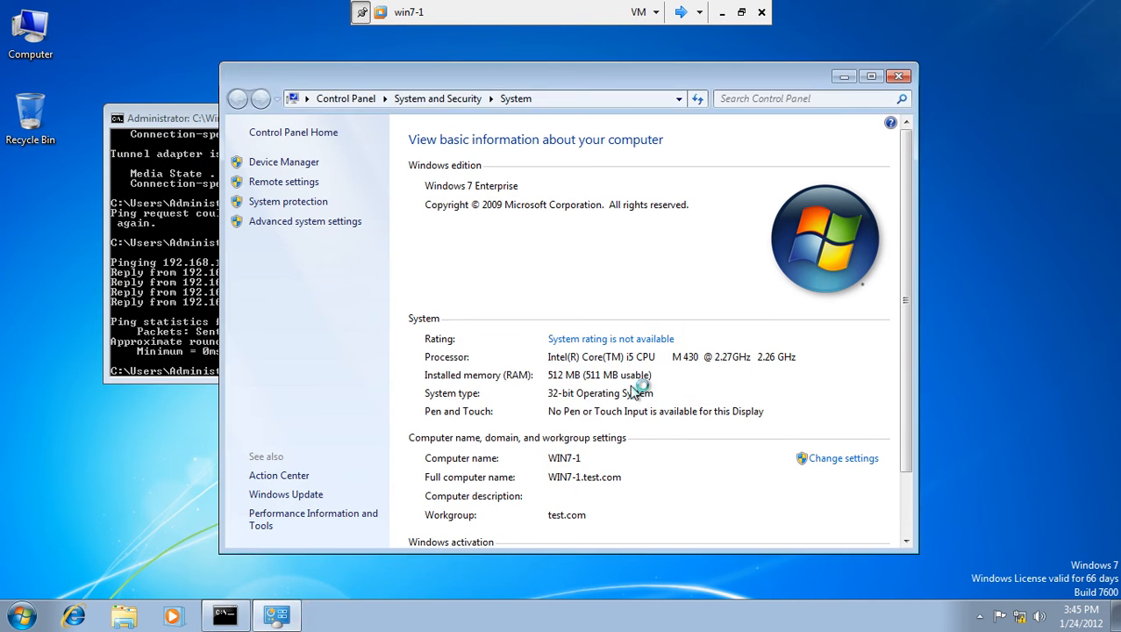
left_click(899, 77)
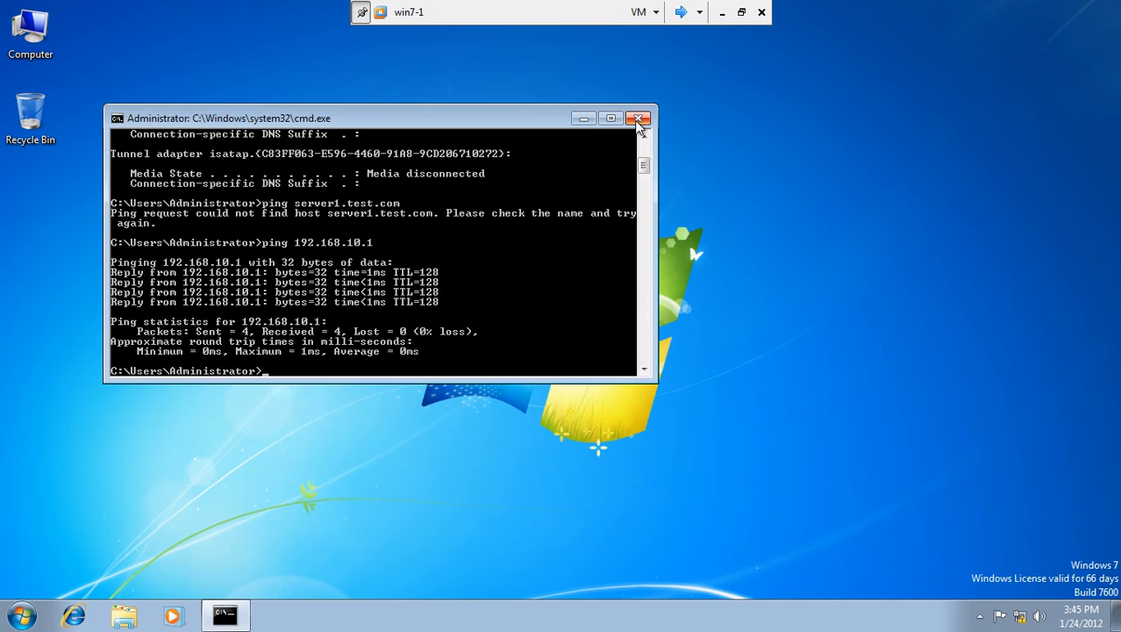
left_click(641, 120)
On Server1, close DNS Manager and Active Directory Users and Computers, then refresh the desktop.
left_click(683, 12)
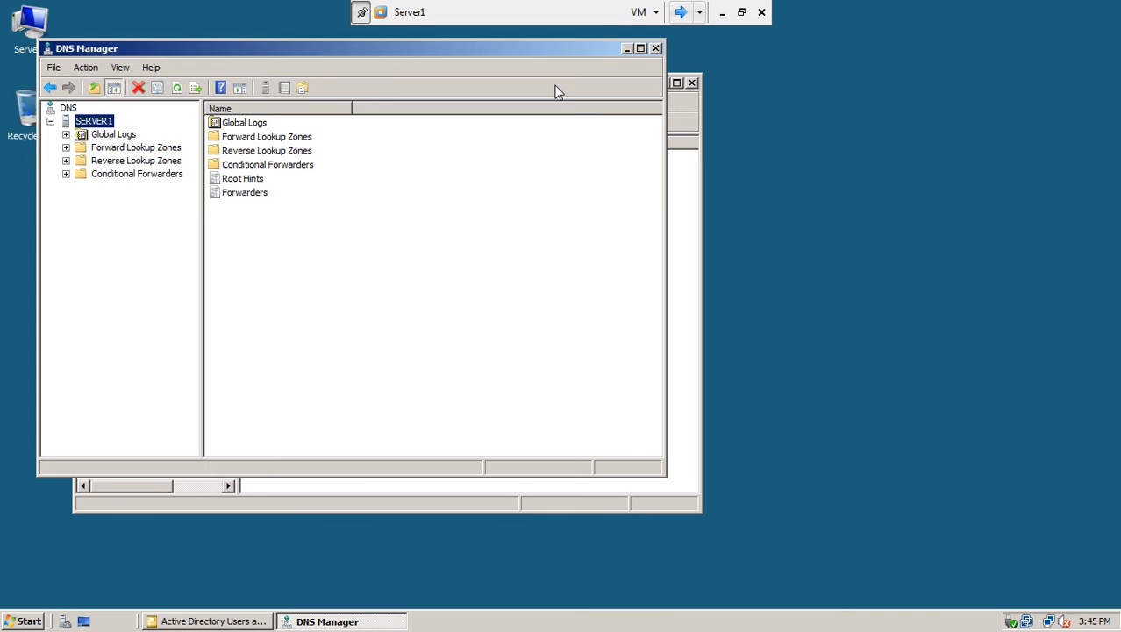
left_click(657, 49)
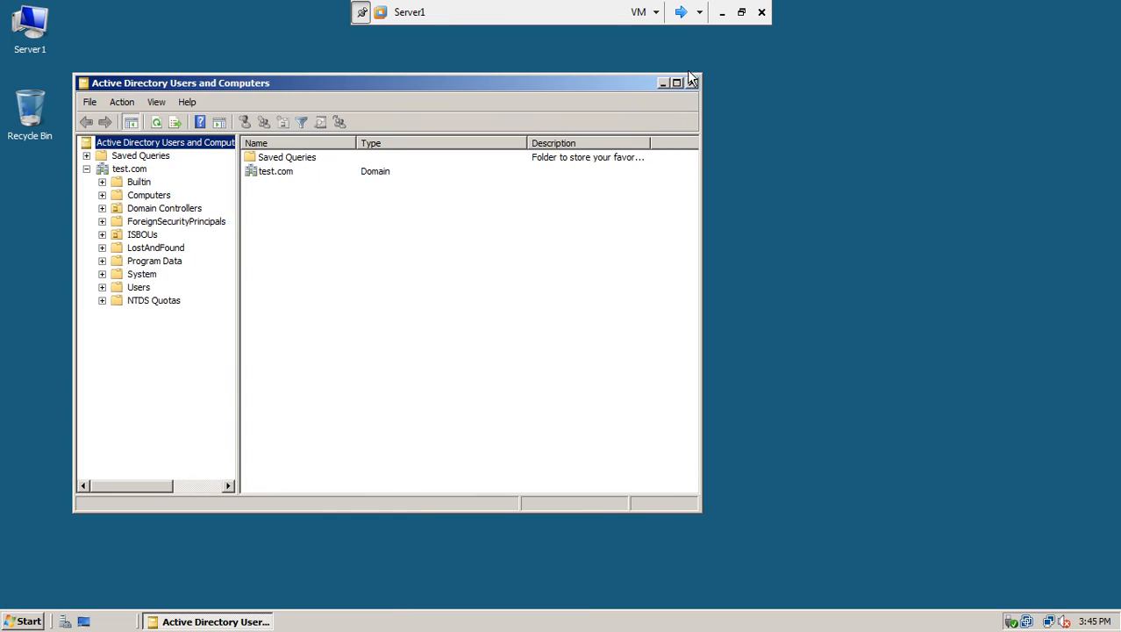
left_click(691, 83)
right_click(484, 138)
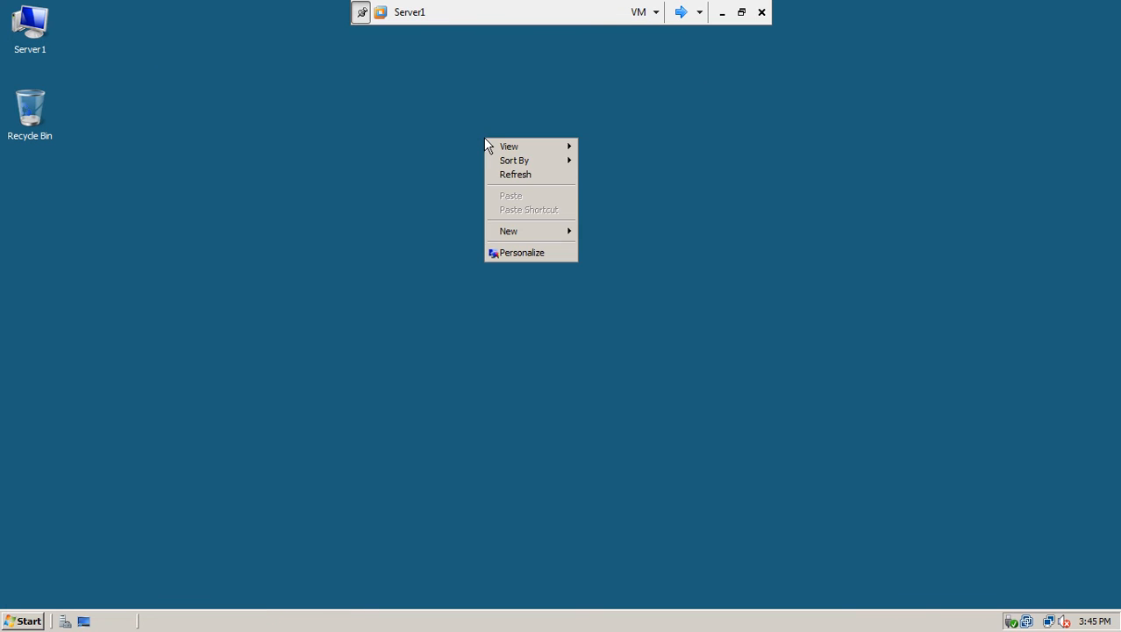
left_click(505, 174)
Refresh the desktop again and launch Server Manager from quick launch.
right_click(505, 174)
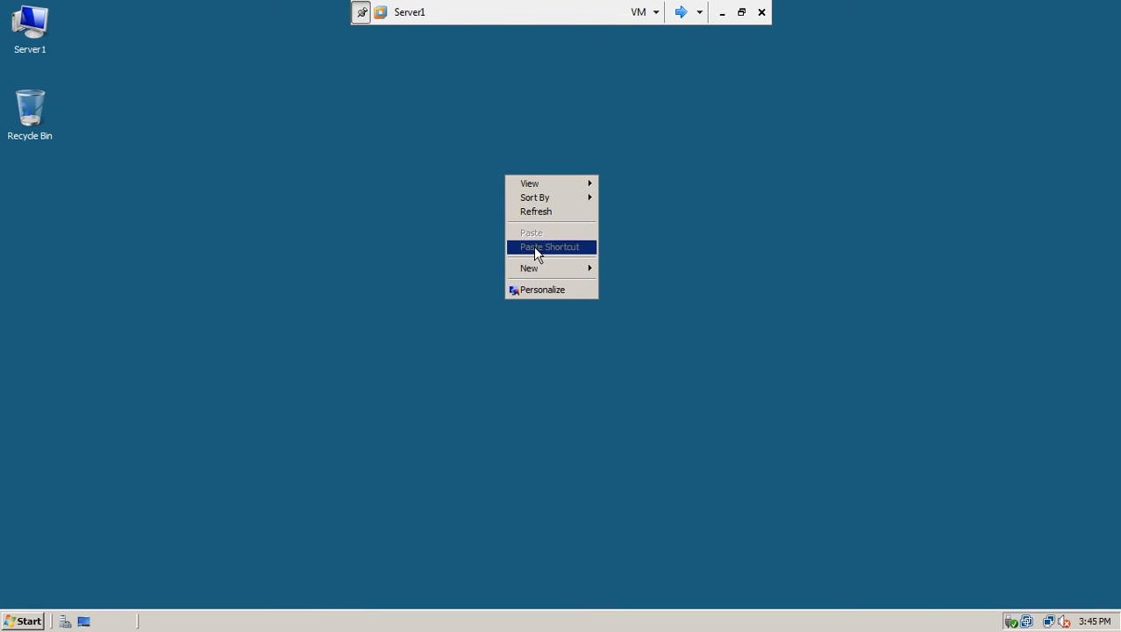
left_click(556, 212)
left_click(71, 619)
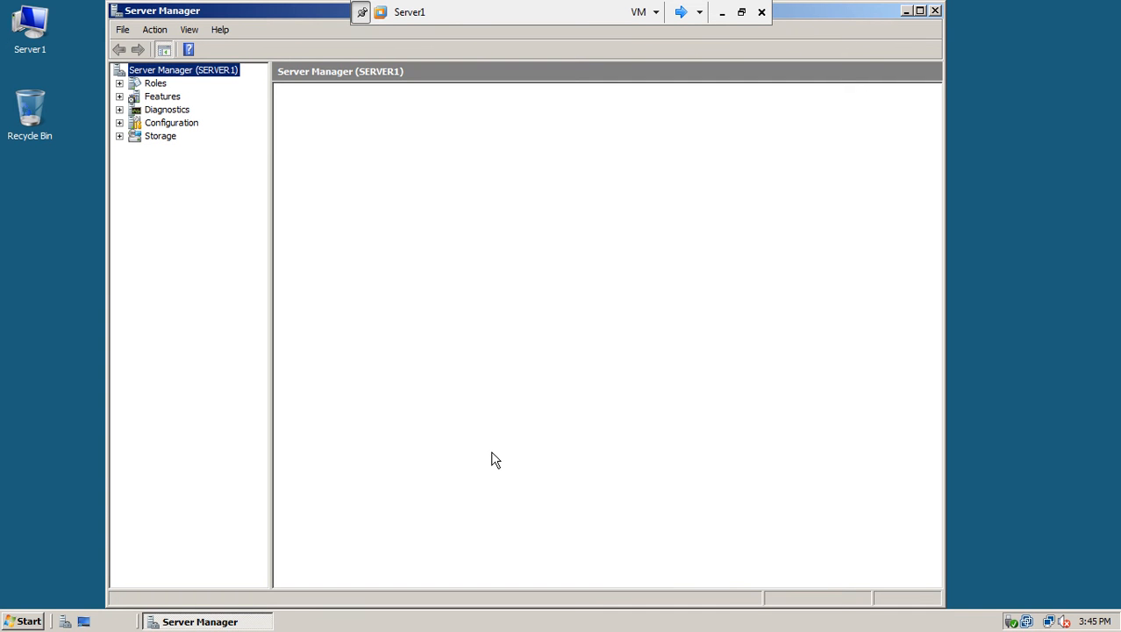
Open the Roles summary in Server Manager and start the Add Roles Wizard.
left_click(119, 84)
left_click(154, 83)
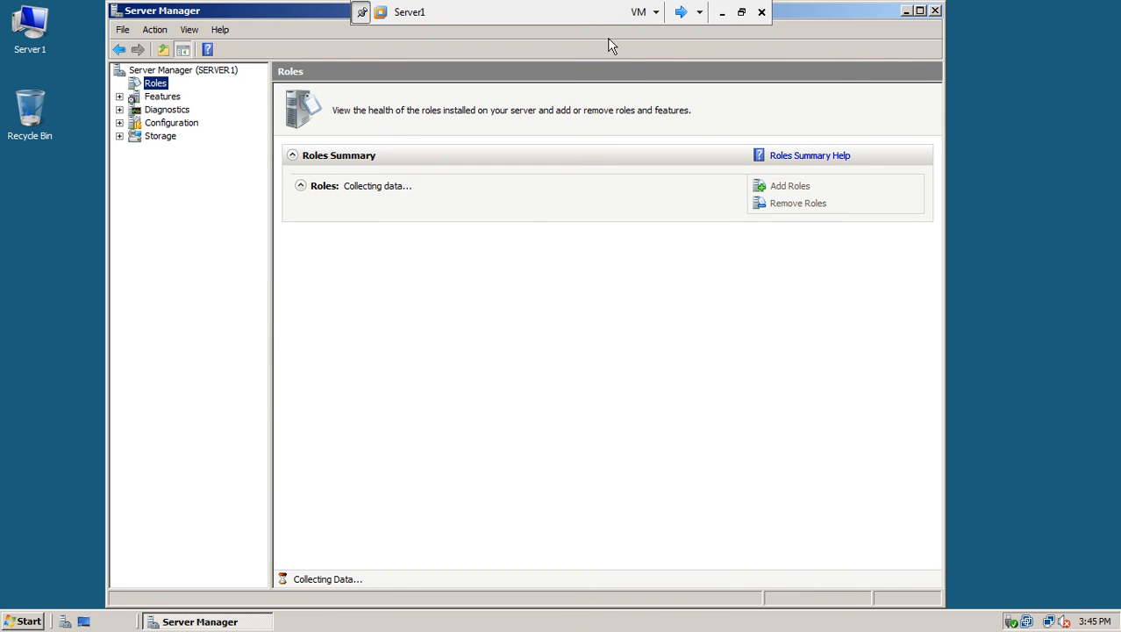
left_click(681, 12)
left_click(681, 12)
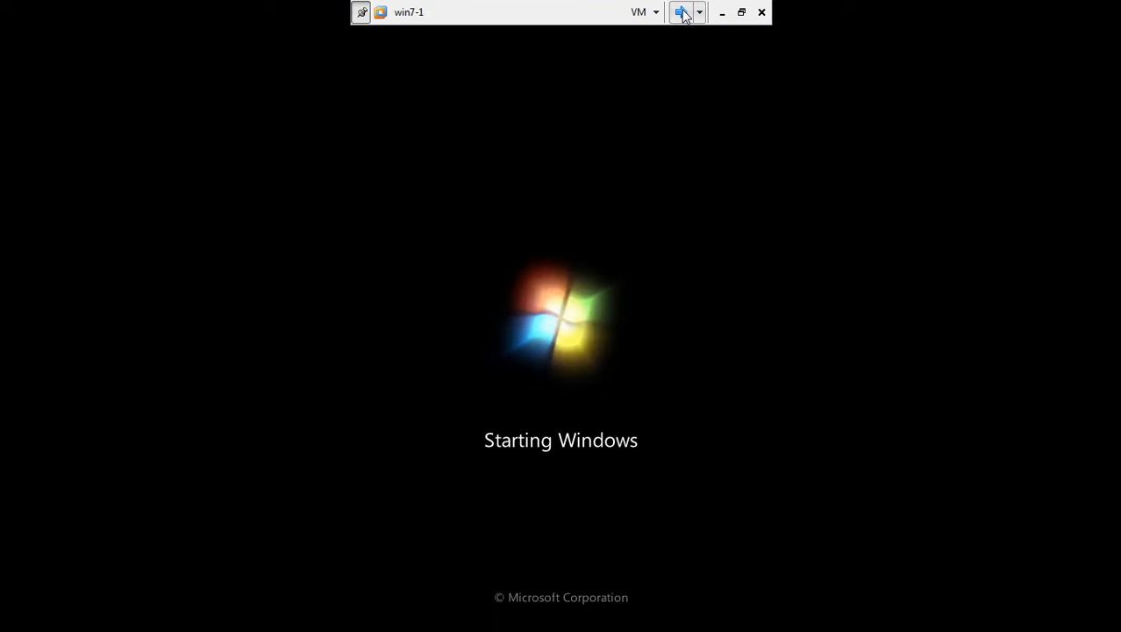
left_click(681, 12)
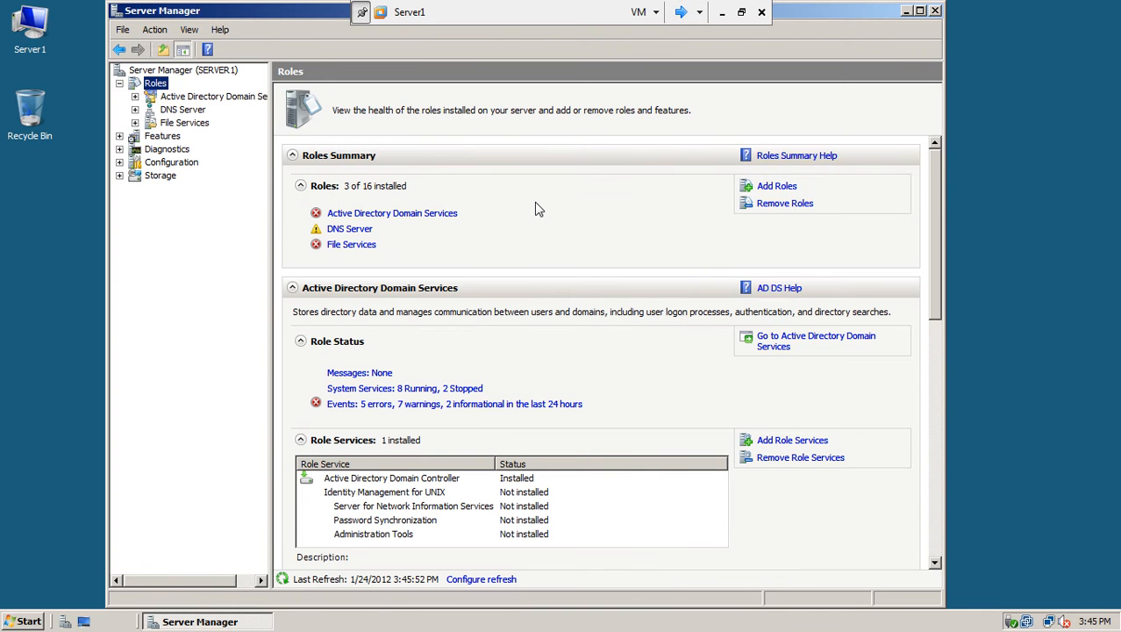
left_click(782, 188)
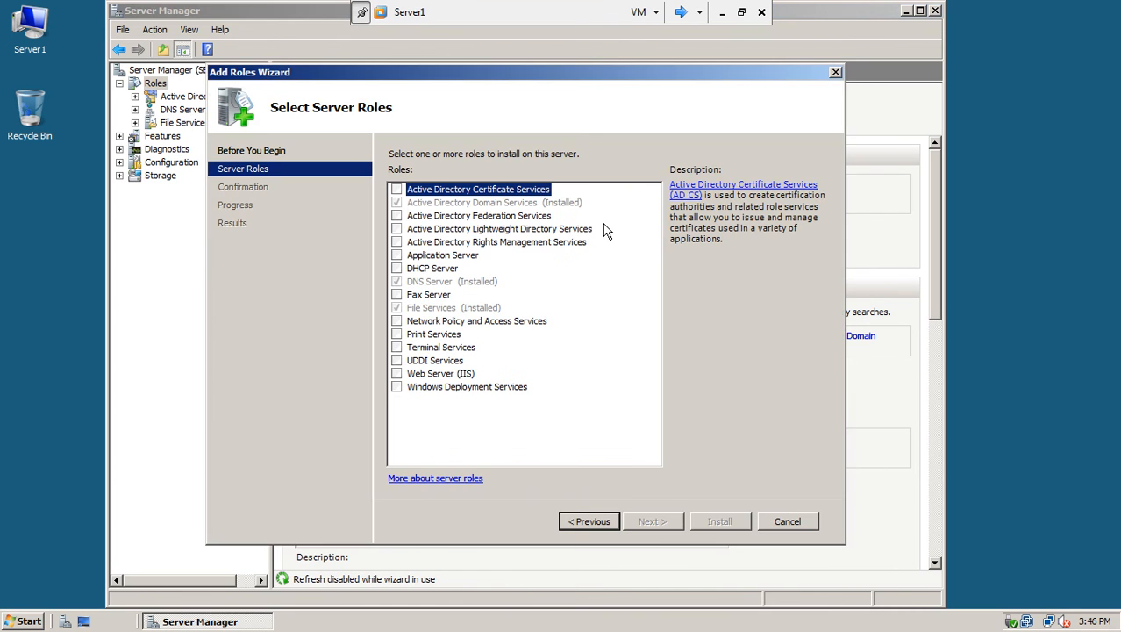
Select DHCP Server and Network Policy and Access Services with the Network Policy Server role service, reaching the 192.168.10.1 bindings.
left_click(397, 268)
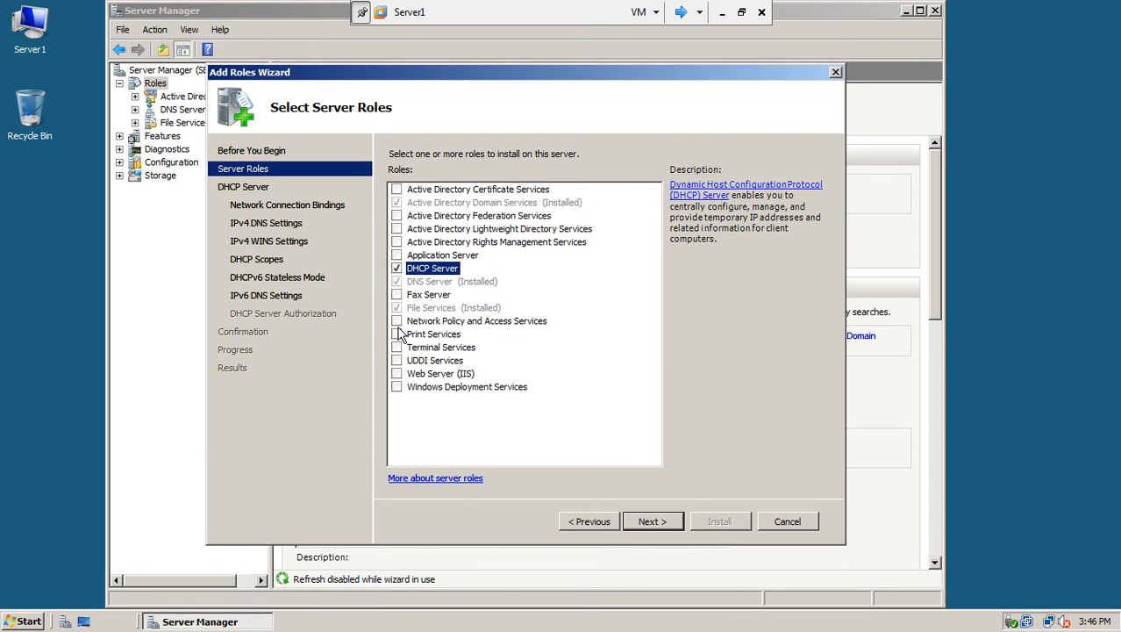
left_click(398, 321)
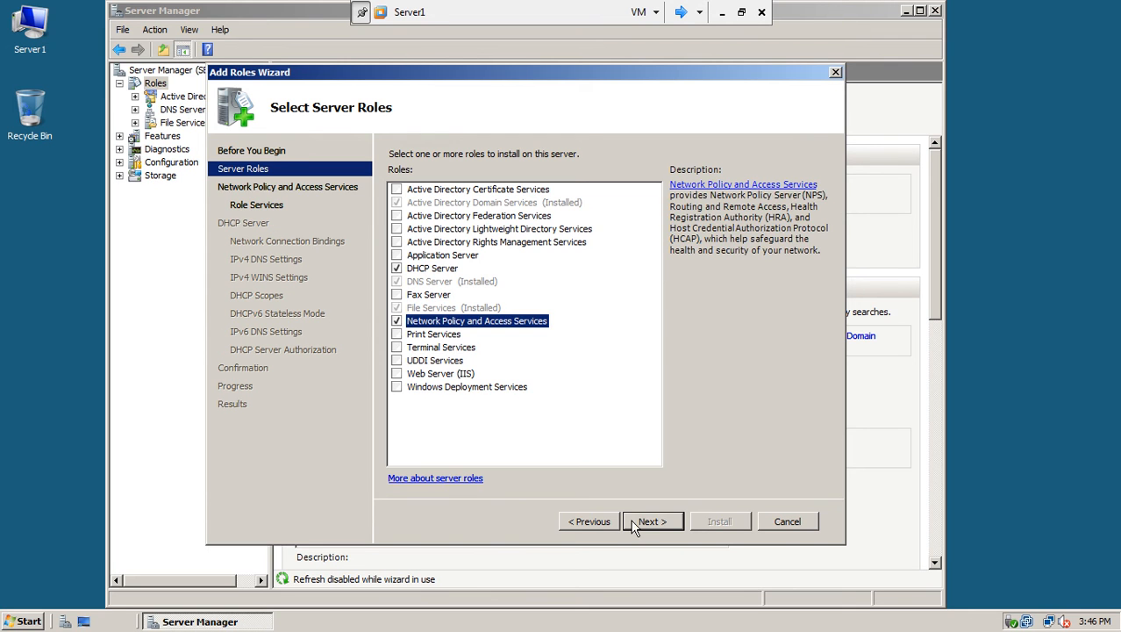
left_click(639, 522)
left_click(639, 522)
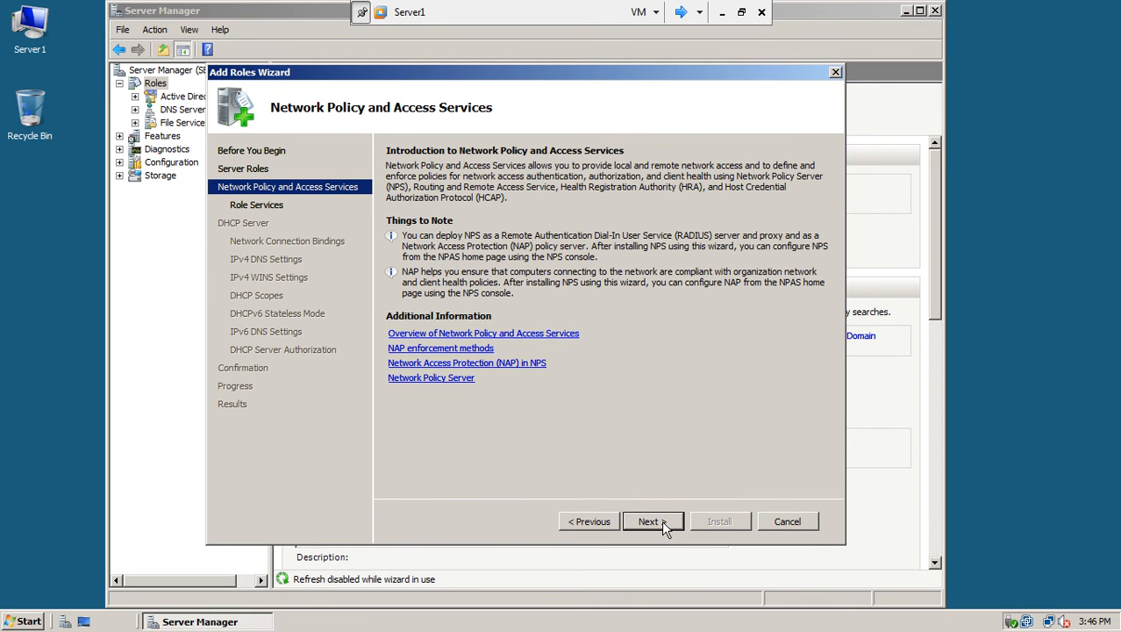
left_click(661, 520)
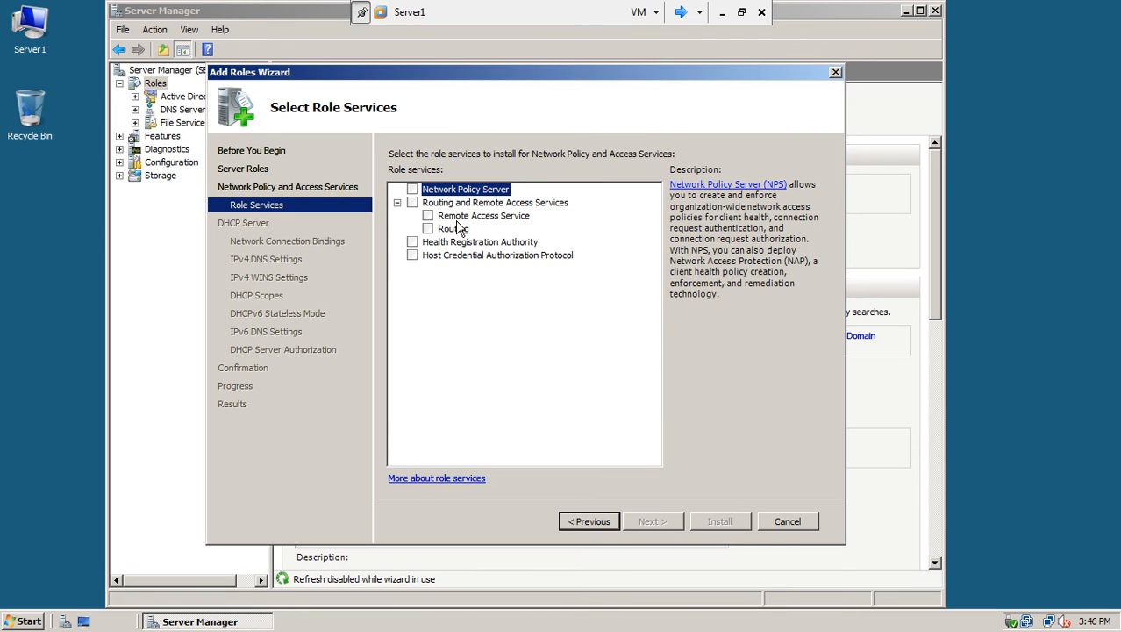
left_click(413, 188)
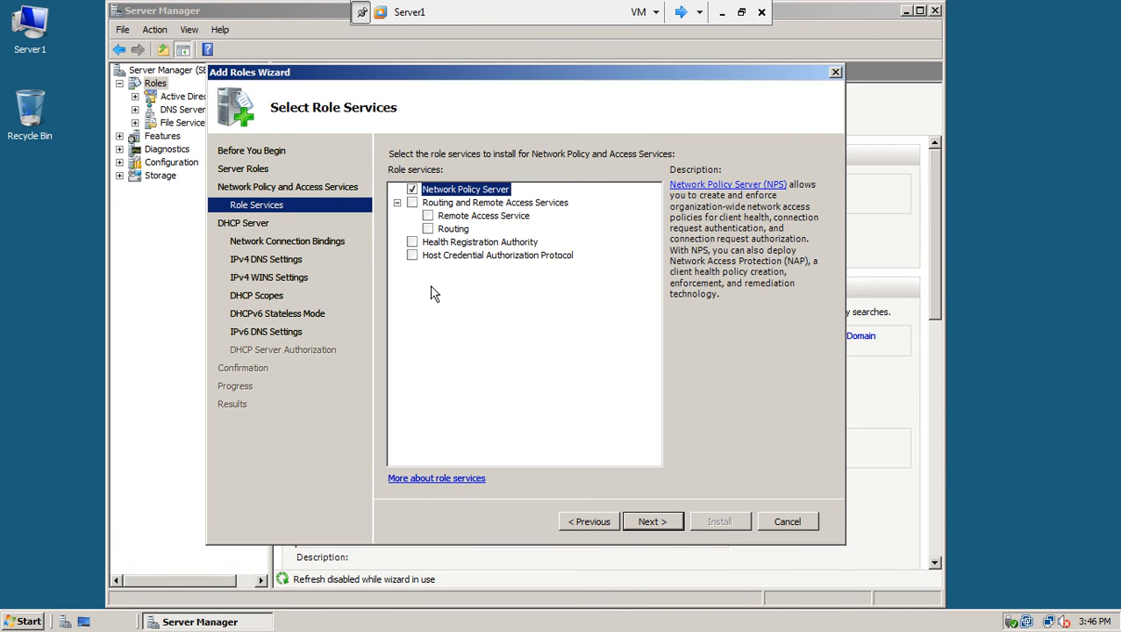
left_click(663, 521)
left_click(663, 521)
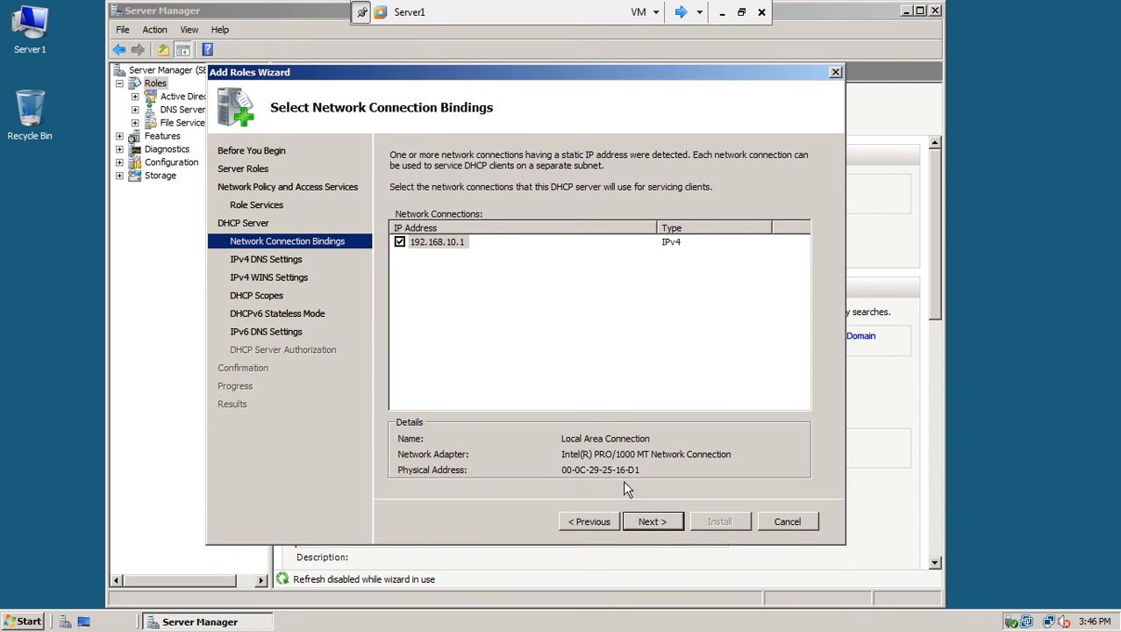
Accept the 192.168.10.1 binding, validate preferred DNS 192.168.10.1 for test.com, and leave WINS not required.
left_click(645, 519)
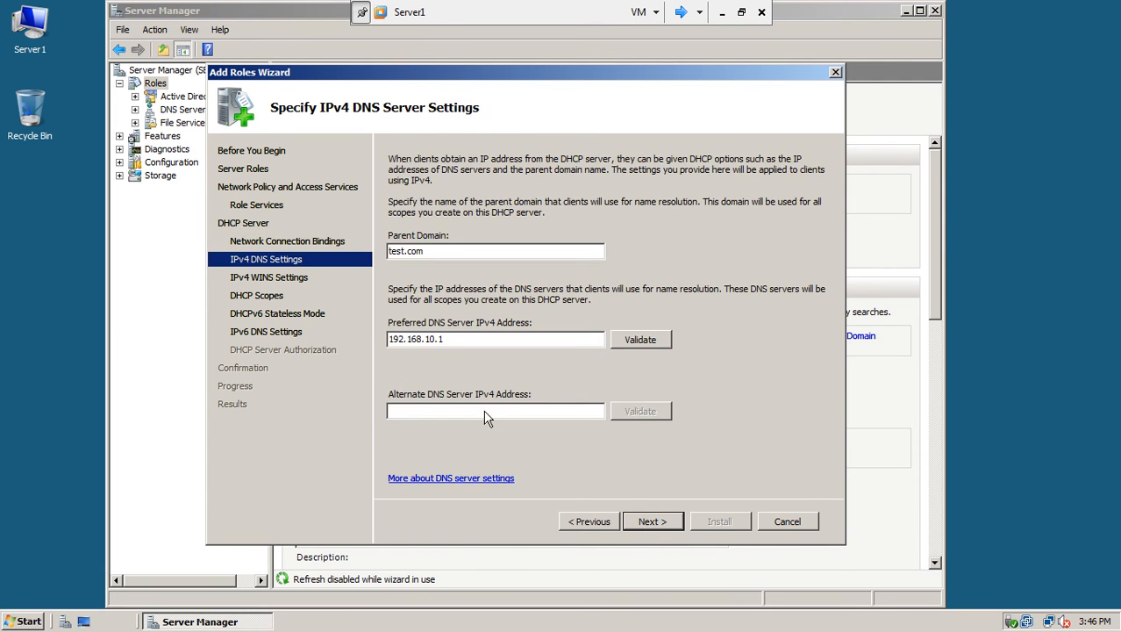
left_click_drag(445, 251, 396, 259)
left_click_drag(461, 339, 333, 355)
left_click(641, 339)
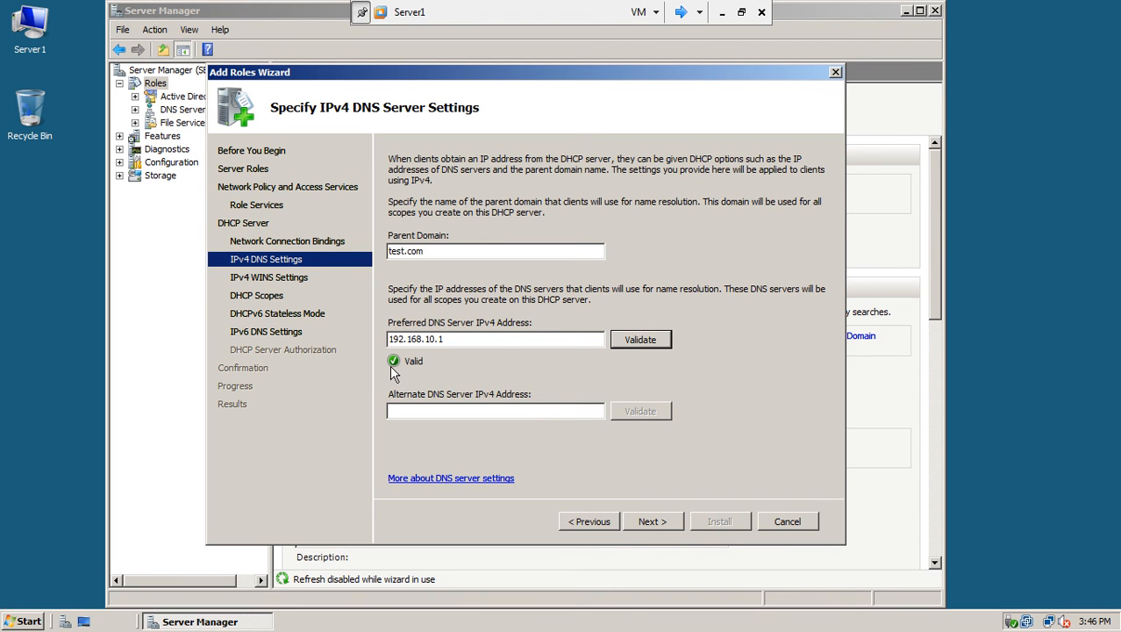
left_click(667, 524)
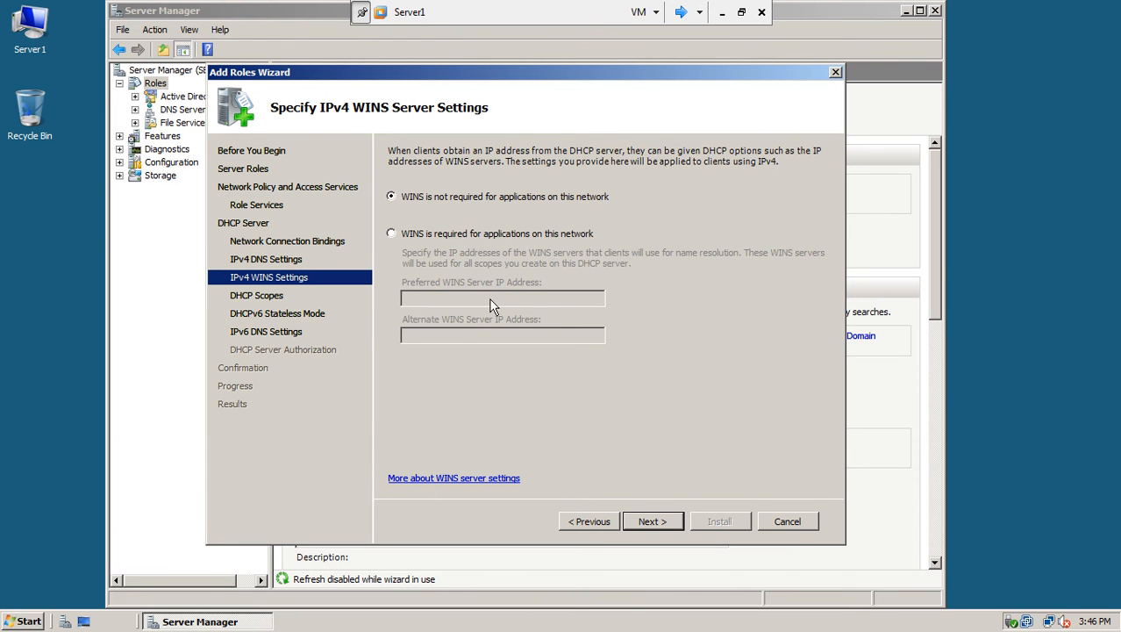
left_click(652, 523)
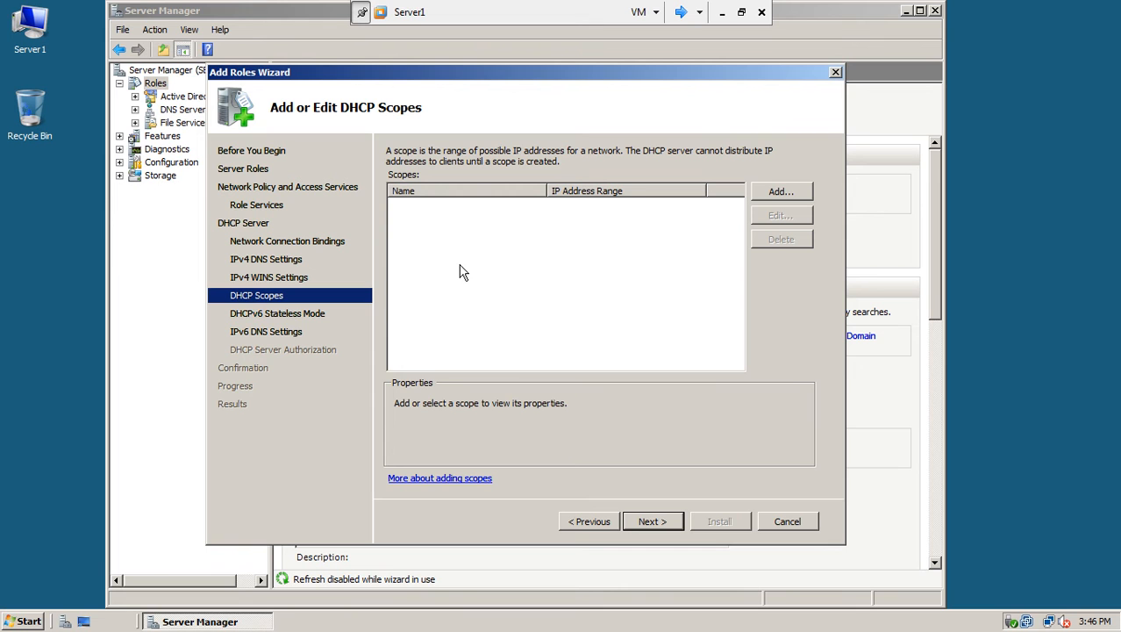
Add a DHCP scope named 'NAP Clients' starting at 192.168.10.50.
left_click(799, 195)
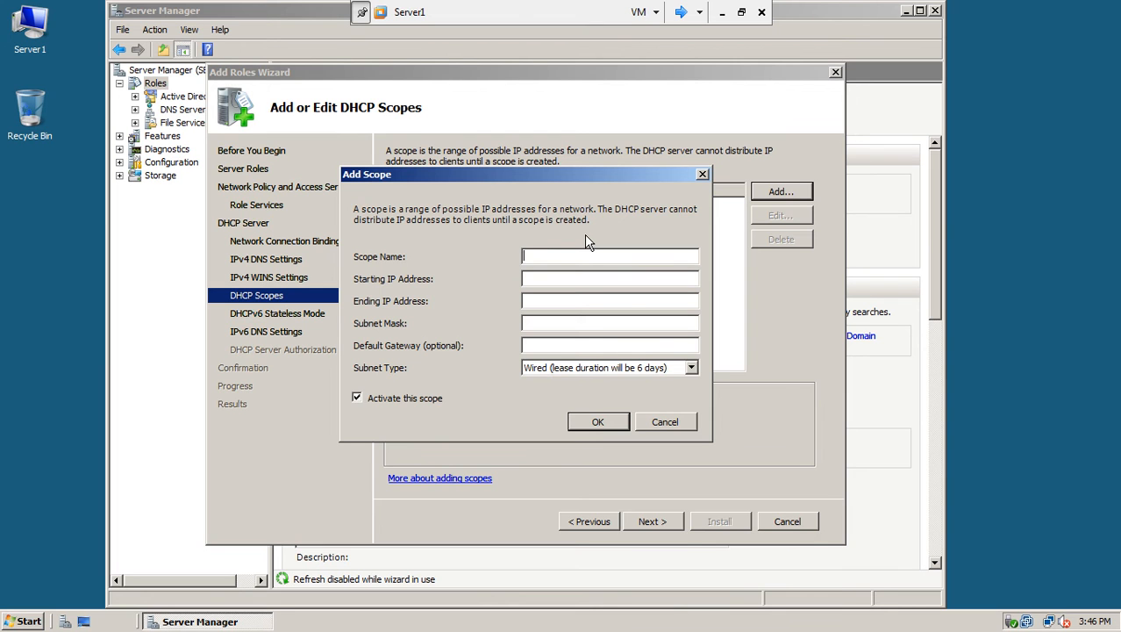
type("D")
key("BackSpace")
type("NAP Clients")
left_click(578, 279)
type("192.168.10.50")
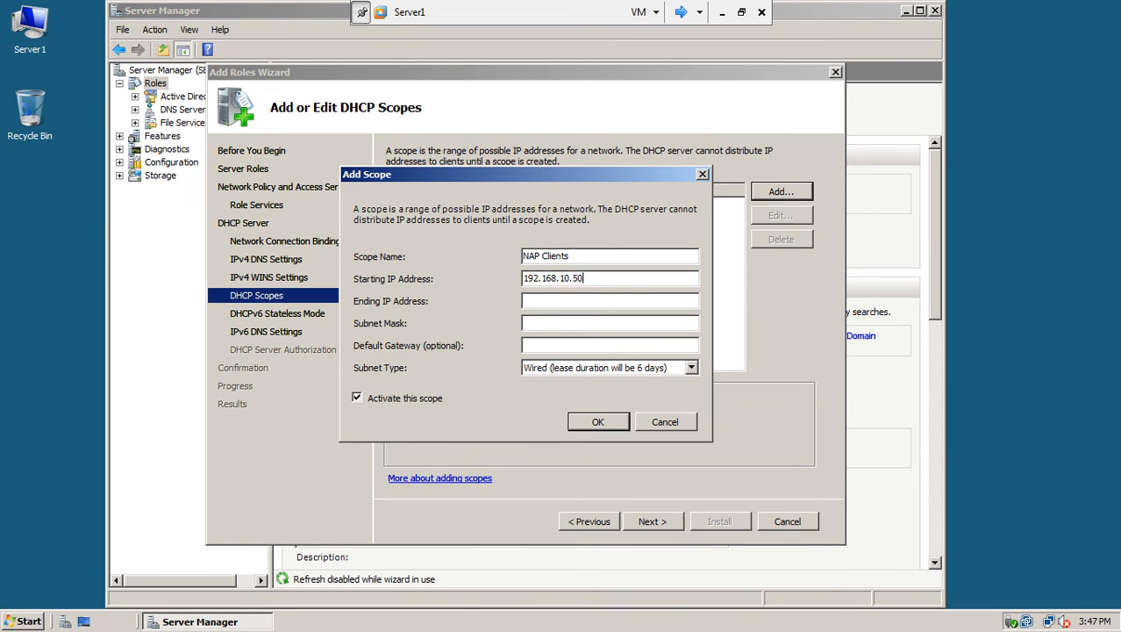
Set the scope end 192.168.10.60, mask 255.255.255.0, gateway 192.168.10.100, wired subnet, and save it.
left_click(596, 301)
type("192.1568.10.60")
left_click(602, 322)
type("255.255.2")
type("55.255.0")
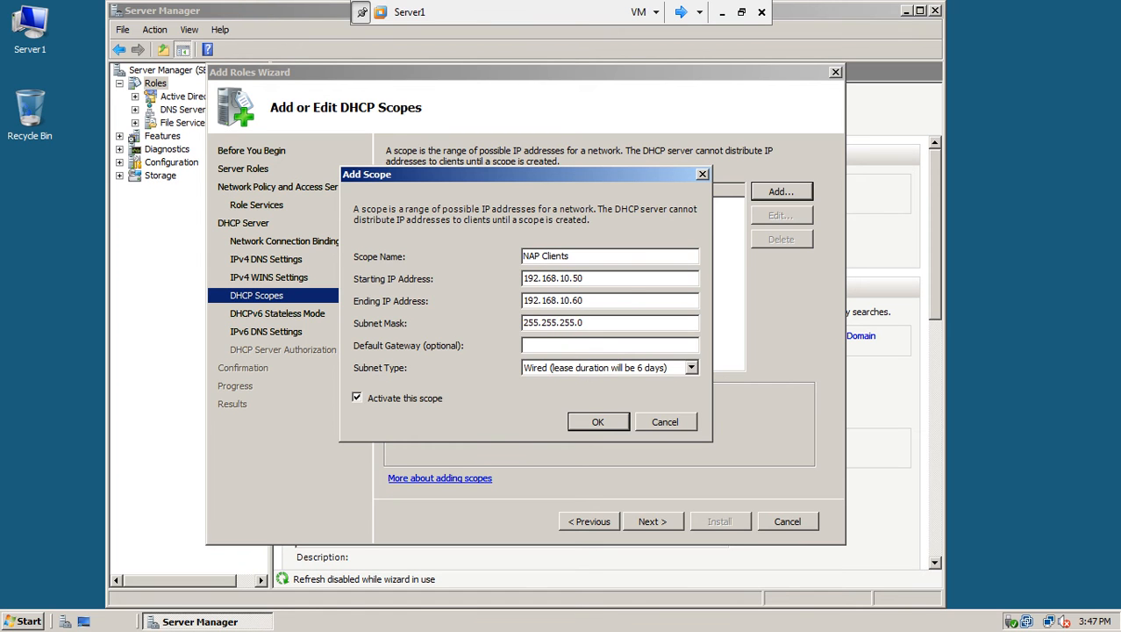
left_click(595, 345)
type("192.168.10.100")
left_click(629, 372)
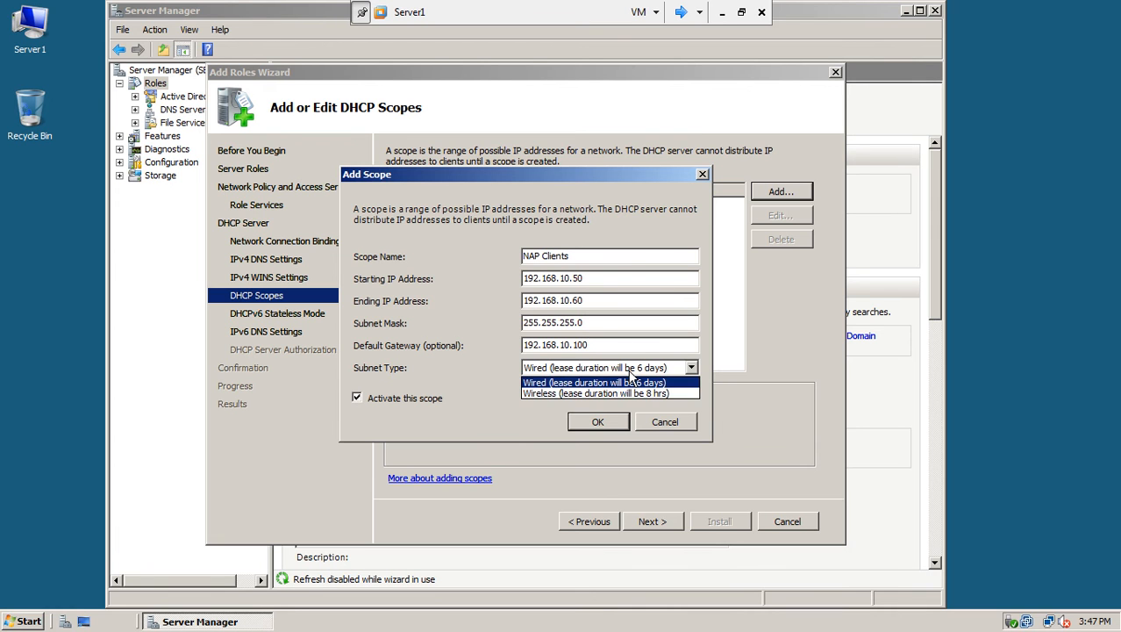
left_click(618, 383)
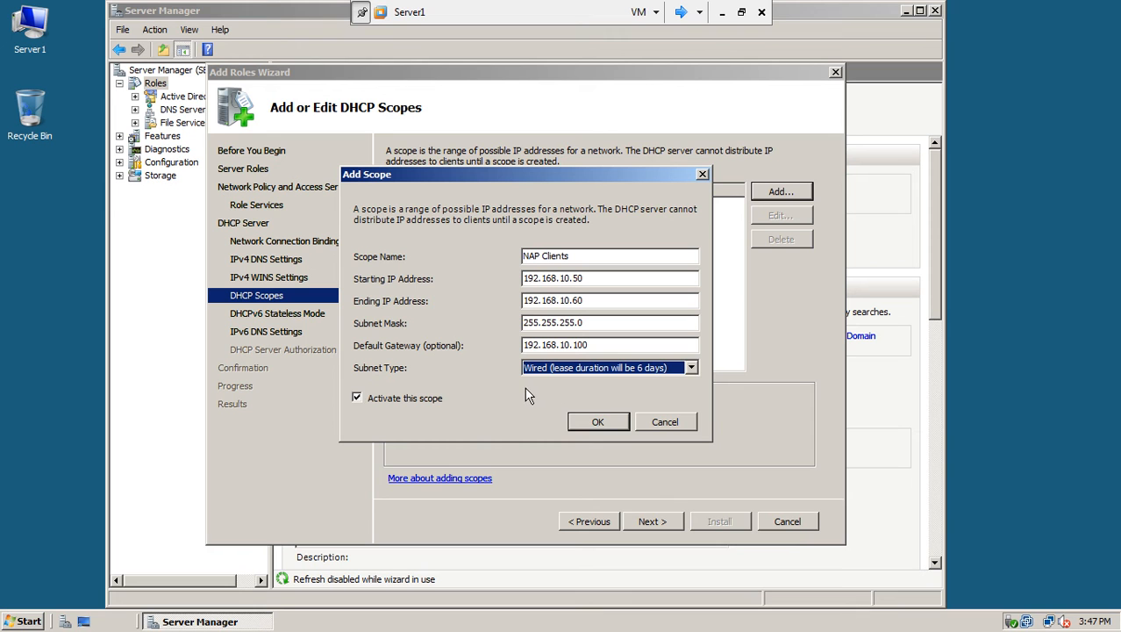
left_click(586, 423)
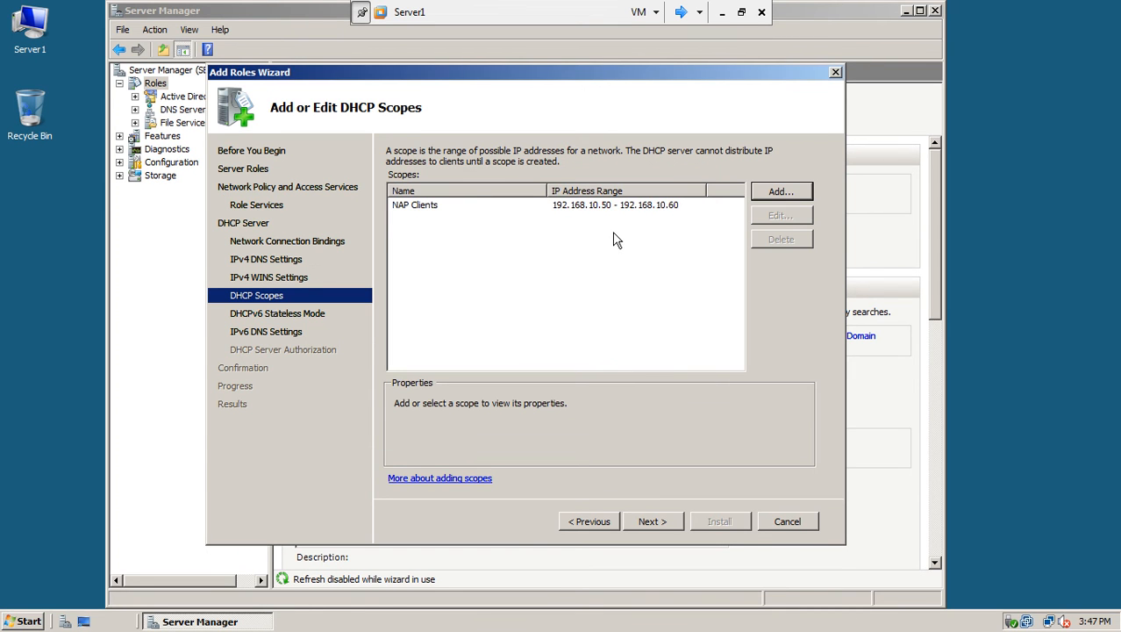
Disable DHCPv6 stateless mode, authorize with current credentials, and install the selected roles.
left_click(649, 523)
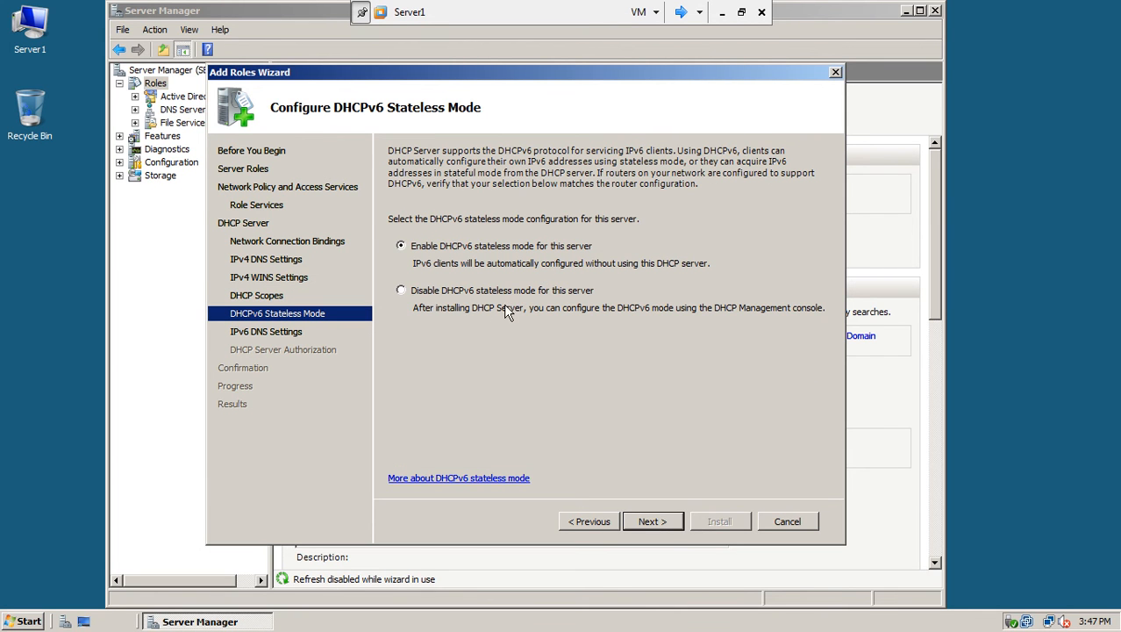
left_click(425, 296)
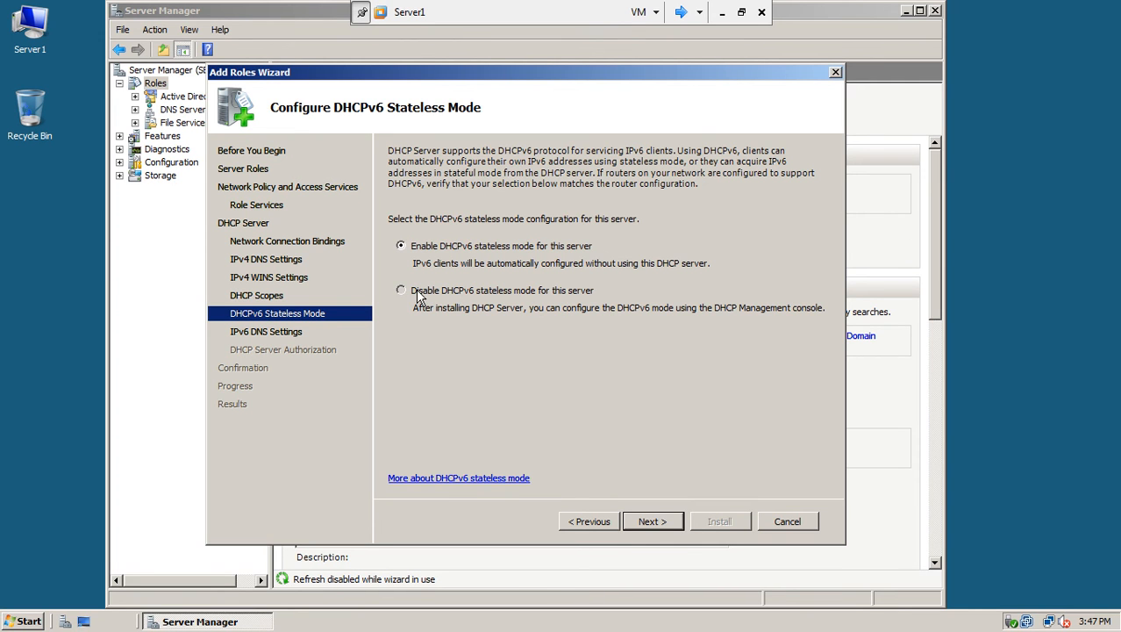
left_click(660, 521)
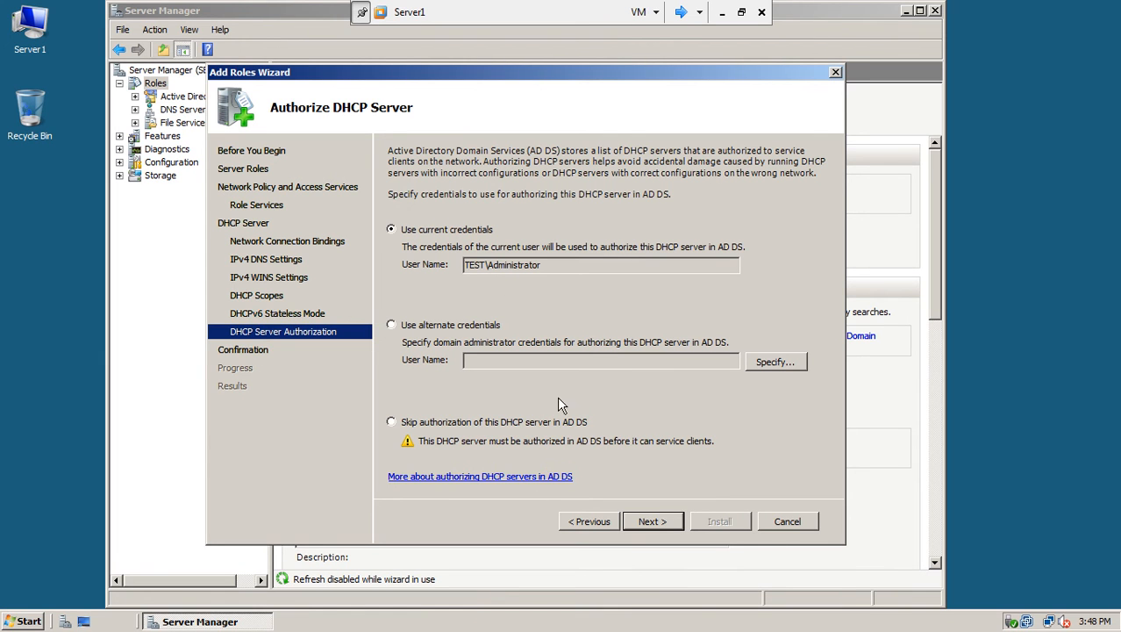
left_click(655, 522)
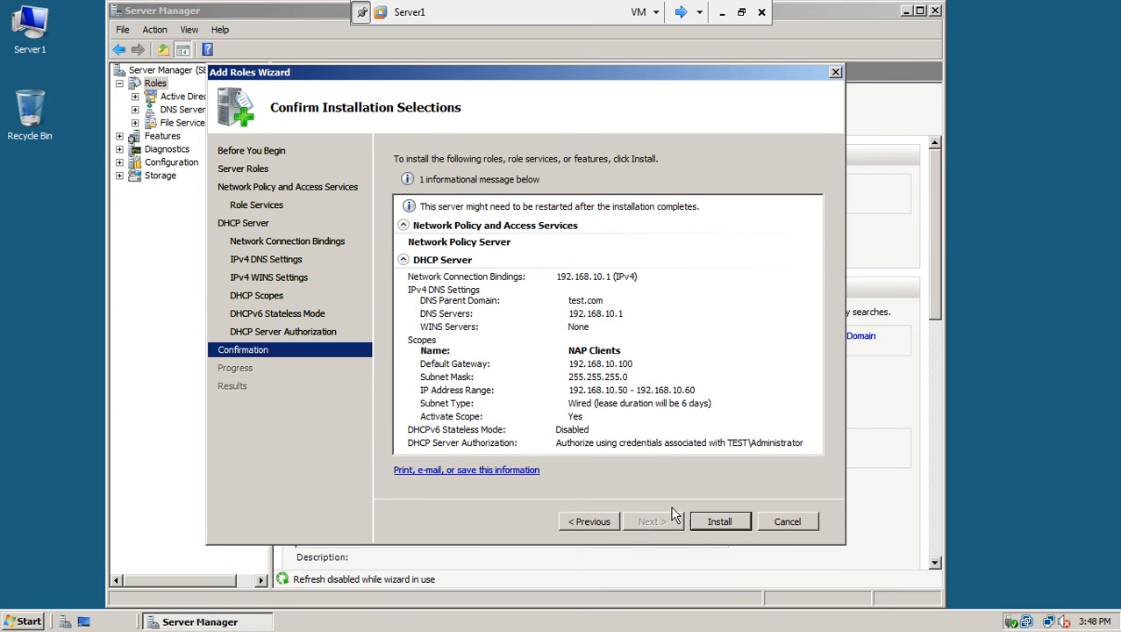
left_click(713, 521)
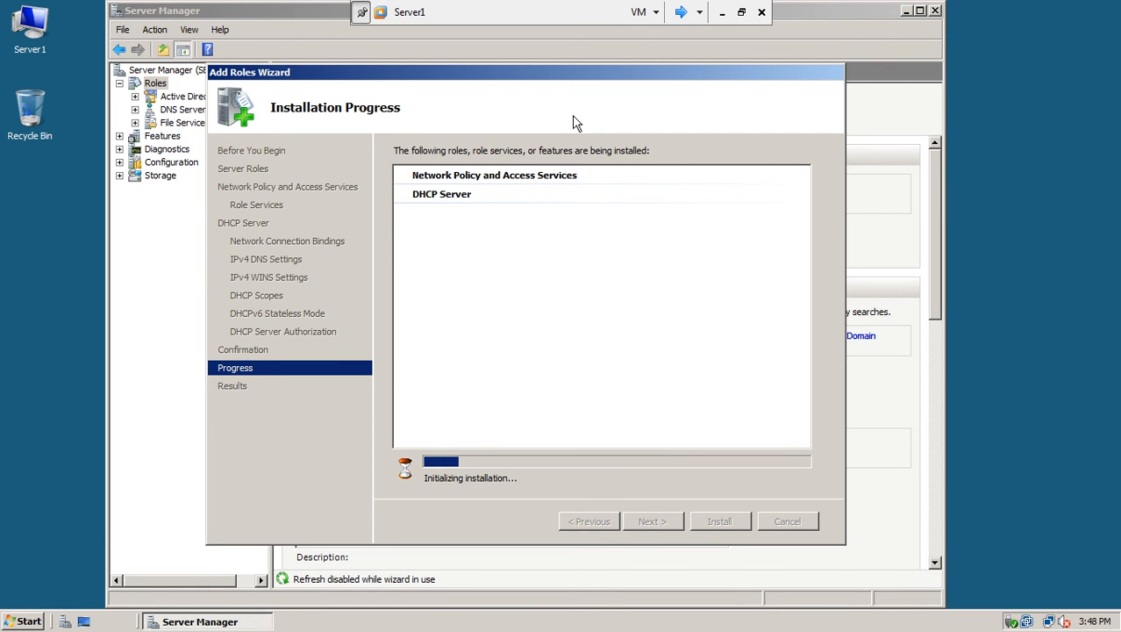
Cycle the console view from Server1 to Server2, which sits at its Windows Server 2008 logon prompt.
left_click(680, 12)
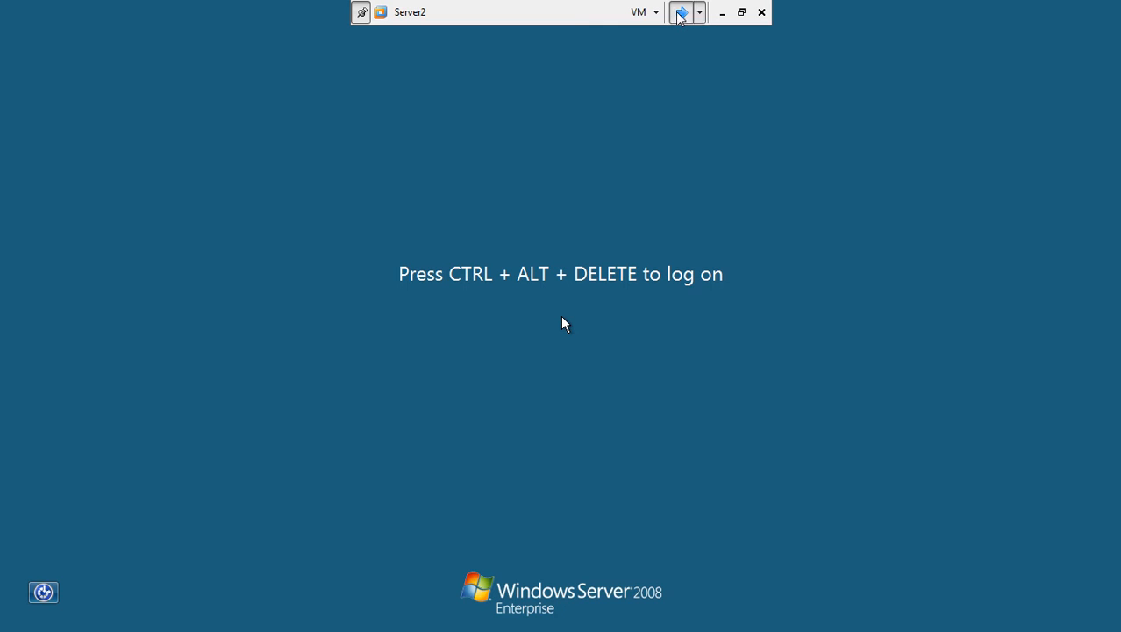
Open win7-1's Other User logon form, then return to Server1 to see the Add Roles results.
left_click(680, 12)
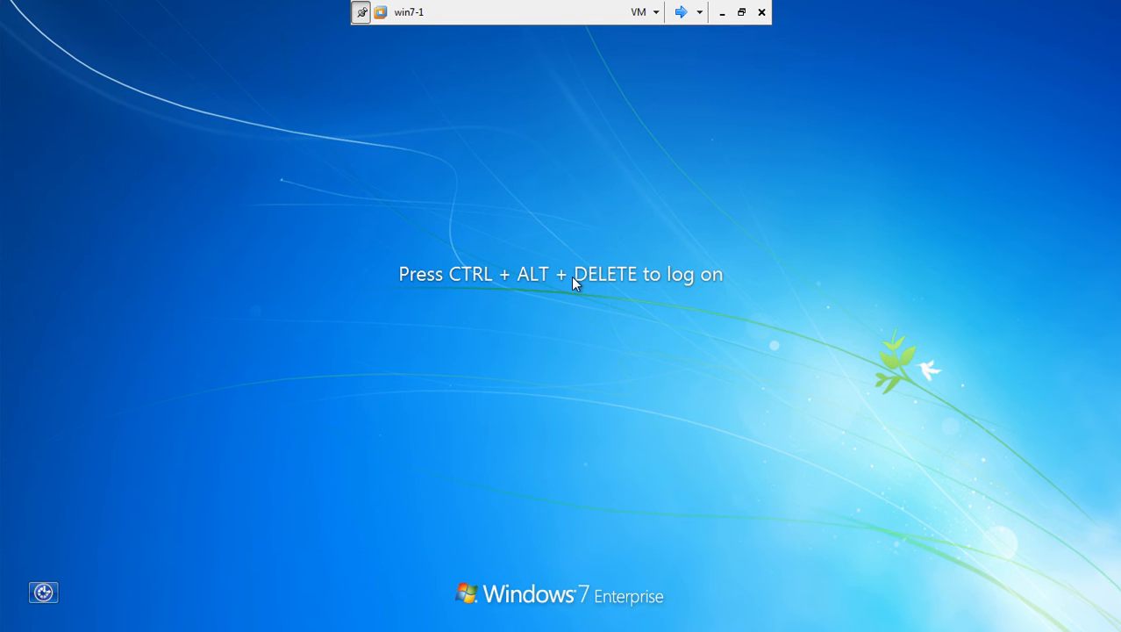
key("ctrl+alt+Insert")
left_click(579, 474)
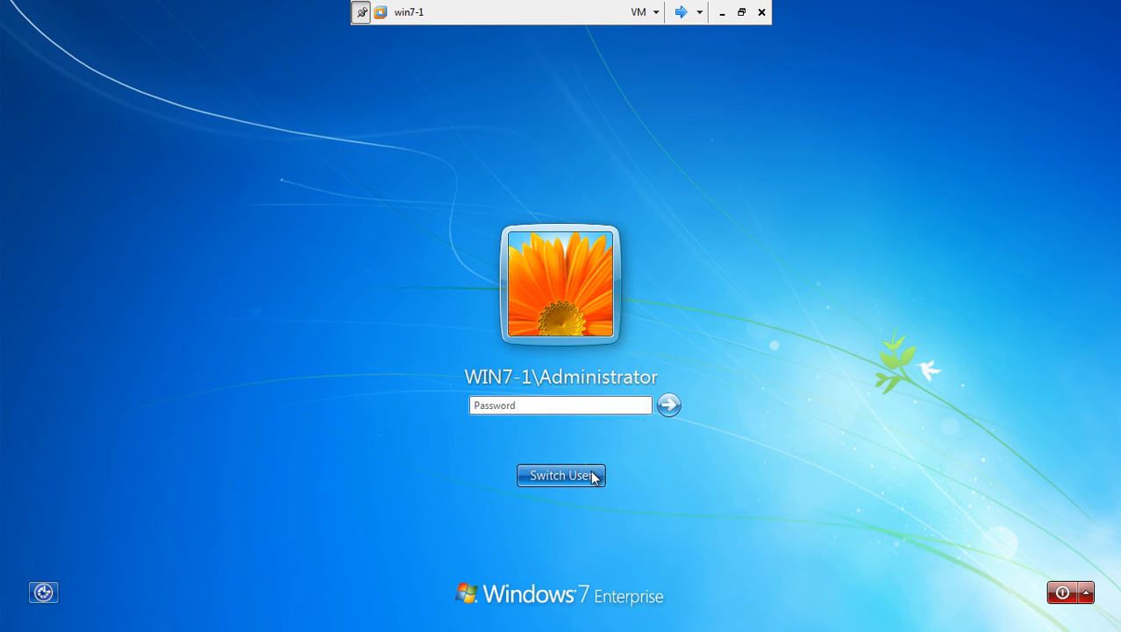
left_click(629, 396)
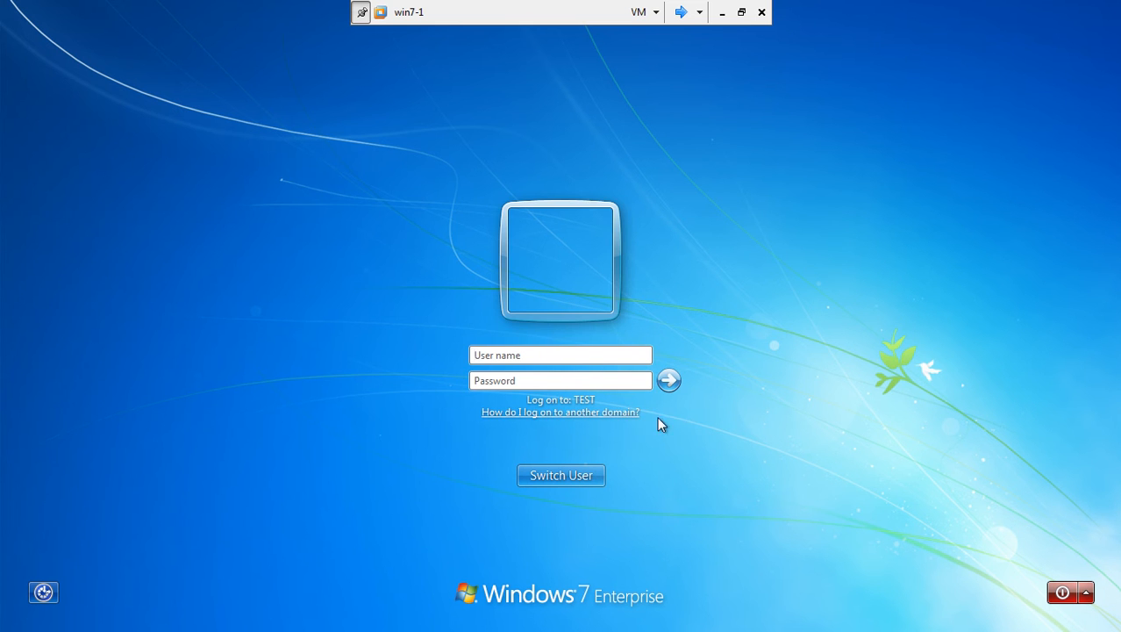
left_click(682, 12)
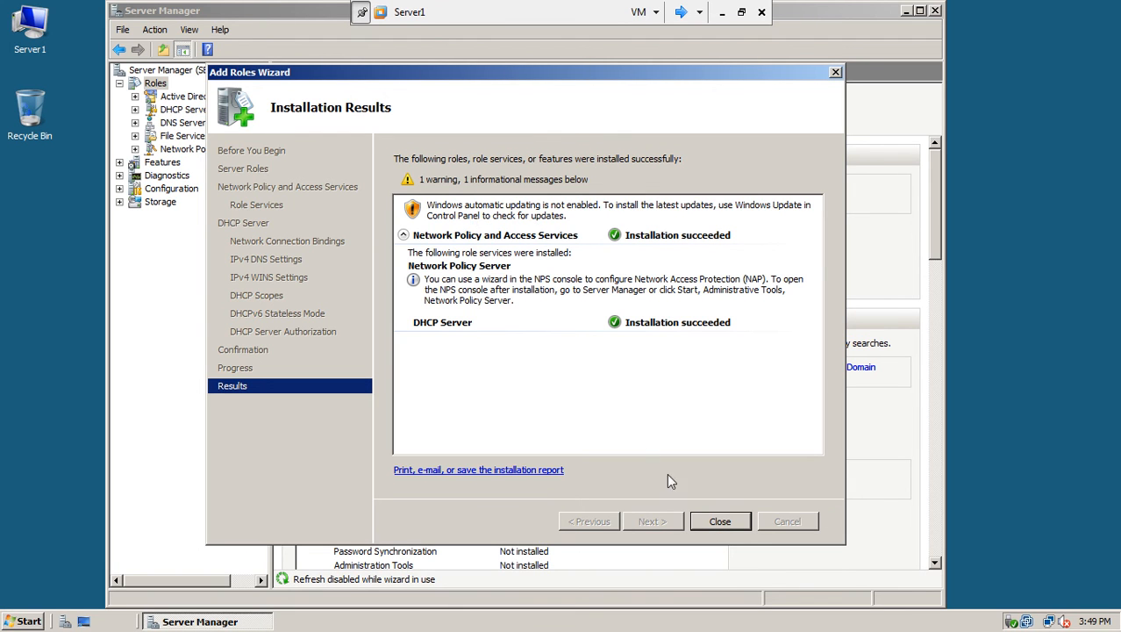
Close the finished Add Roles Wizard and Server Manager, then bring up Administrative Tools for DHCP.
left_click(718, 522)
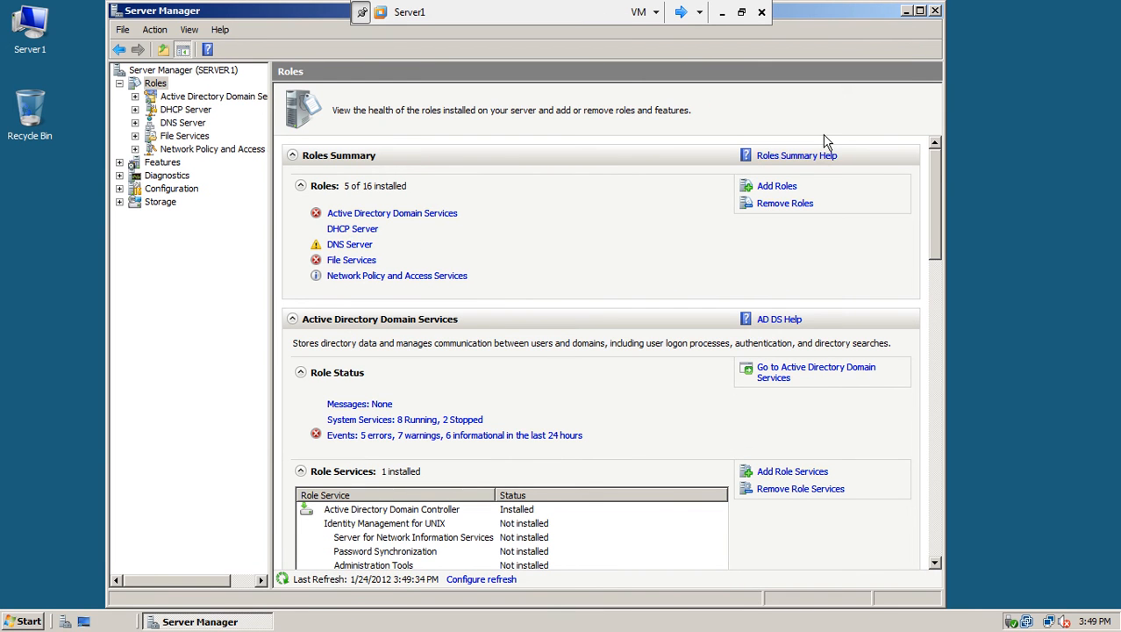
left_click(935, 11)
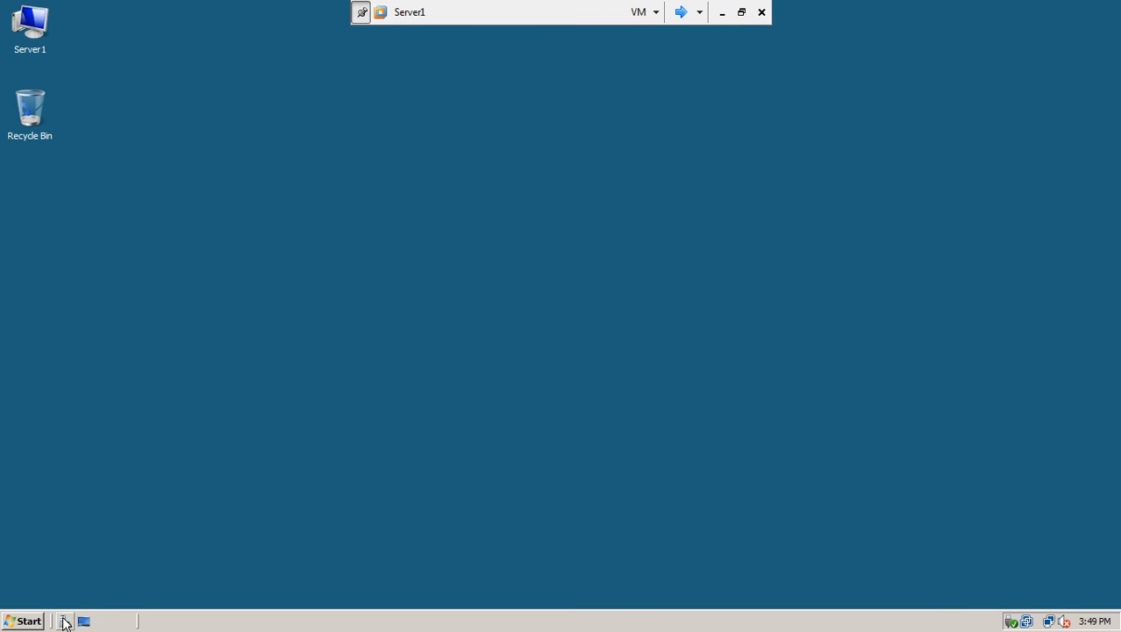
left_click(26, 621)
mouse_move(237, 415)
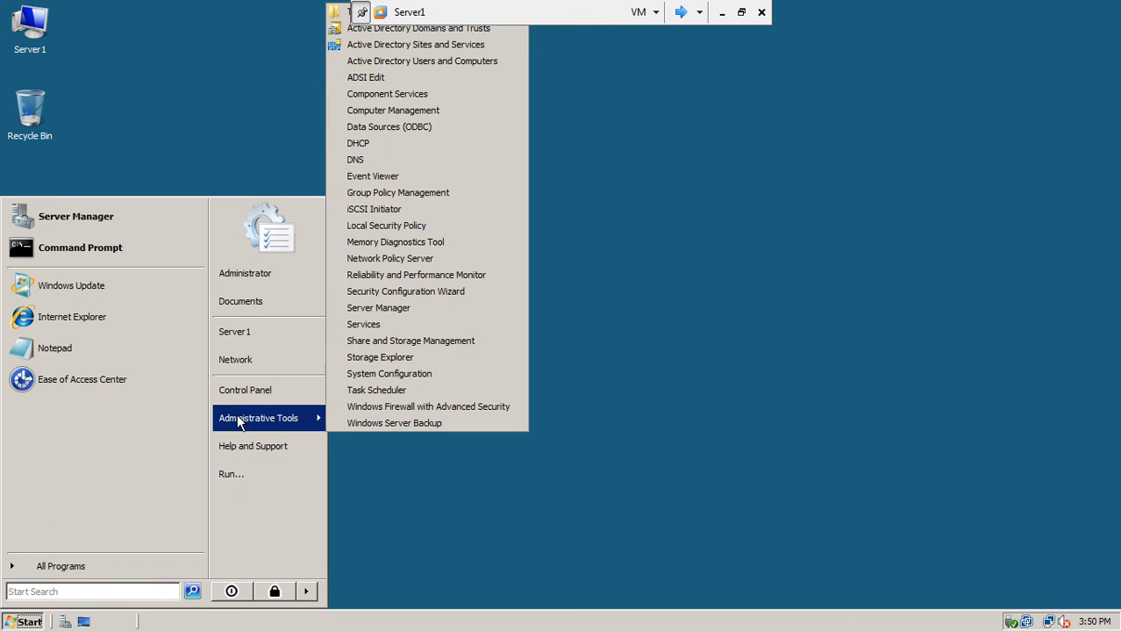
left_click(362, 144)
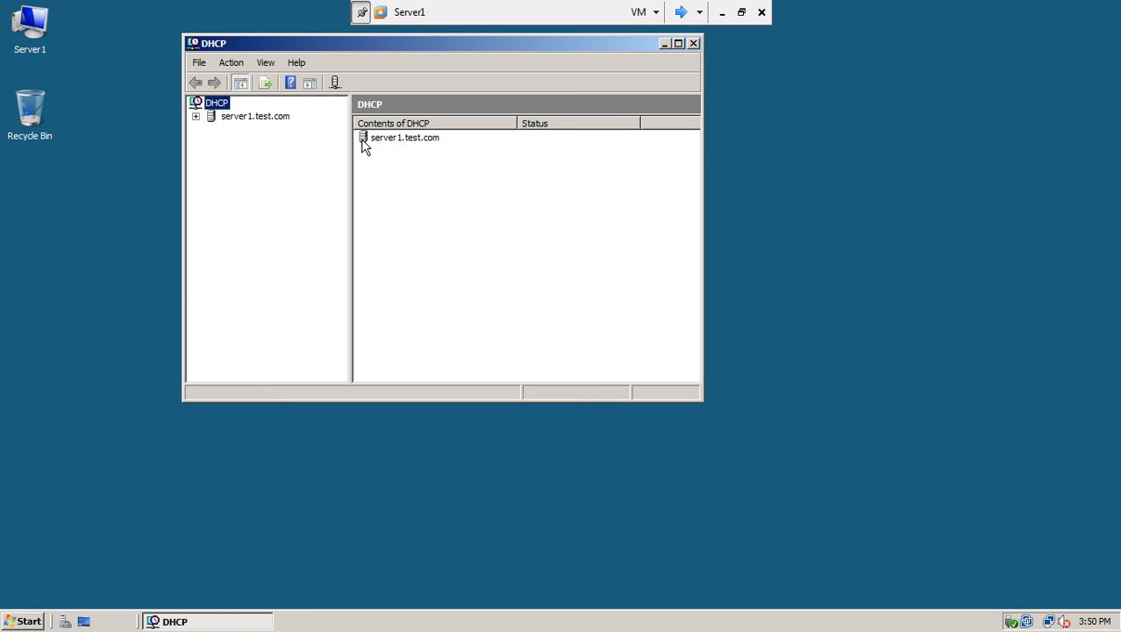
left_click(196, 116)
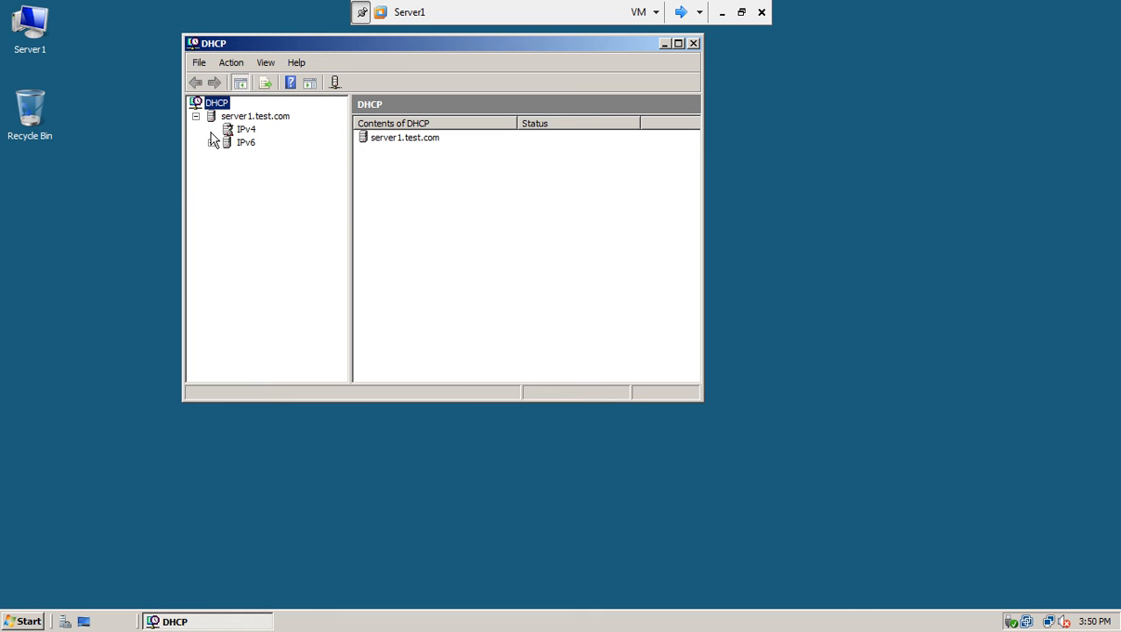
left_click(212, 130)
left_click_drag(349, 210, 426, 208)
left_click(248, 130)
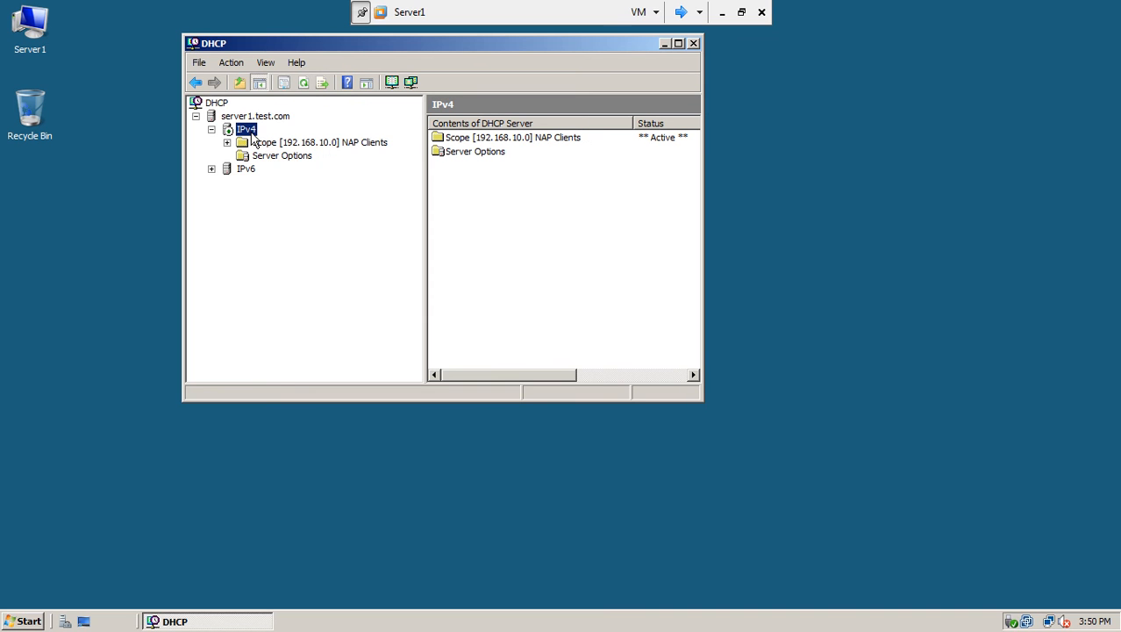
left_click(228, 143)
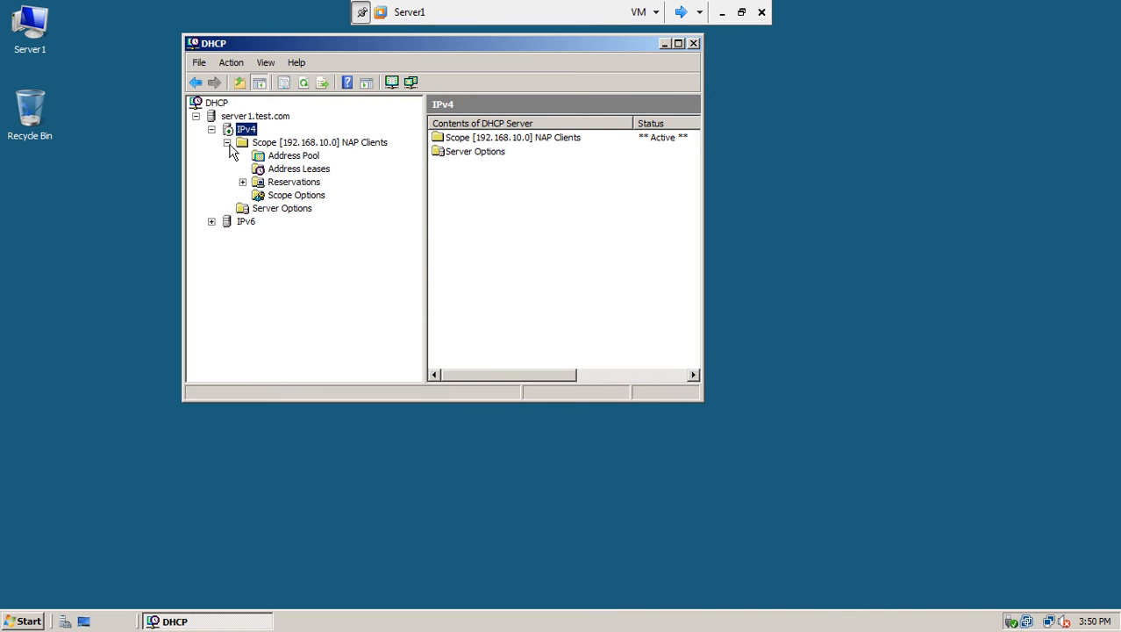
left_click(292, 157)
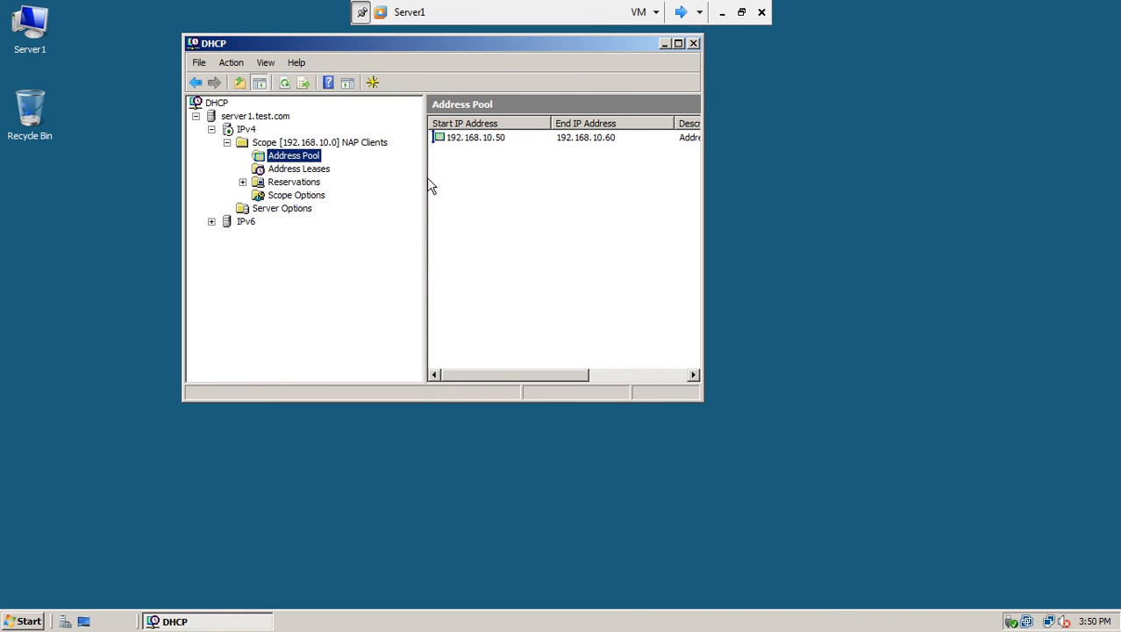
left_click(679, 43)
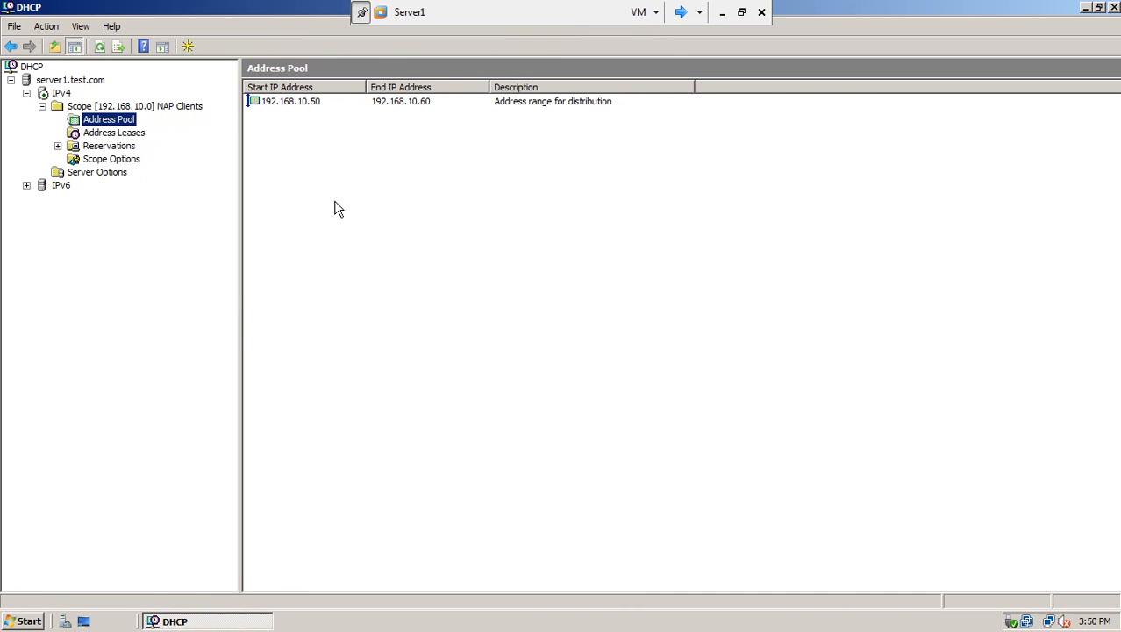
left_click(117, 132)
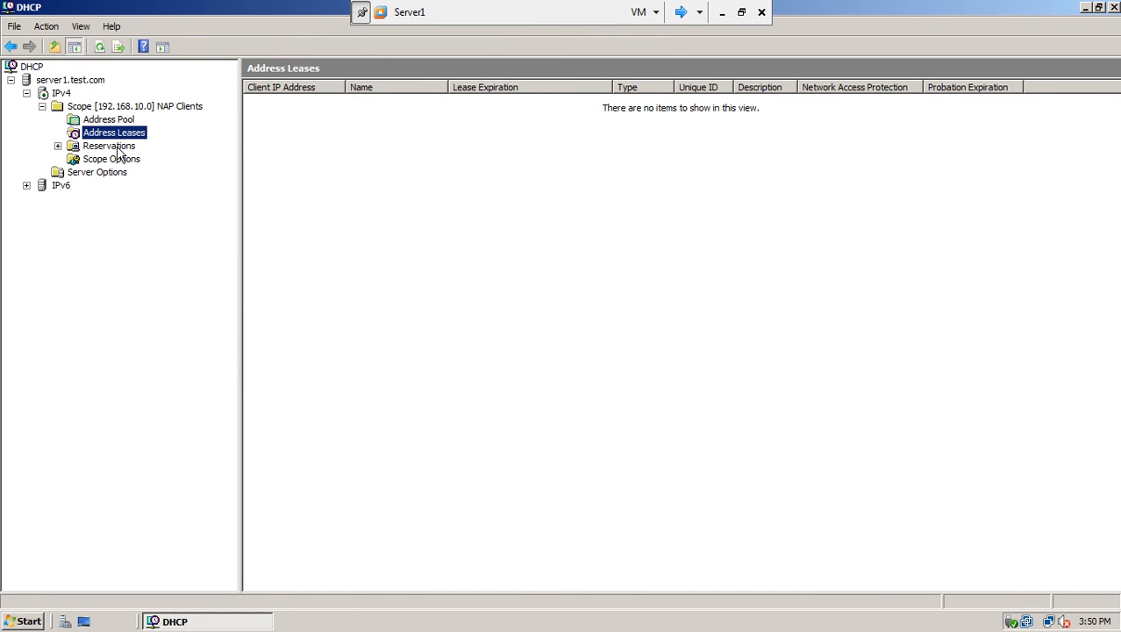
left_click(117, 147)
left_click(116, 159)
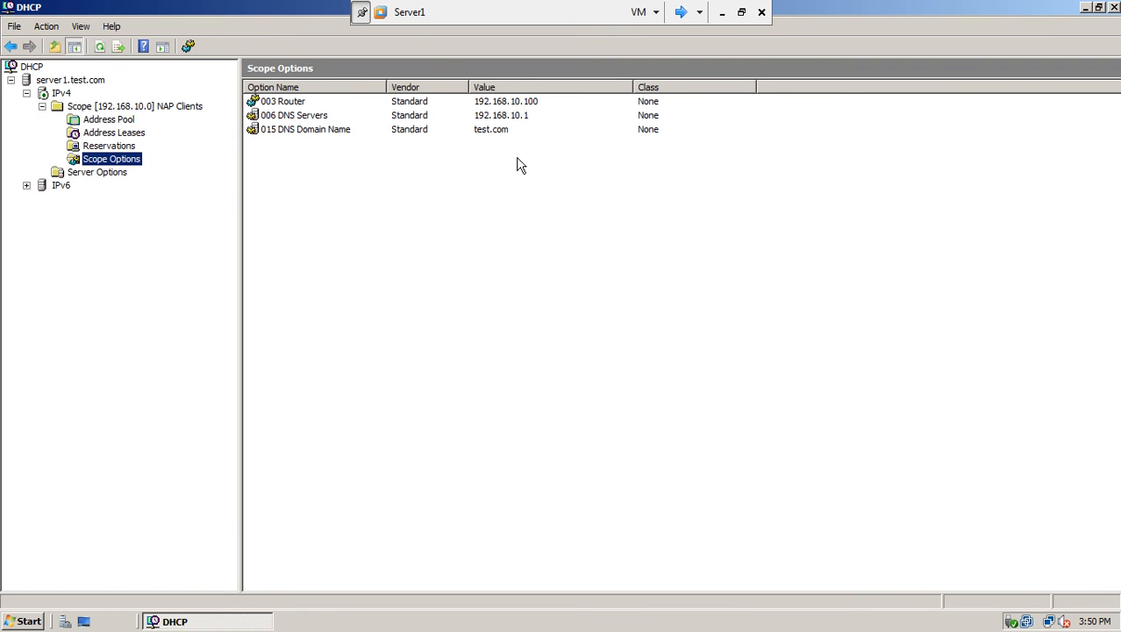
left_click(300, 104)
right_click(300, 107)
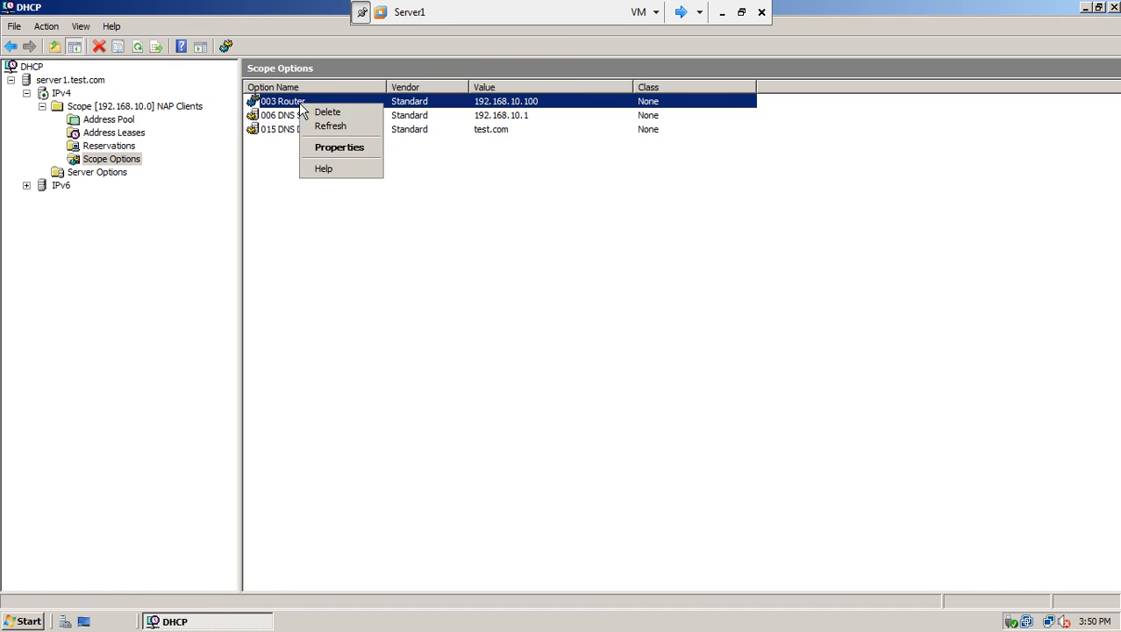
left_click(323, 147)
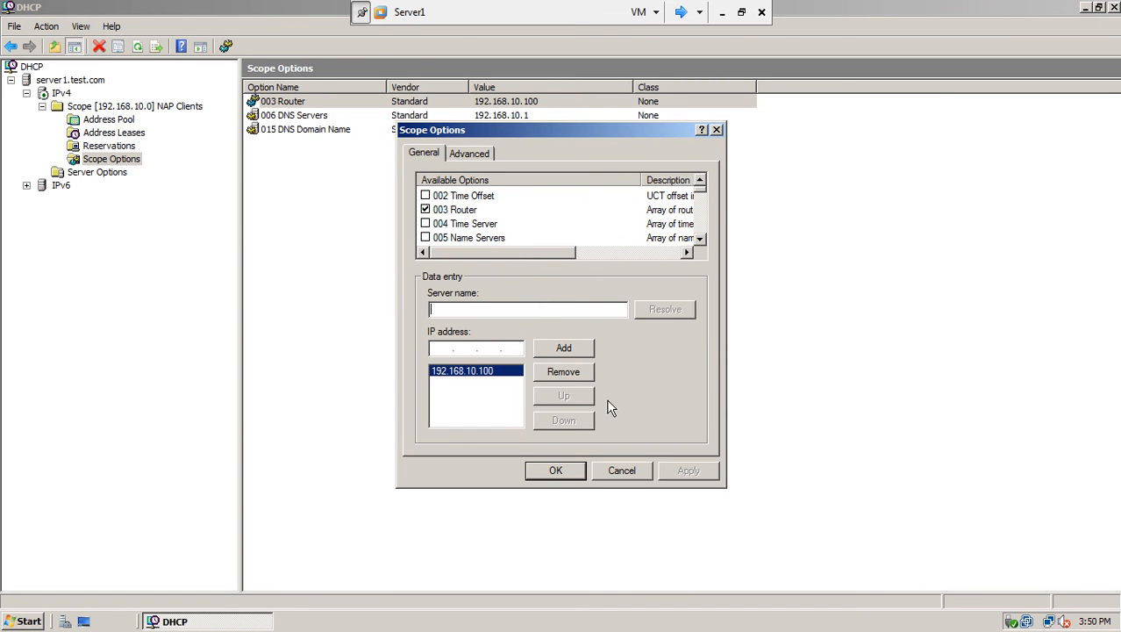
left_click(581, 474)
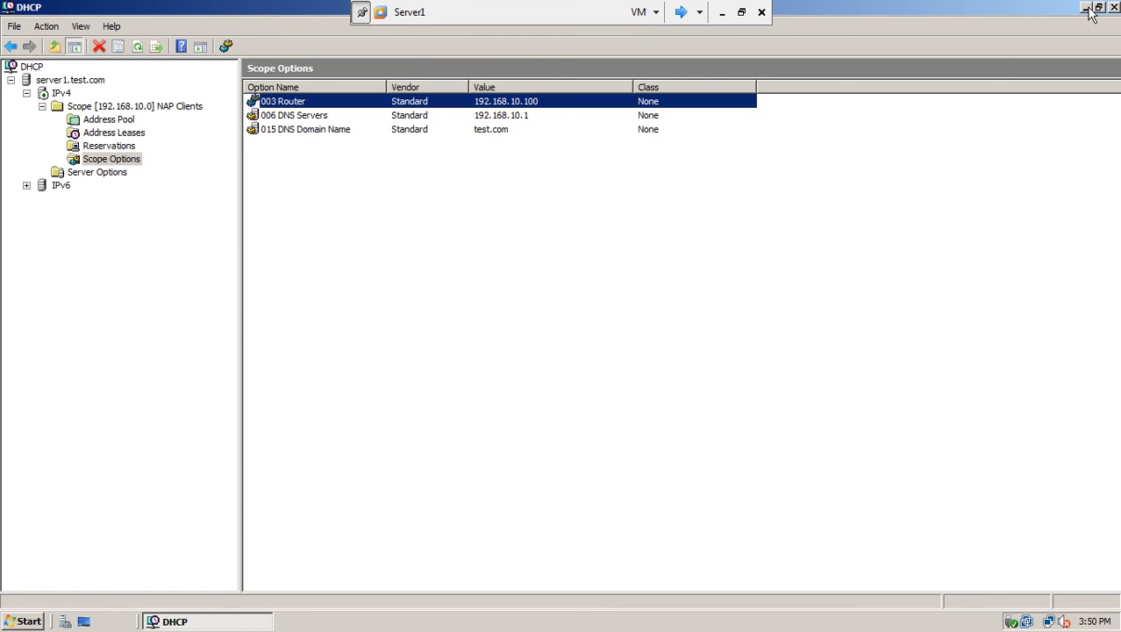
left_click(1114, 8)
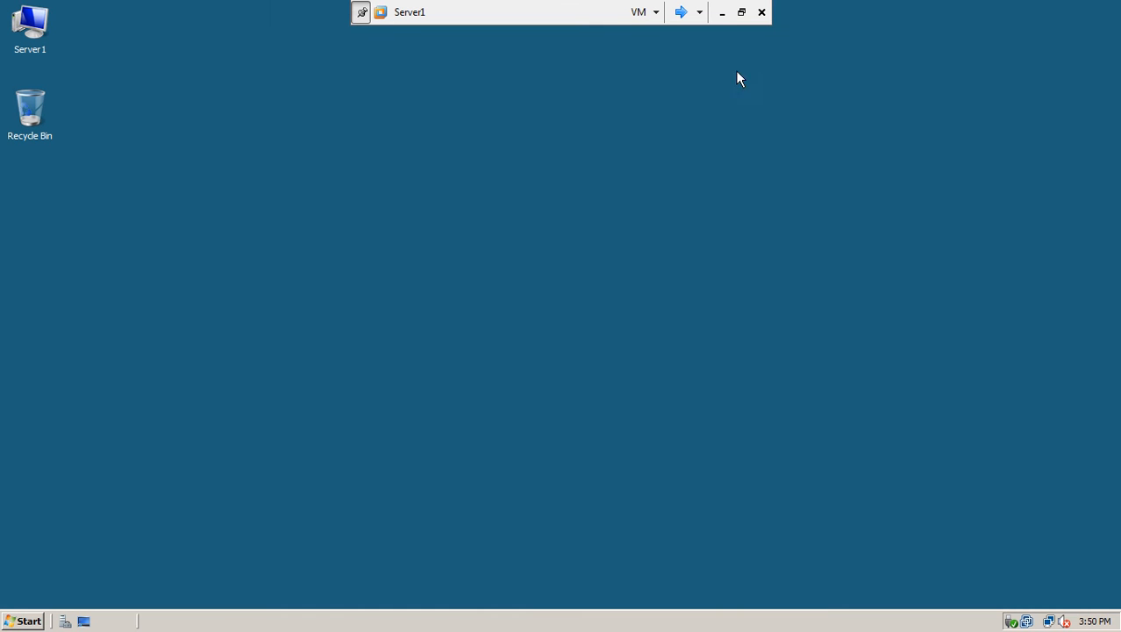
Refresh the desktop and launch Network Policy Server from Administrative Tools.
right_click(580, 115)
left_click(599, 150)
left_click(21, 622)
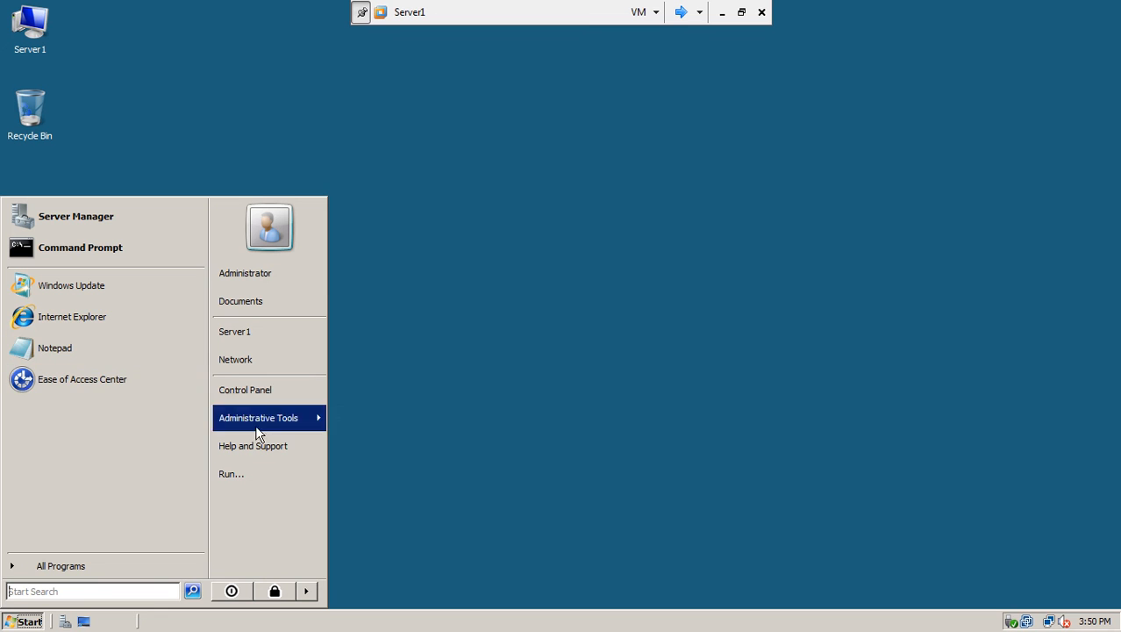
mouse_move(272, 417)
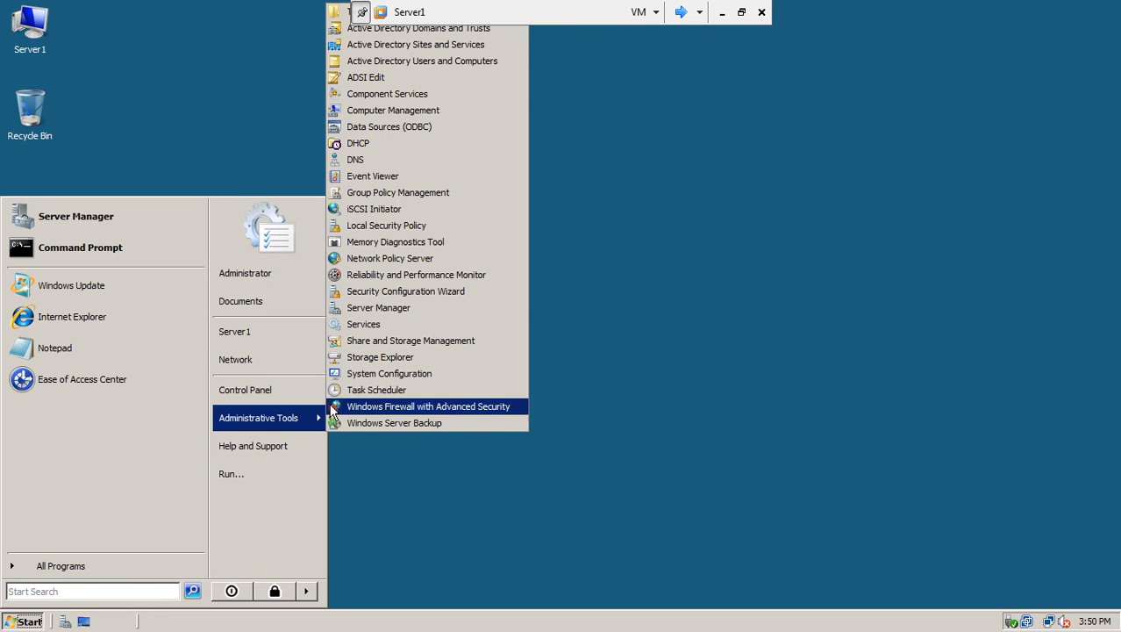
left_click(448, 261)
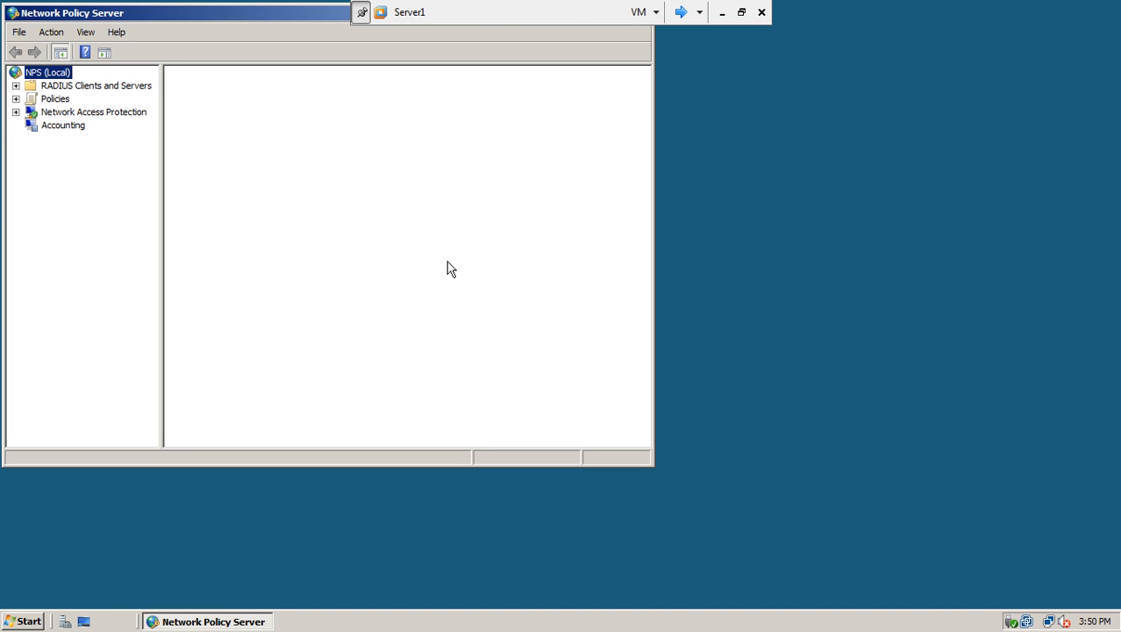
left_click_drag(266, 12, 497, 63)
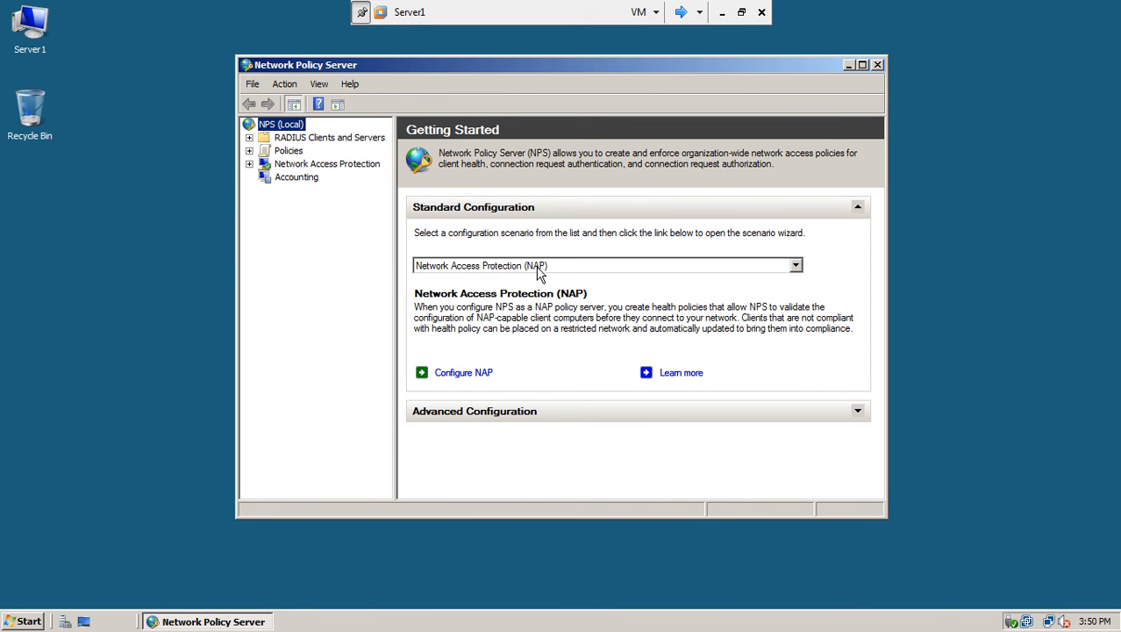
Keep Network Access Protection (NAP) as the scenario and start the Configure NAP wizard.
left_click(796, 266)
left_click(796, 266)
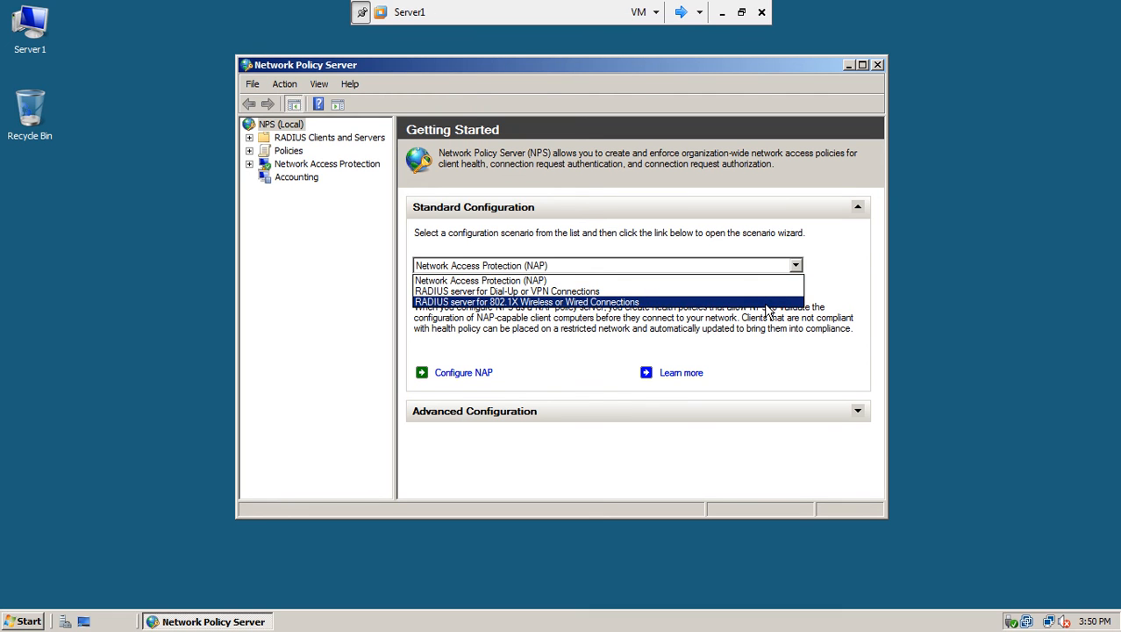
left_click(777, 280)
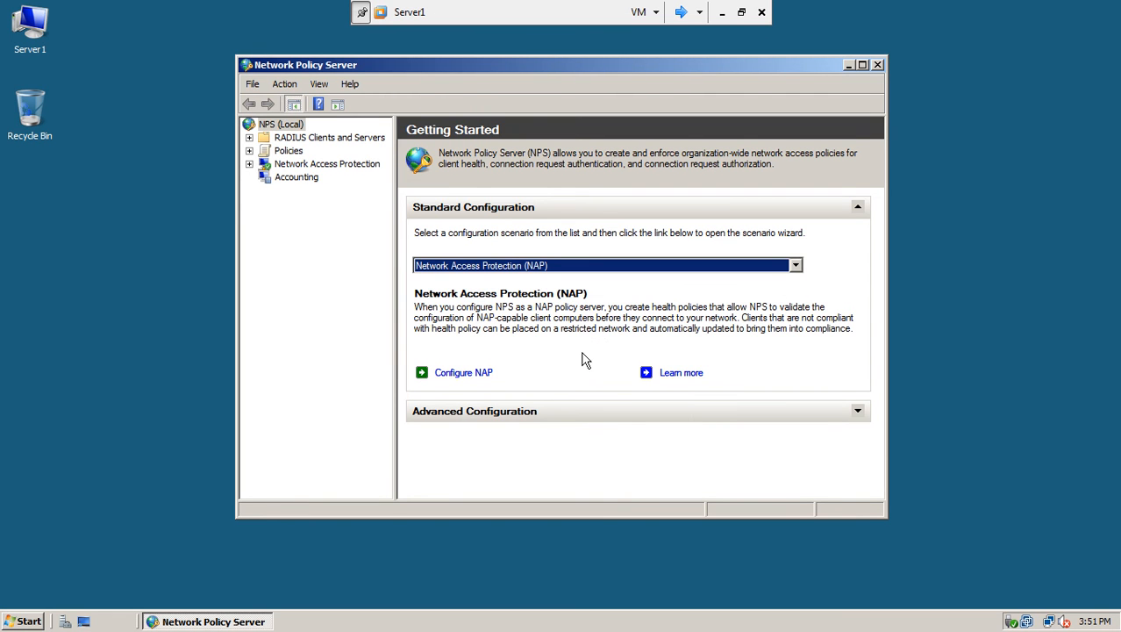
left_click(475, 373)
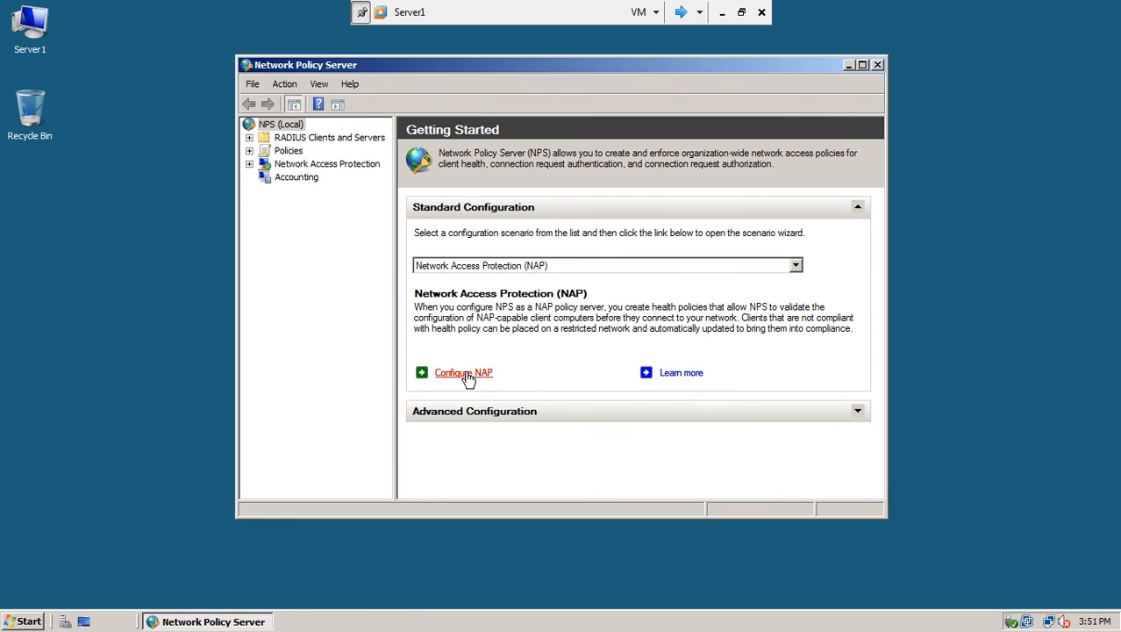
Choose DHCP as the NAP connection method, keeping the policy name NAP DHCP.
left_click_drag(499, 65, 429, 63)
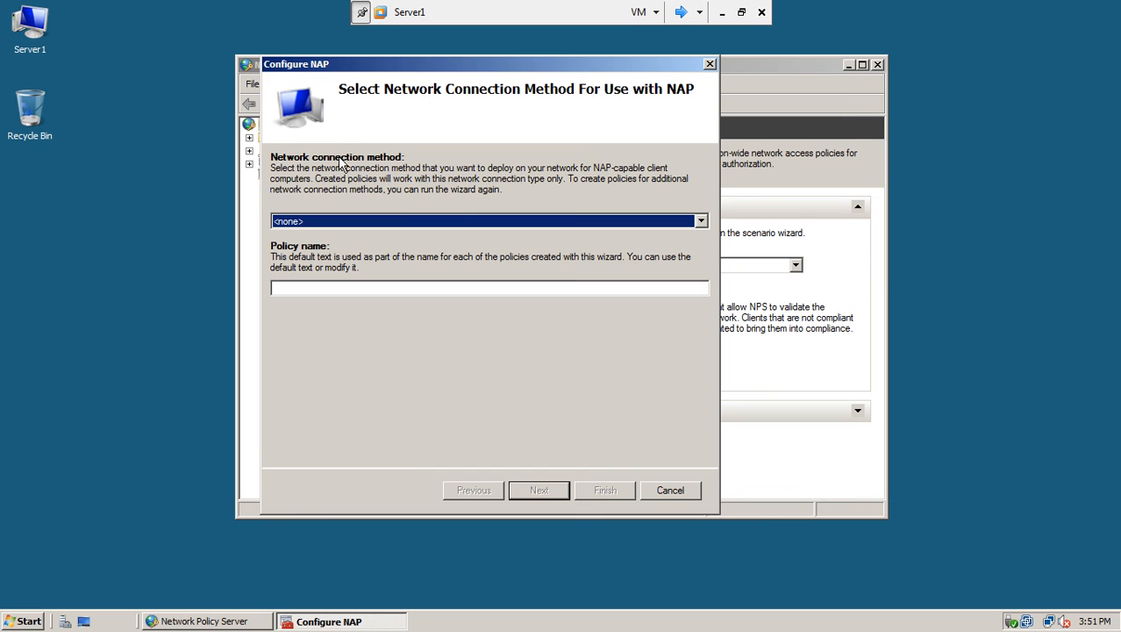
left_click(471, 220)
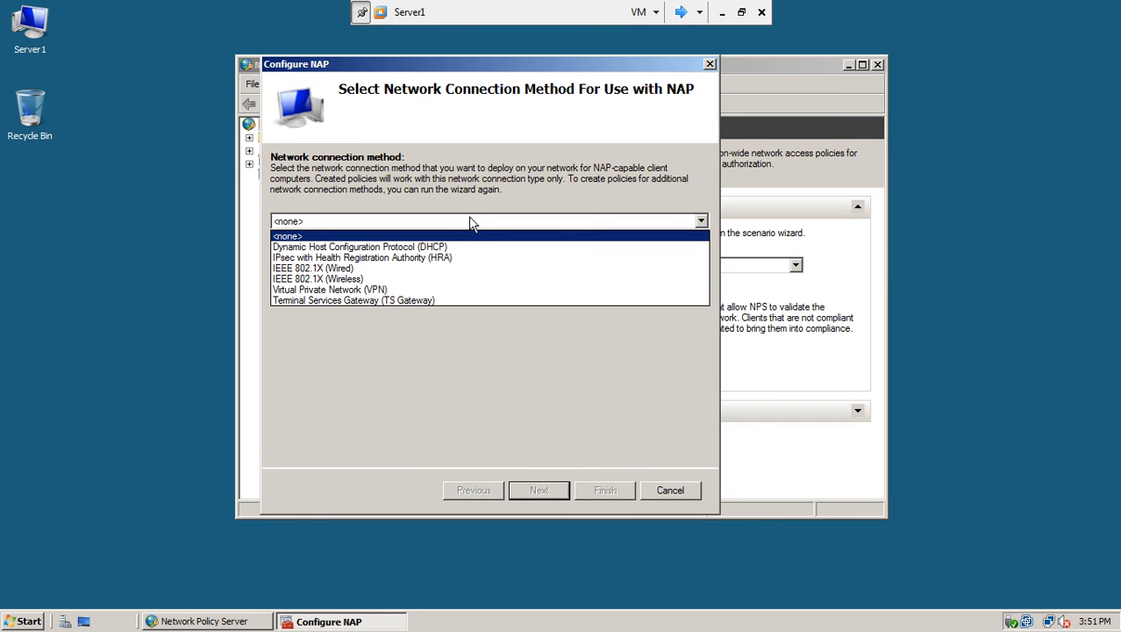
left_click(441, 248)
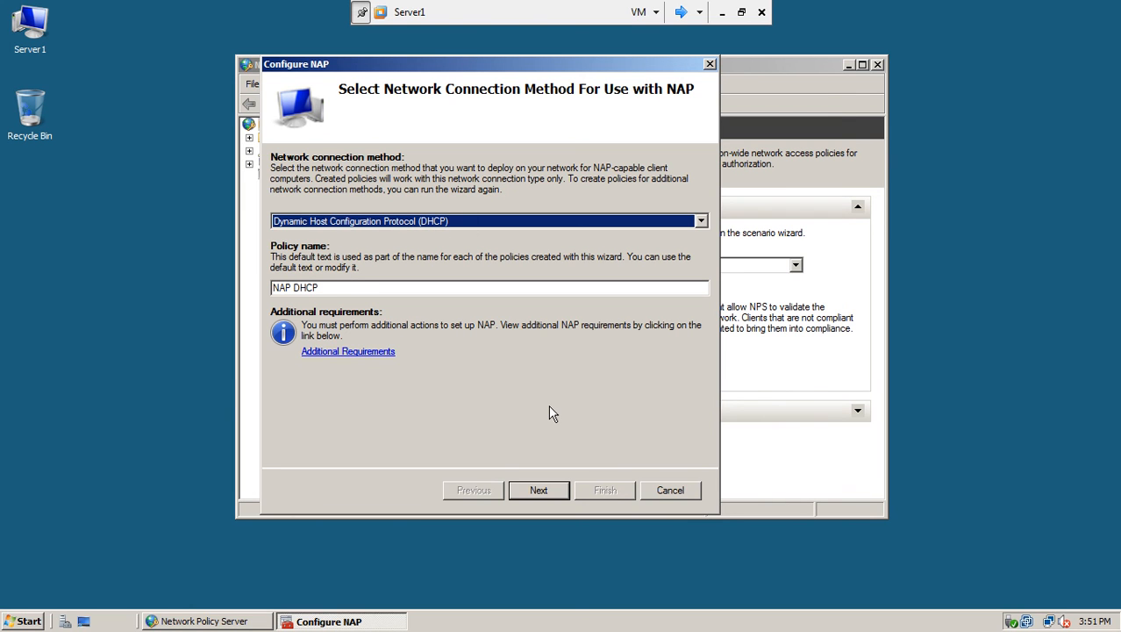
left_click(293, 289)
left_click(536, 492)
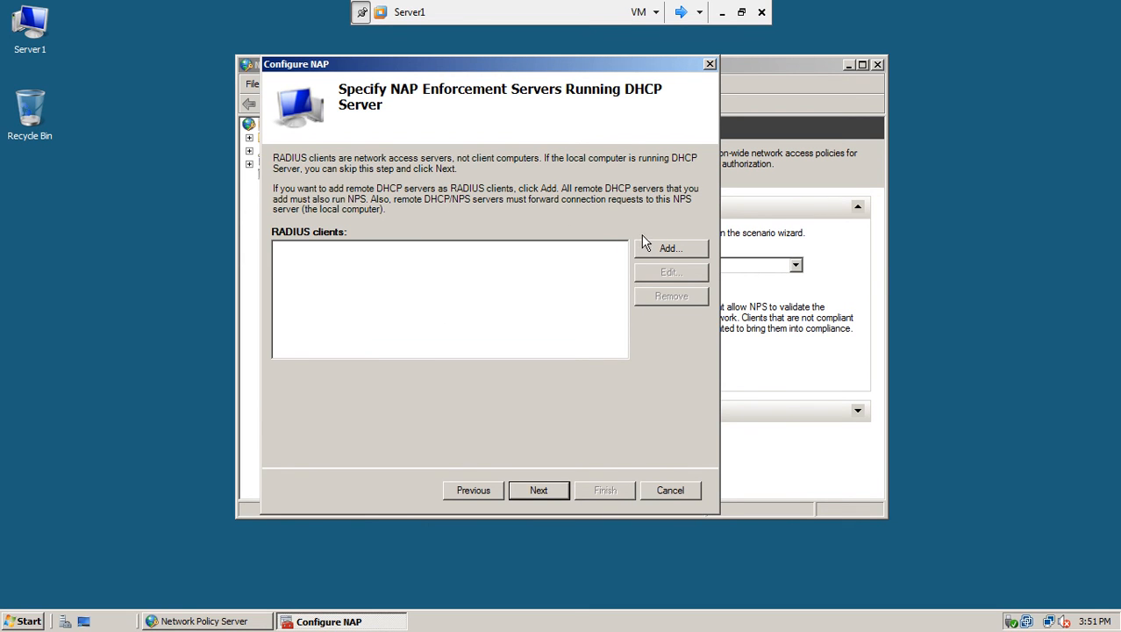
Add and verify server1 at 192.168.10.1 as a RADIUS client, then continue to DHCP scopes.
left_click(667, 249)
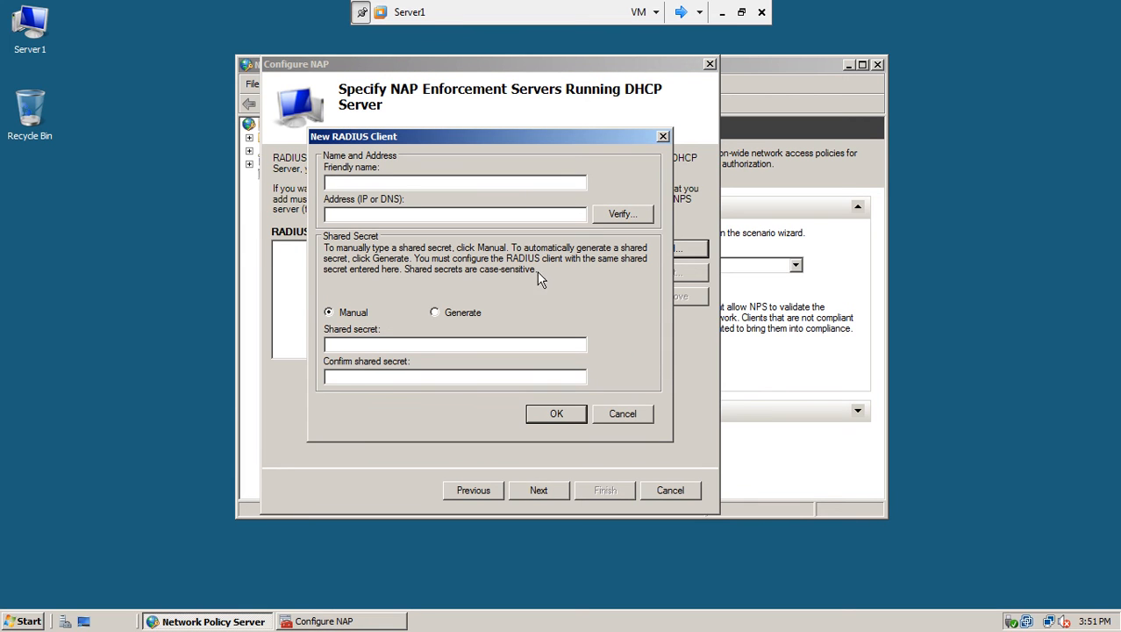
type("serve")
type("r1")
type("192.168")
type(".10.1")
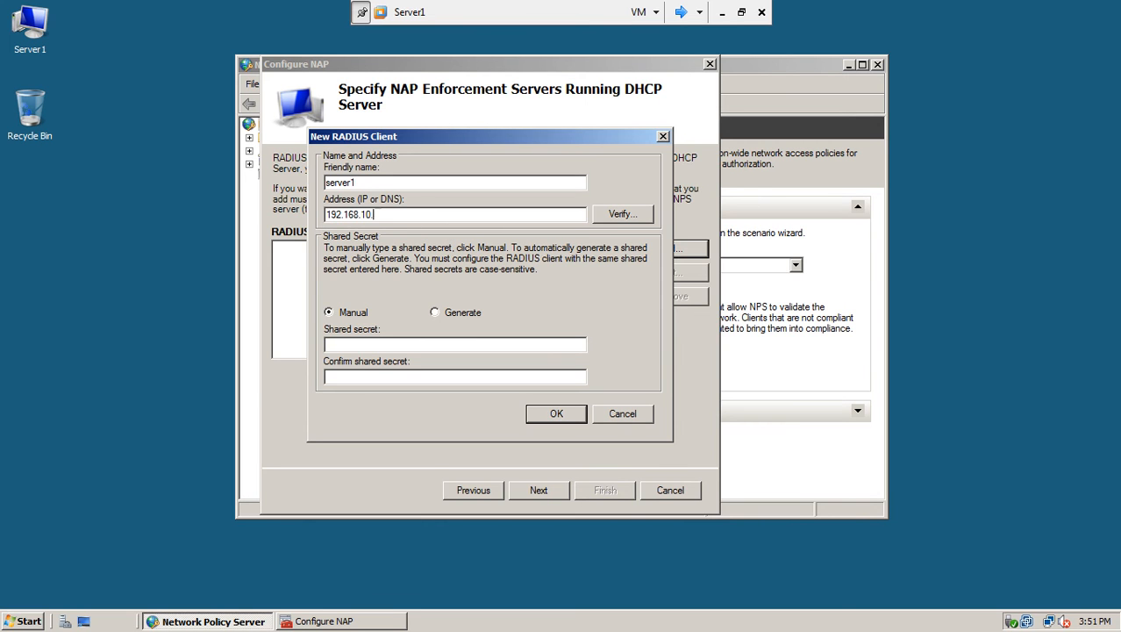
left_click(607, 217)
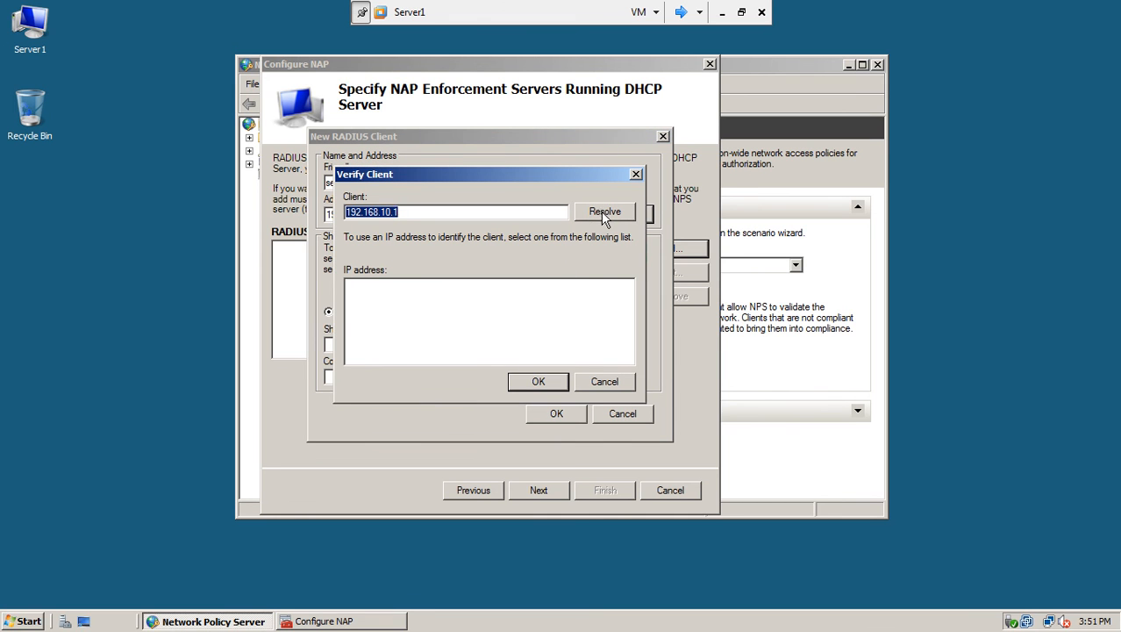
left_click(602, 214)
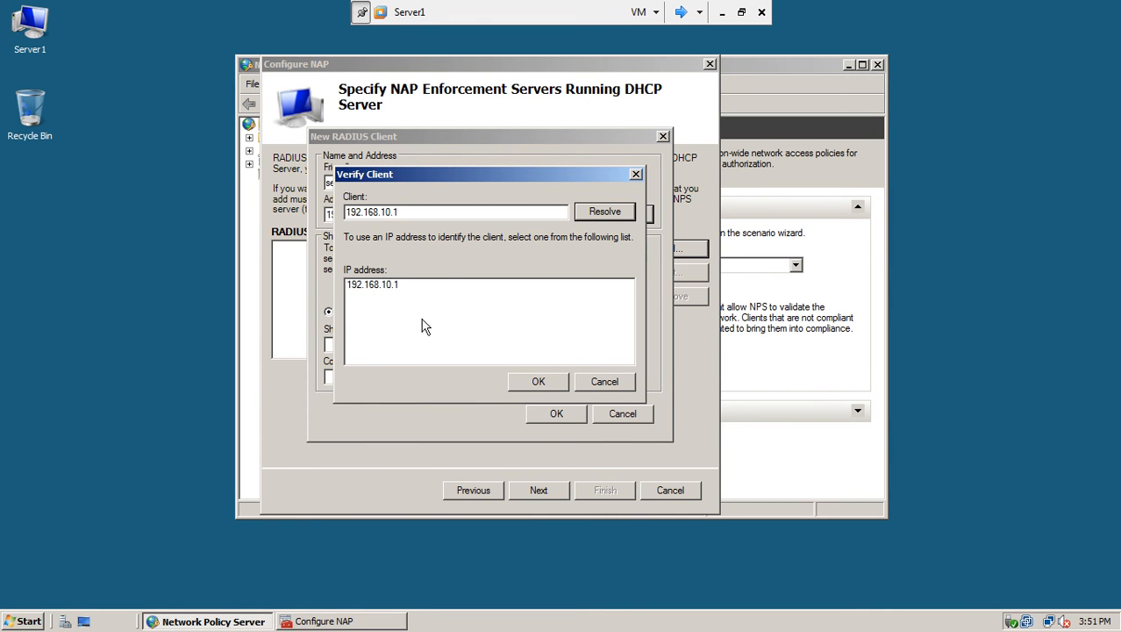
left_click(555, 381)
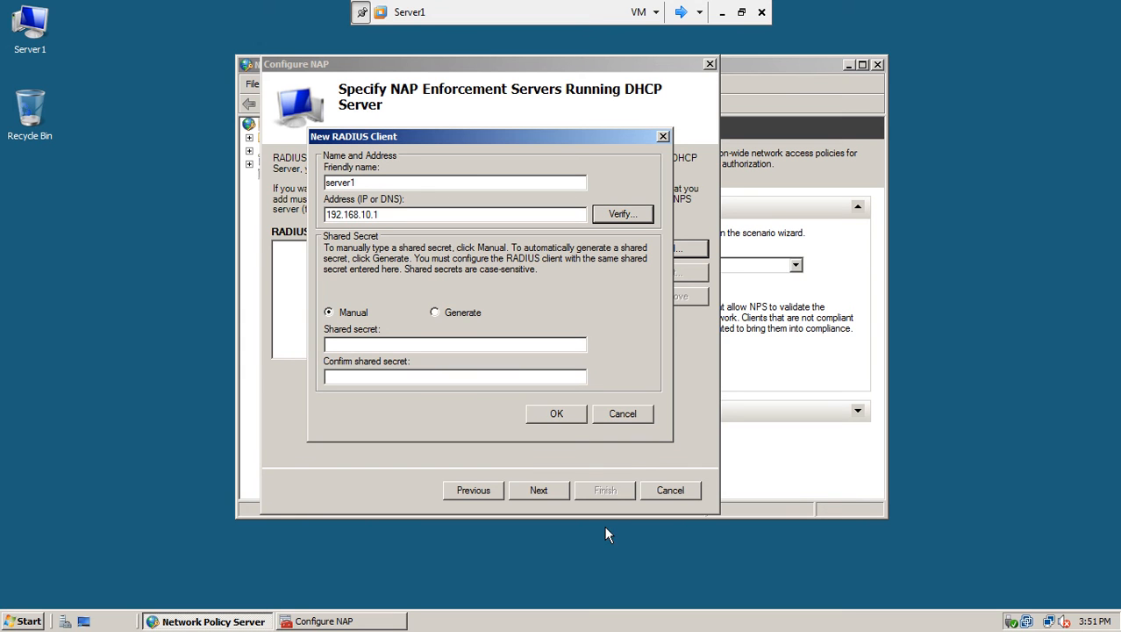
left_click(546, 415)
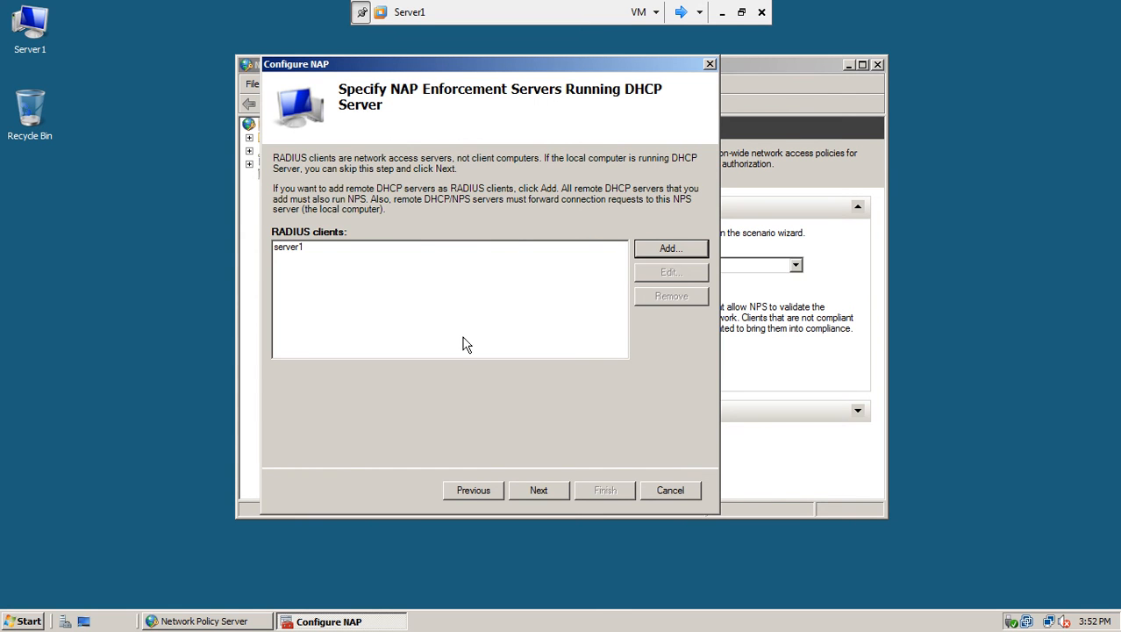
left_click(537, 489)
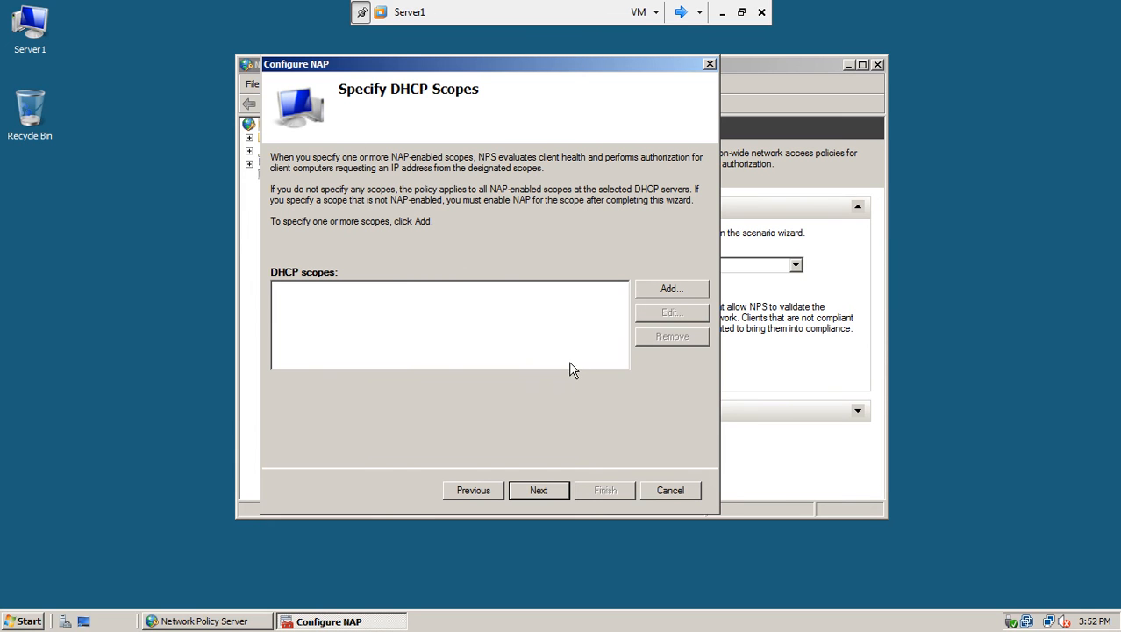
Leave the DHCP scopes list empty and continue to the user and machine groups page.
left_click(537, 492)
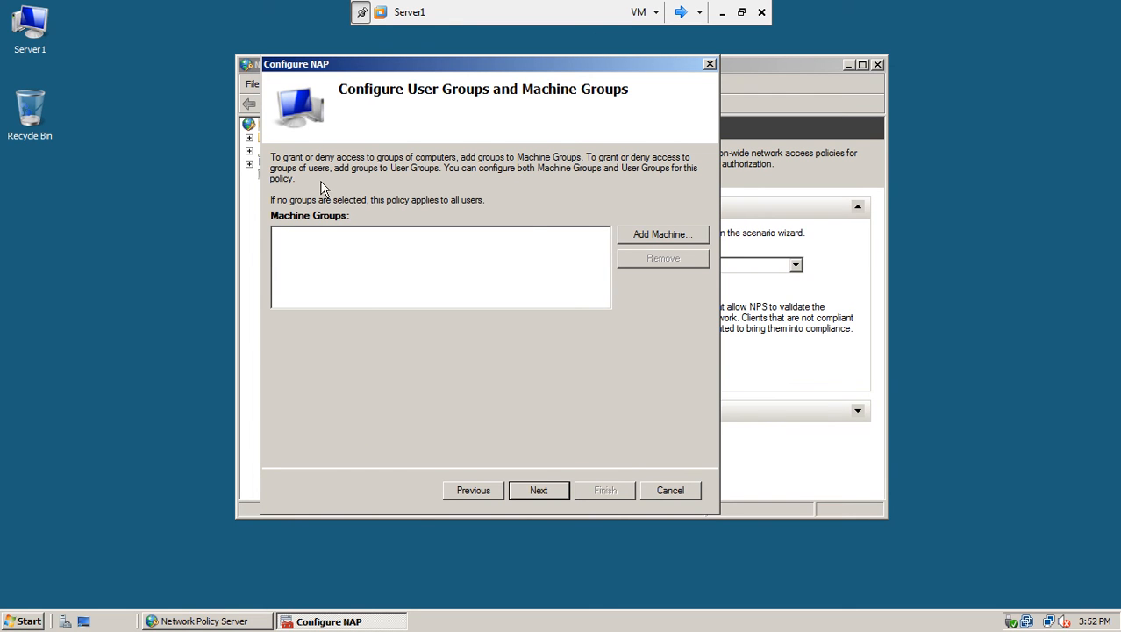
Skip adding any machine group and continue to the remediation server group page.
left_click(643, 235)
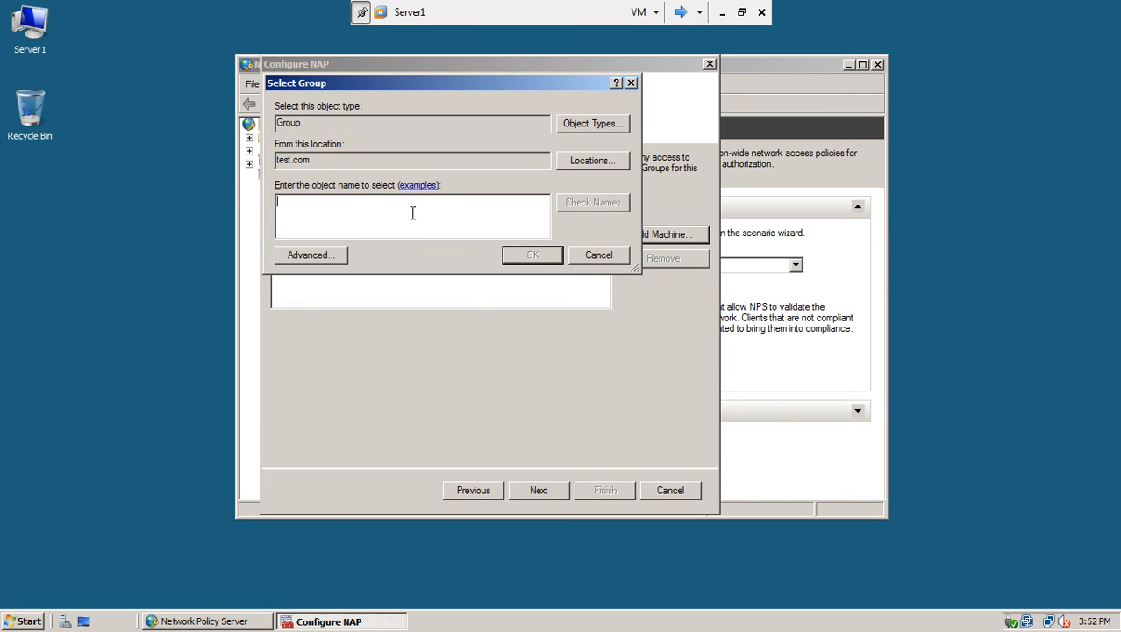
left_click(583, 259)
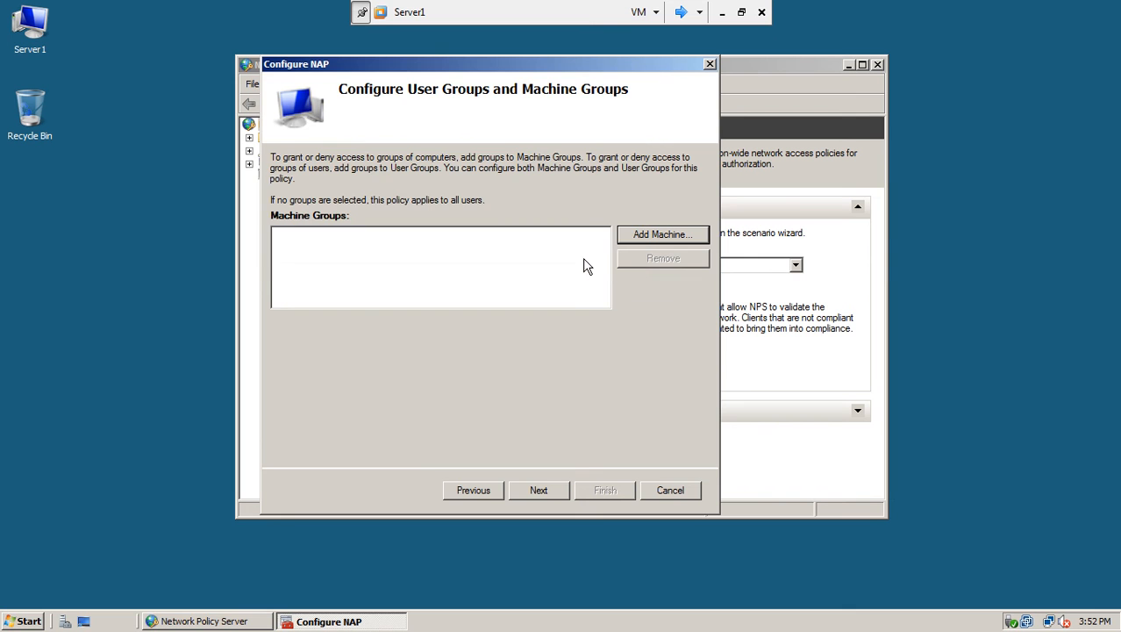
left_click(540, 491)
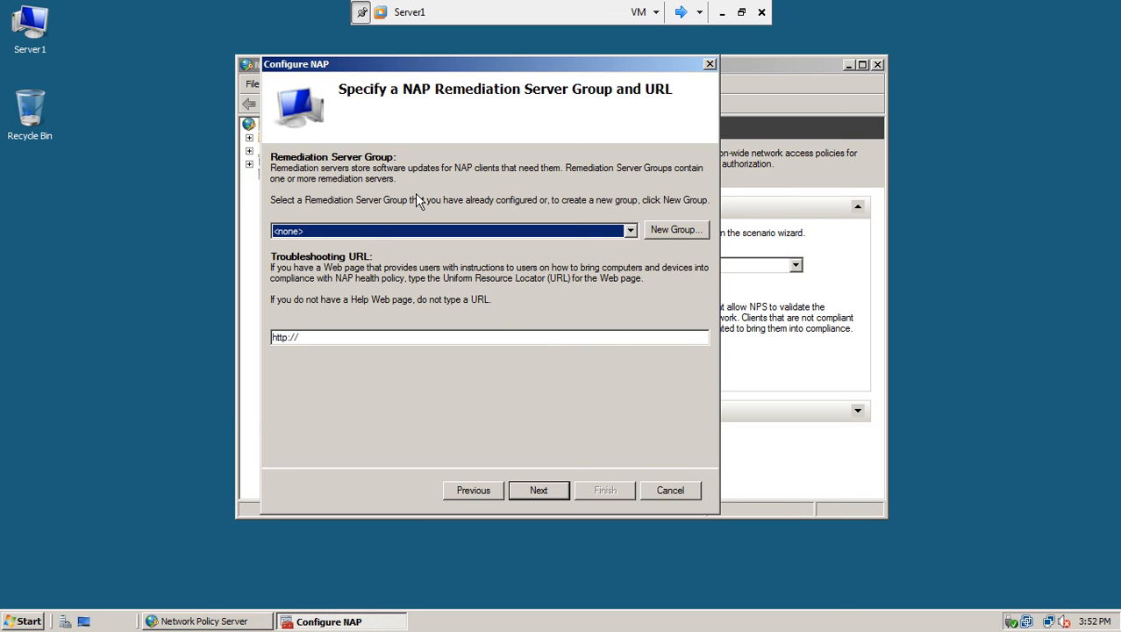
Start a new remediation server group and name it DHCP Server Remediation.
left_click(669, 232)
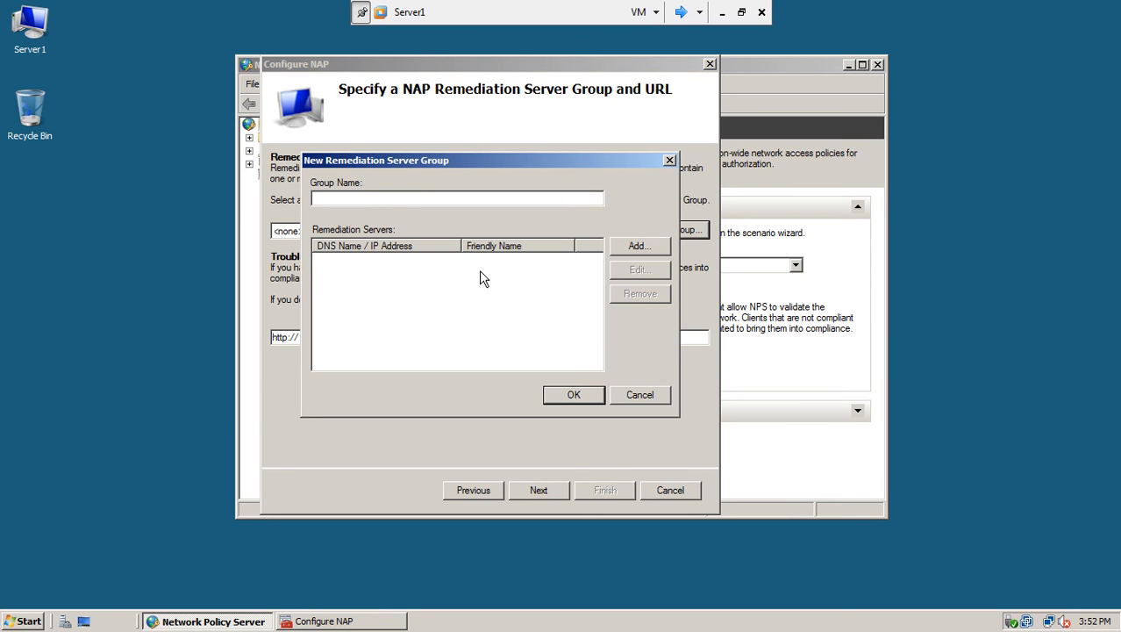
type("server1")
left_click(619, 245)
type("server1")
left_click(581, 415)
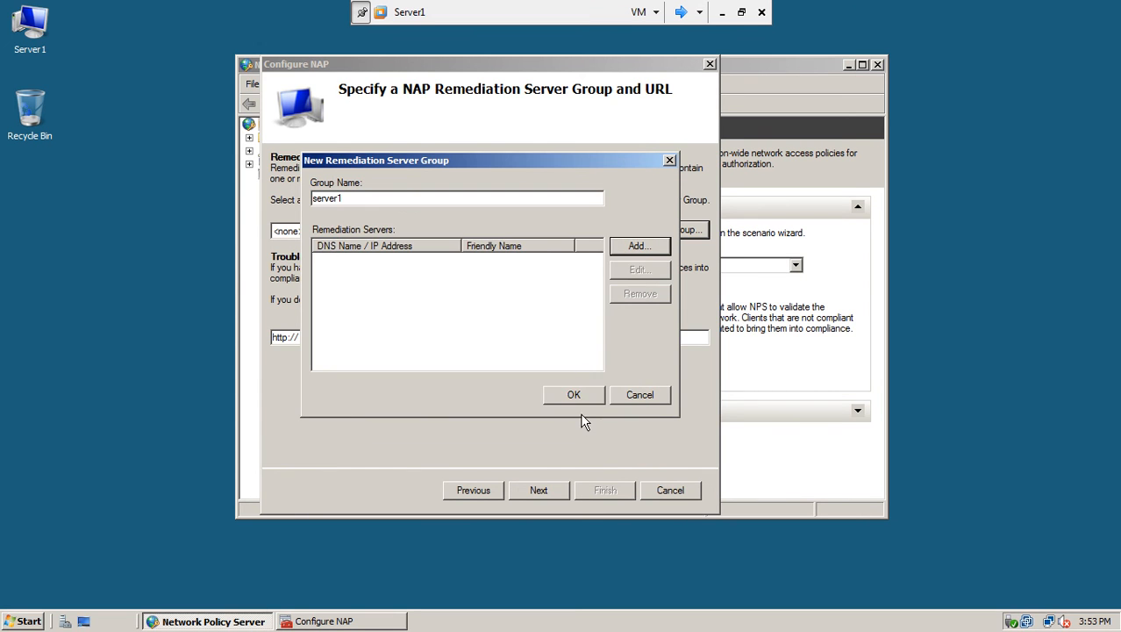
left_click_drag(354, 198, 267, 219)
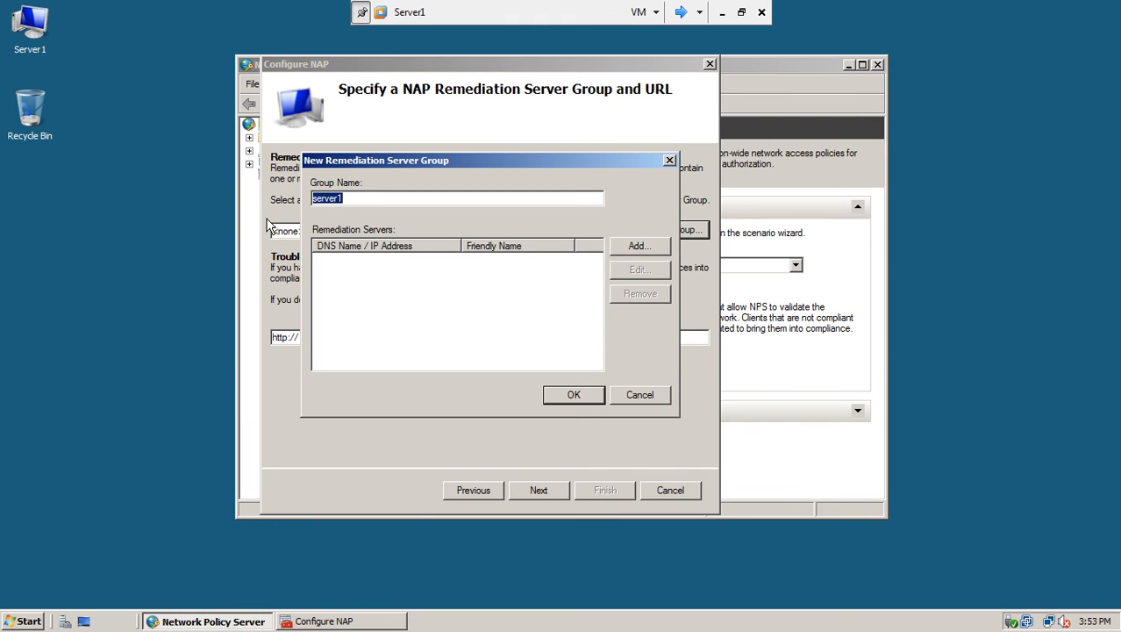
type("DHCP Server Remediation")
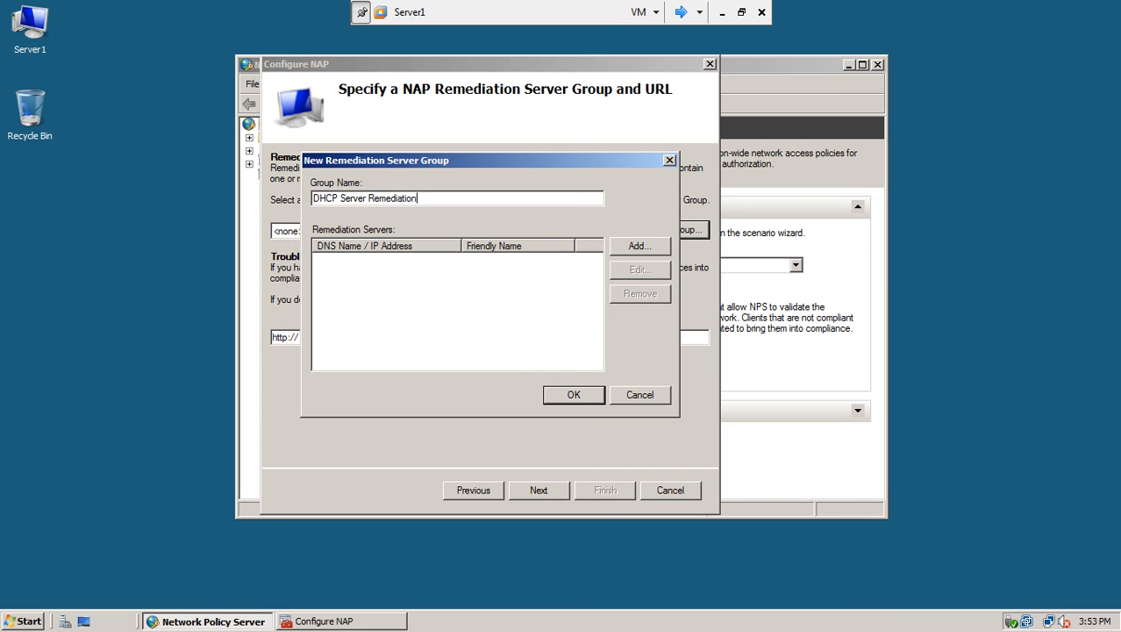
Add server1 at 192.168.10.1 to the group, resolve it, and save the group.
left_click(637, 245)
type("server1")
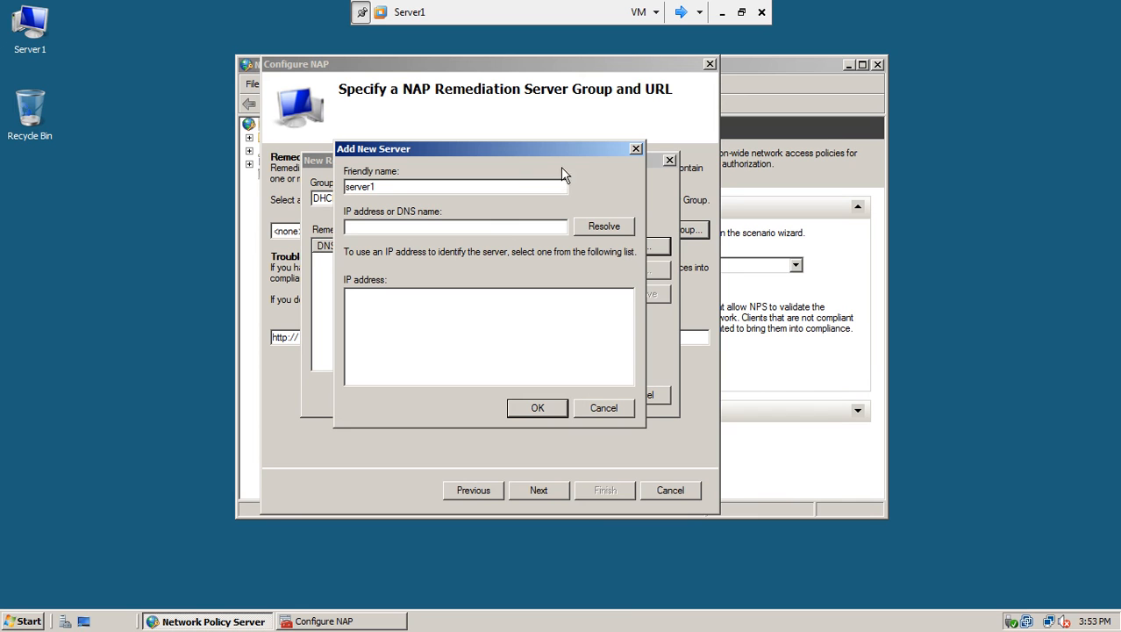
left_click(488, 227)
type("192.168.10.1")
left_click(600, 232)
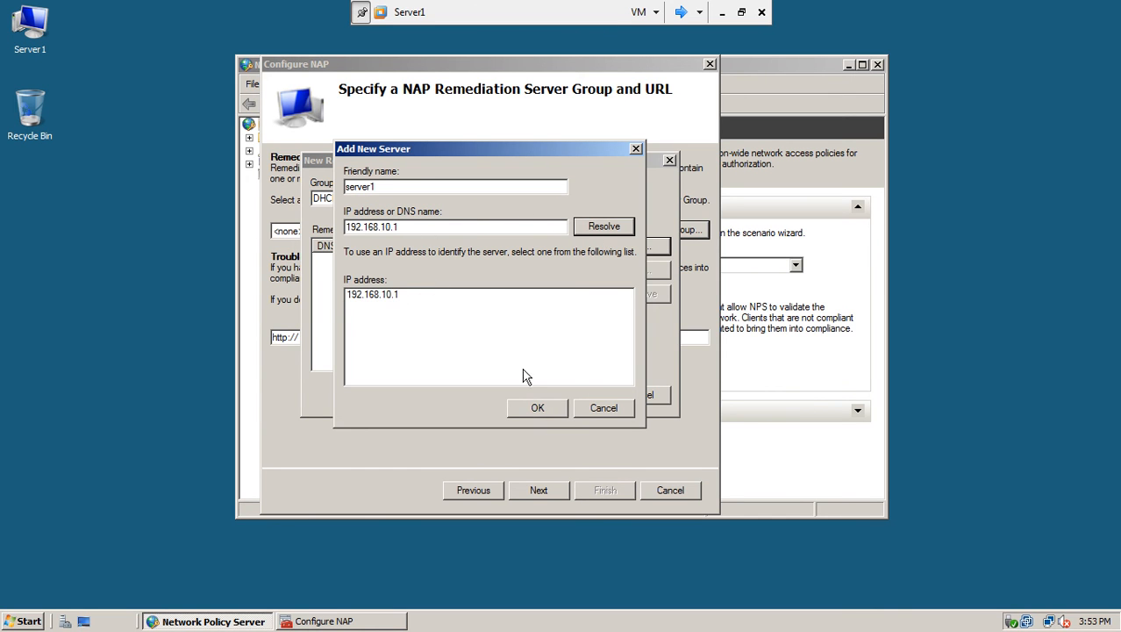
left_click(535, 408)
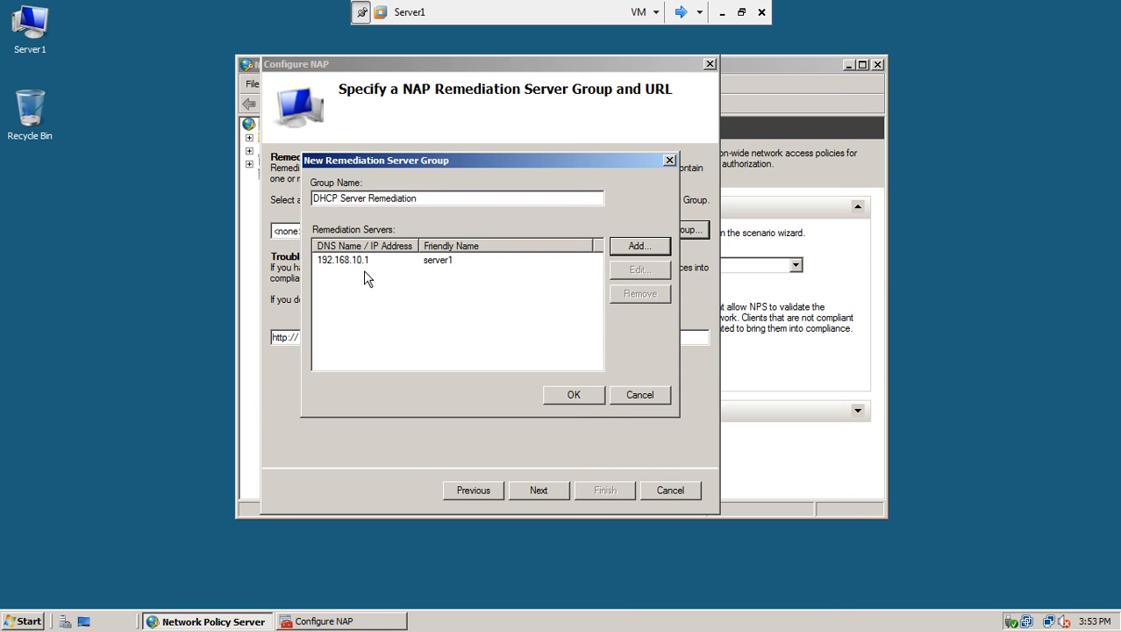
left_click(553, 396)
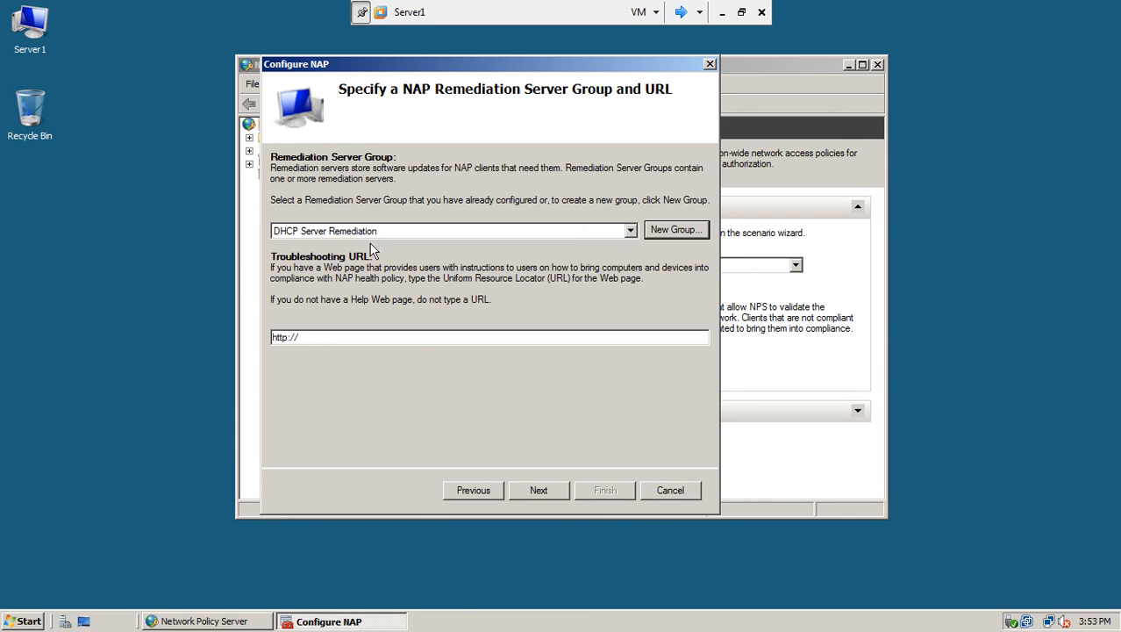
Accept the default NAP health policy and finish the wizard from its summary page.
left_click(537, 491)
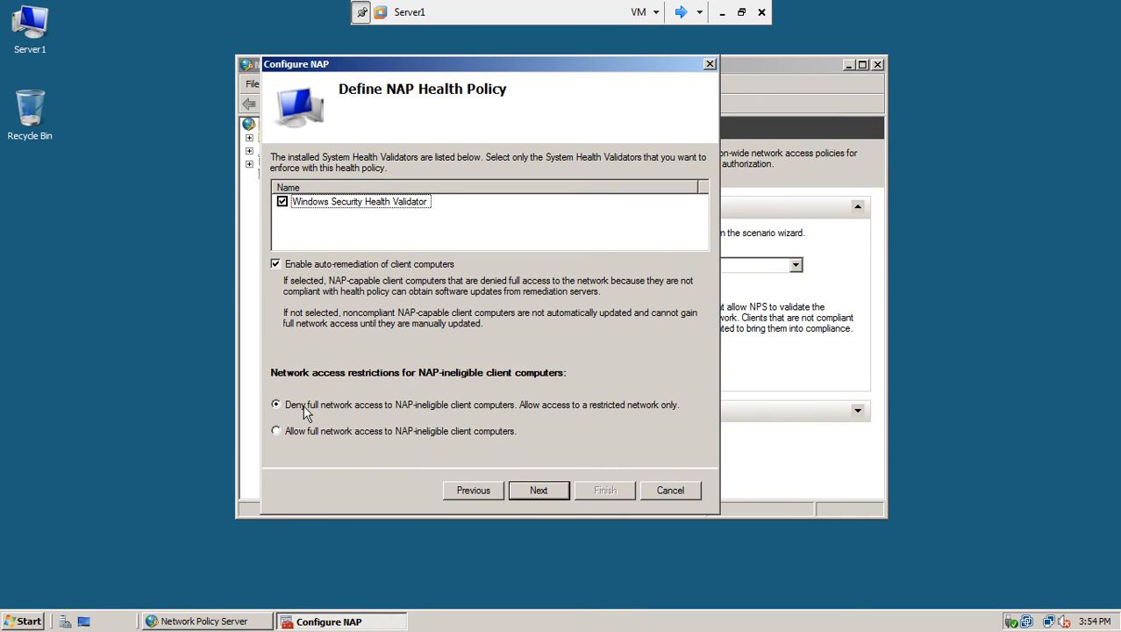
left_click(537, 493)
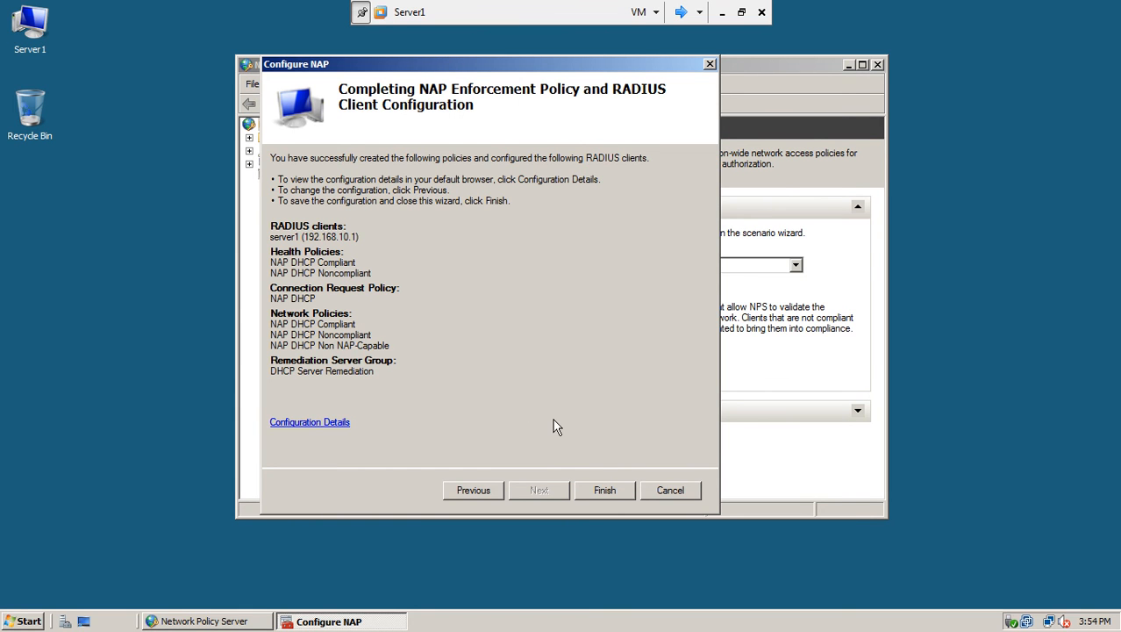
left_click(596, 493)
Finish the NAP wizard, then review the new connection request and network policies.
left_click(592, 491)
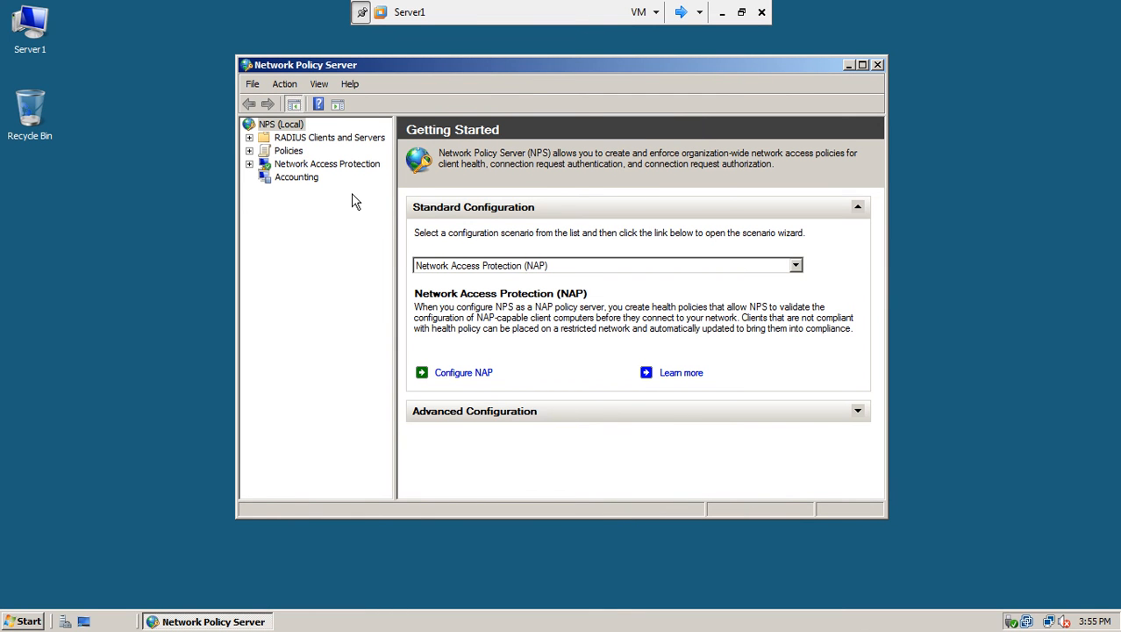
left_click(290, 152)
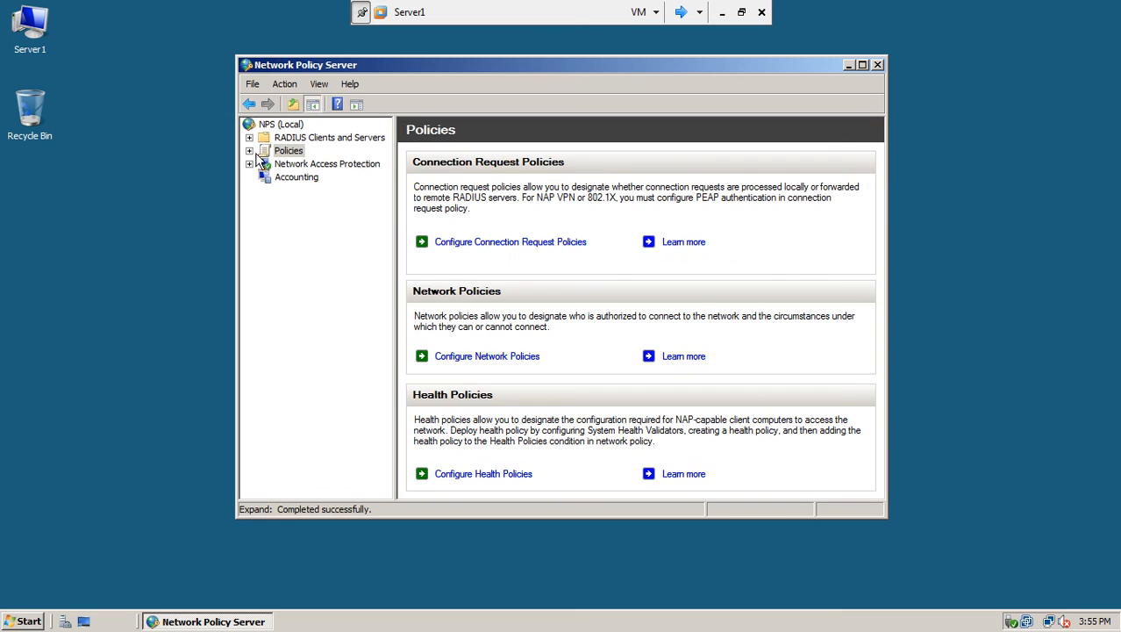
left_click(250, 151)
left_click(301, 165)
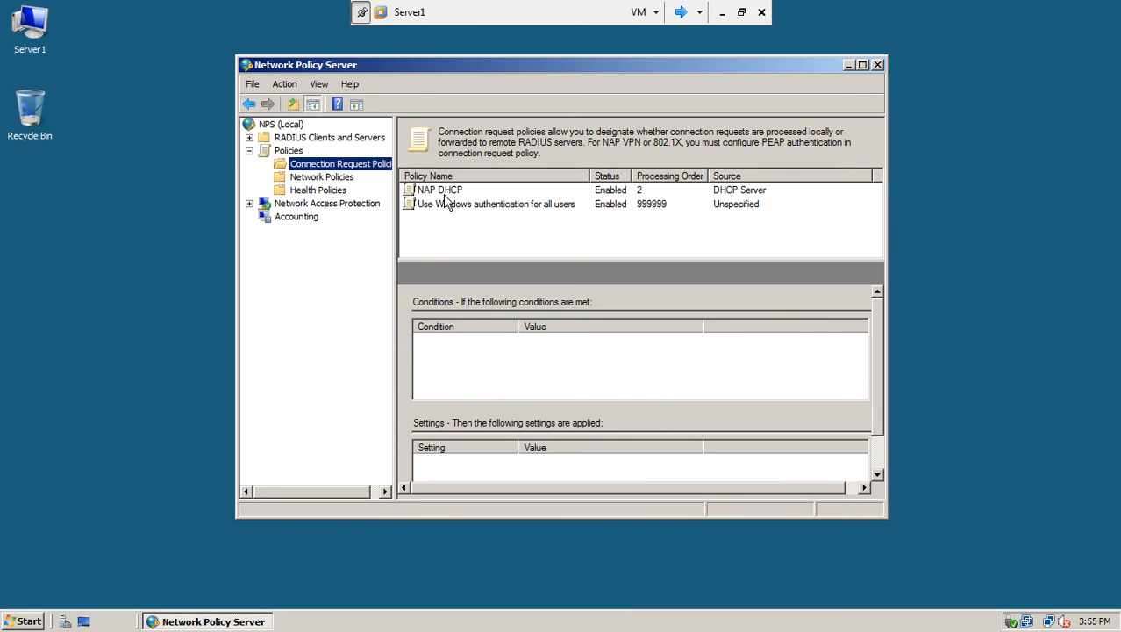
left_click(322, 181)
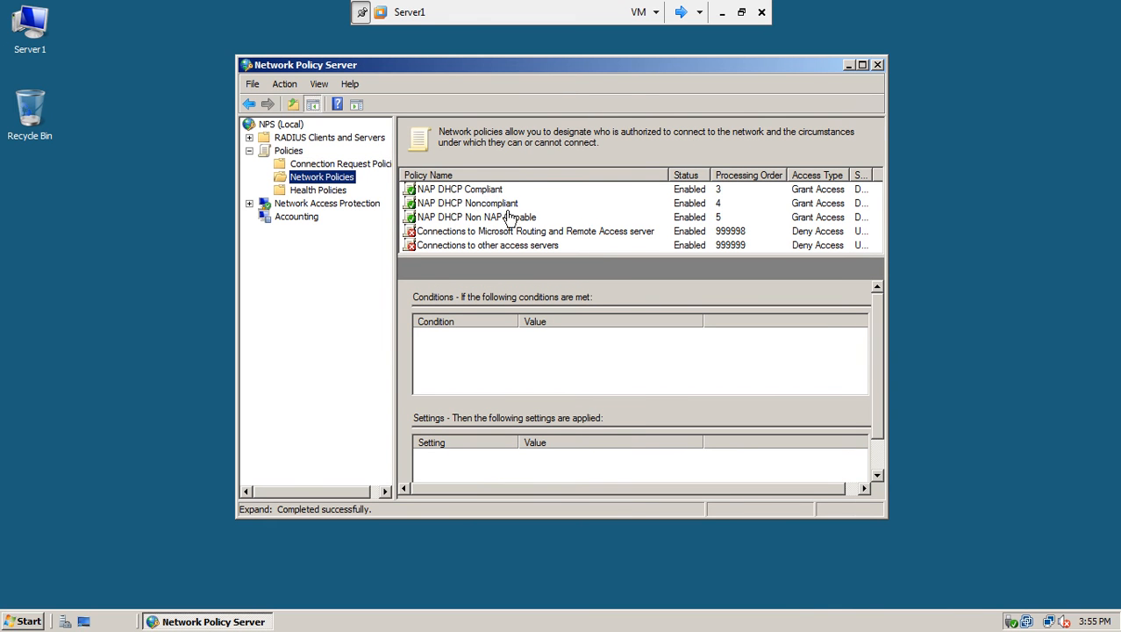
Review health policies, System Health Validators, remediation server groups and Accounting, then close Network Policy Server.
left_click(330, 191)
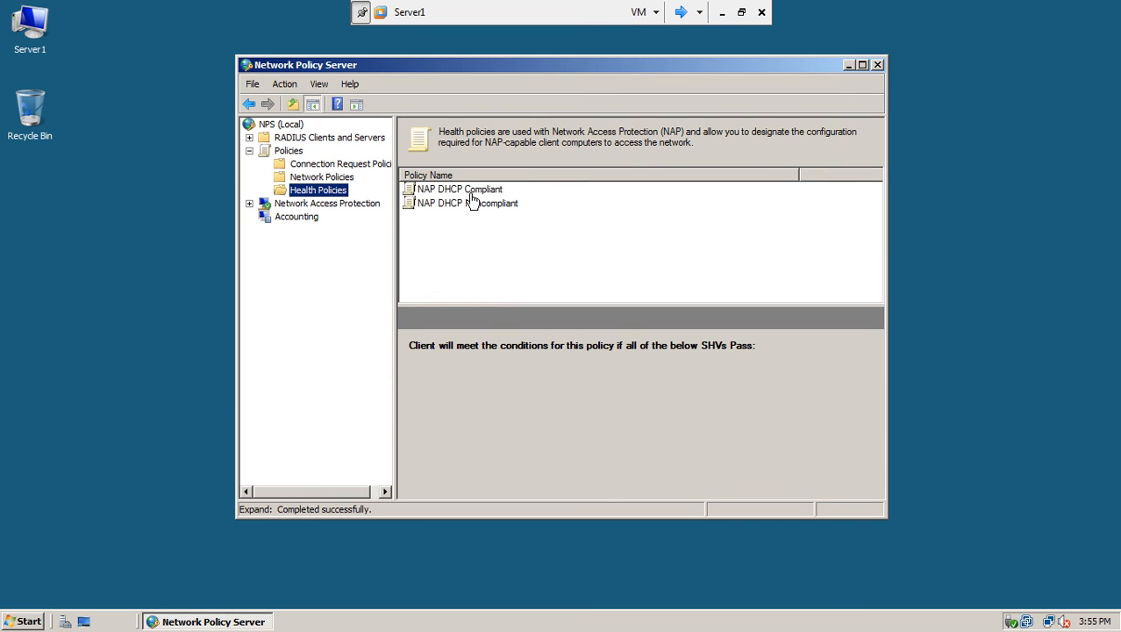
left_click(250, 205)
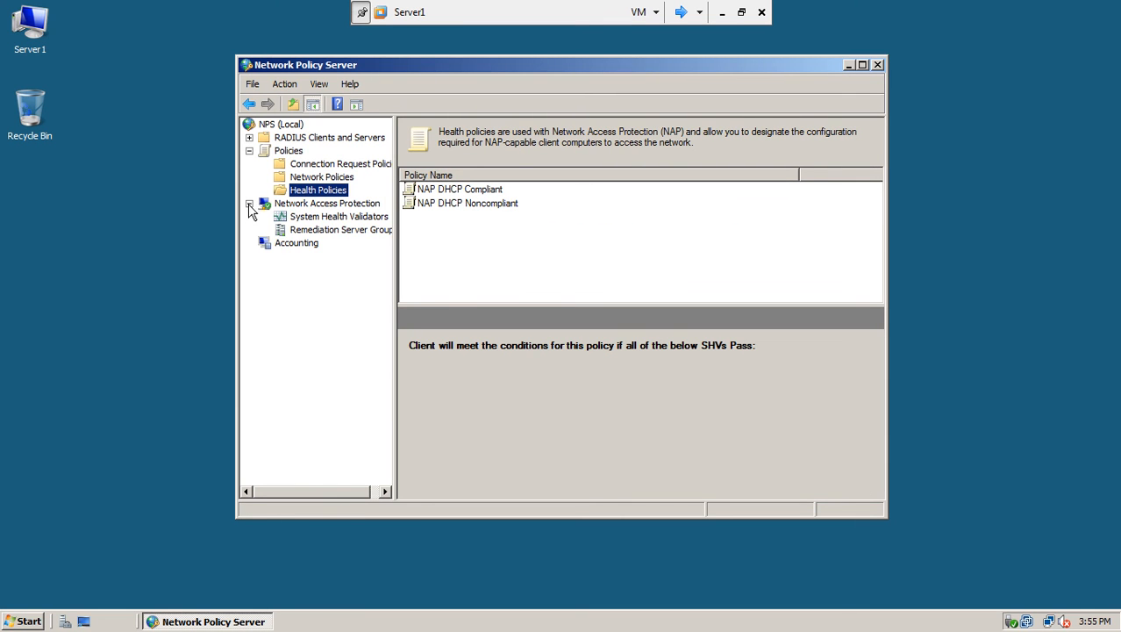
left_click(313, 217)
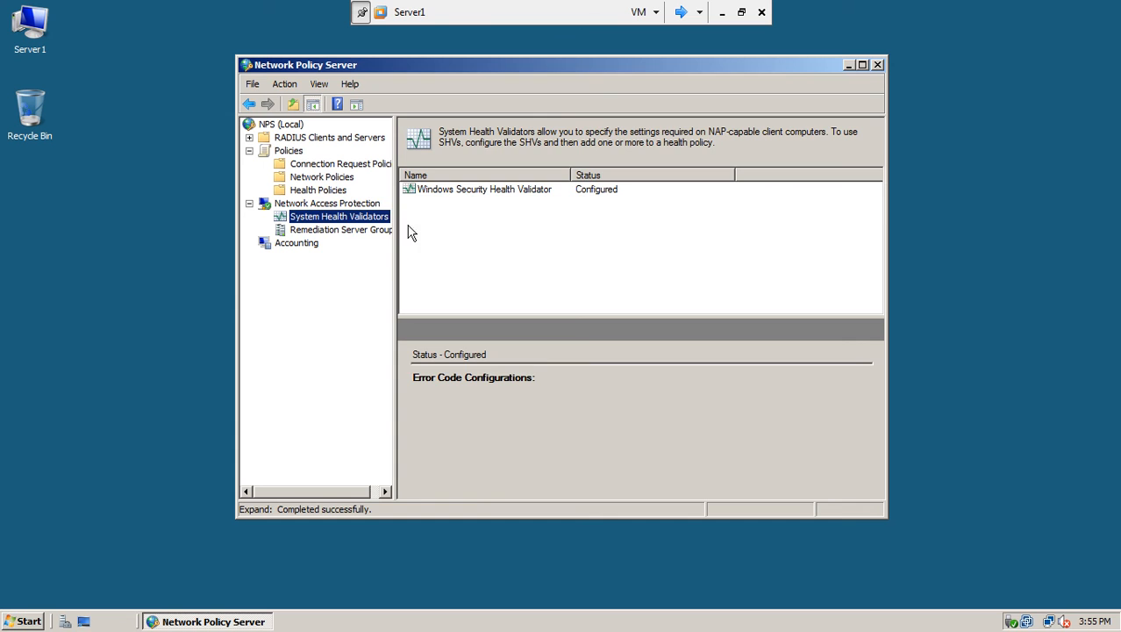
left_click(361, 229)
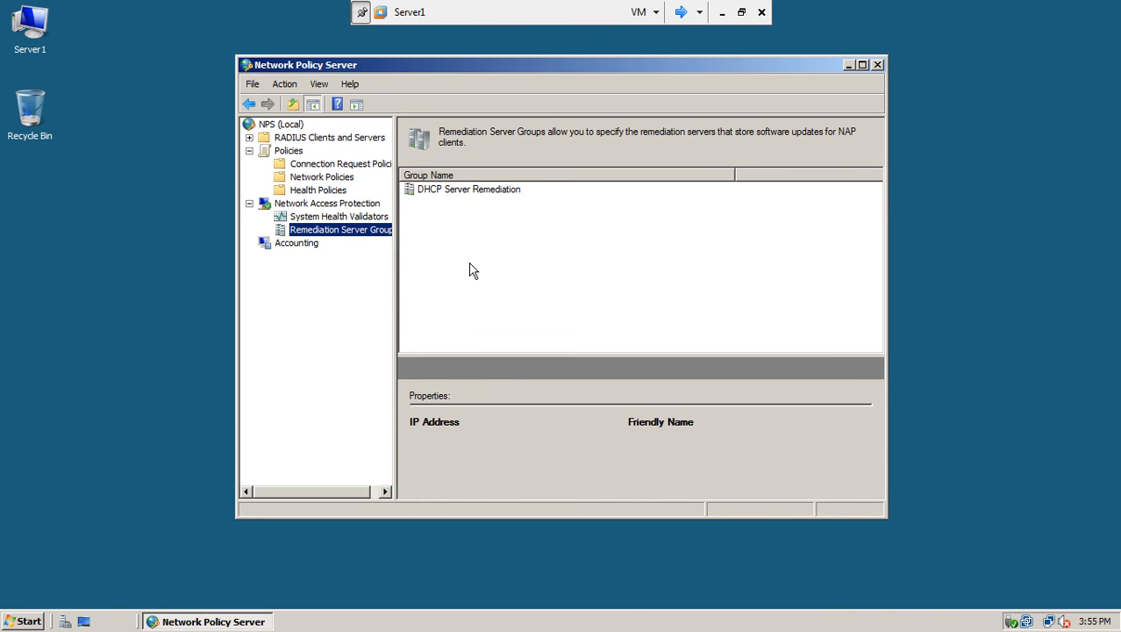
left_click(298, 245)
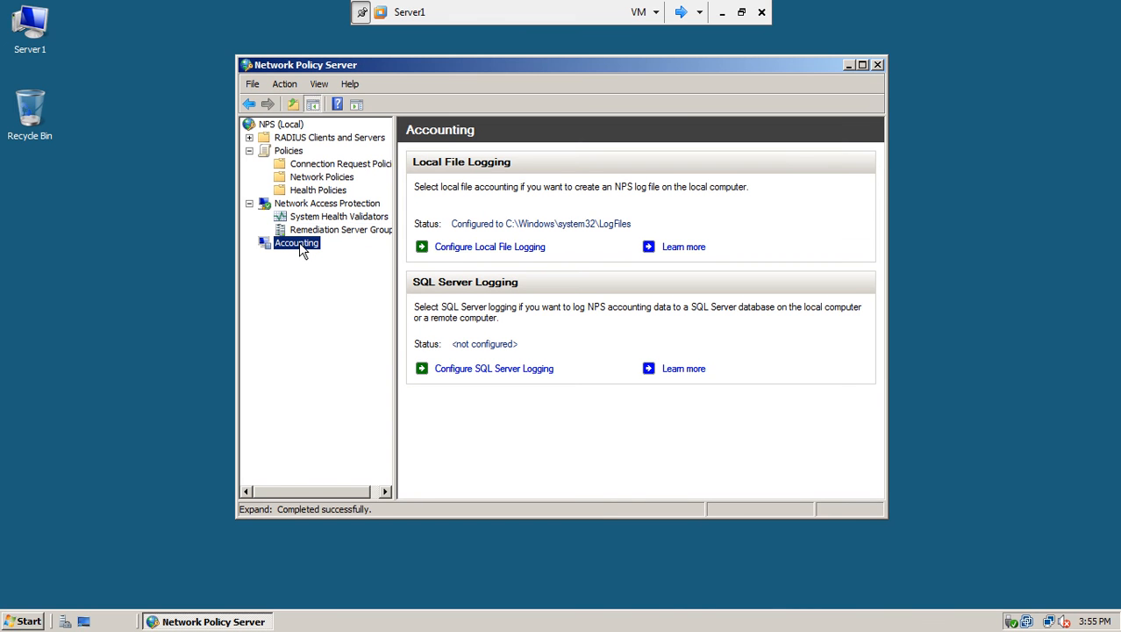
left_click(877, 66)
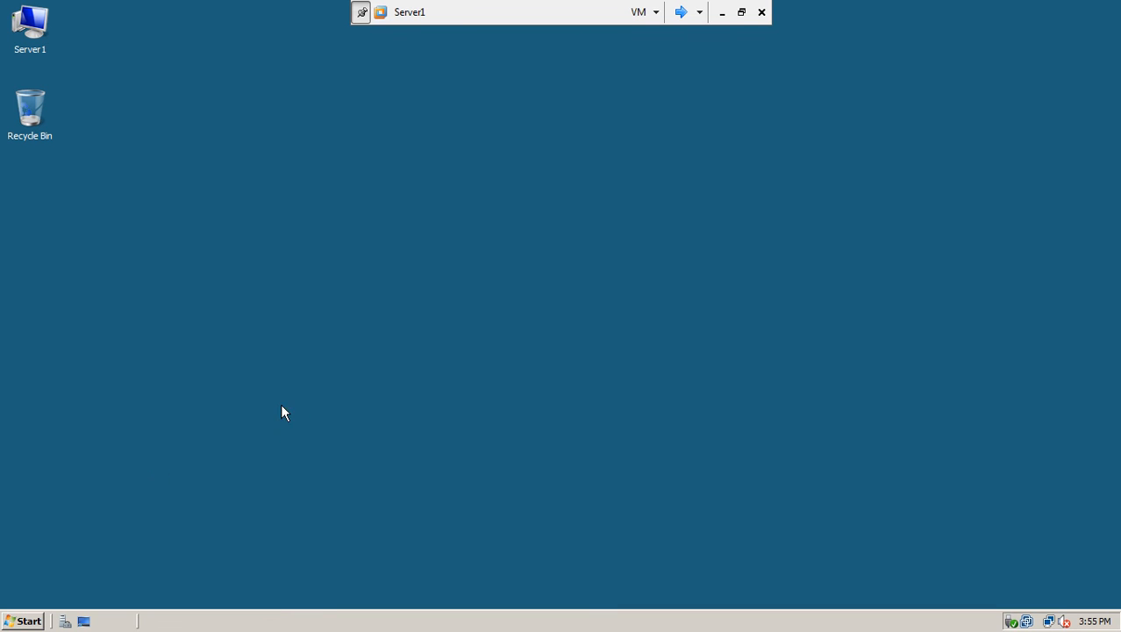
Open the DHCP console and the IPv4 properties of server1.test.com.
left_click(24, 621)
mouse_move(246, 418)
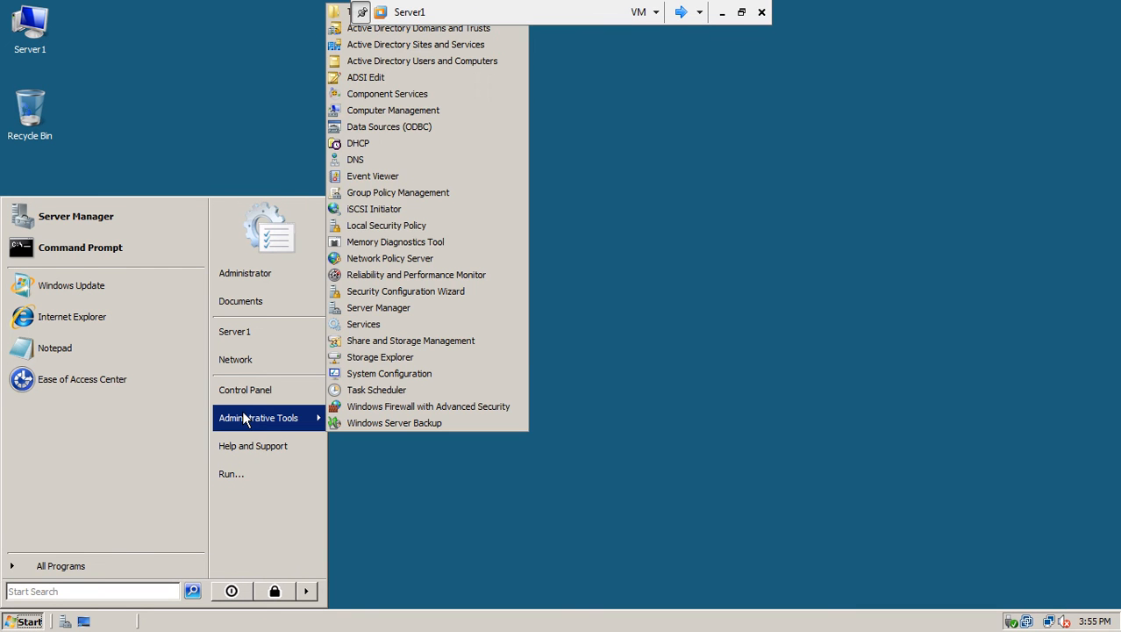
left_click(403, 144)
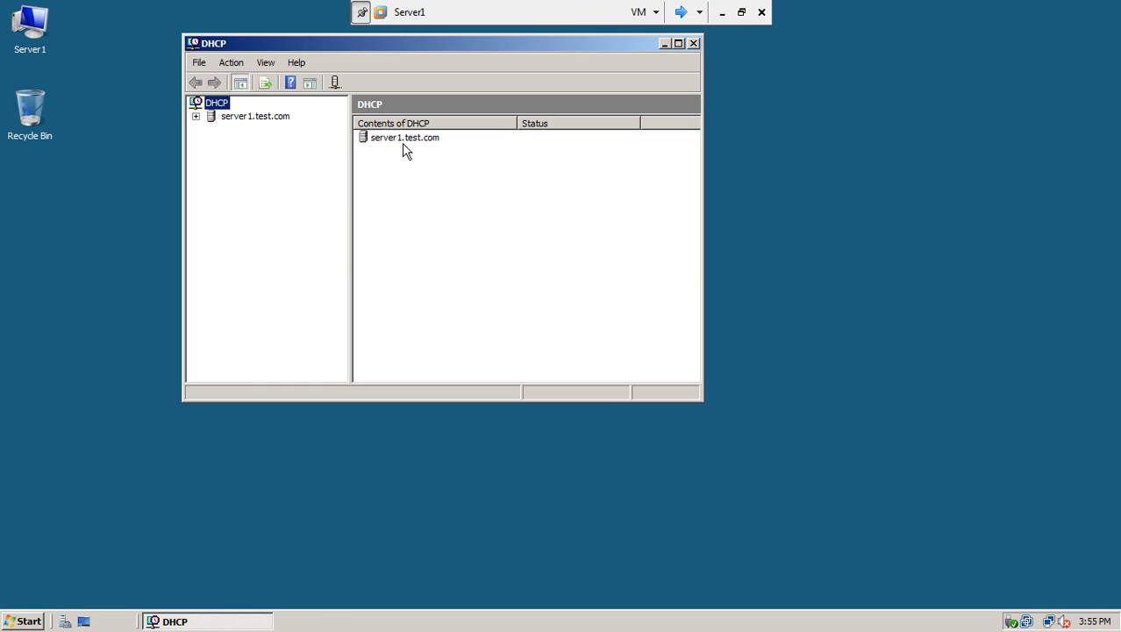
left_click(195, 117)
left_click(211, 129)
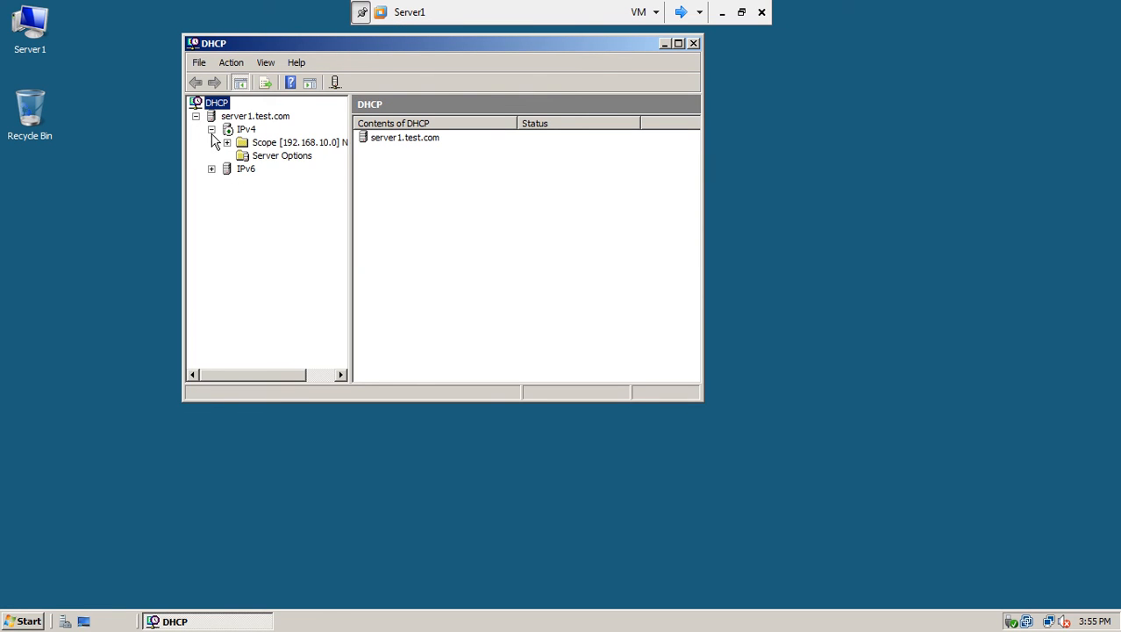
left_click(242, 130)
right_click(243, 130)
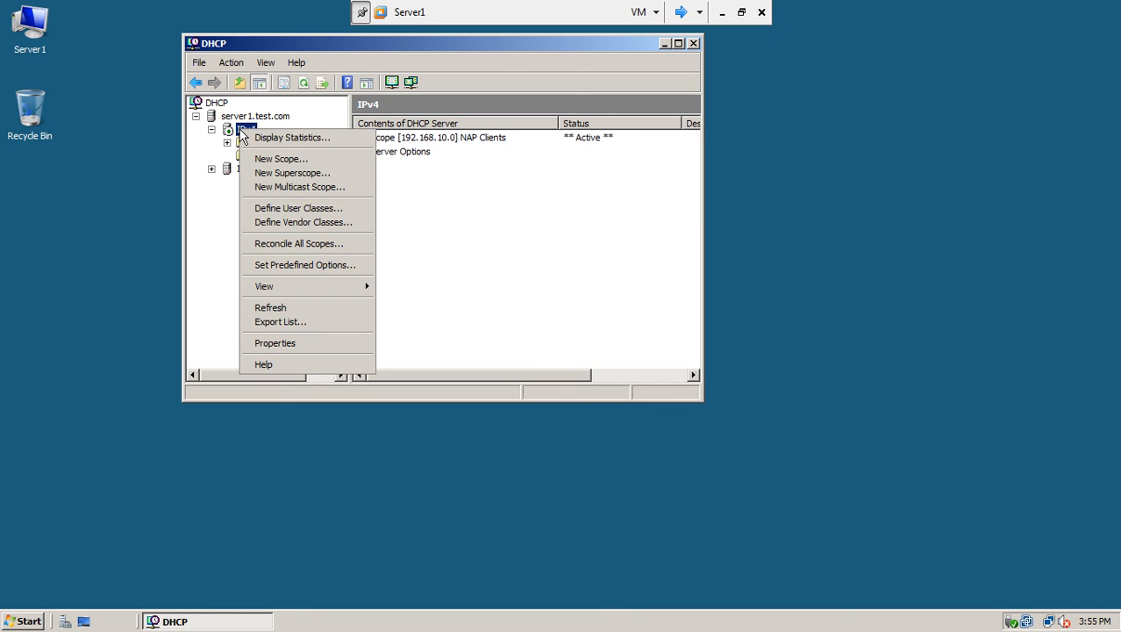
left_click(275, 343)
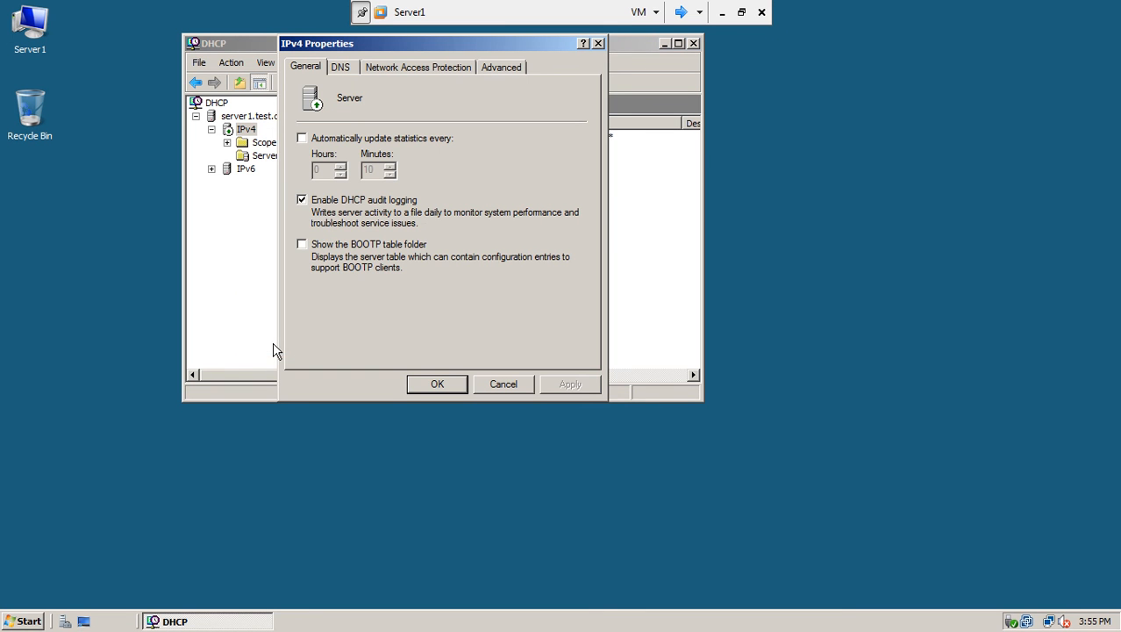
Enable NAP on all scopes with Restricted Access when NPS is unreachable, then close DHCP.
left_click(432, 69)
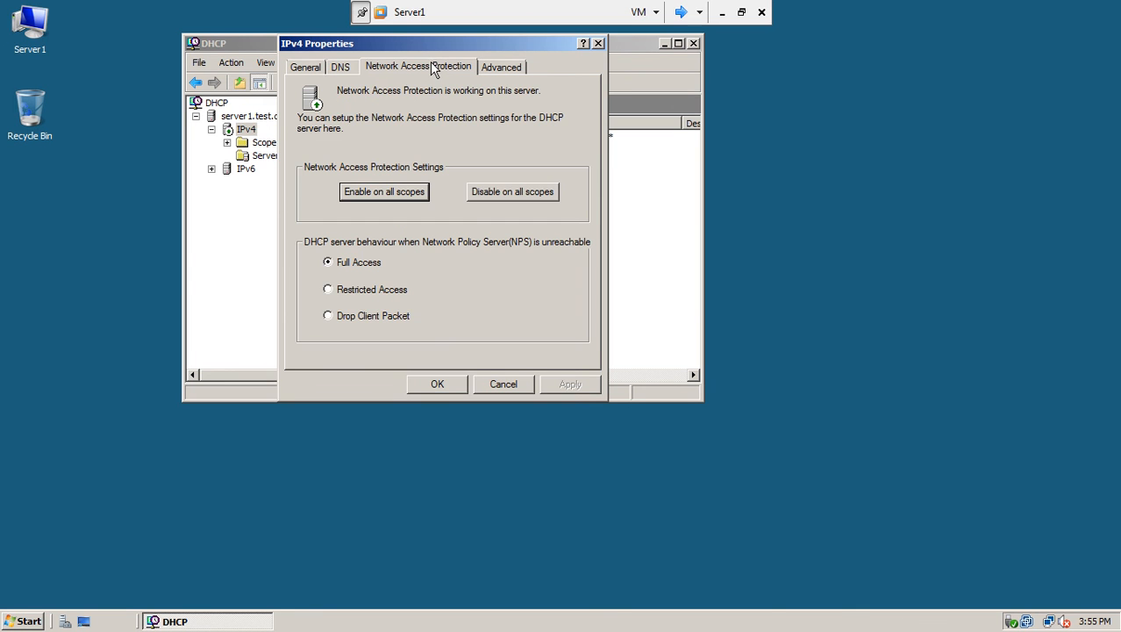
left_click(381, 193)
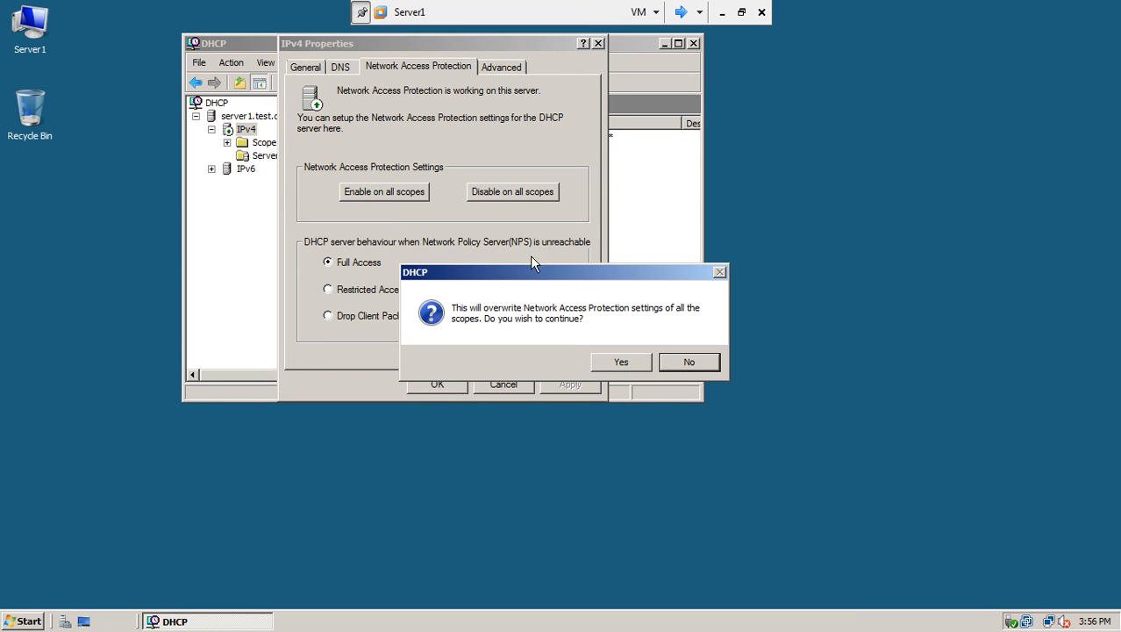
left_click(609, 361)
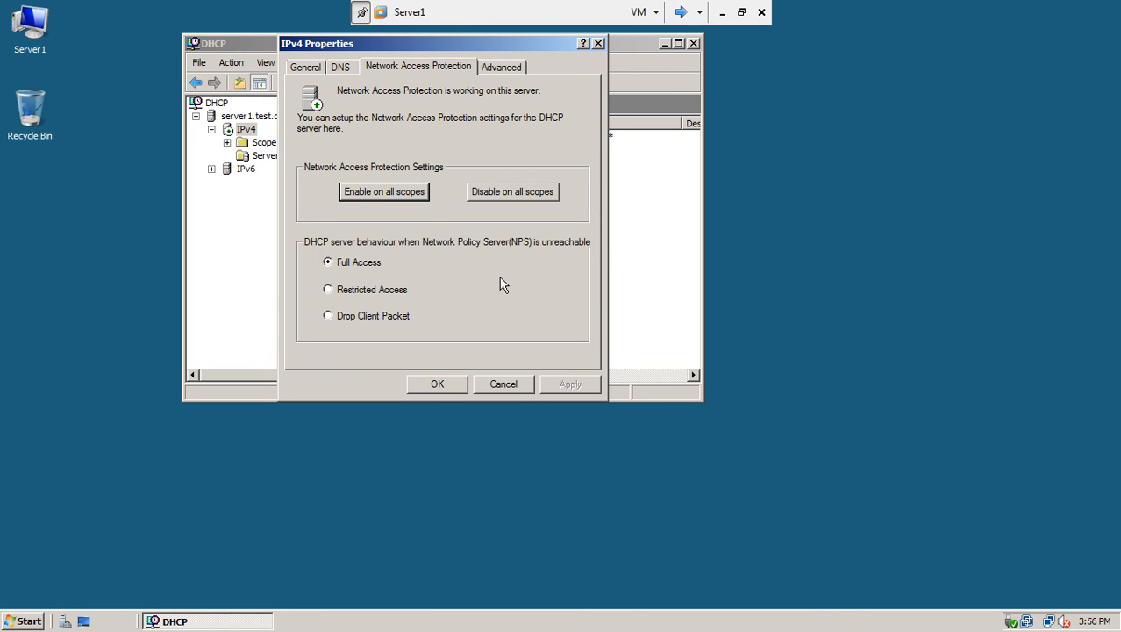
left_click(328, 290)
left_click(569, 384)
left_click(376, 190)
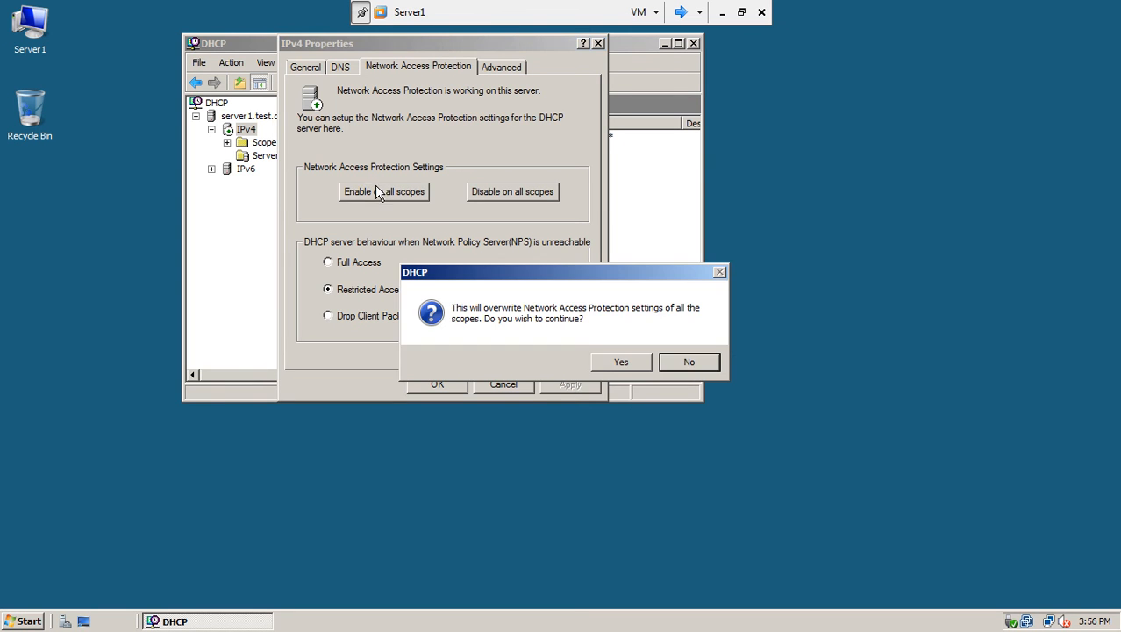
left_click(615, 360)
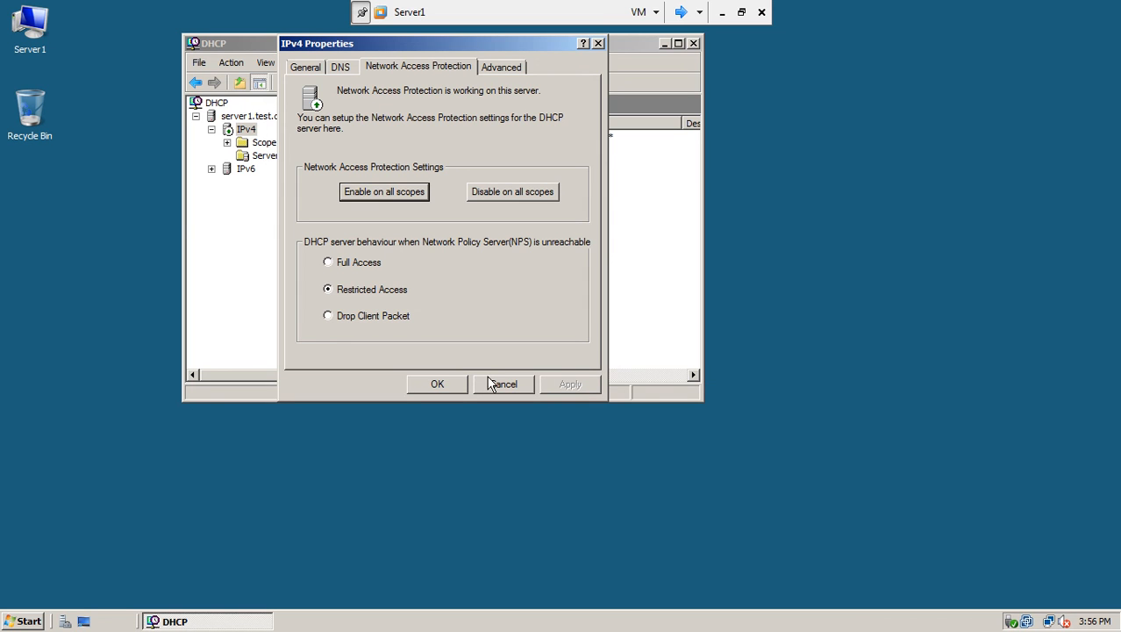
left_click(445, 390)
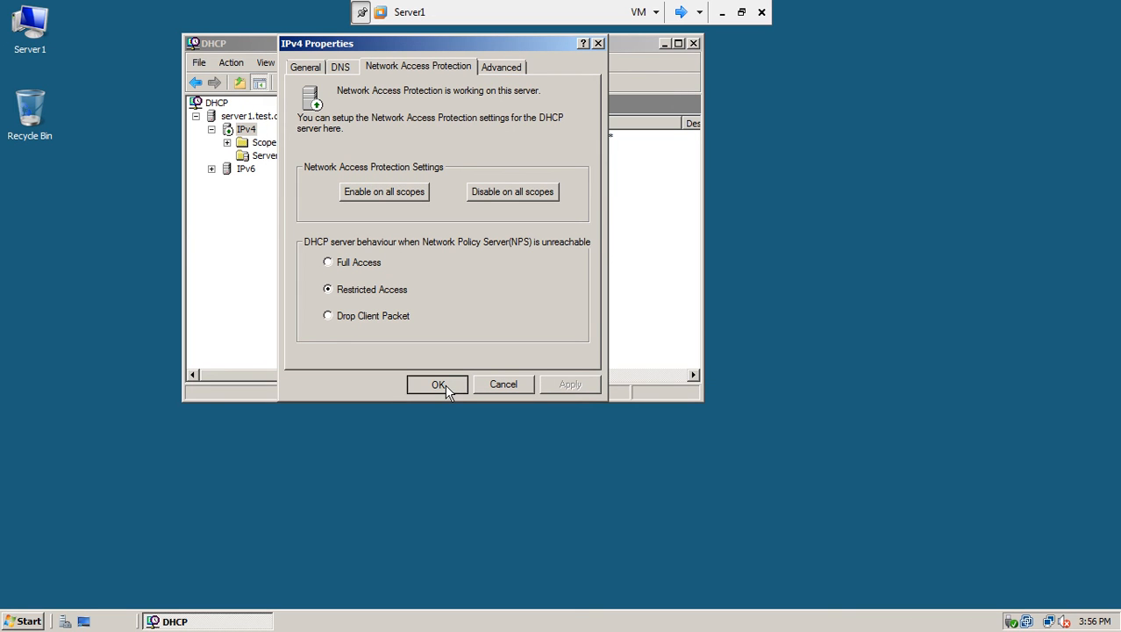
left_click(438, 386)
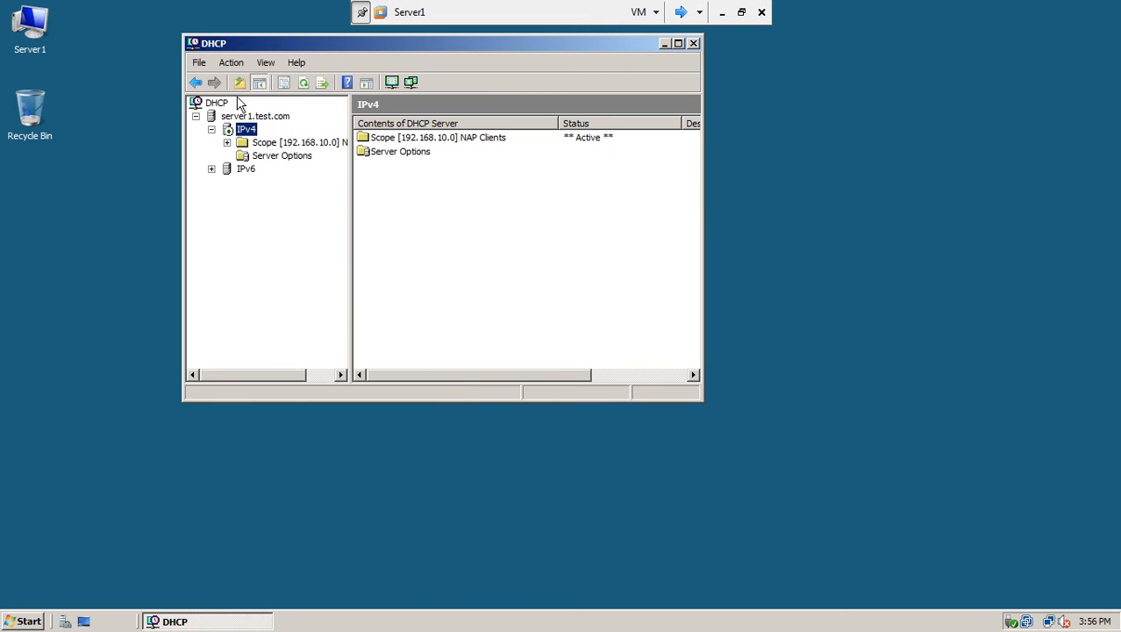
left_click(304, 85)
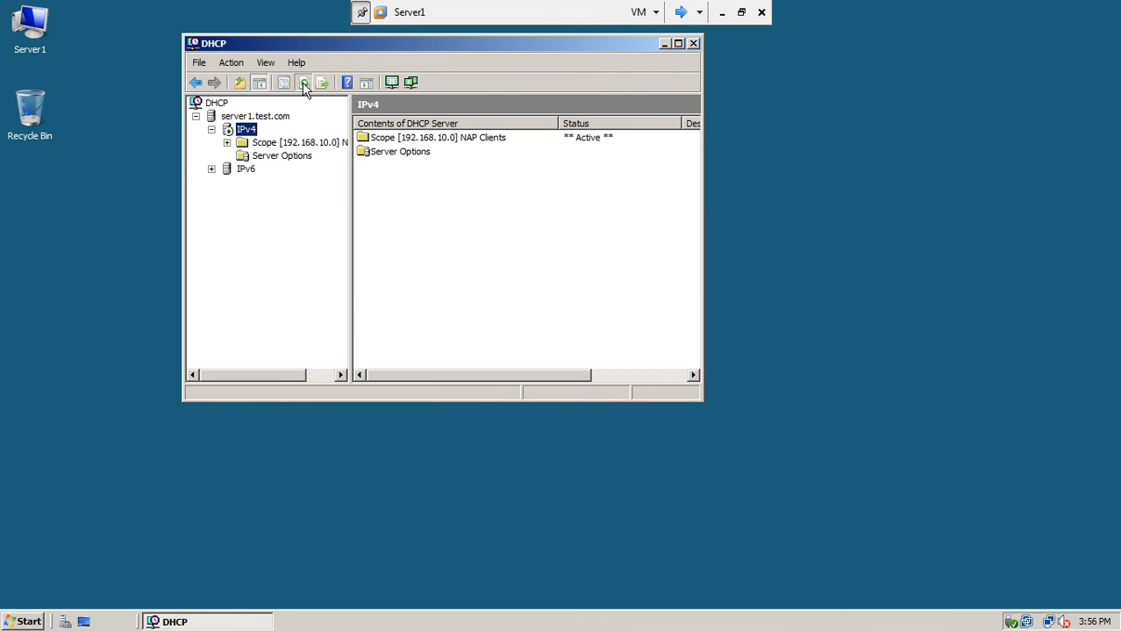
left_click(693, 43)
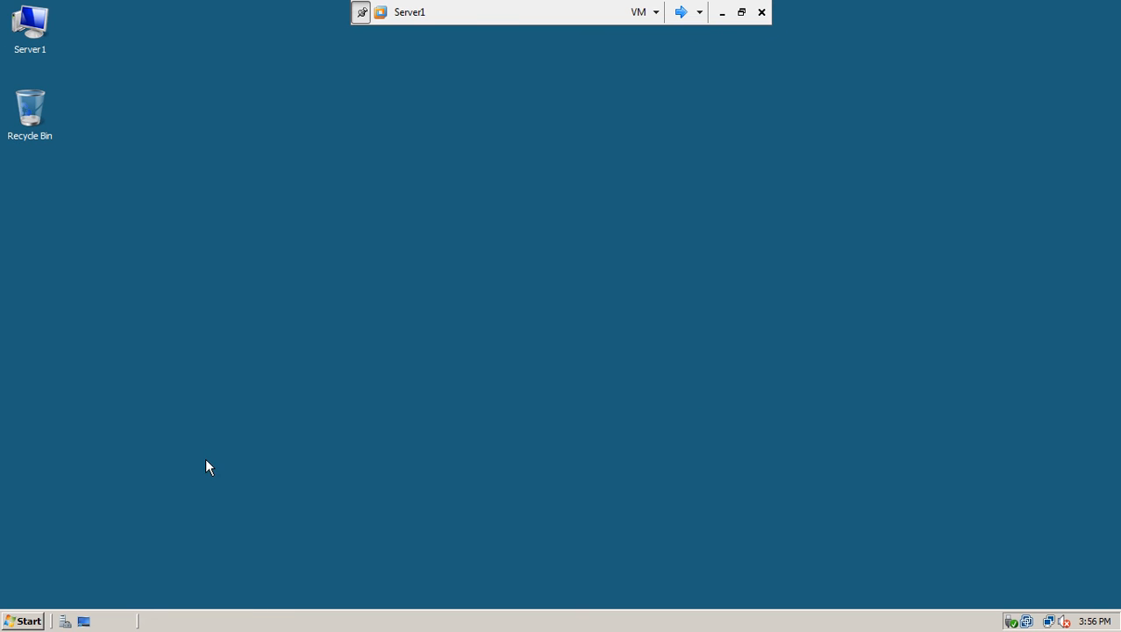
Launch Group Policy Management after briefly opening and closing System Configuration.
left_click(21, 621)
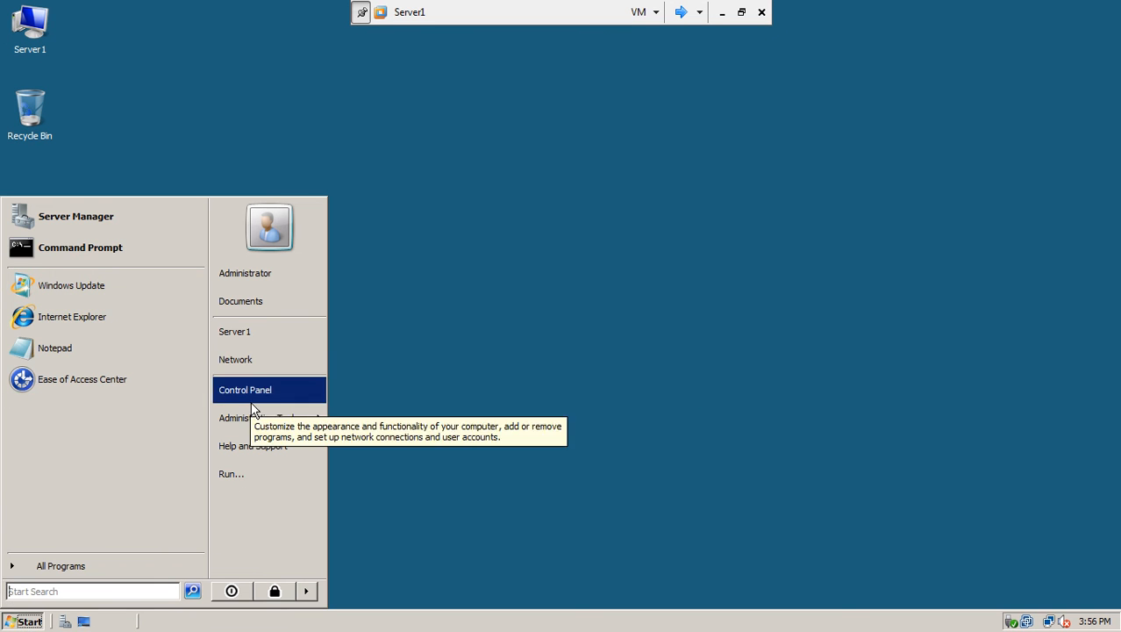
mouse_move(255, 416)
left_click(423, 379)
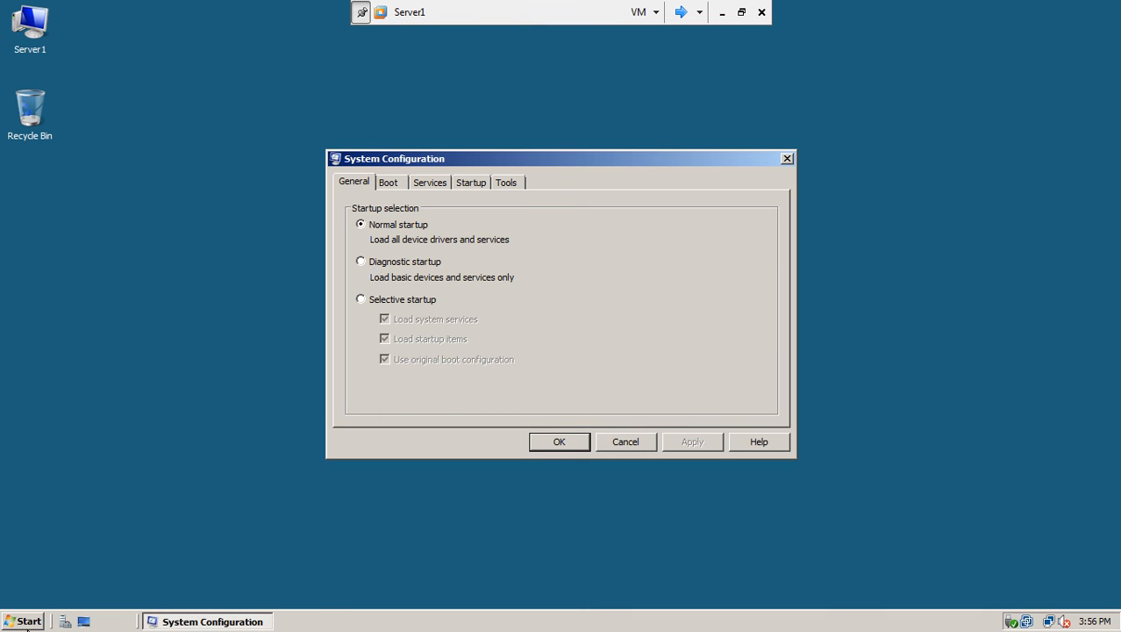
left_click(785, 159)
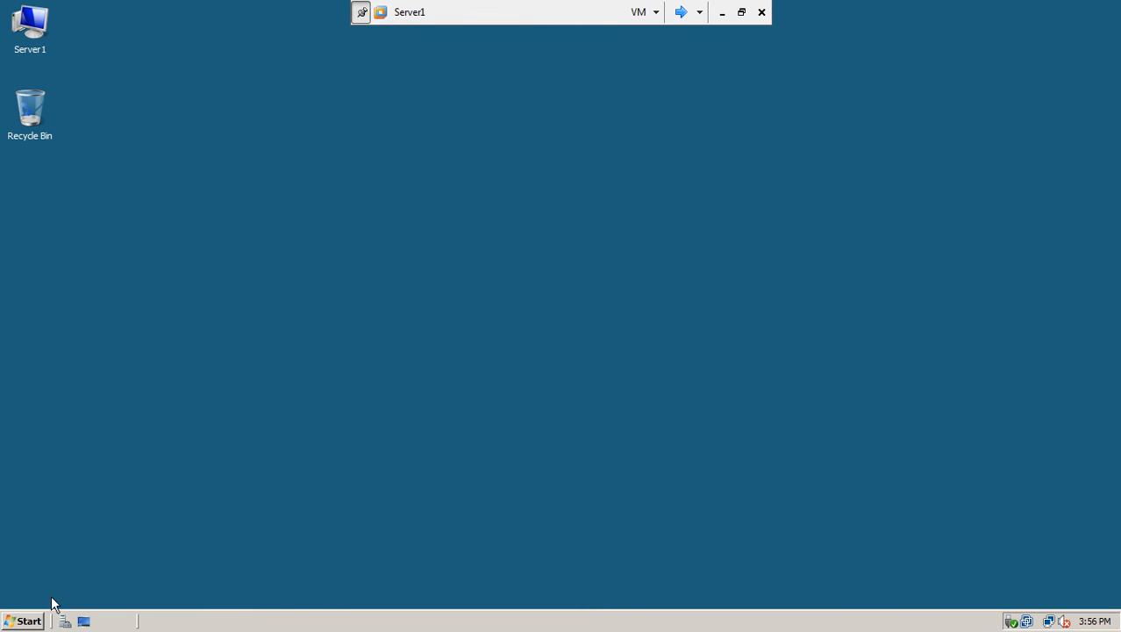
left_click(27, 621)
mouse_move(240, 424)
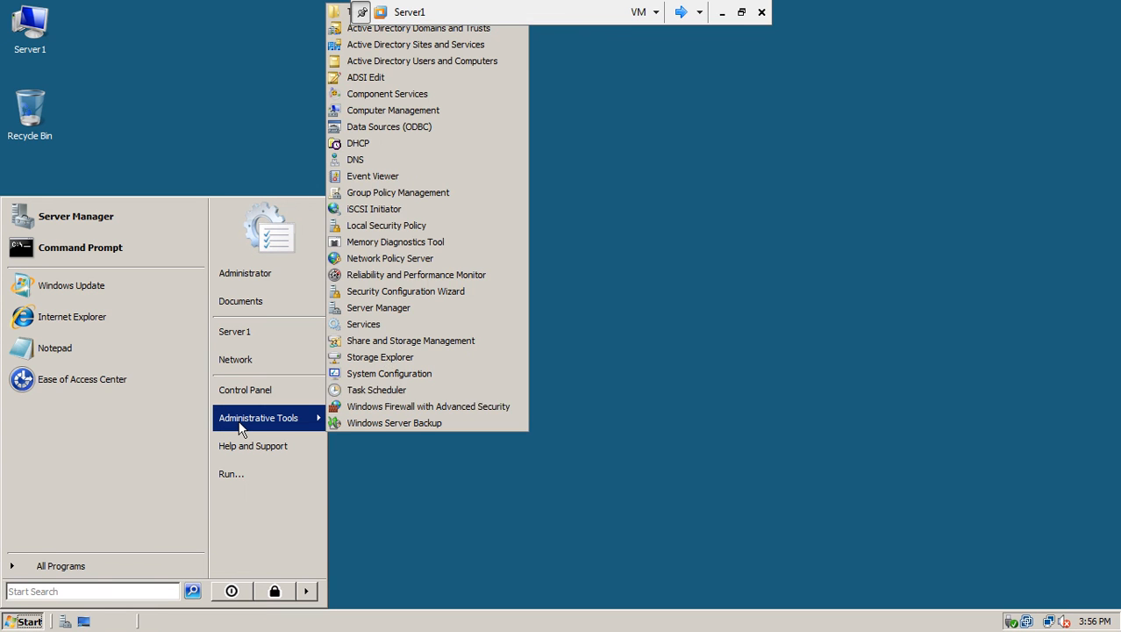
left_click(461, 192)
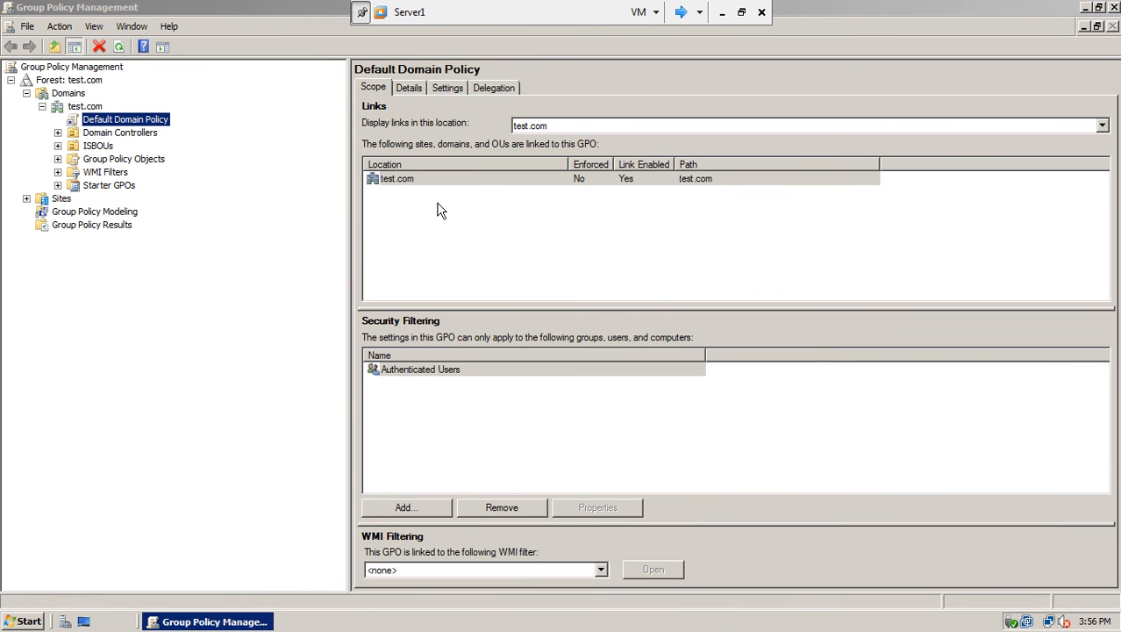
Edit the Default Domain Policy in a maximized editor with a widened tree pane.
left_click(128, 119)
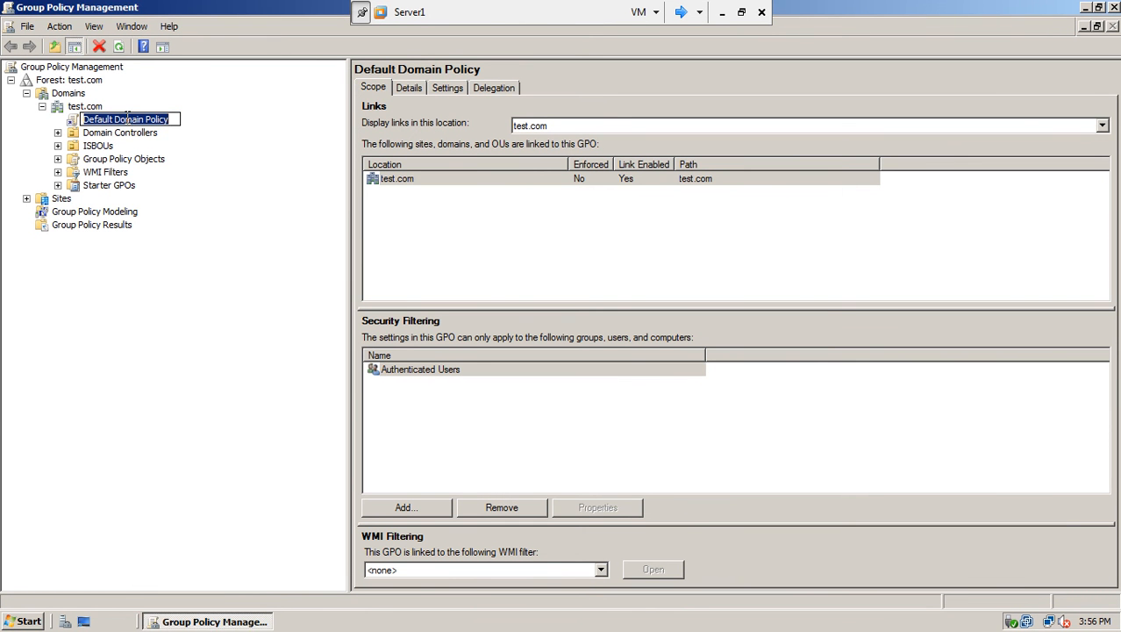
key("Escape")
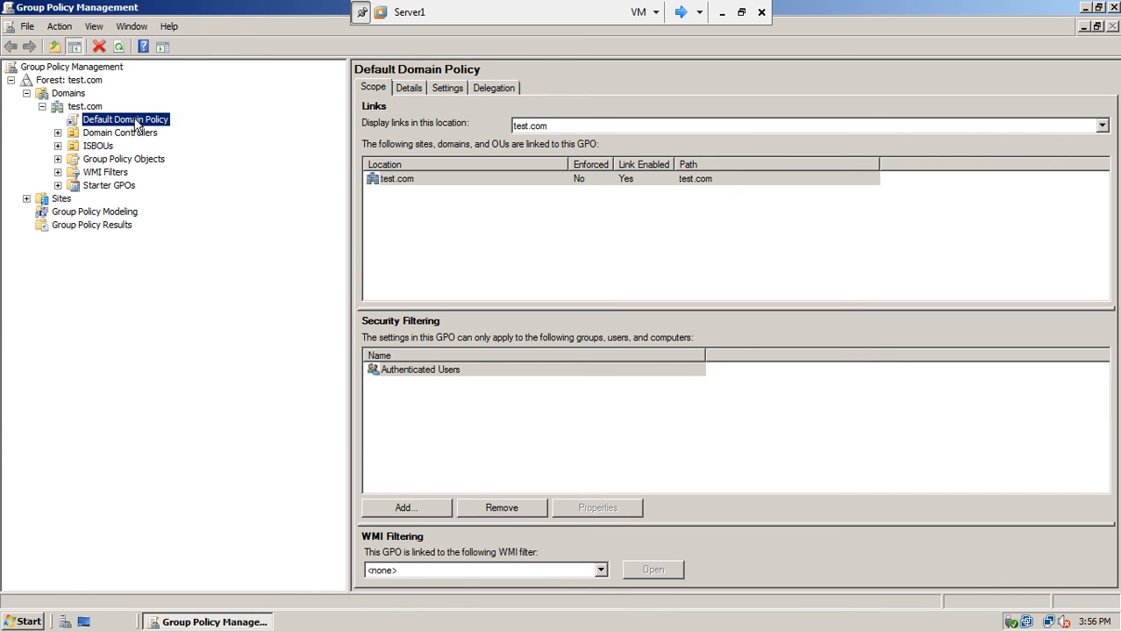
right_click(136, 124)
left_click(160, 128)
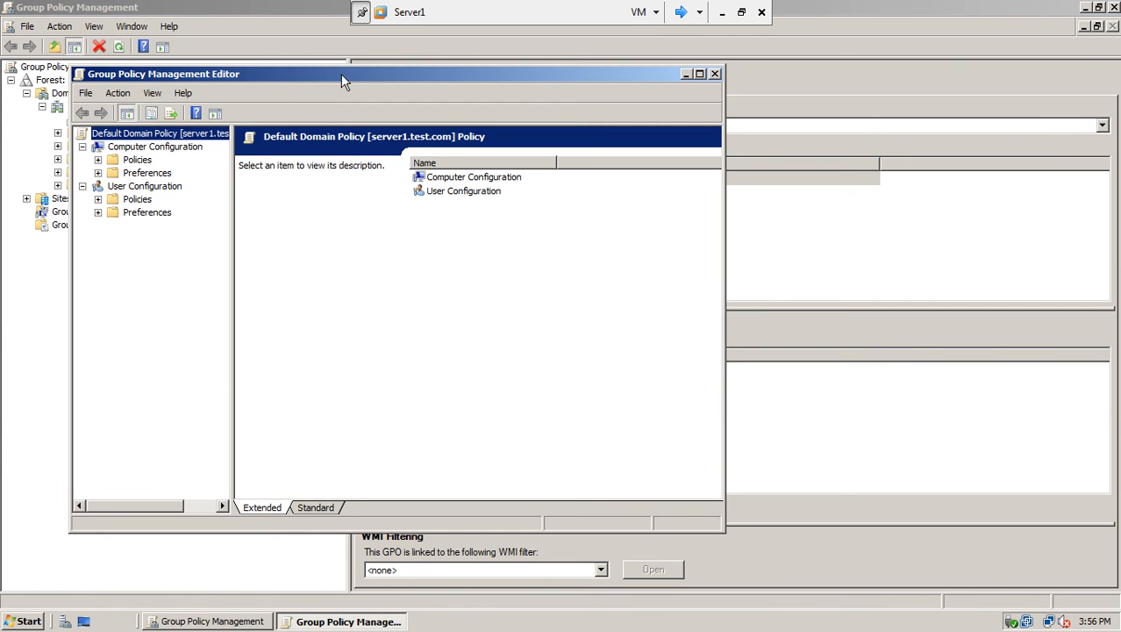
left_click(699, 75)
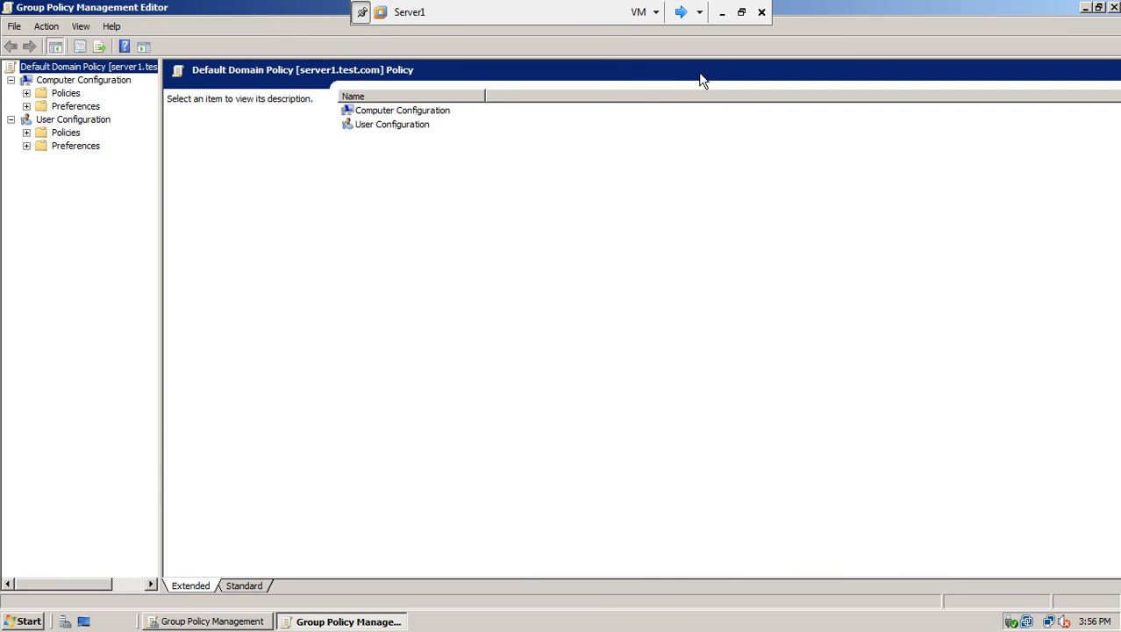
left_click(57, 82)
left_click(54, 122)
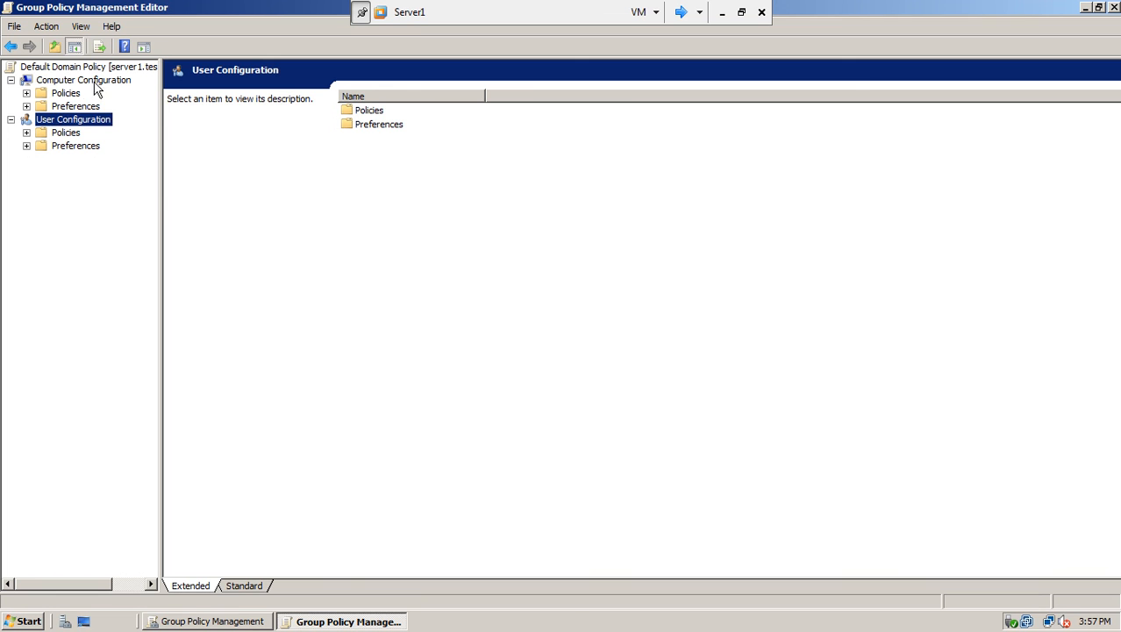
left_click_drag(160, 197, 321, 212)
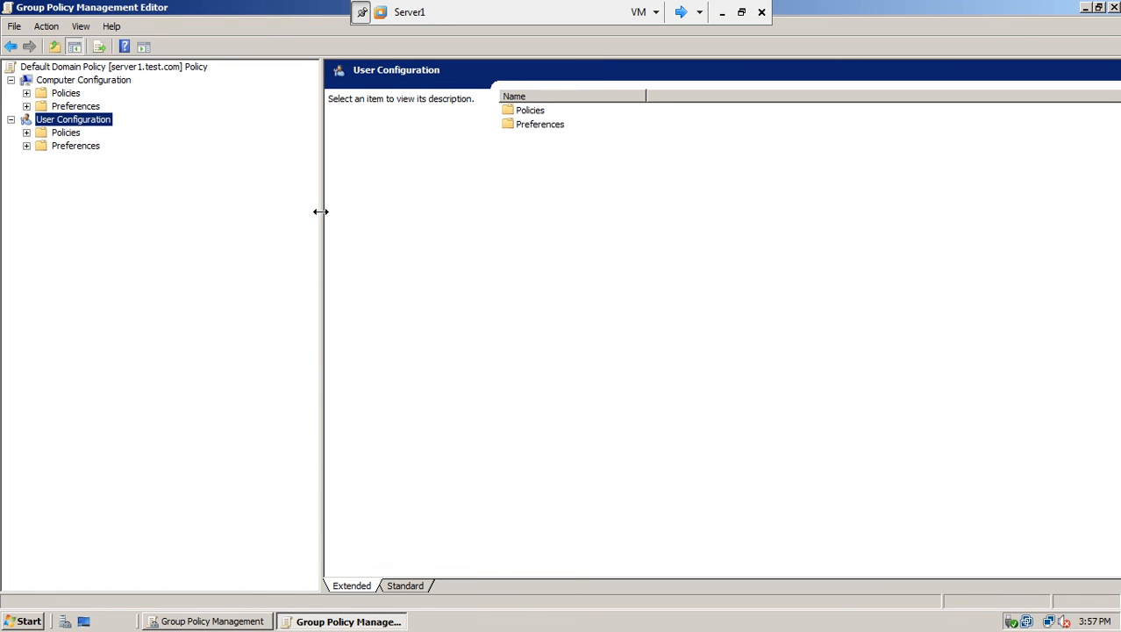
Navigate to Security Settings > Network Access Protection > NAP Client Configuration > Enforcement Clients.
left_click(27, 93)
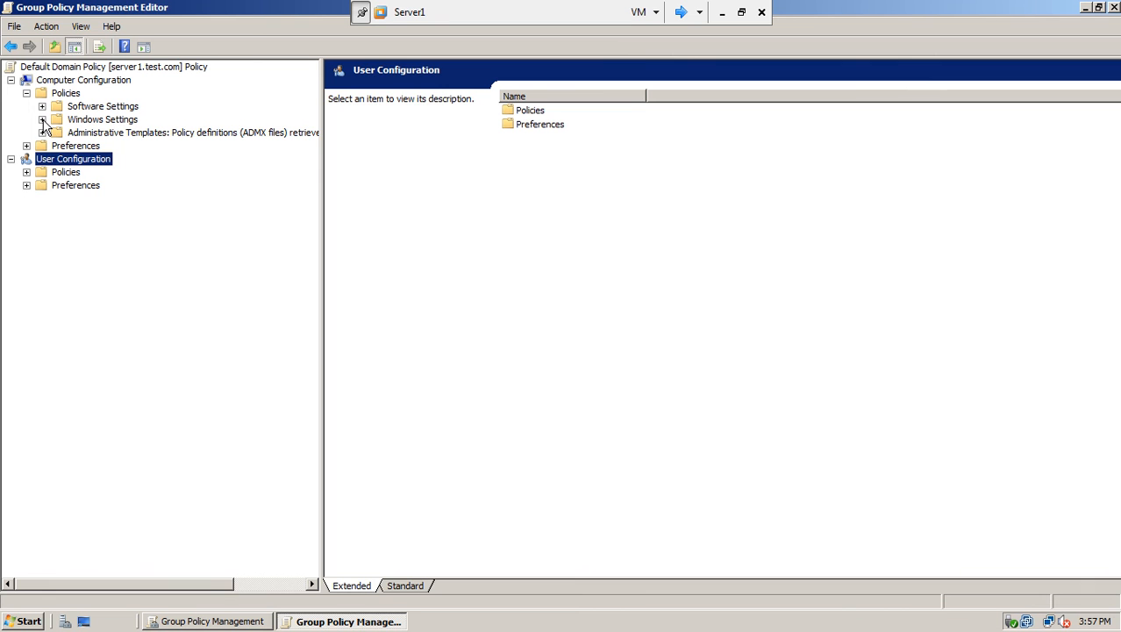
left_click(43, 120)
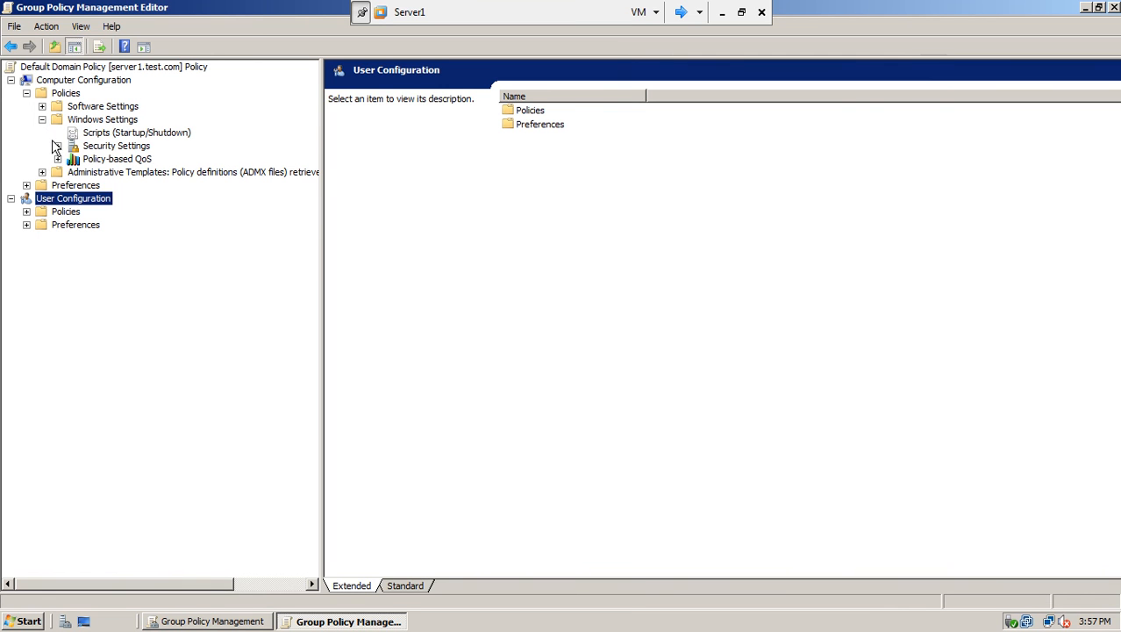
left_click(58, 146)
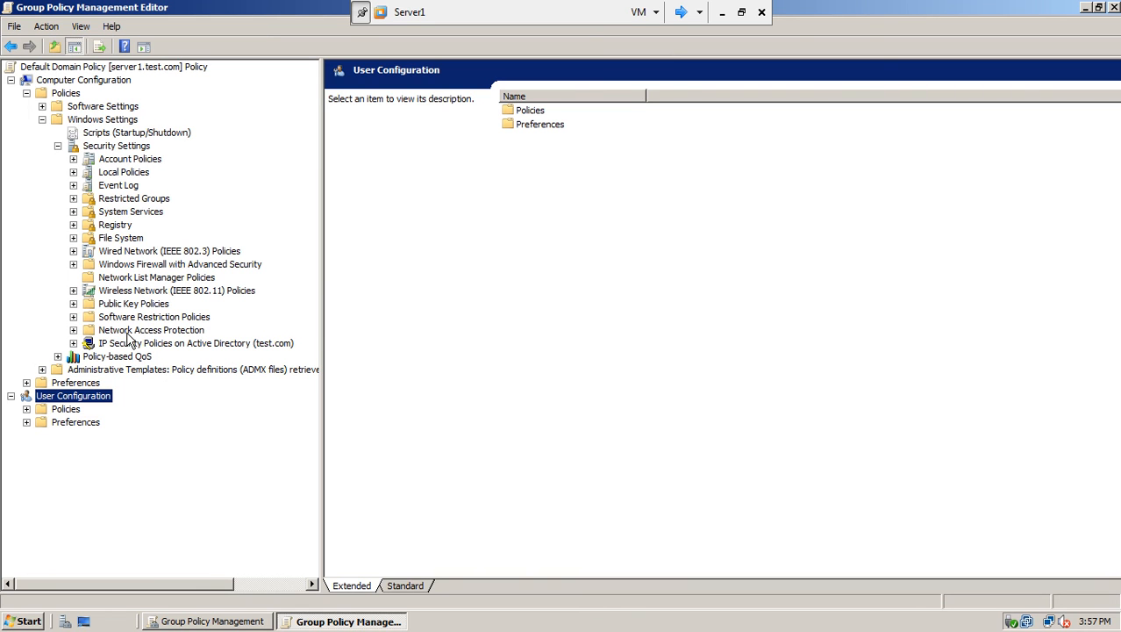
left_click(73, 330)
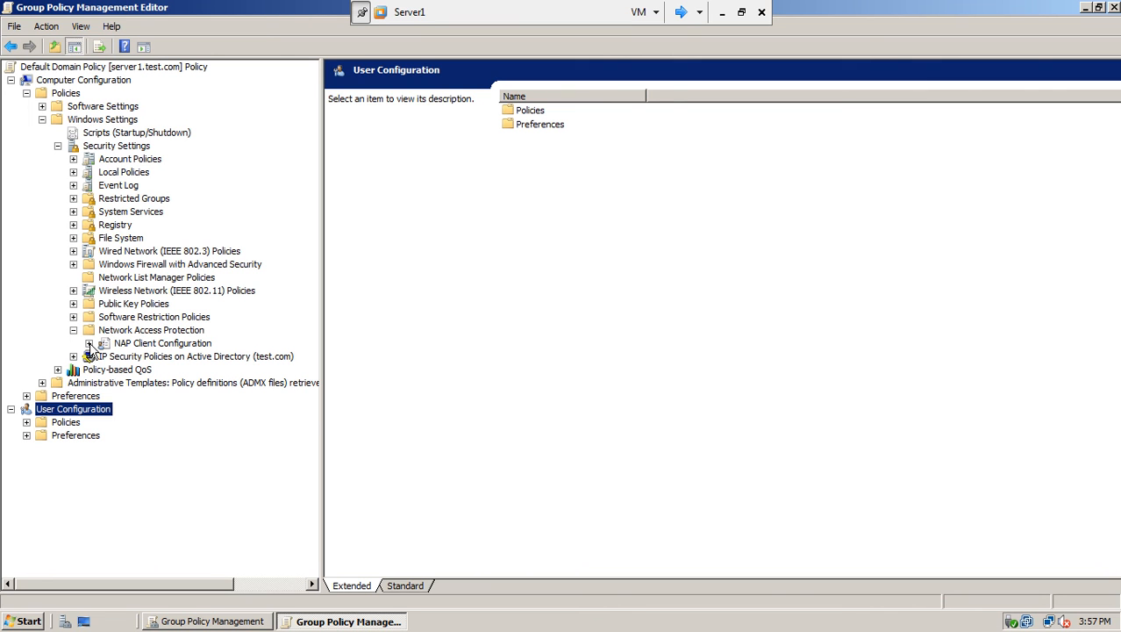
left_click(89, 343)
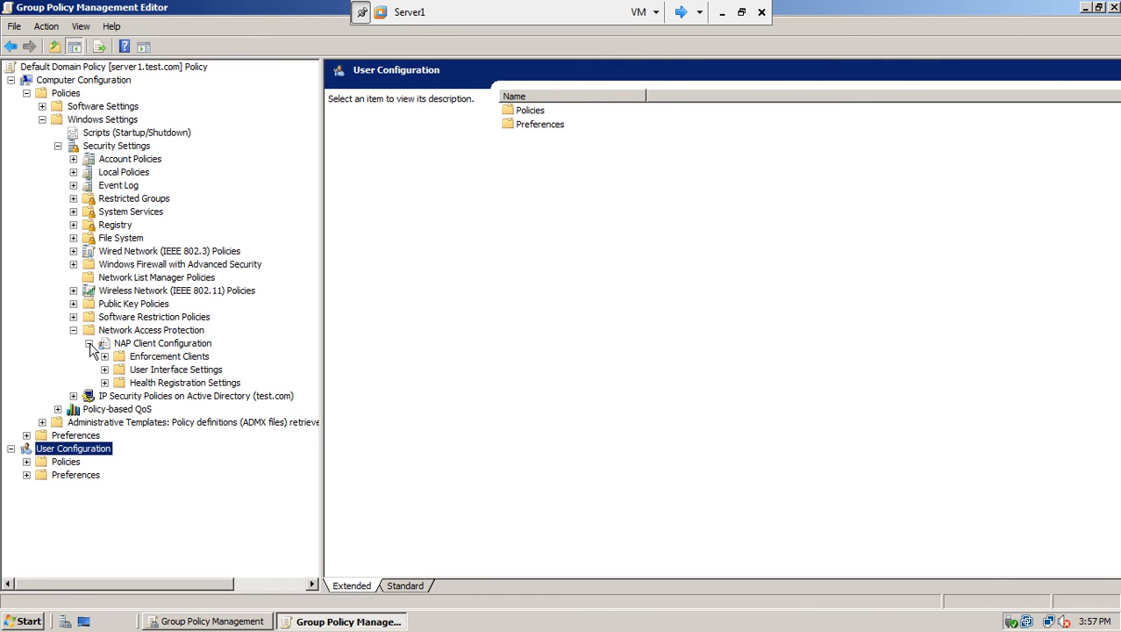
left_click(151, 360)
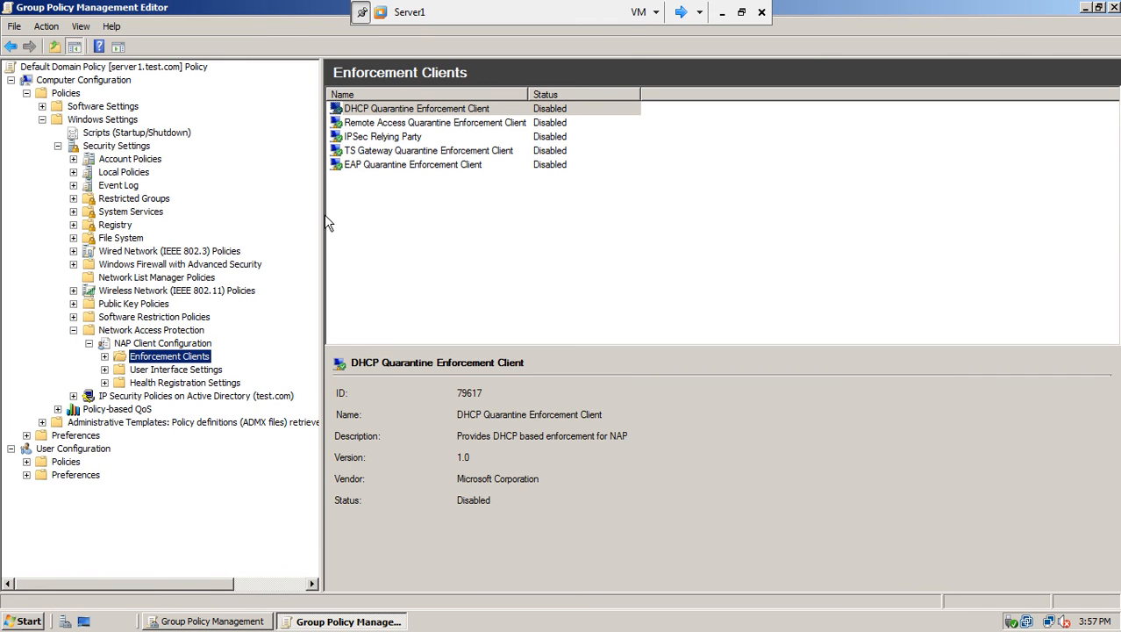
Enable the DHCP Quarantine Enforcement Client, then show the System Services list.
left_click(395, 110)
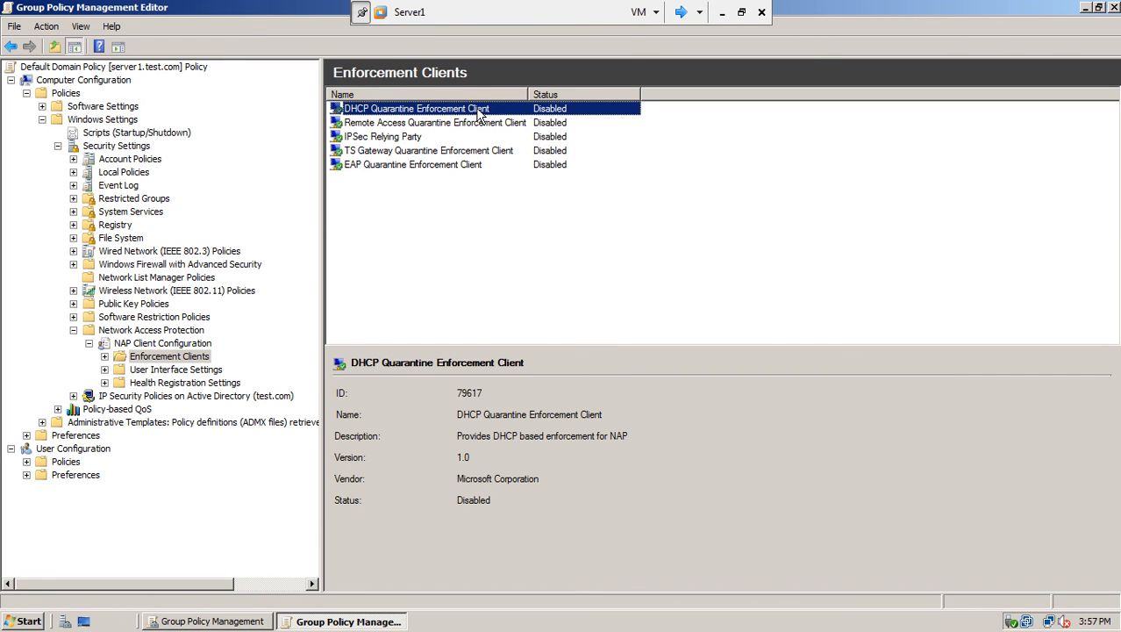
double_click(479, 112)
left_click(442, 226)
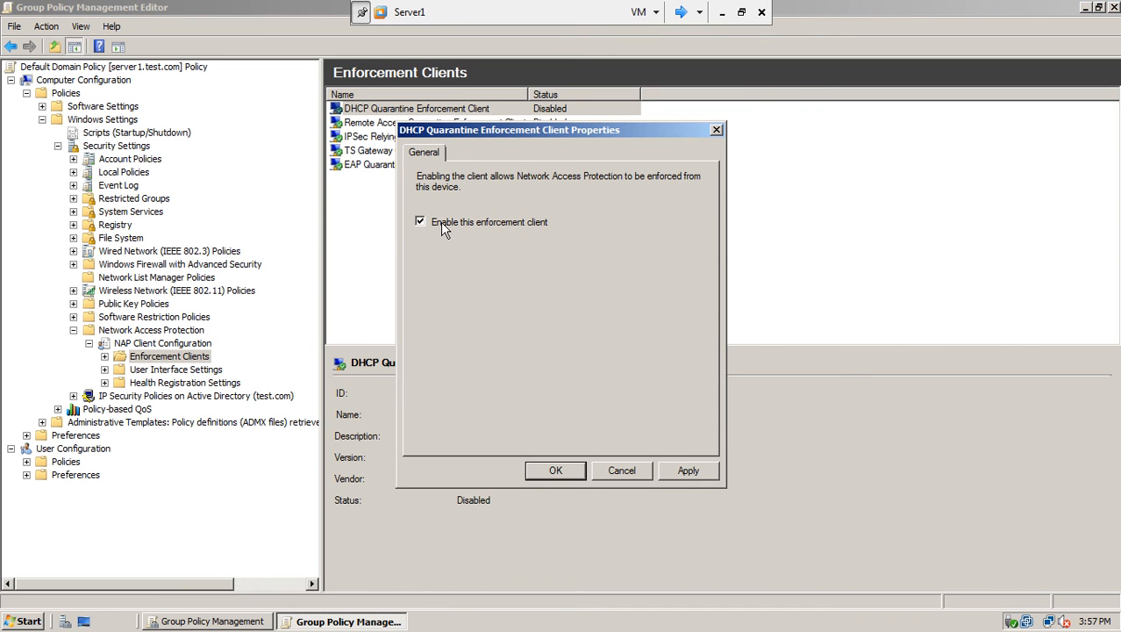
left_click(688, 474)
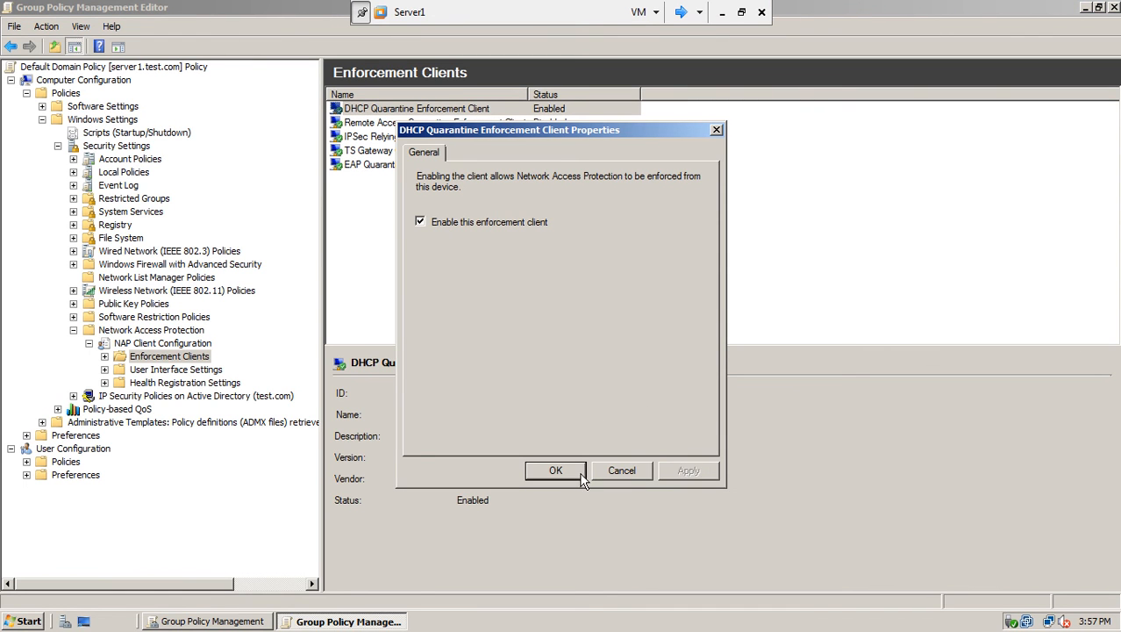
left_click(572, 471)
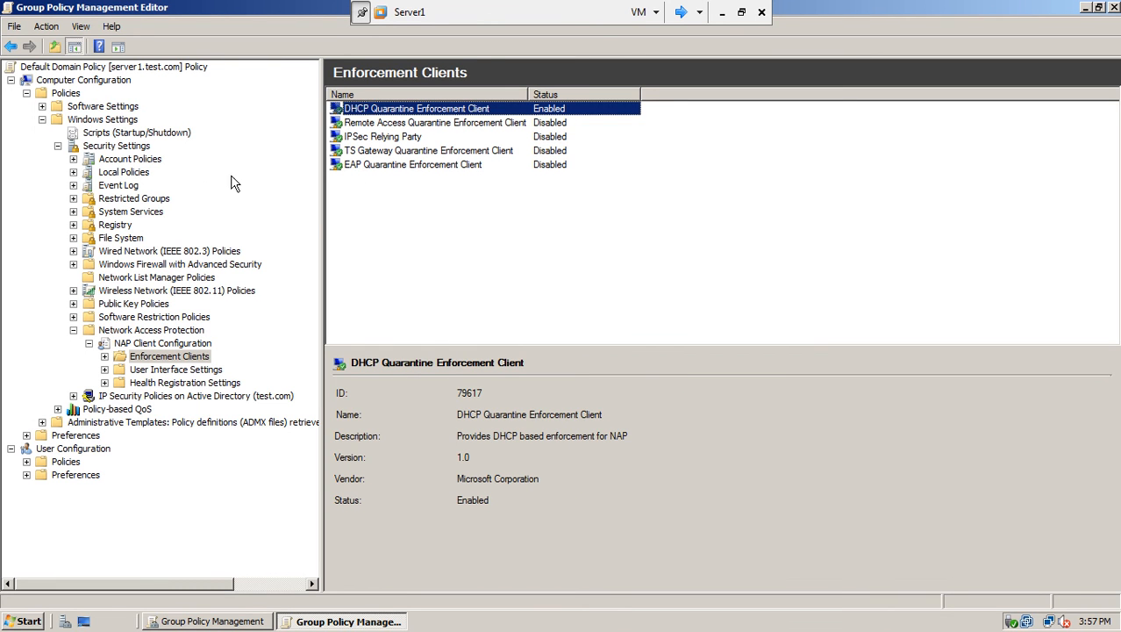
left_click(140, 214)
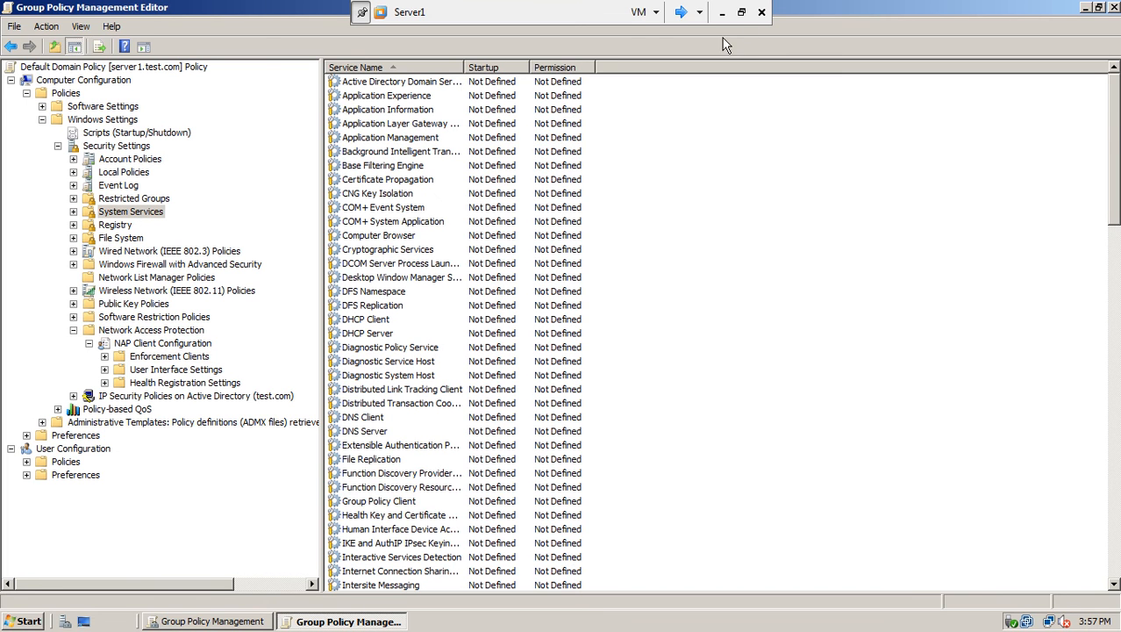
Define the Network Access Protection Agent service policy with Automatic startup mode.
left_click_drag(464, 65, 672, 79)
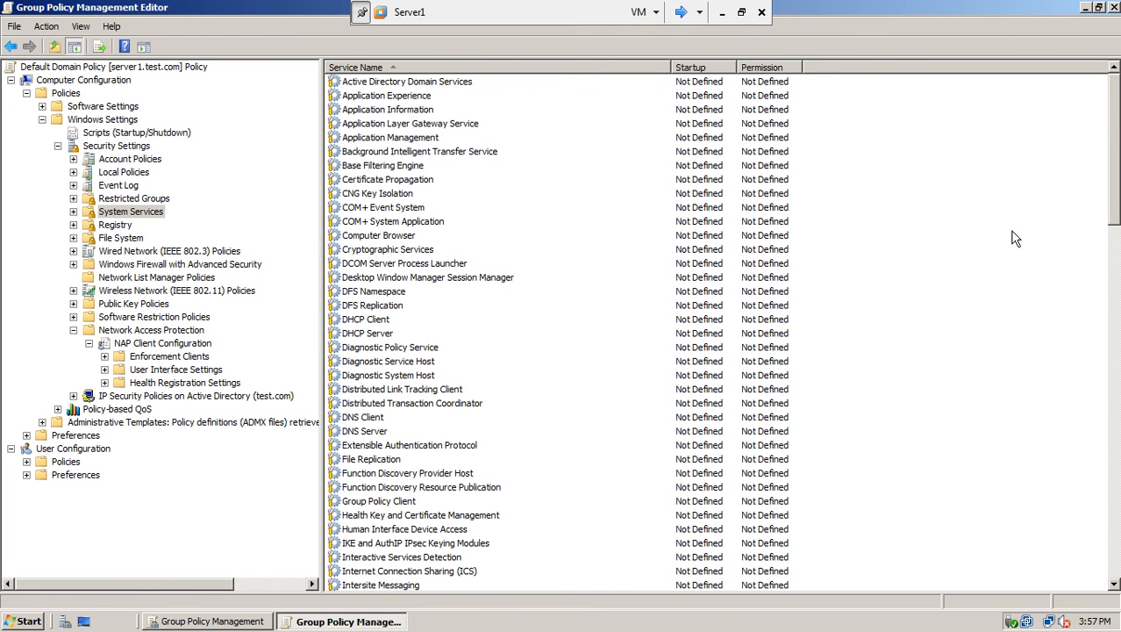
left_click_drag(1117, 117, 1116, 224)
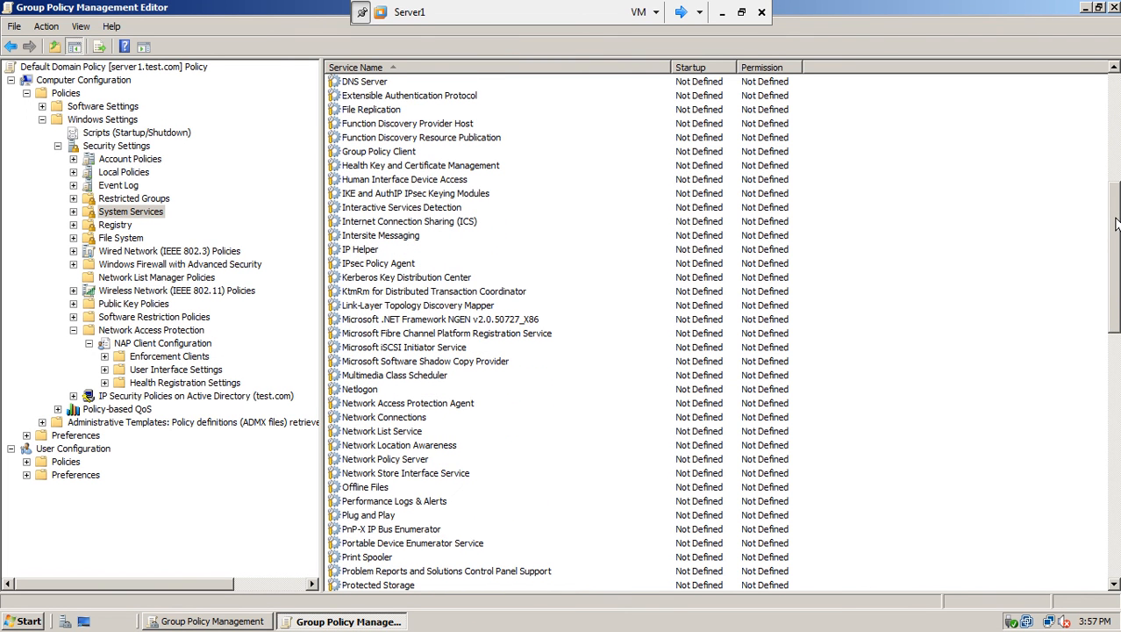
left_click(386, 406)
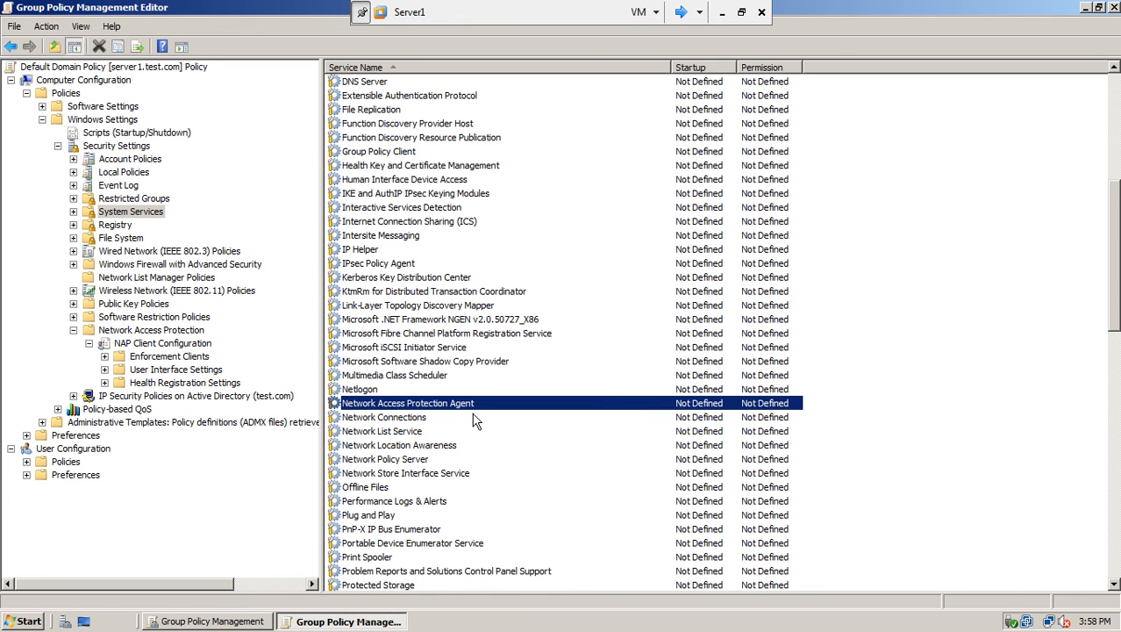
double_click(468, 405)
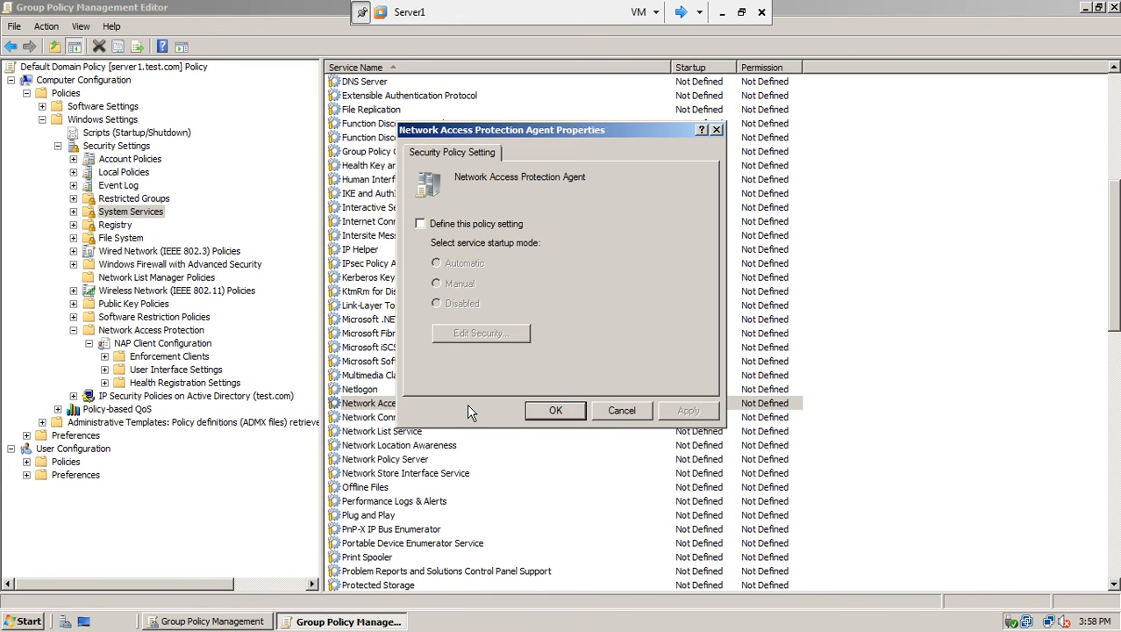
left_click(431, 227)
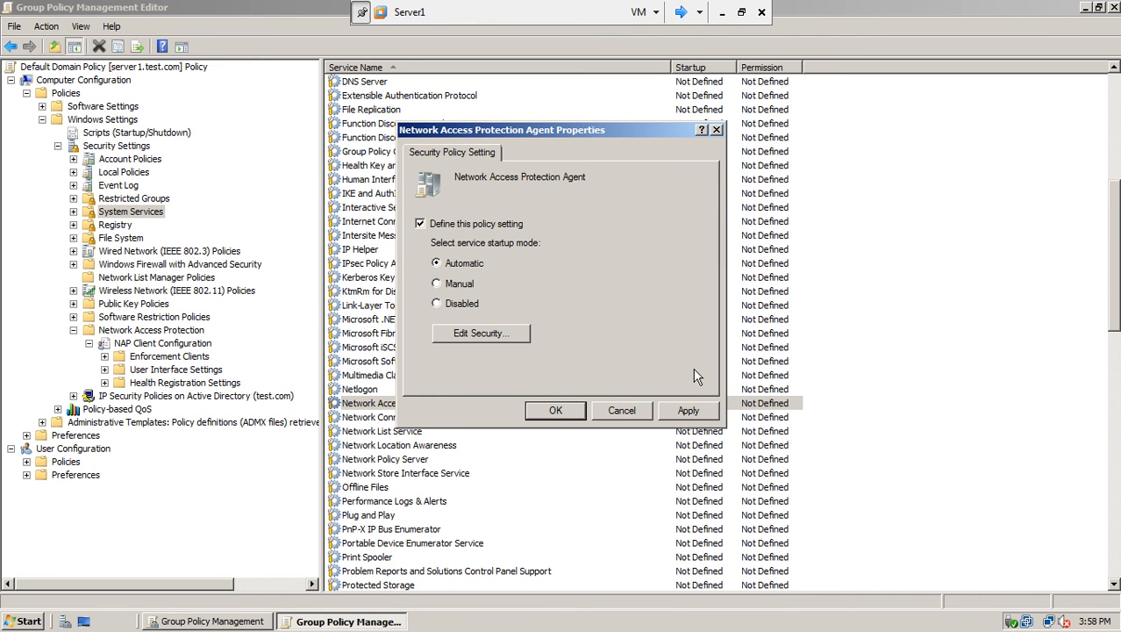
left_click(687, 412)
left_click(568, 412)
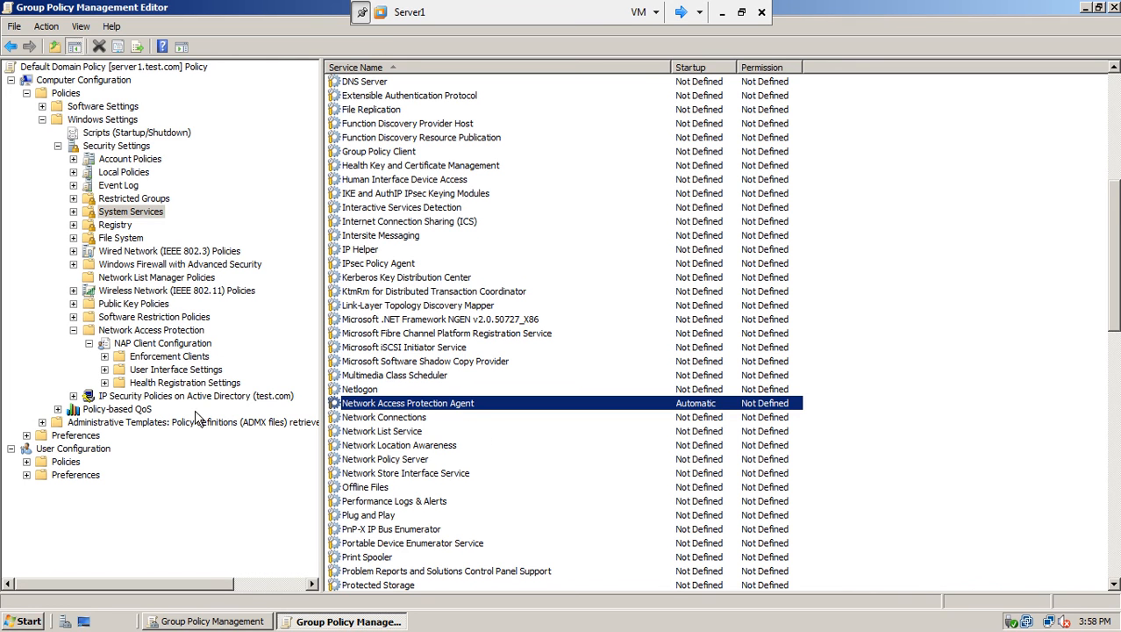
Navigate to Administrative Templates > Windows Components > Security Center.
left_click(42, 122)
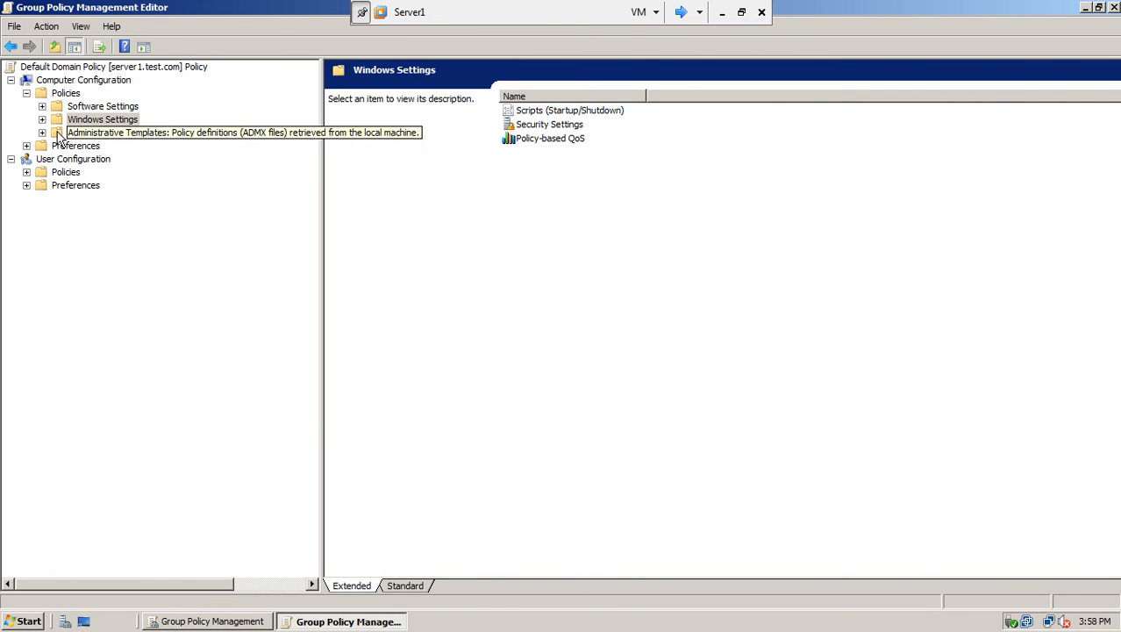
left_click(43, 133)
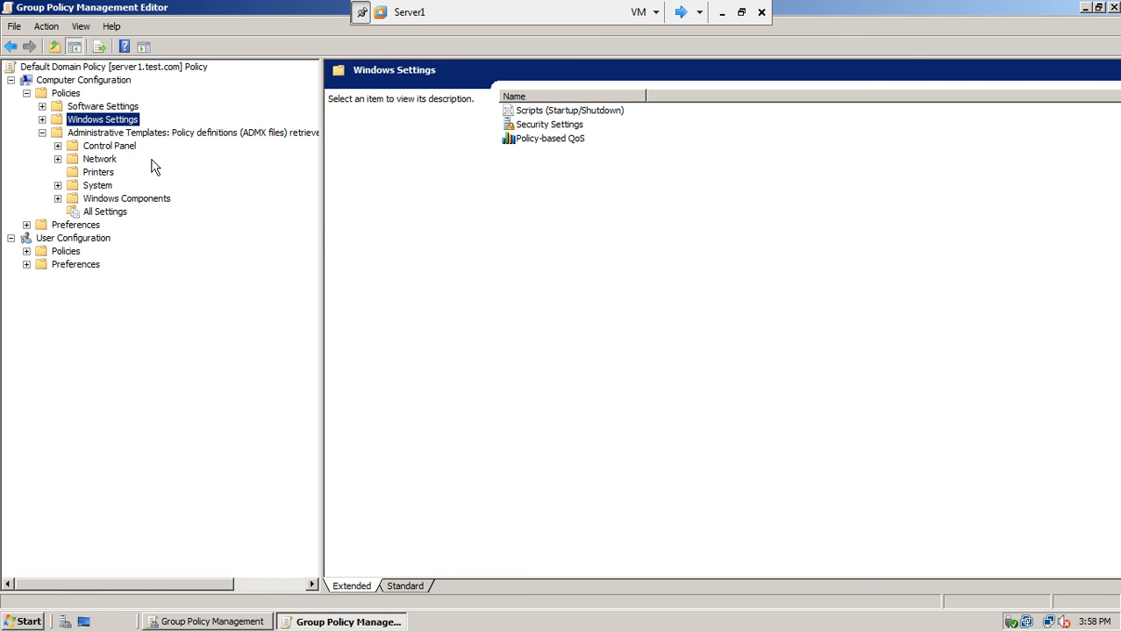
left_click(58, 199)
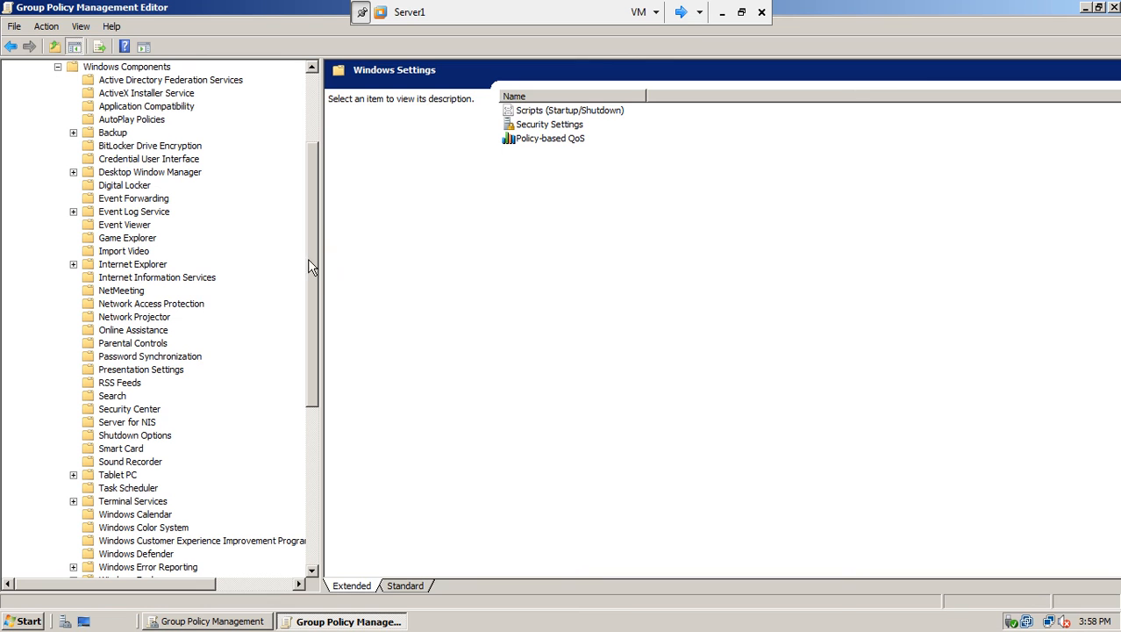
left_click(151, 412)
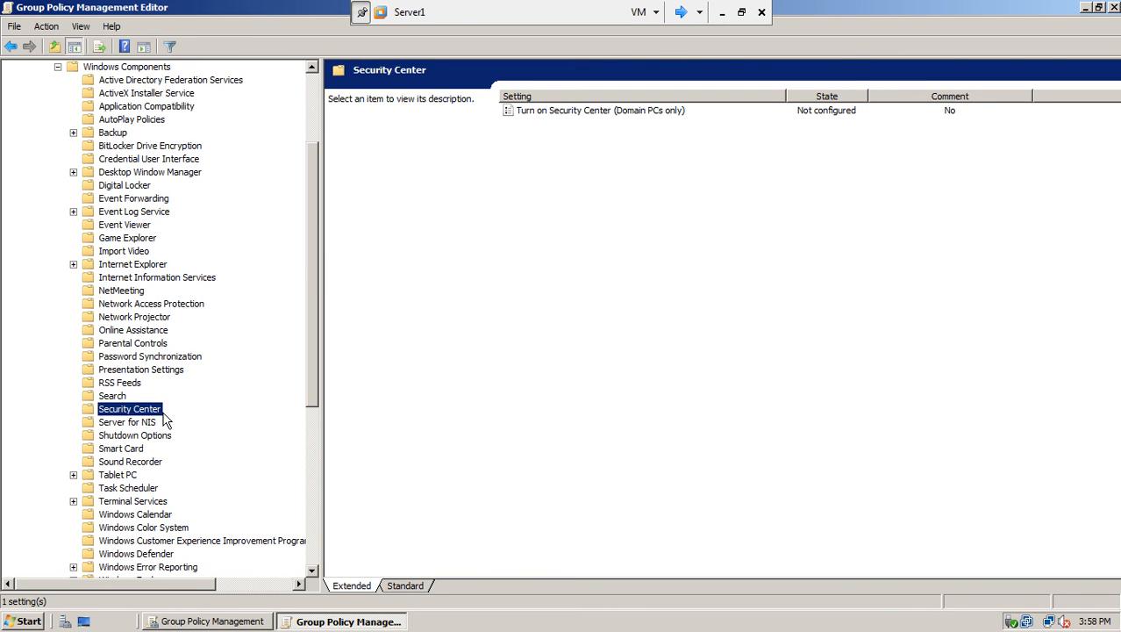
Enable Turn on Security Center (Domain PCs only), then close the policy editor.
double_click(590, 114)
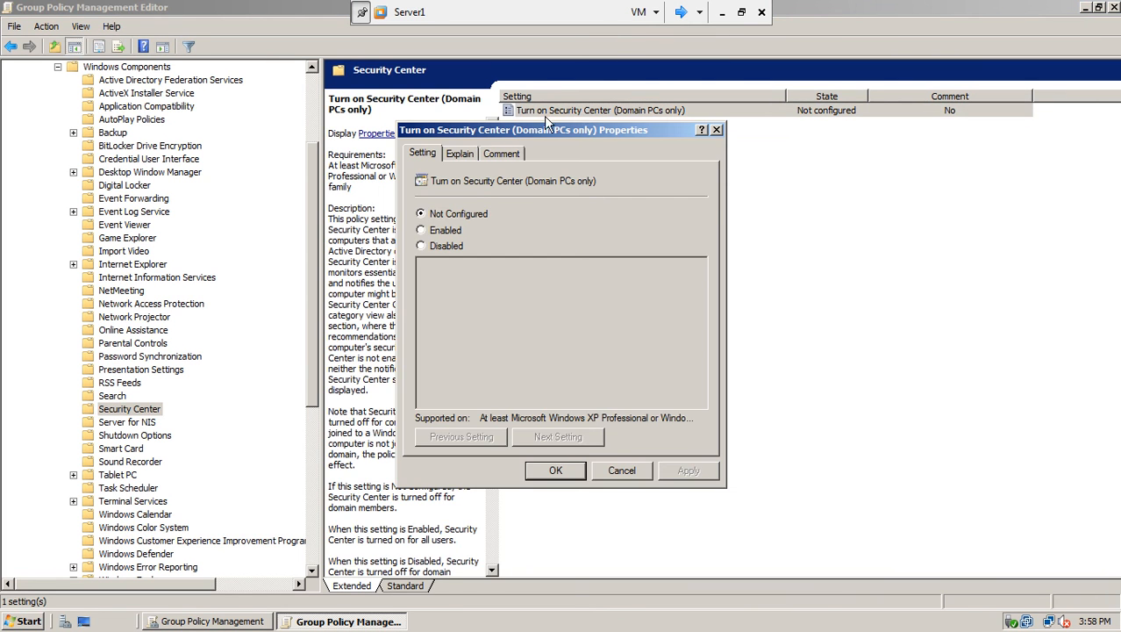
left_click(446, 230)
left_click(690, 472)
left_click(578, 474)
left_click(620, 284)
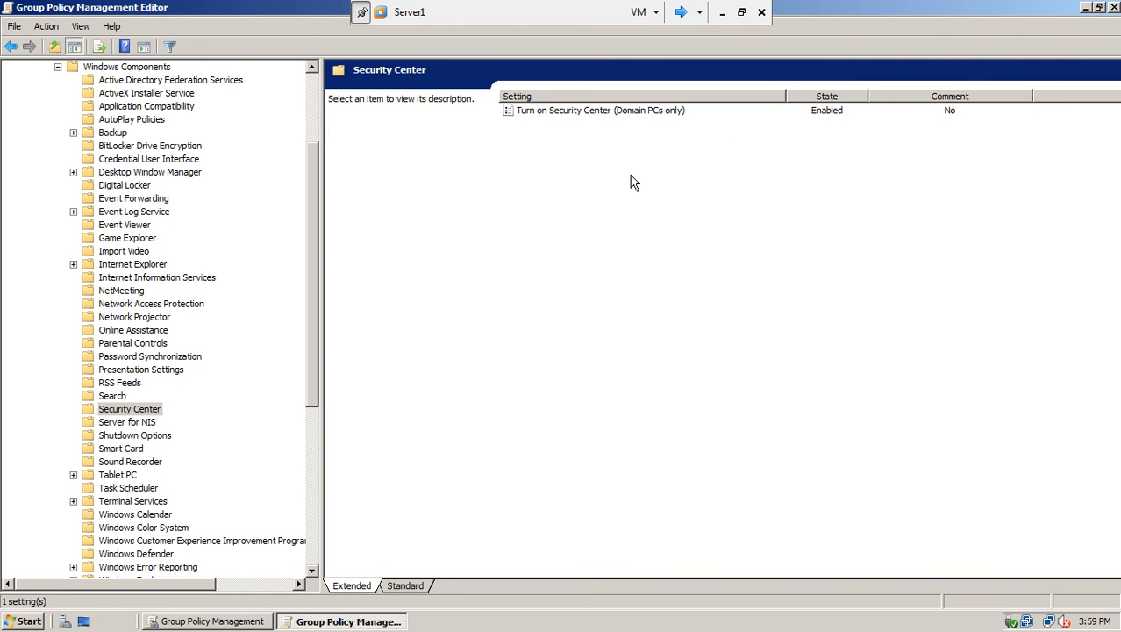
left_click(534, 112)
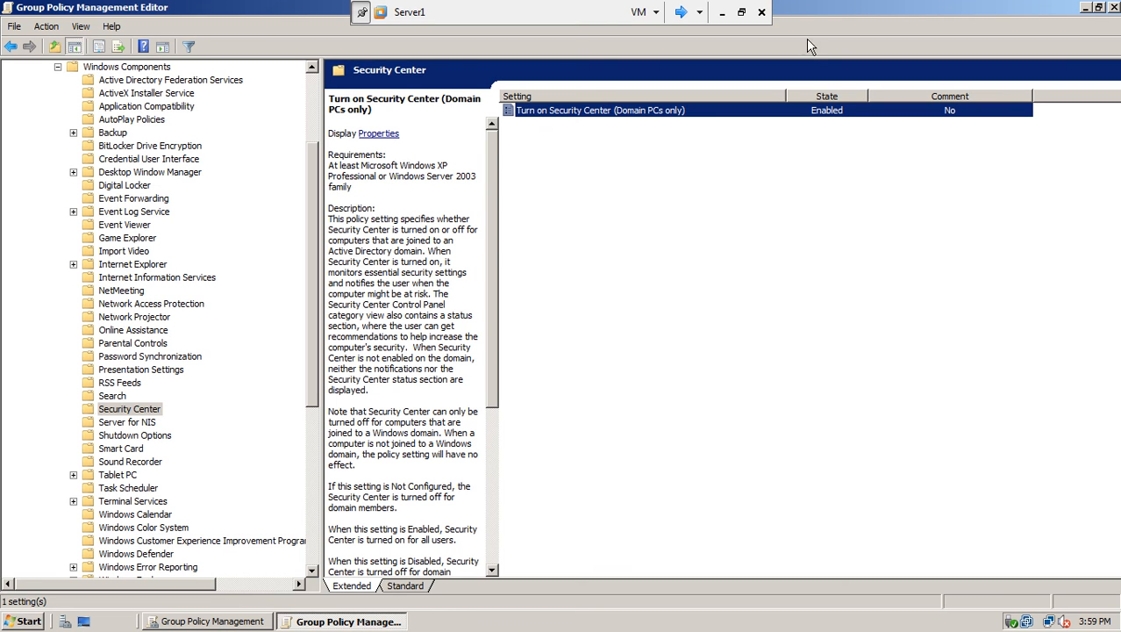
left_click(1113, 7)
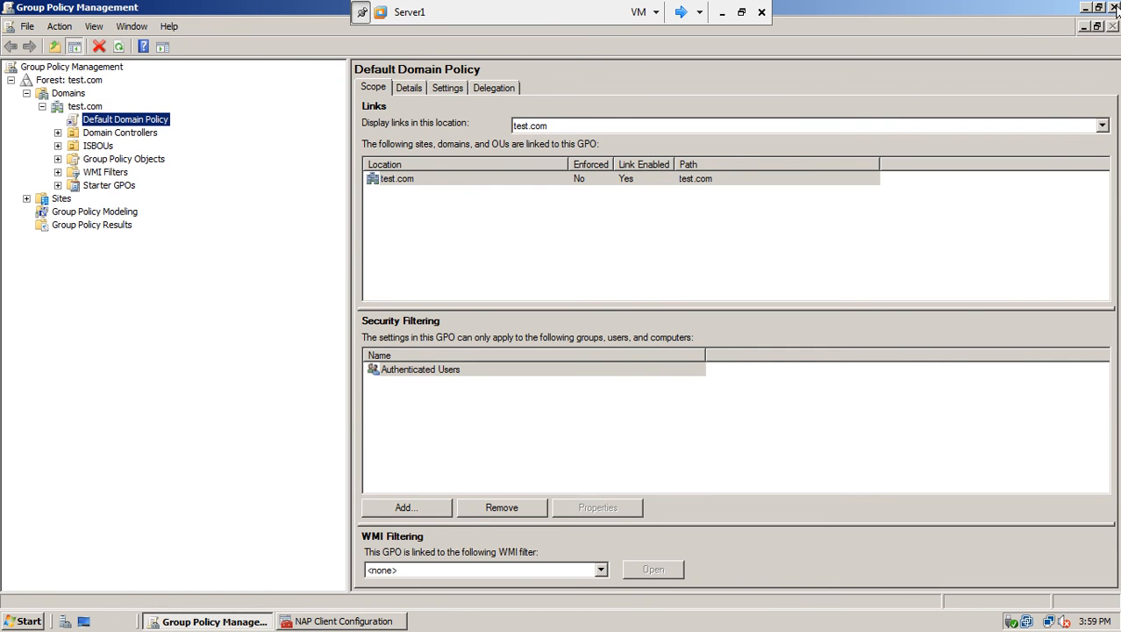
Close Group Policy Management, accept the NAP client settings prompt, and refresh the desktop.
left_click(1115, 7)
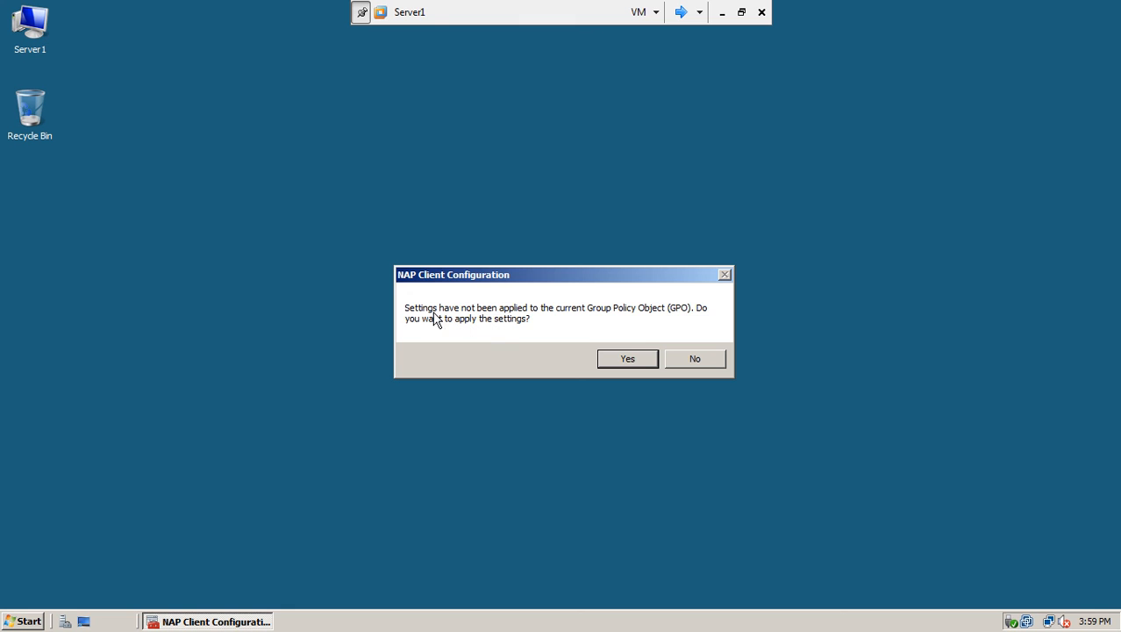
left_click(622, 363)
right_click(450, 211)
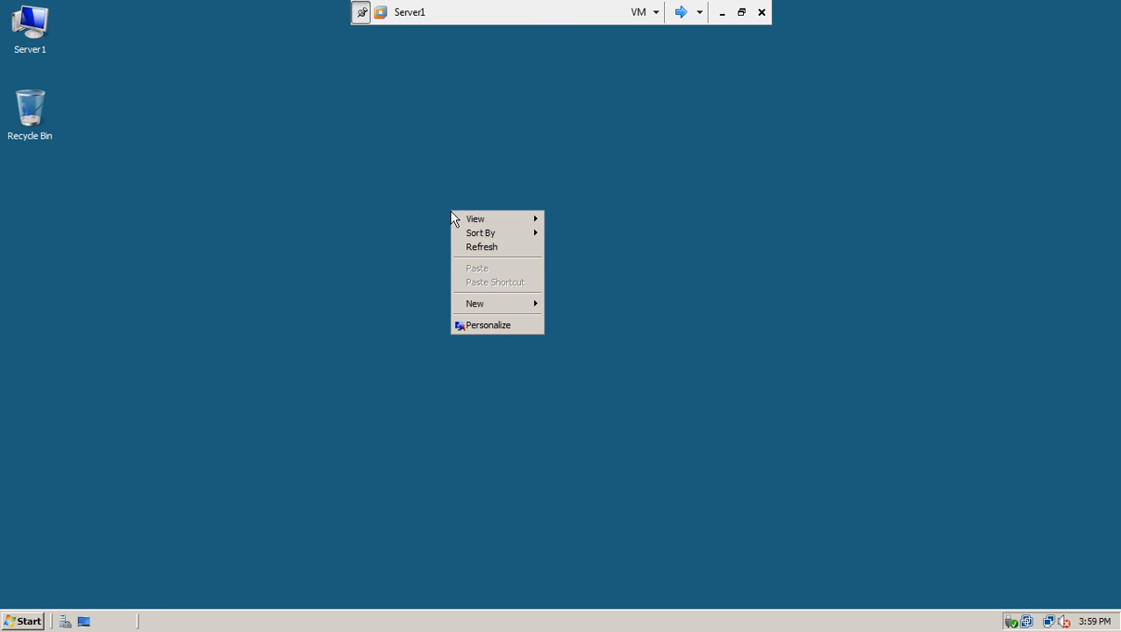
left_click(468, 247)
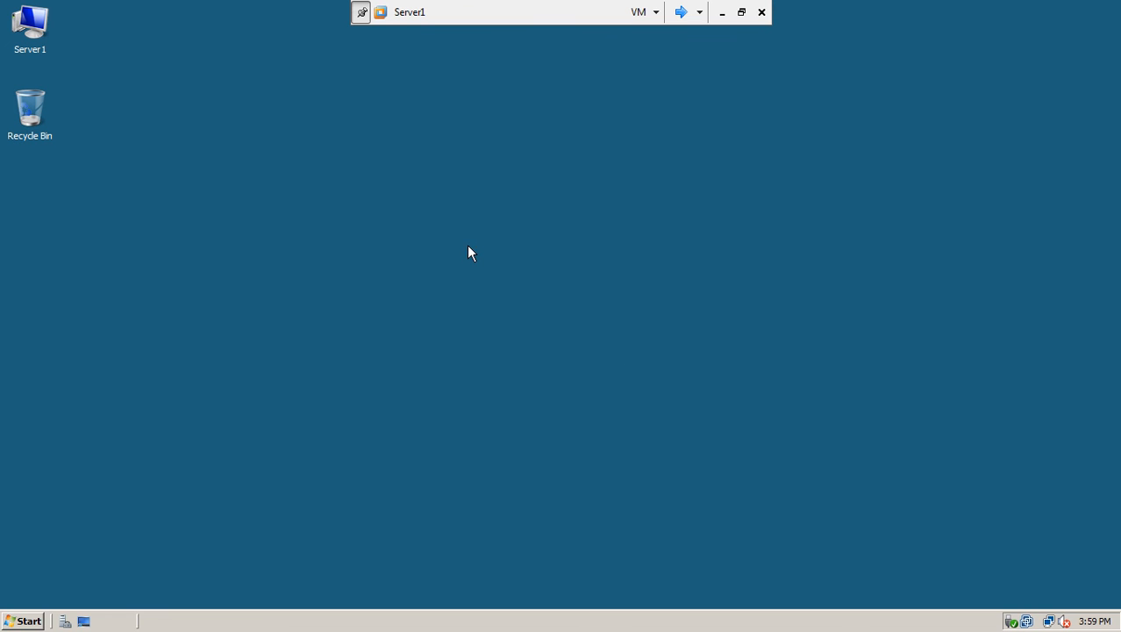
Run gpupdate /force in Command Prompt, then close the window.
left_click(35, 623)
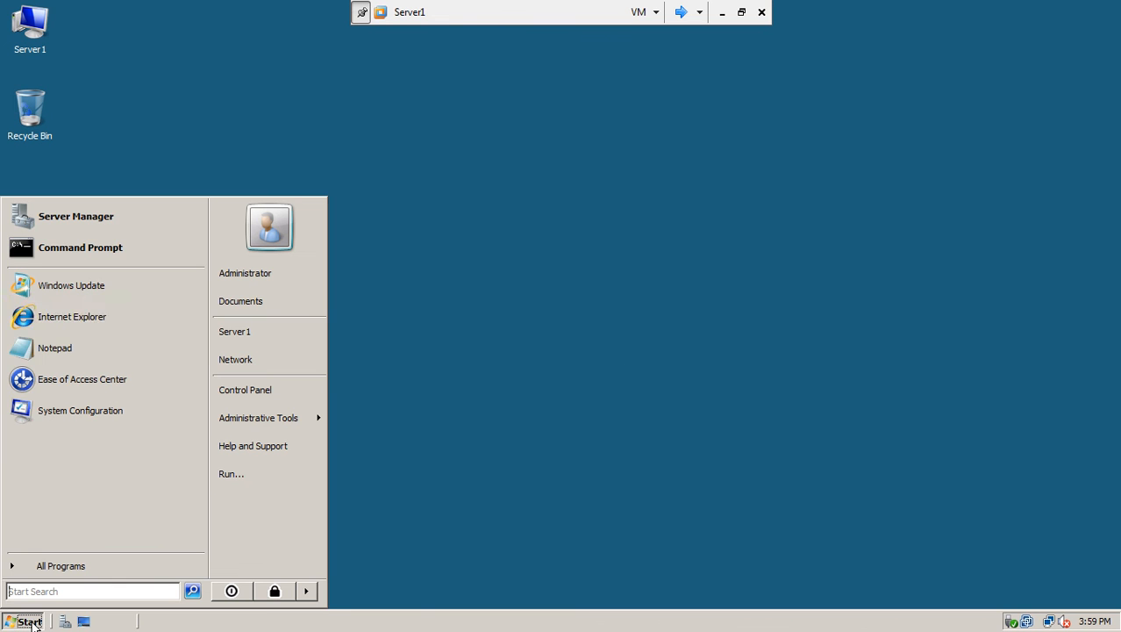
left_click(114, 255)
type("gpupdate")
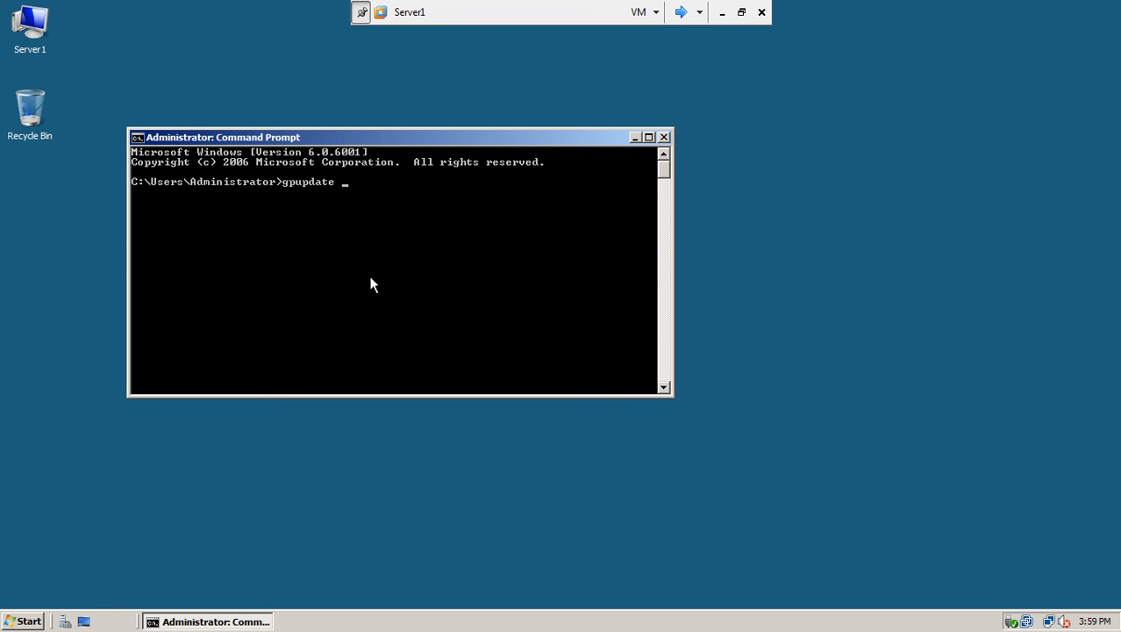
type("/force")
key("Return")
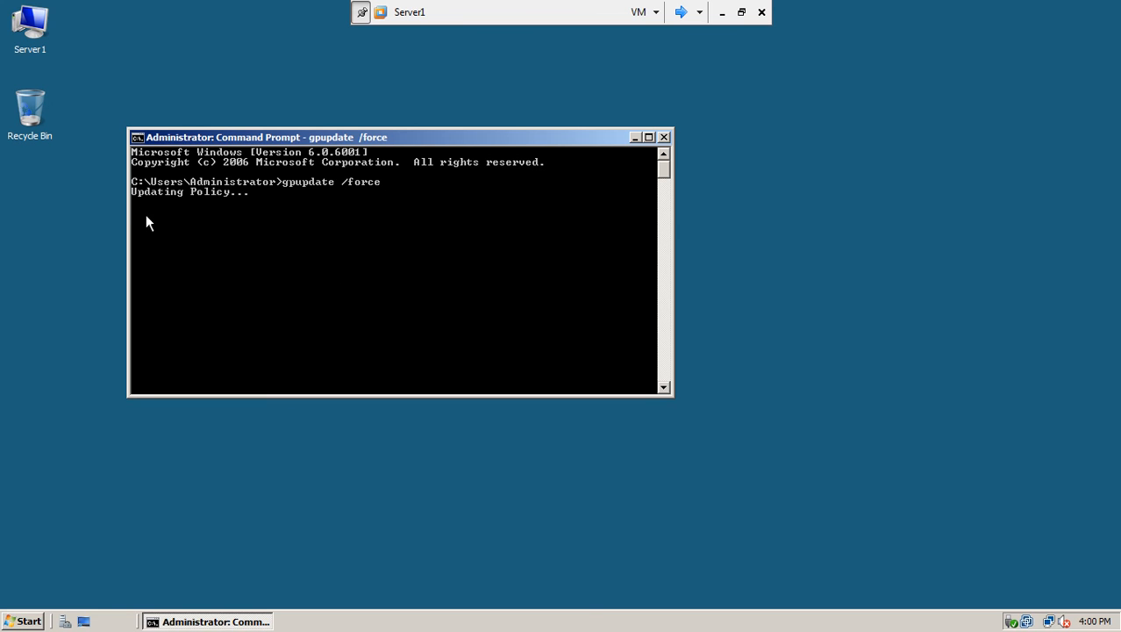
left_click_drag(672, 395, 753, 454)
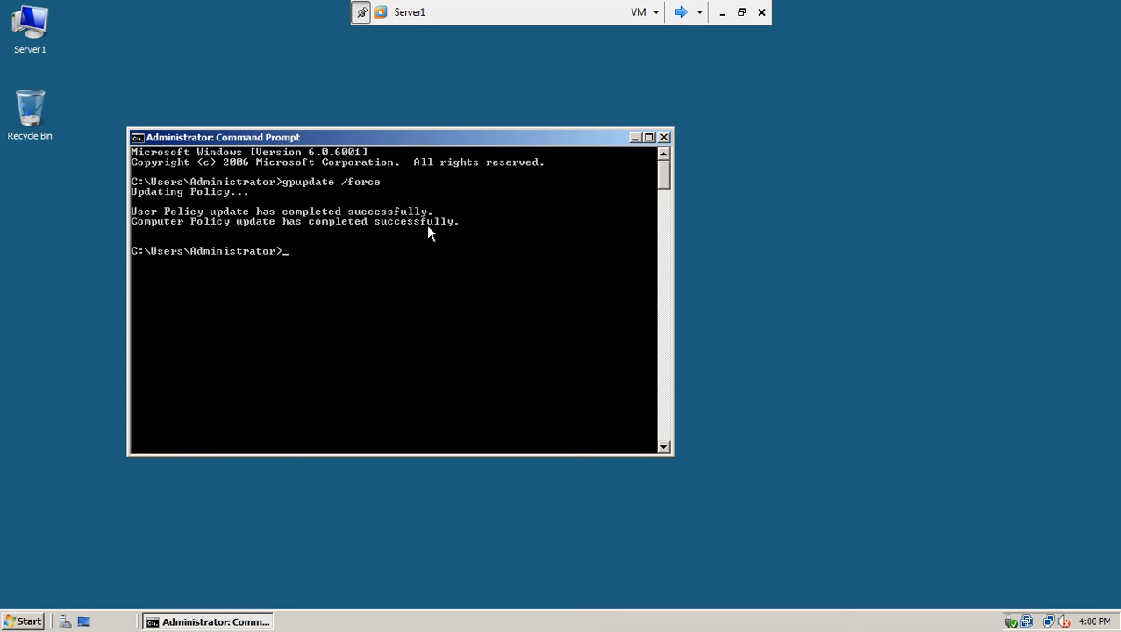
left_click(665, 137)
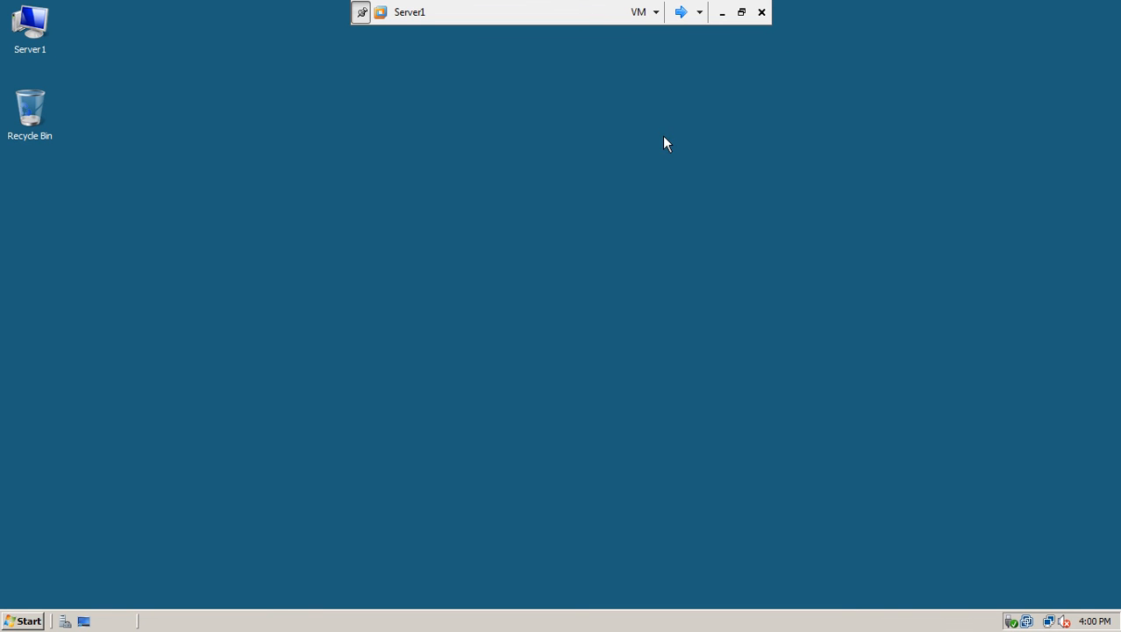
On win7-1, log on via Other User with the test.com domain Administrator account and password.
left_click(681, 13)
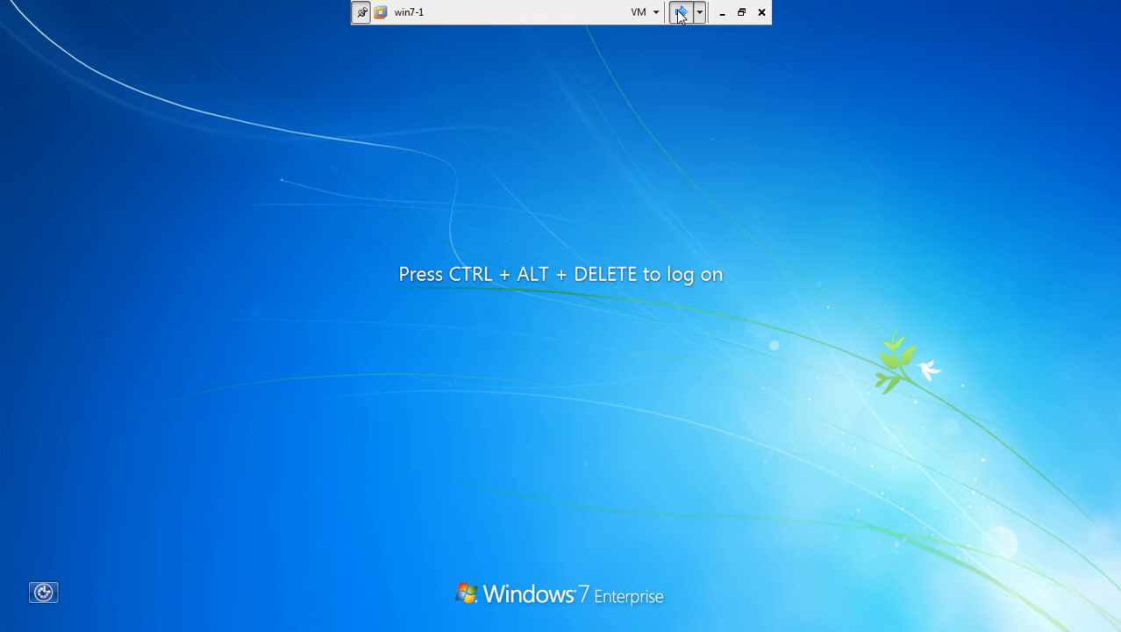
key("ctrl+alt+Insert")
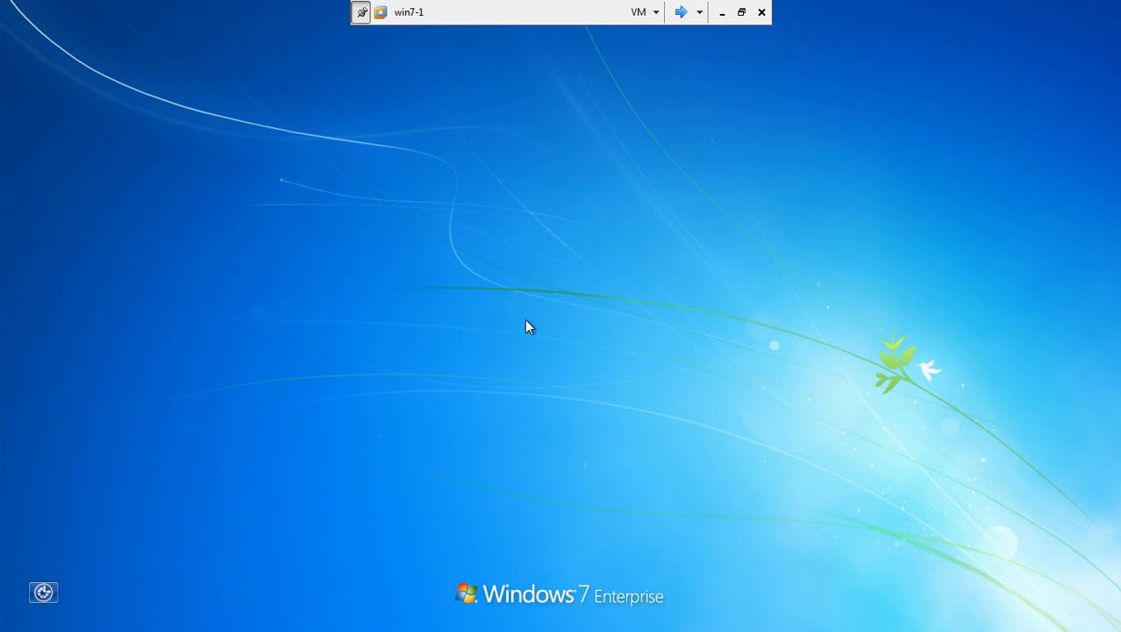
left_click(567, 478)
left_click(628, 373)
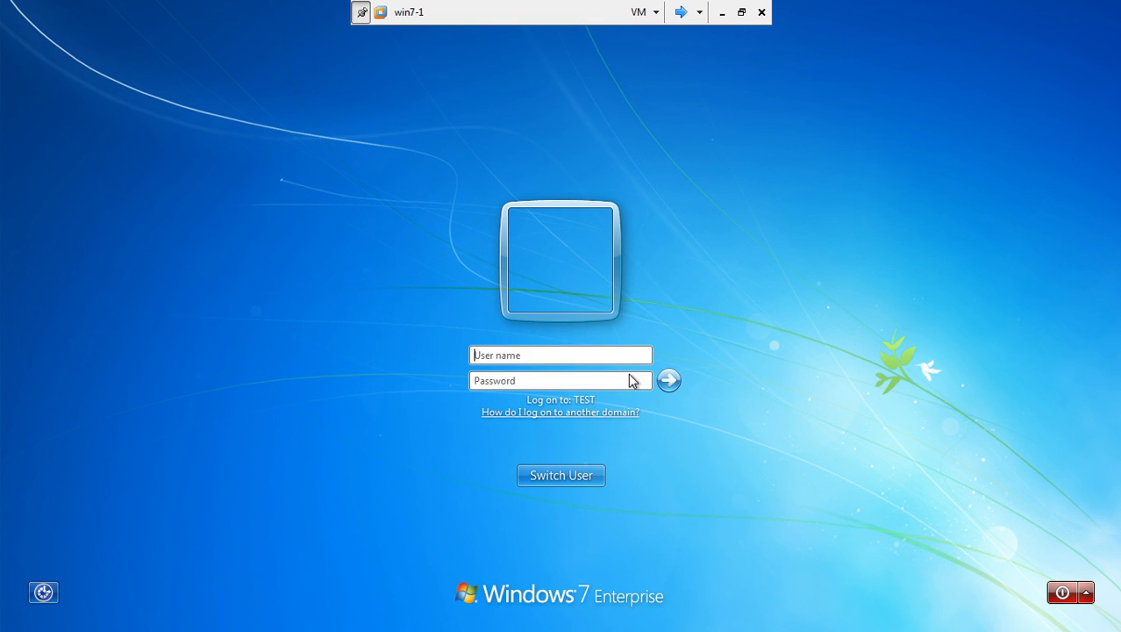
type("administrator")
key("BackSpace")
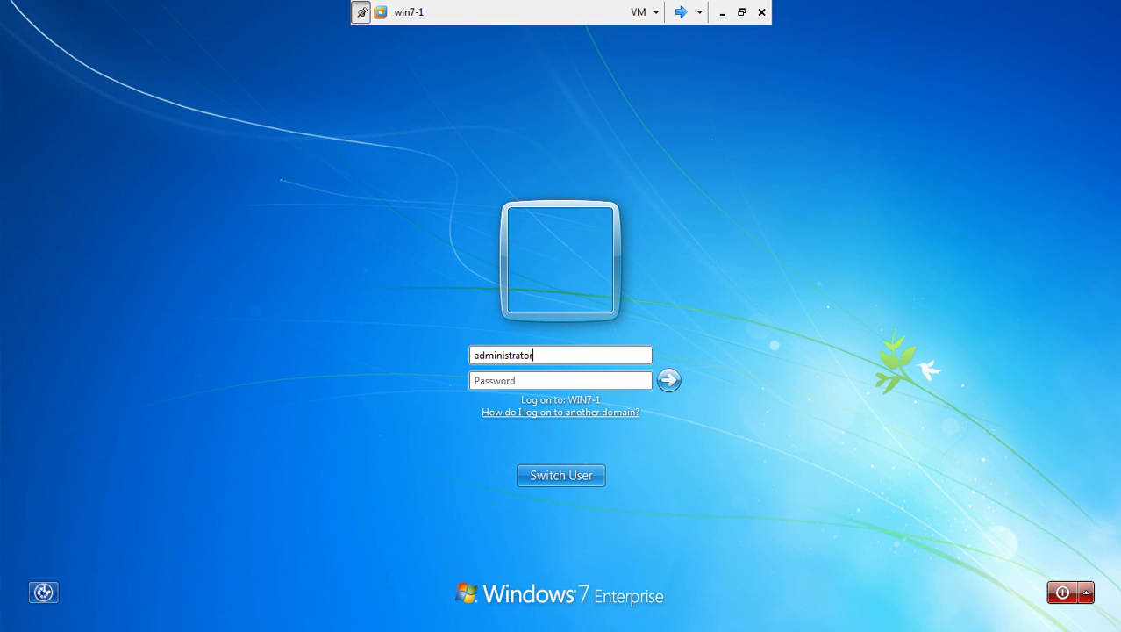
type("@test")
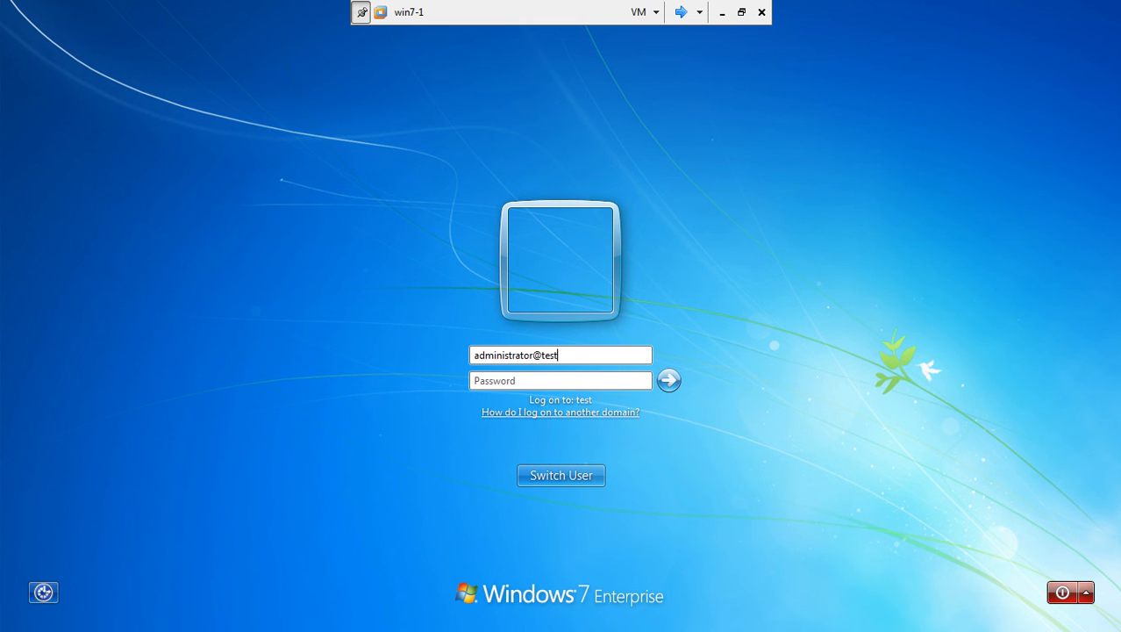
type(".com")
key("Tab")
type("***")
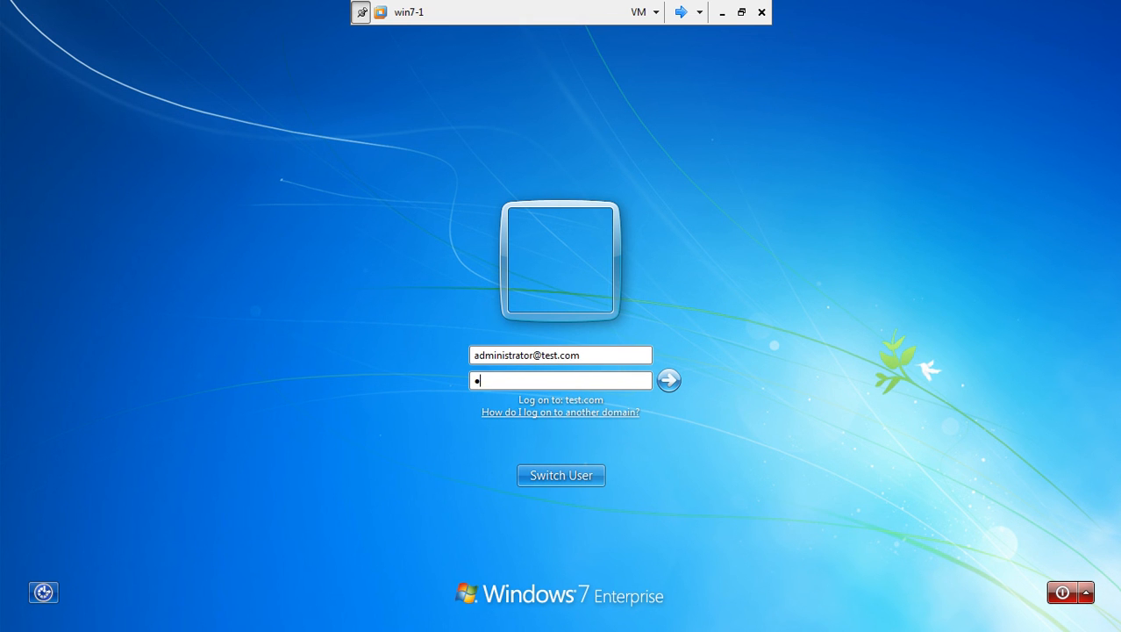
type("****")
key("Return")
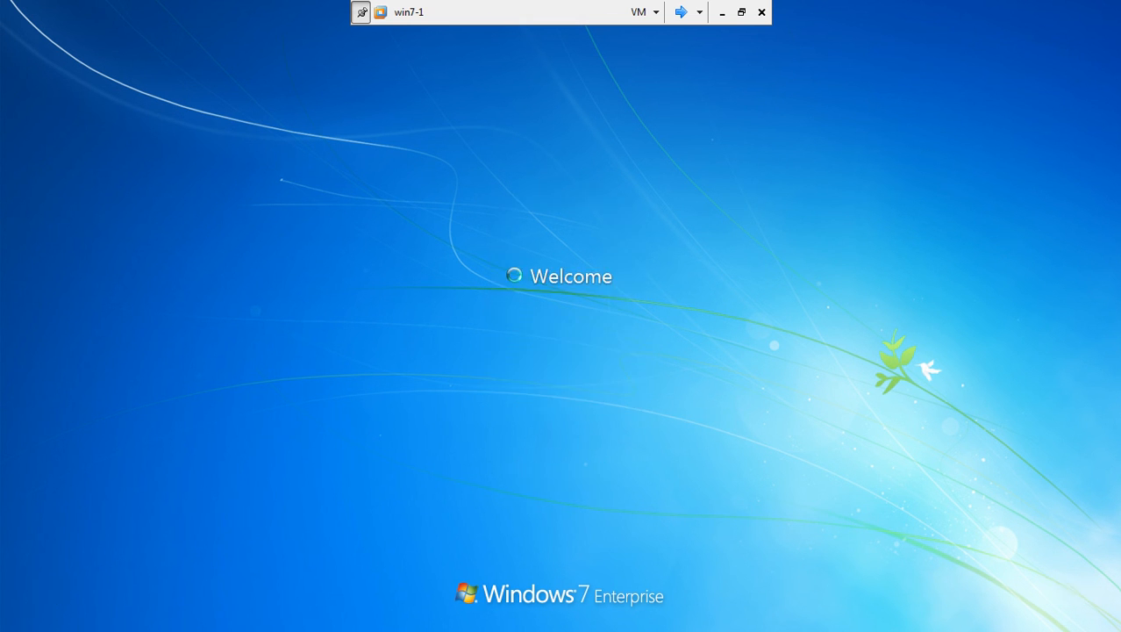
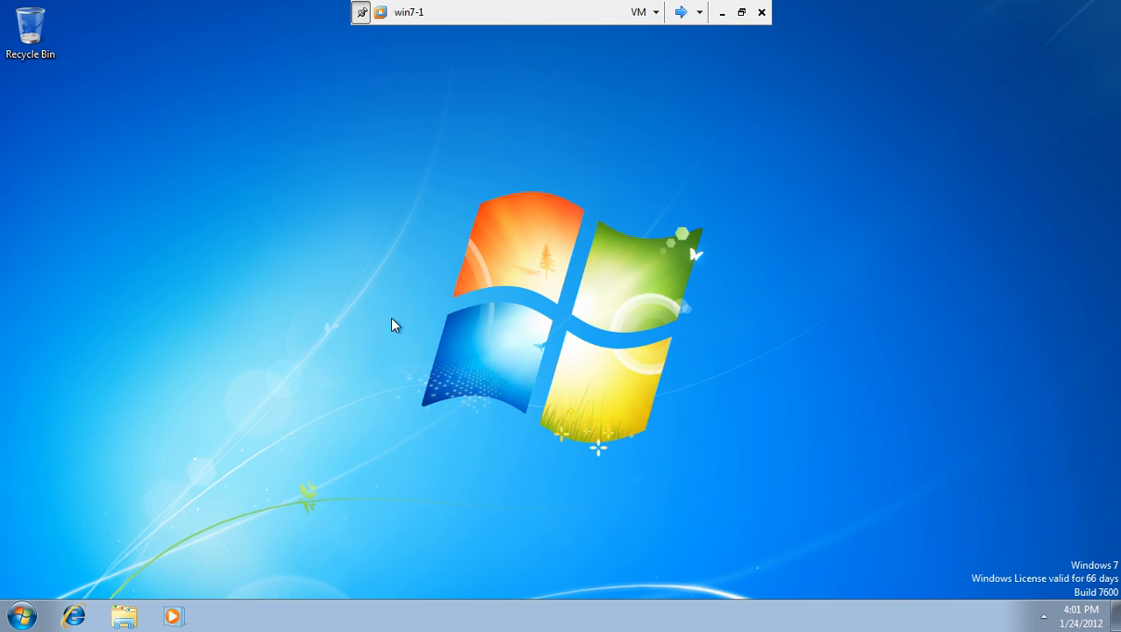
On win7-1, open Command Prompt from Start search and run gpupdate /force.
left_click(23, 617)
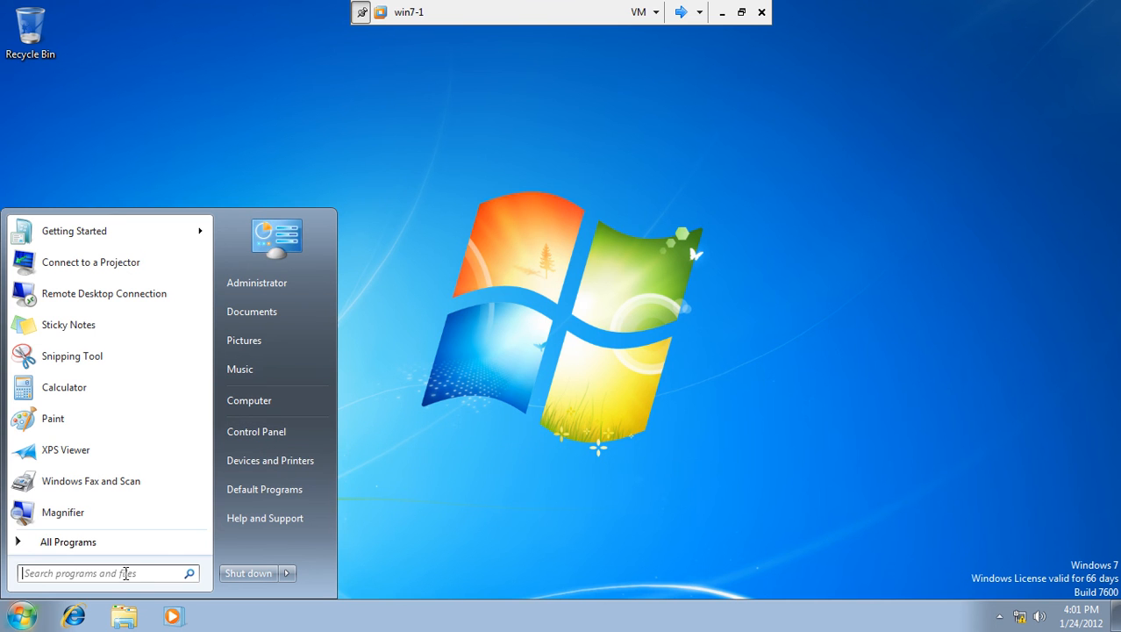
left_click(127, 574)
type("cmd")
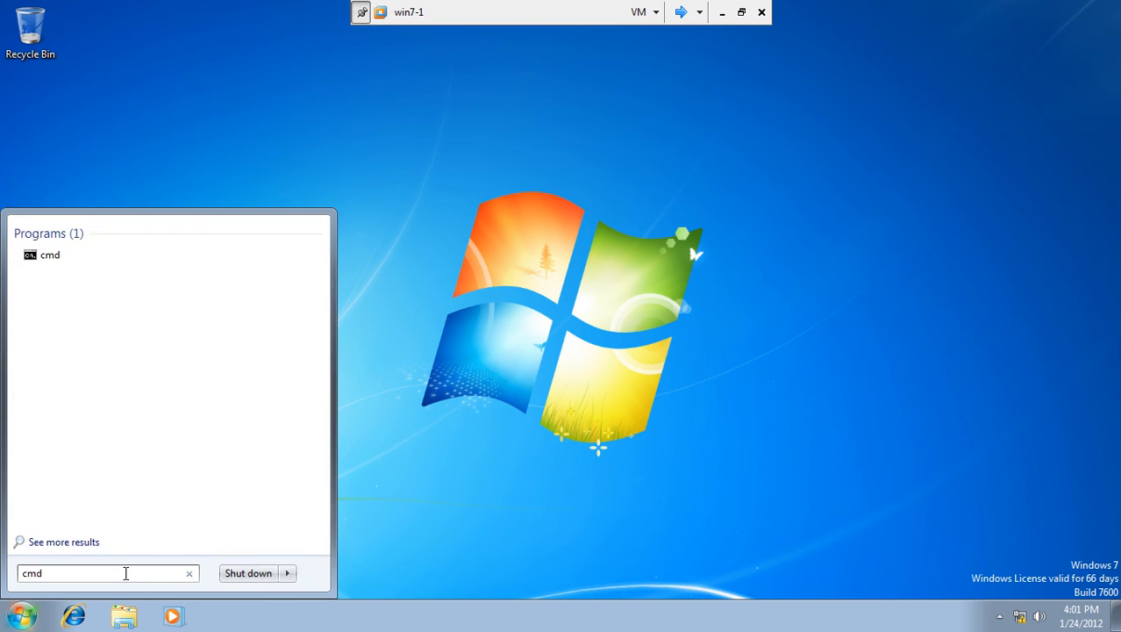
key("Return")
type("gp")
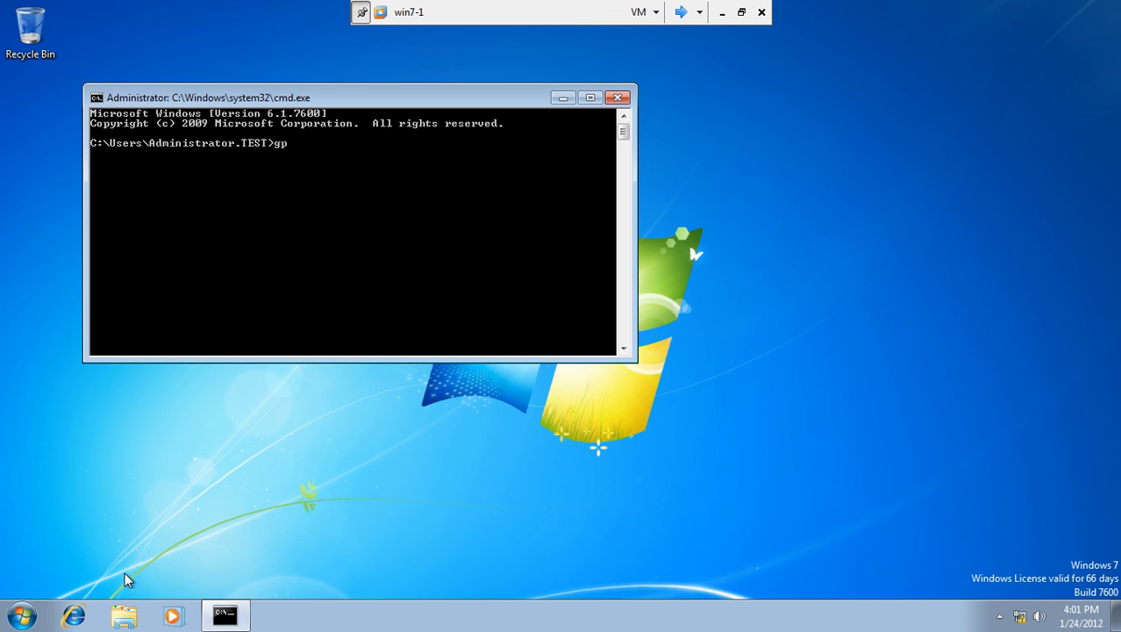
type("update /force")
key("Return")
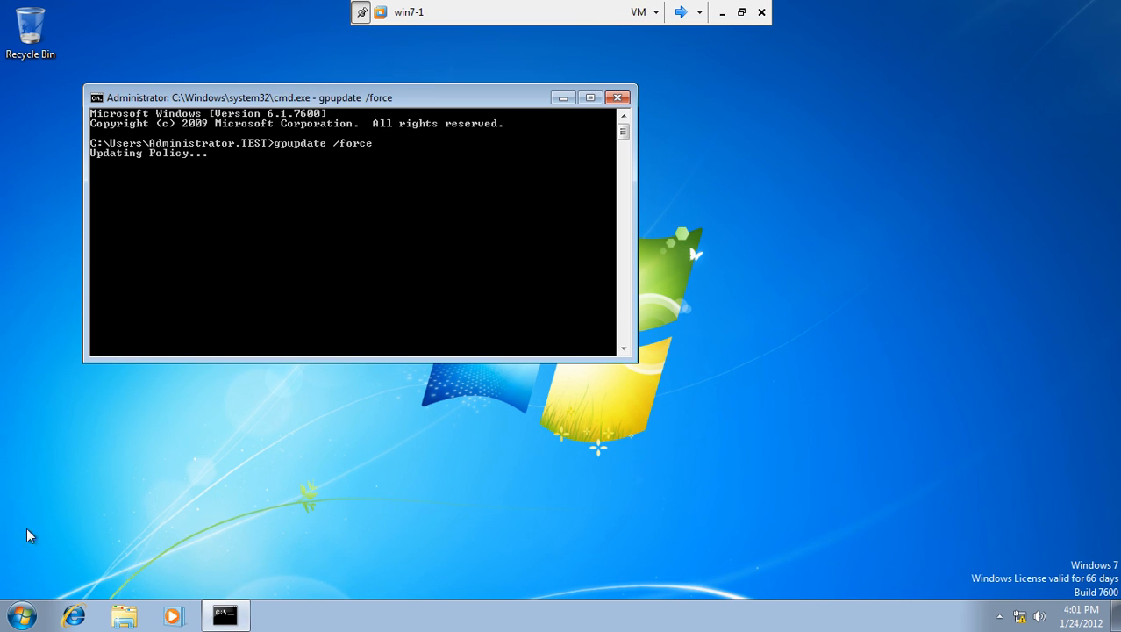
Show the Computer icon on the desktop and center the command window.
left_click(22, 615)
right_click(254, 403)
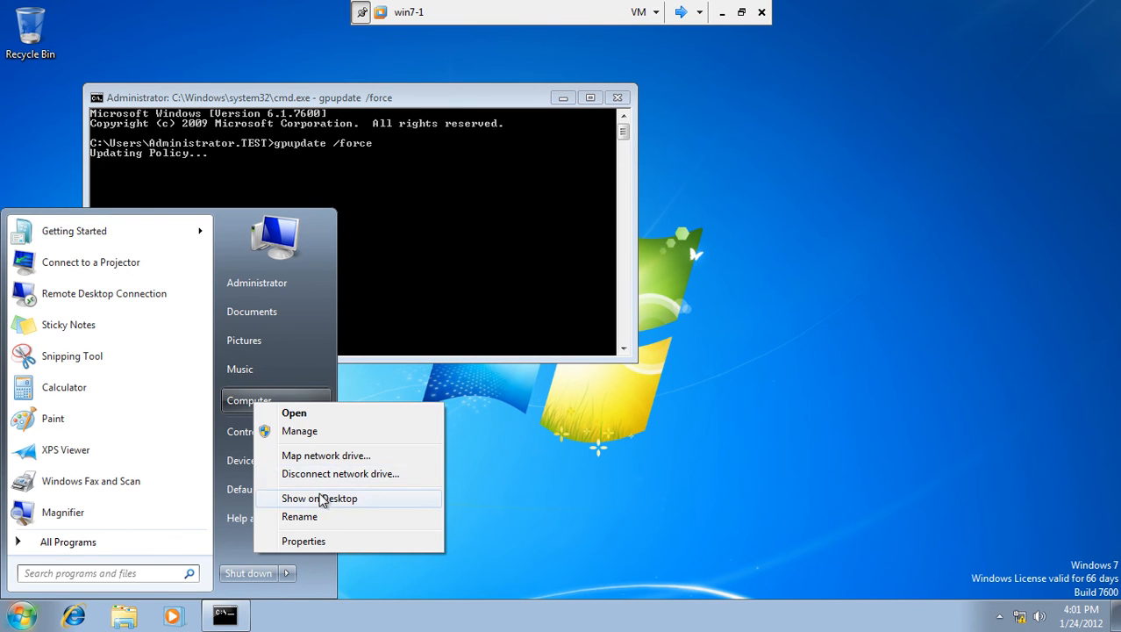
left_click(319, 498)
left_click(507, 412)
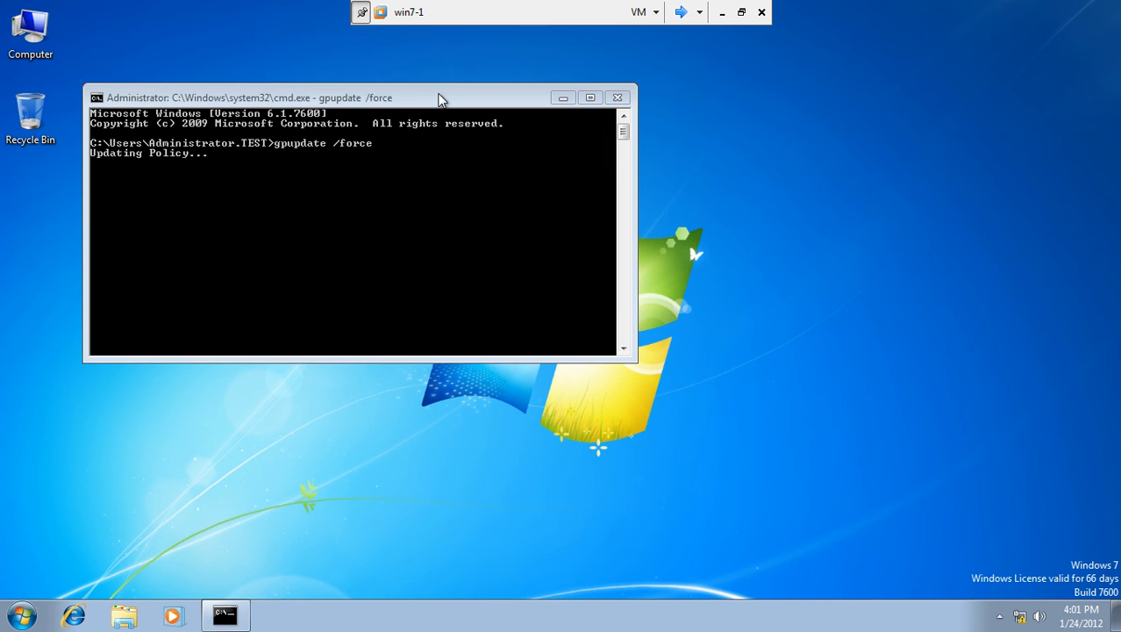
left_click_drag(439, 99, 591, 143)
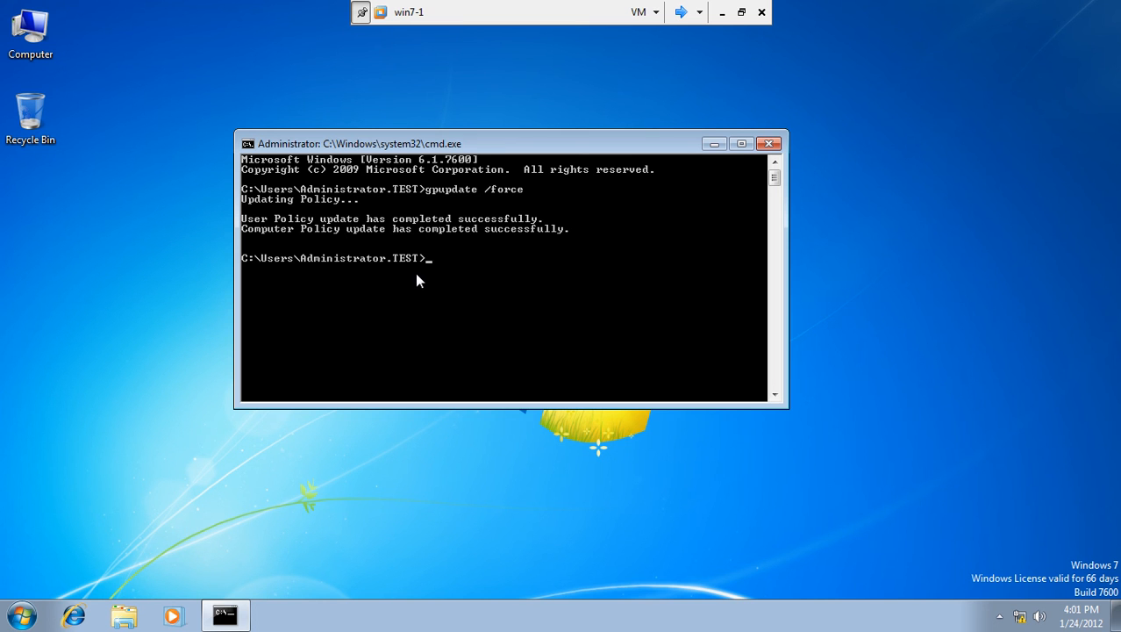
Run netsh nap client show state and enlarge the console to read the output.
type("pc")
type("netsh nap")
type(" client sh")
type("ow state")
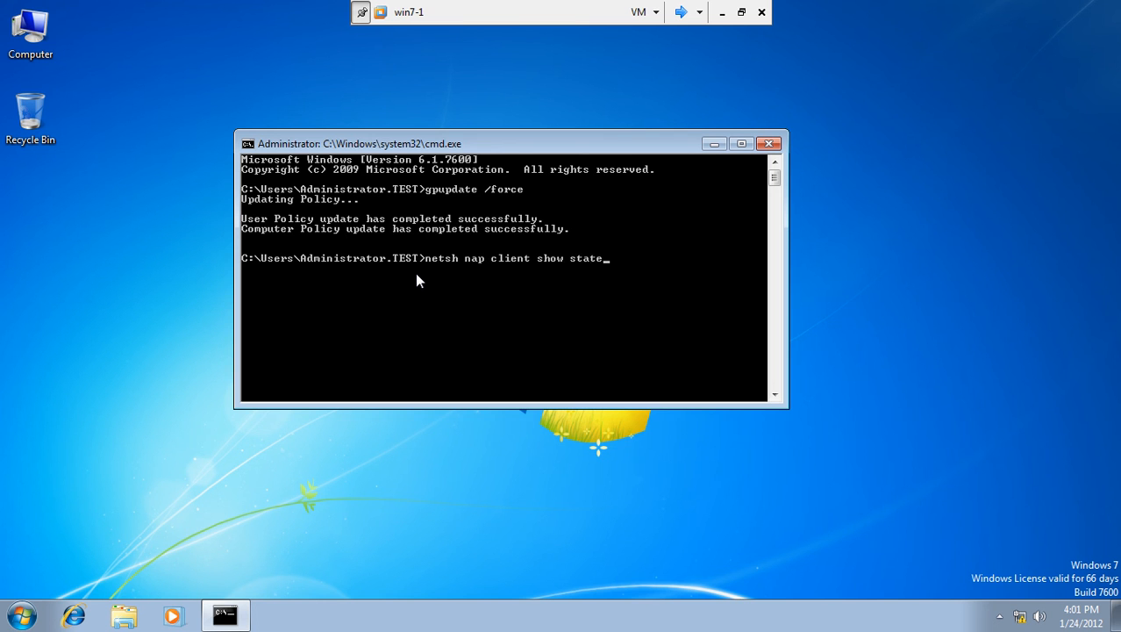
key("Return")
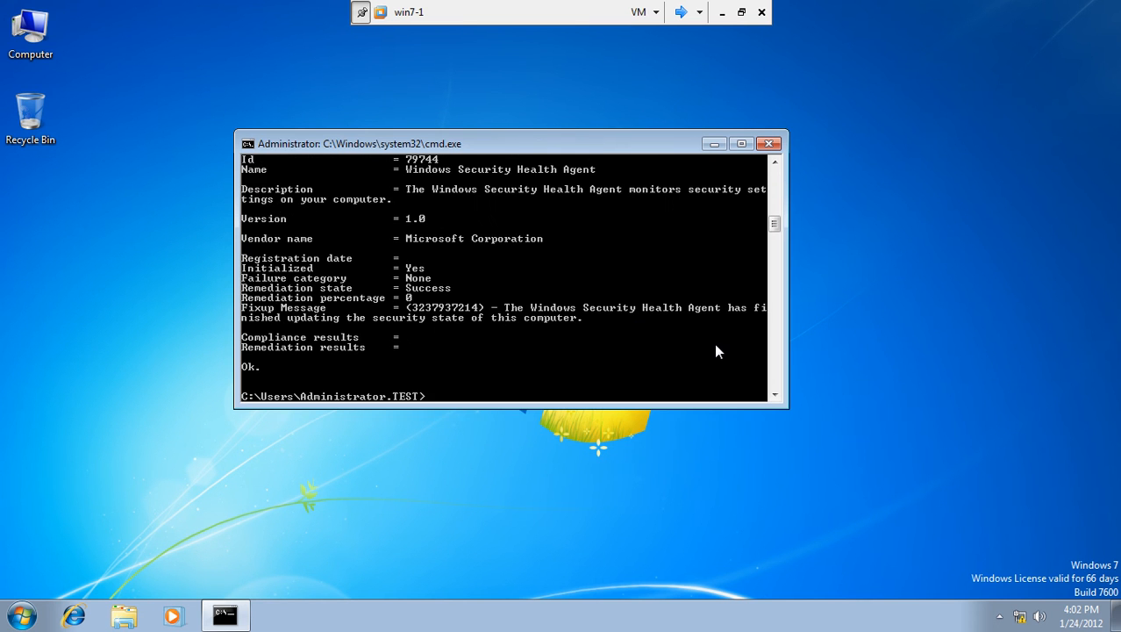
left_click_drag(783, 403, 857, 556)
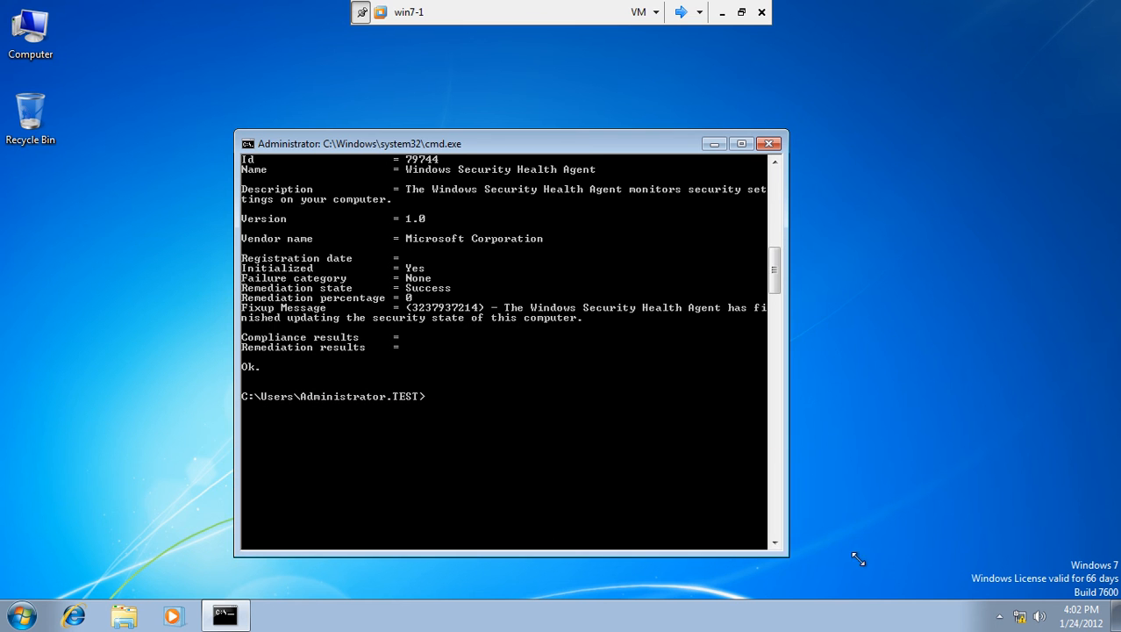
left_click_drag(778, 268, 799, 203)
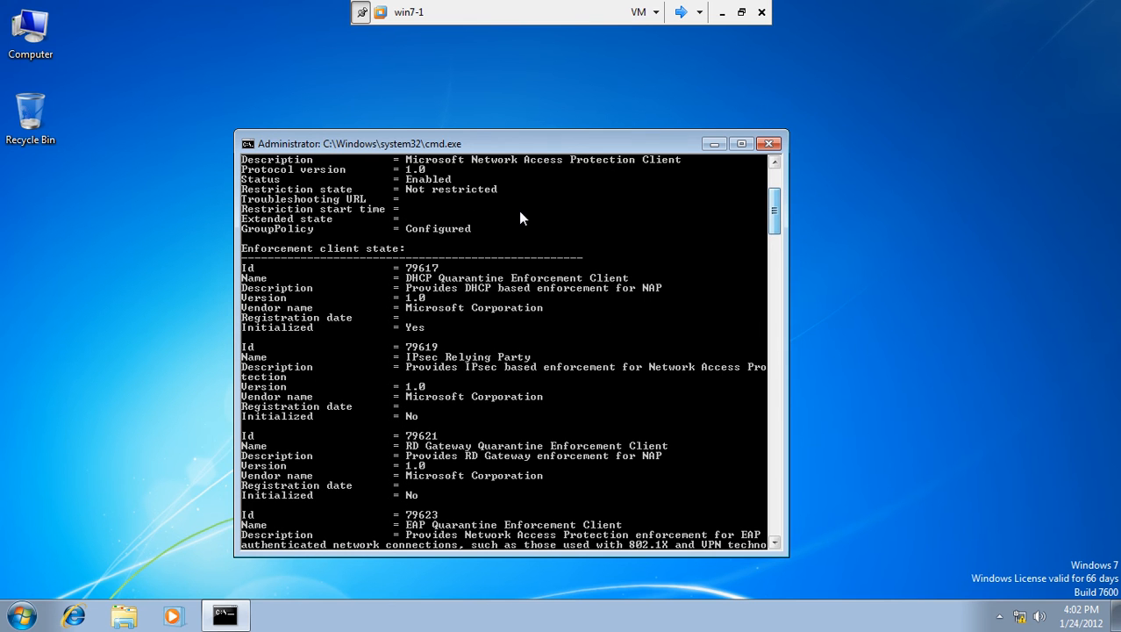
Mark the DHCP Quarantine Enforcement Client's Initialized = Yes line, then clear the selection.
right_click(353, 250)
left_click(384, 258)
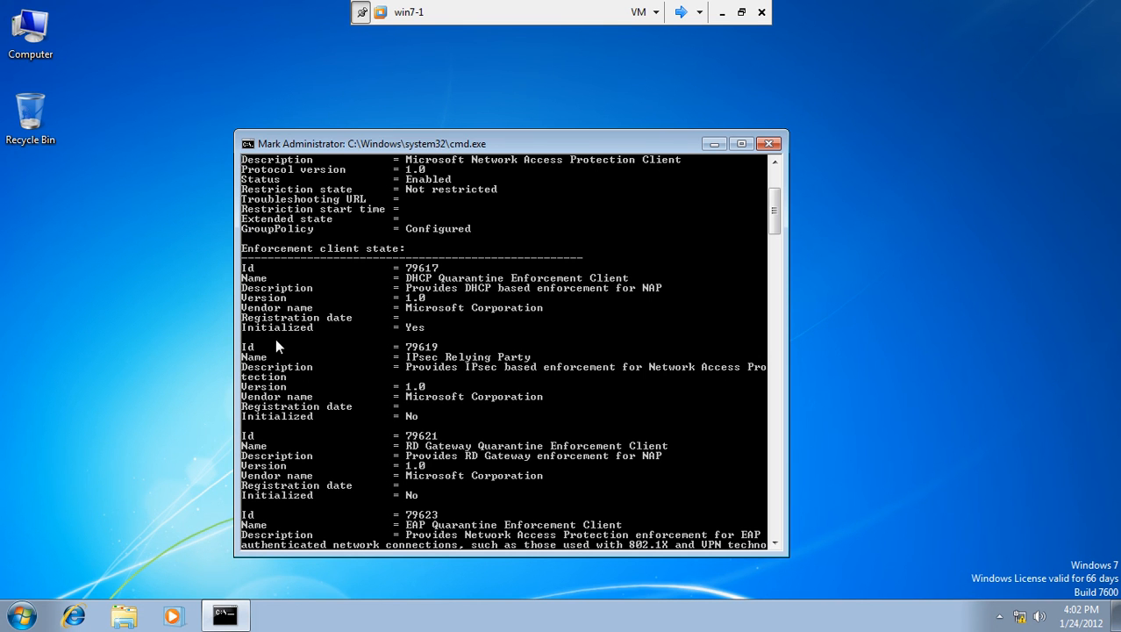
left_click_drag(242, 326, 430, 334)
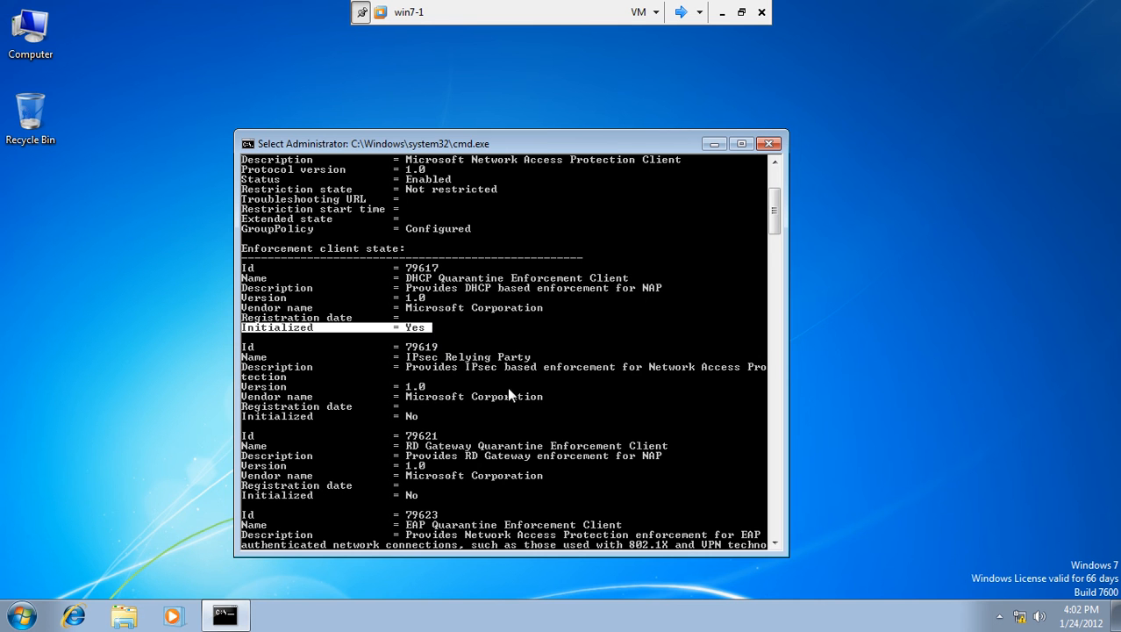
left_click(586, 421)
left_click_drag(777, 213, 775, 276)
left_click(515, 360)
Run ipconfig /release after fixing its typo; it fails with no adapter in a permissible state.
key("Escape")
type("ipc")
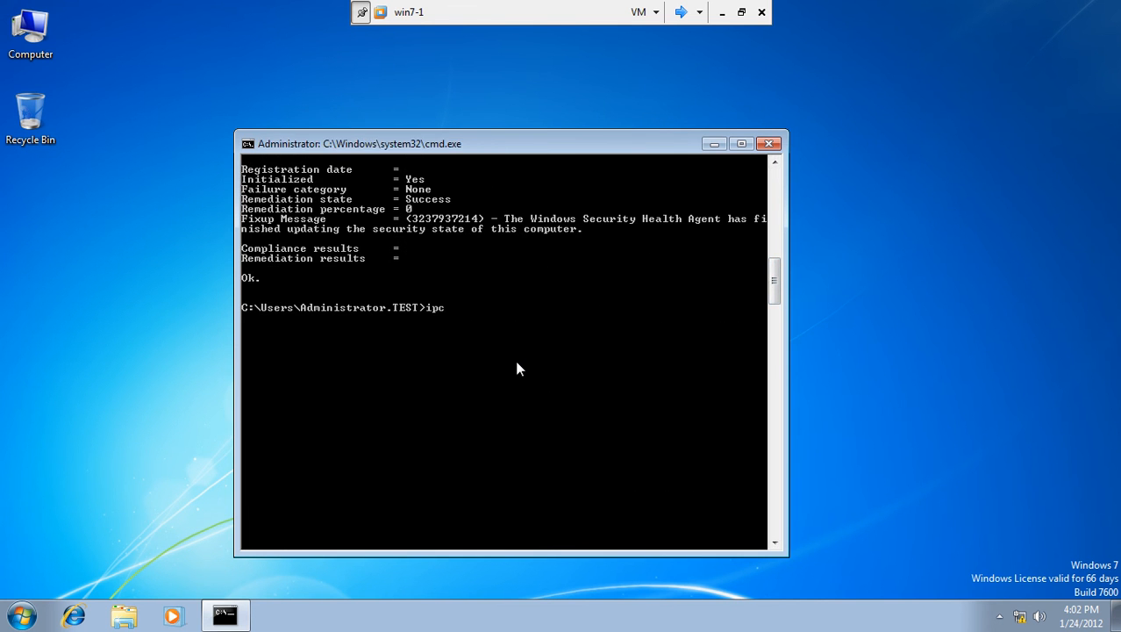
type("onfig /release")
key("Return")
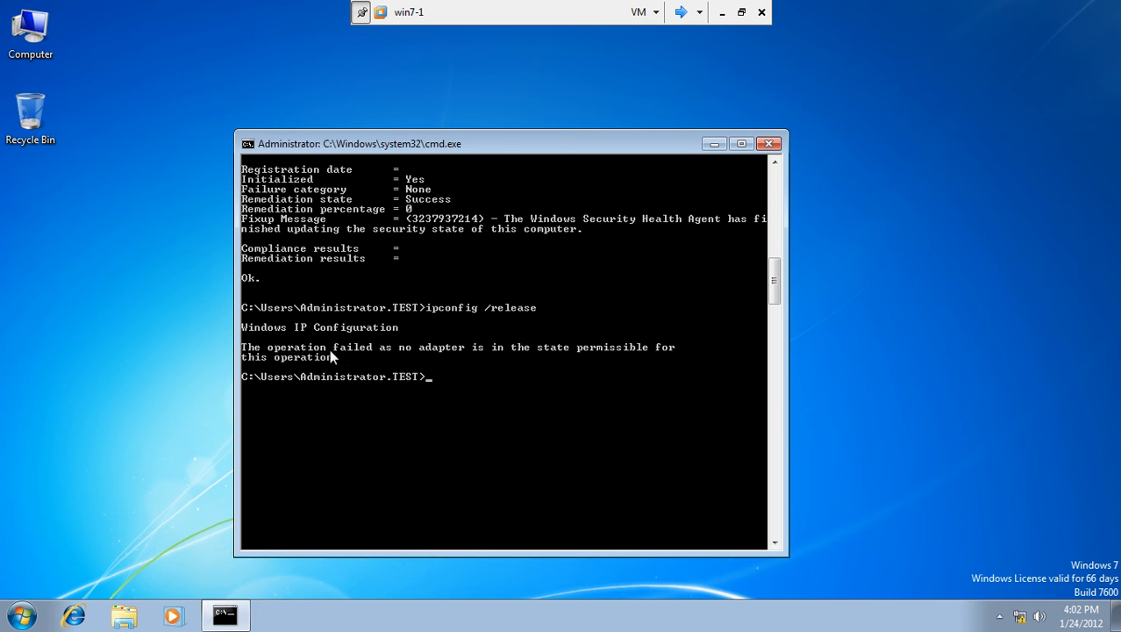
left_click(1020, 617)
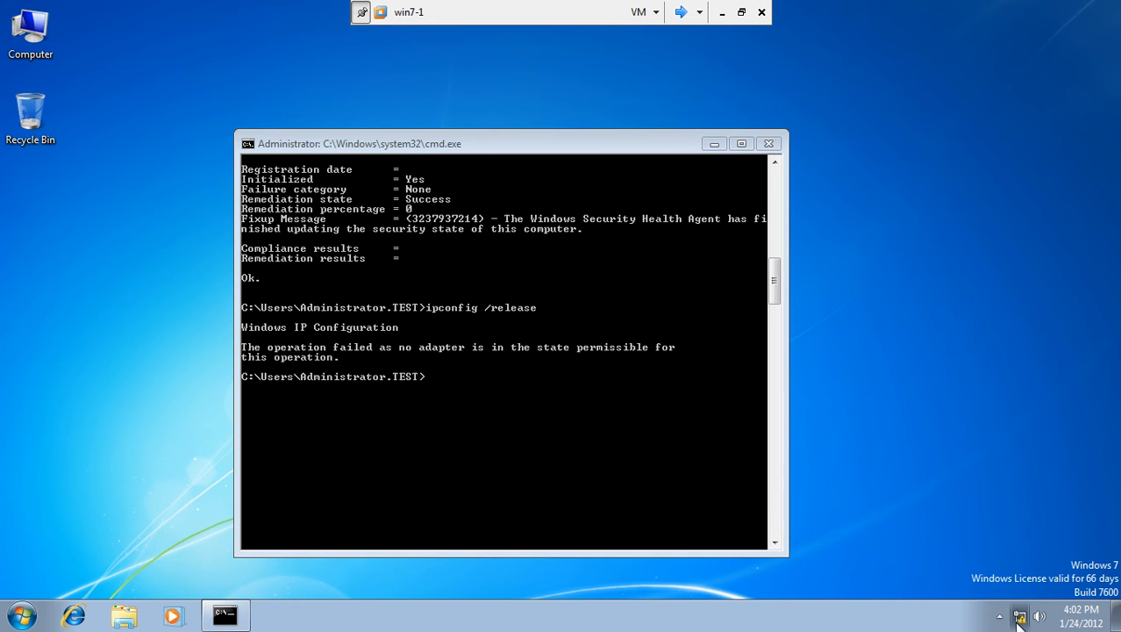
Set Local Area Connection IPv4 to obtain the IP address and DNS server automatically.
left_click(1025, 577)
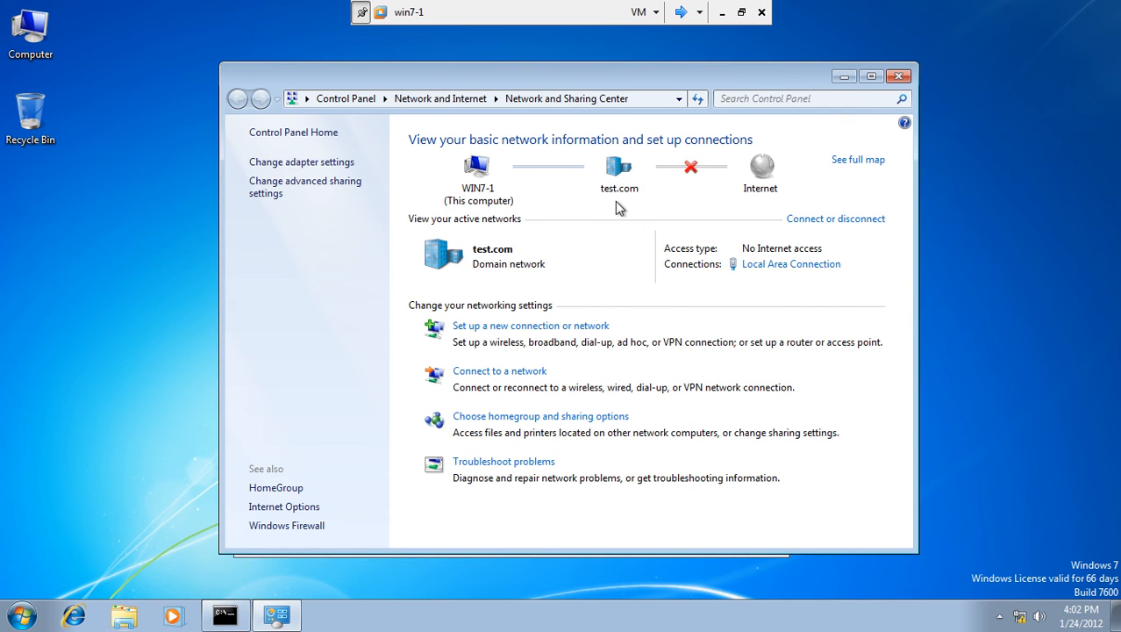
left_click(756, 267)
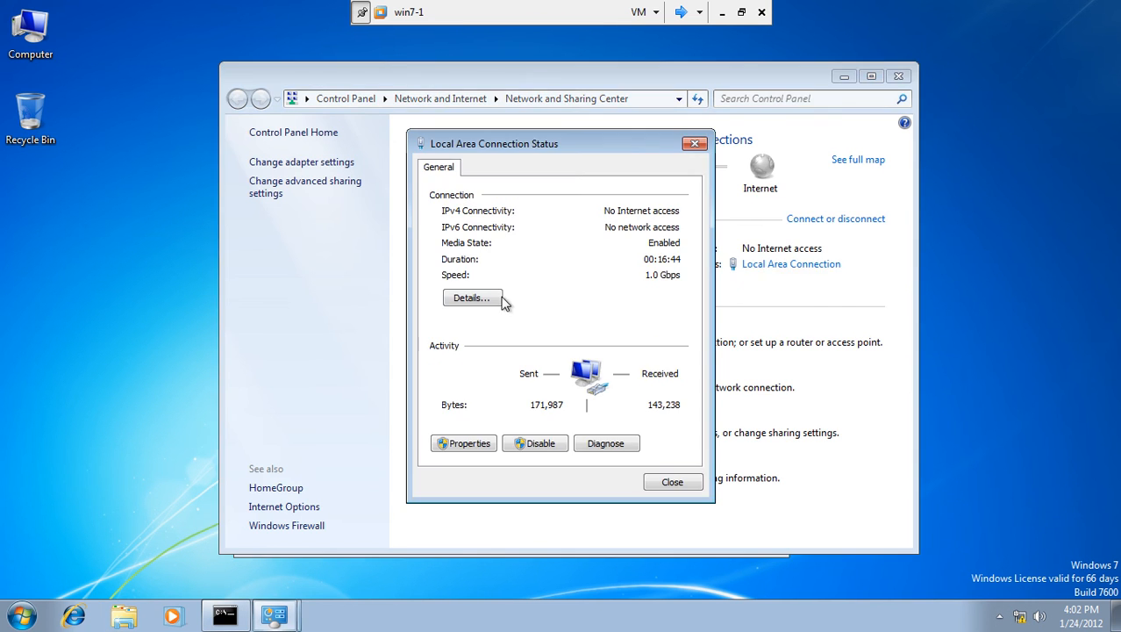
left_click(455, 450)
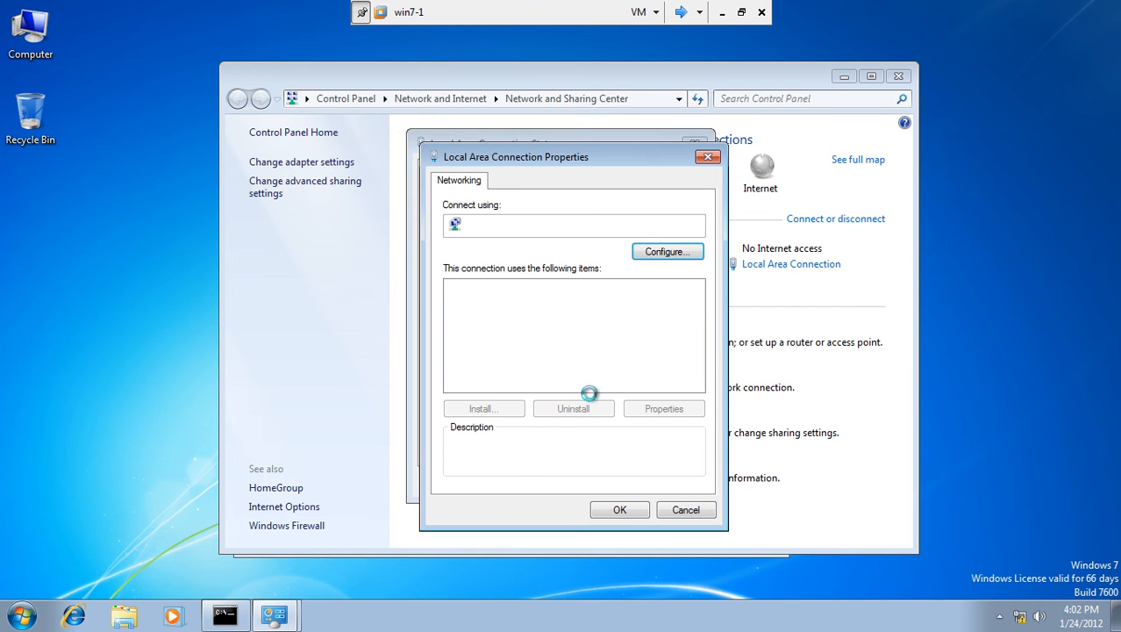
left_click(597, 346)
left_click(662, 409)
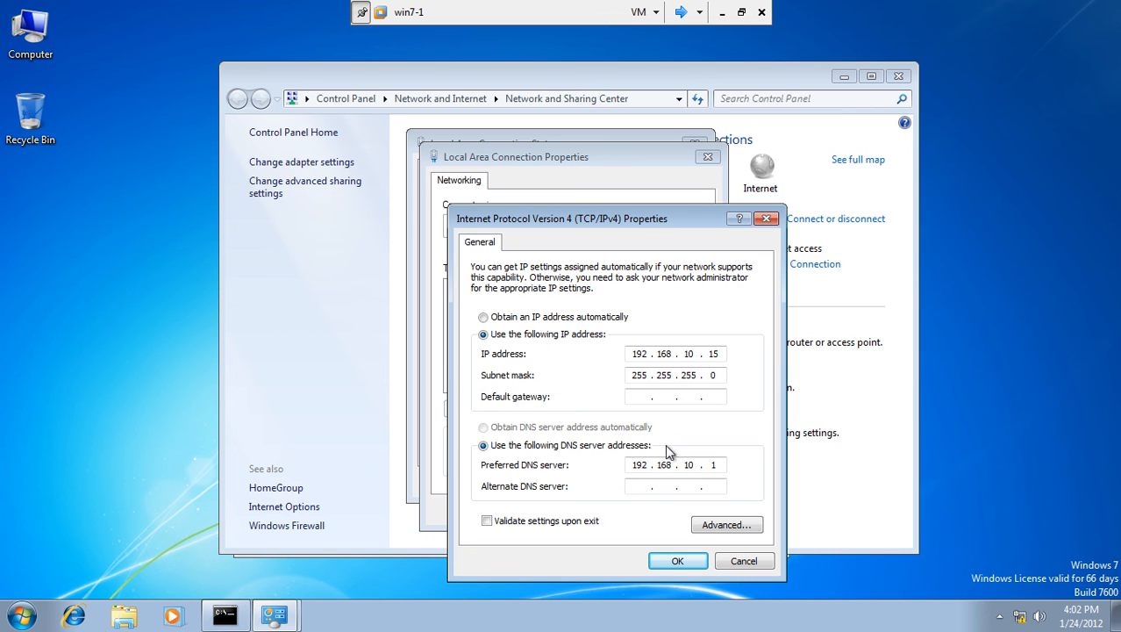
left_click(484, 317)
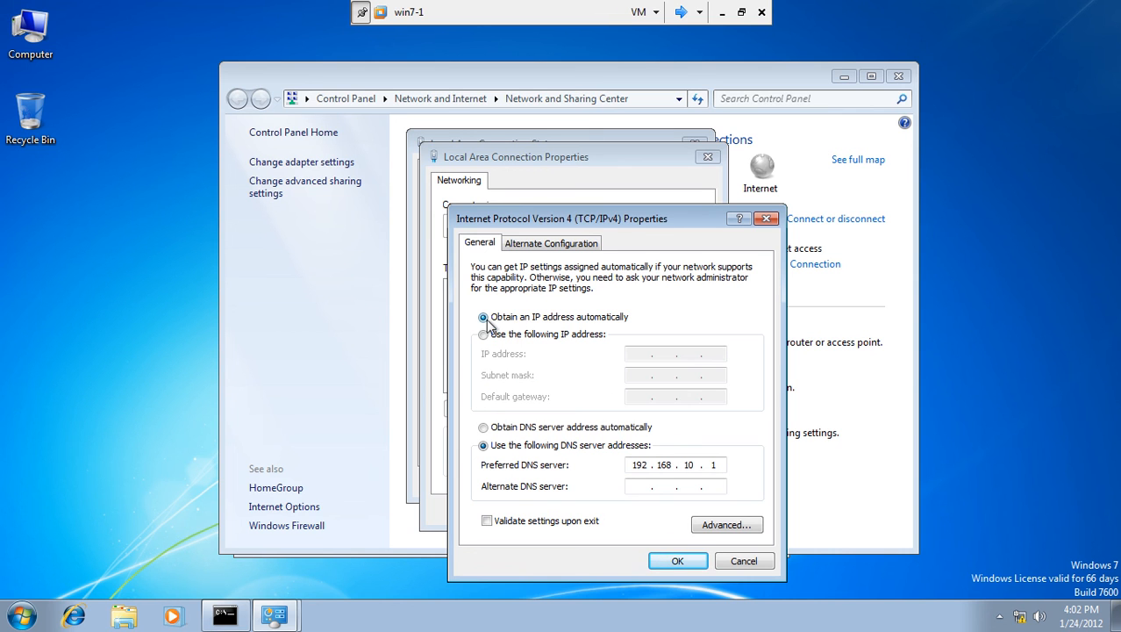
left_click(488, 429)
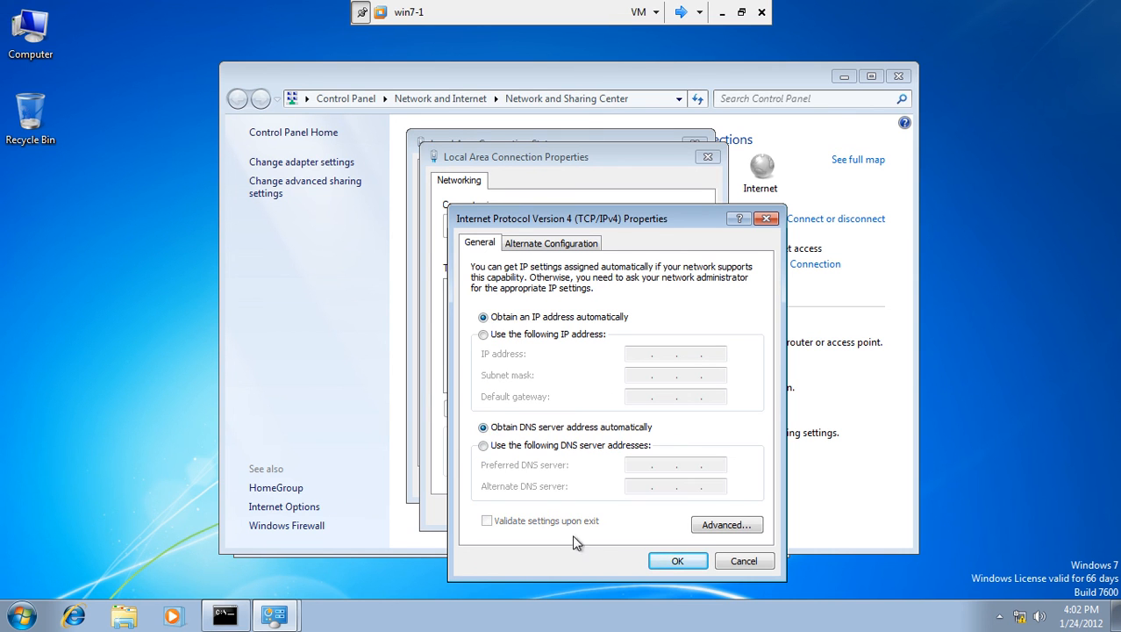
left_click(653, 561)
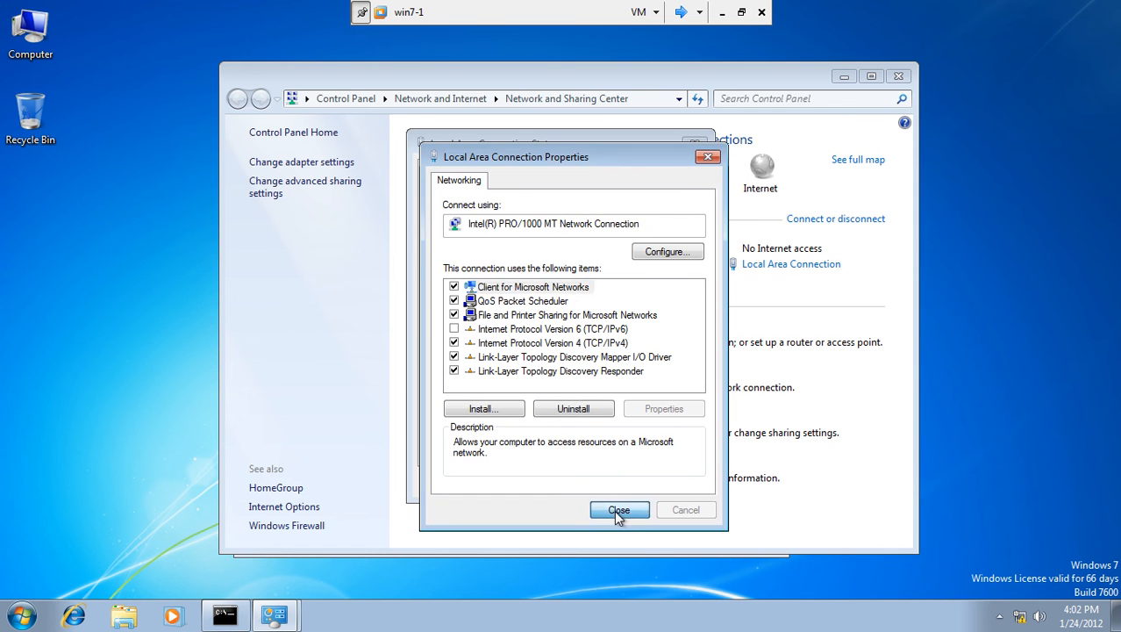
left_click(619, 510)
left_click(656, 485)
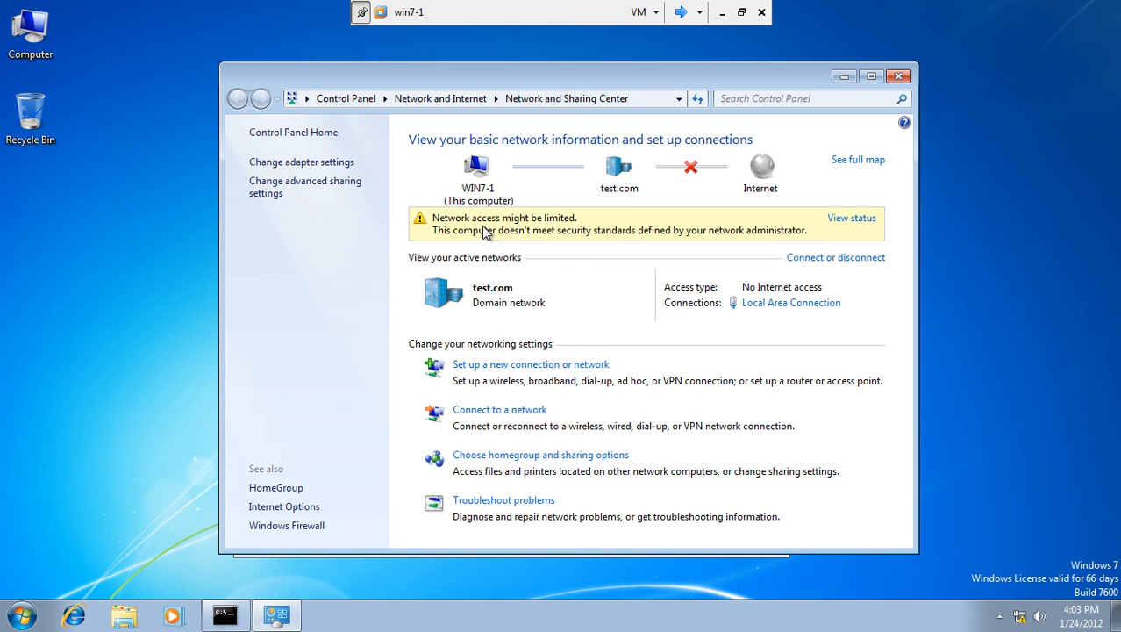
left_click(899, 76)
Rerun ipconfig /release, then run ipconfig /renew to get a new address.
key("Up")
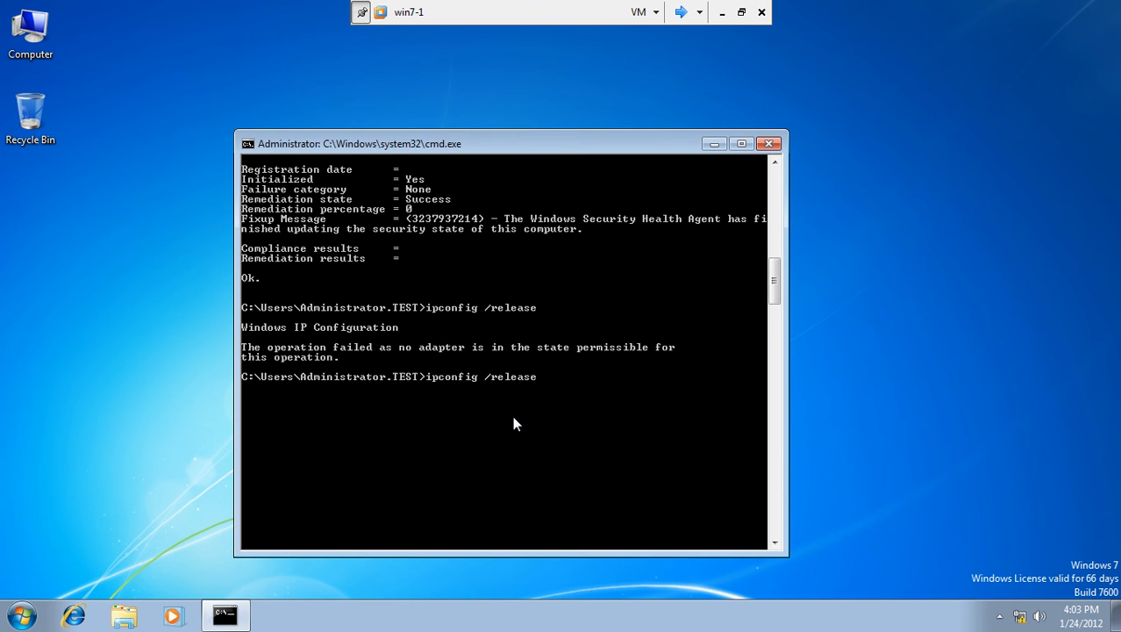
key("Return")
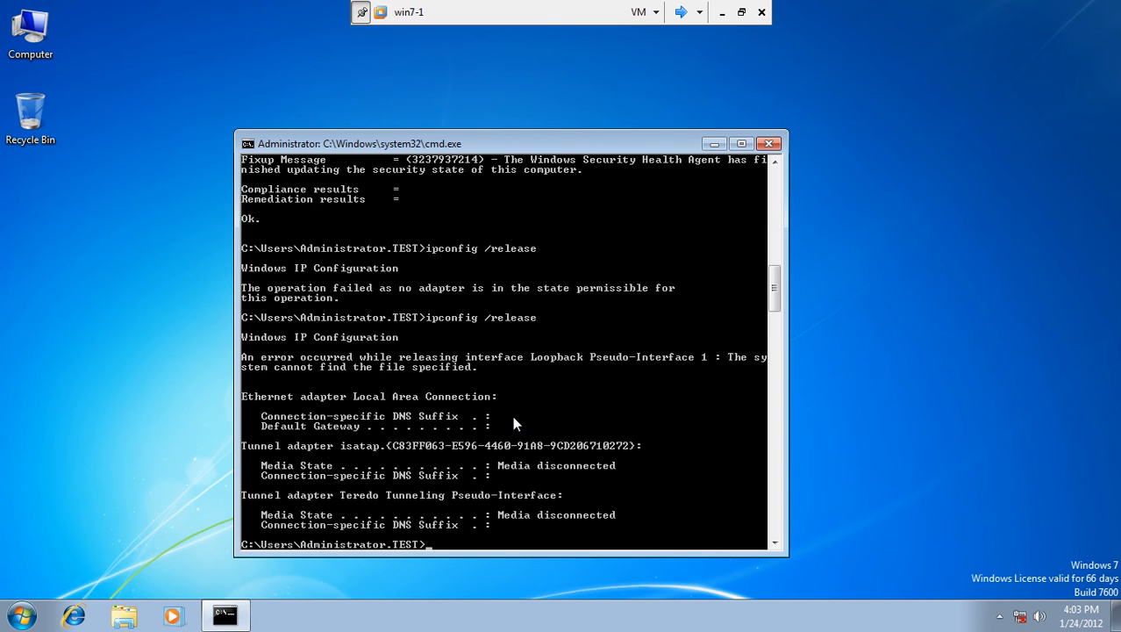
key("Up")
key("BackSpace")
key("BackSpace")
key("BackSpace")
key("BackSpace")
key("BackSpace")
type("new")
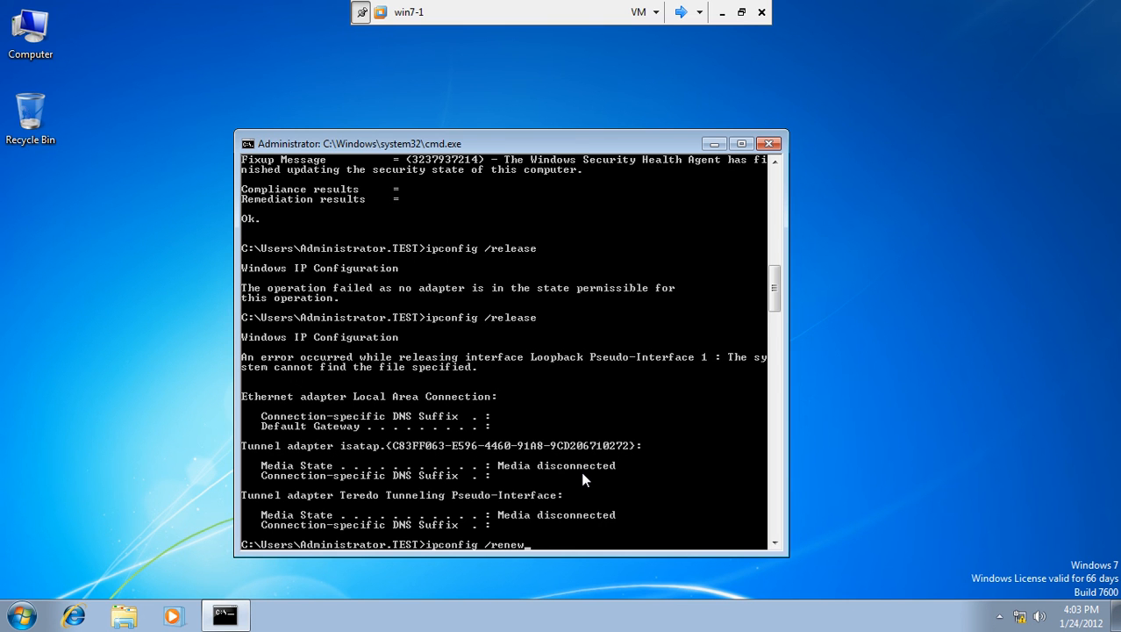
key("Return")
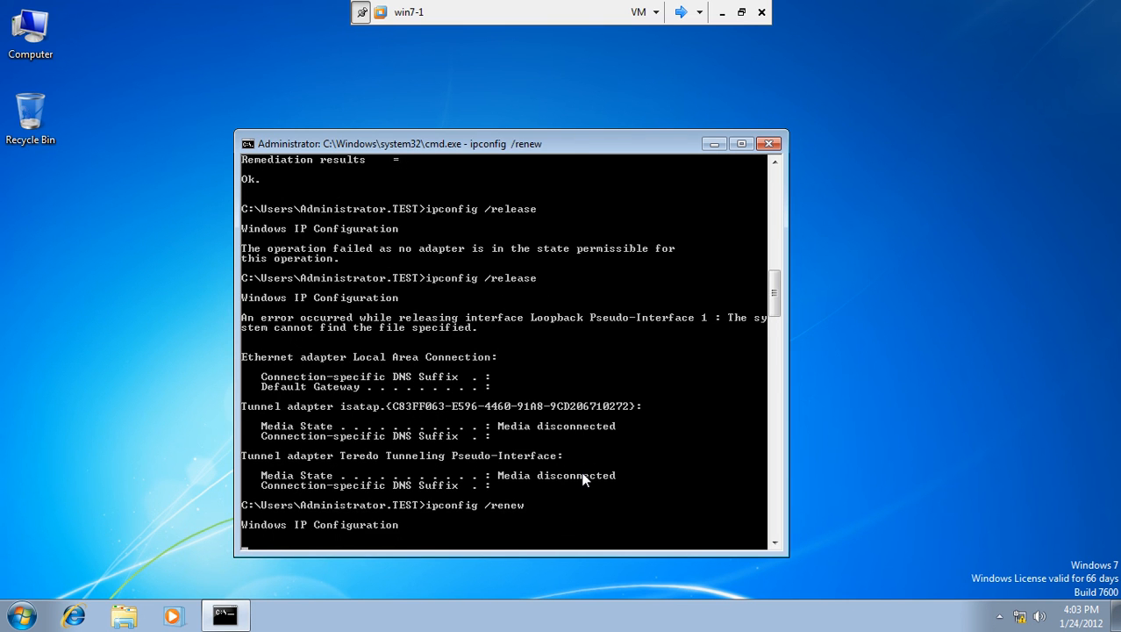
left_click_drag(570, 144, 577, 106)
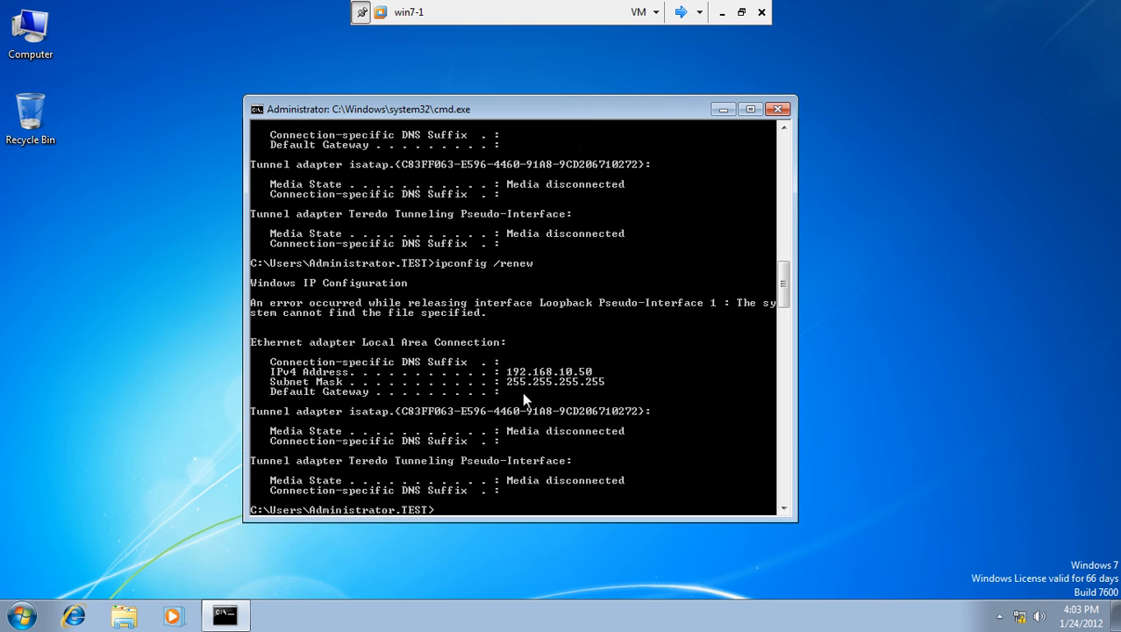
Mark the new 192.168.10.50 address and 255.255.255.255 subnet mask, then switch to Server1.
right_click(589, 371)
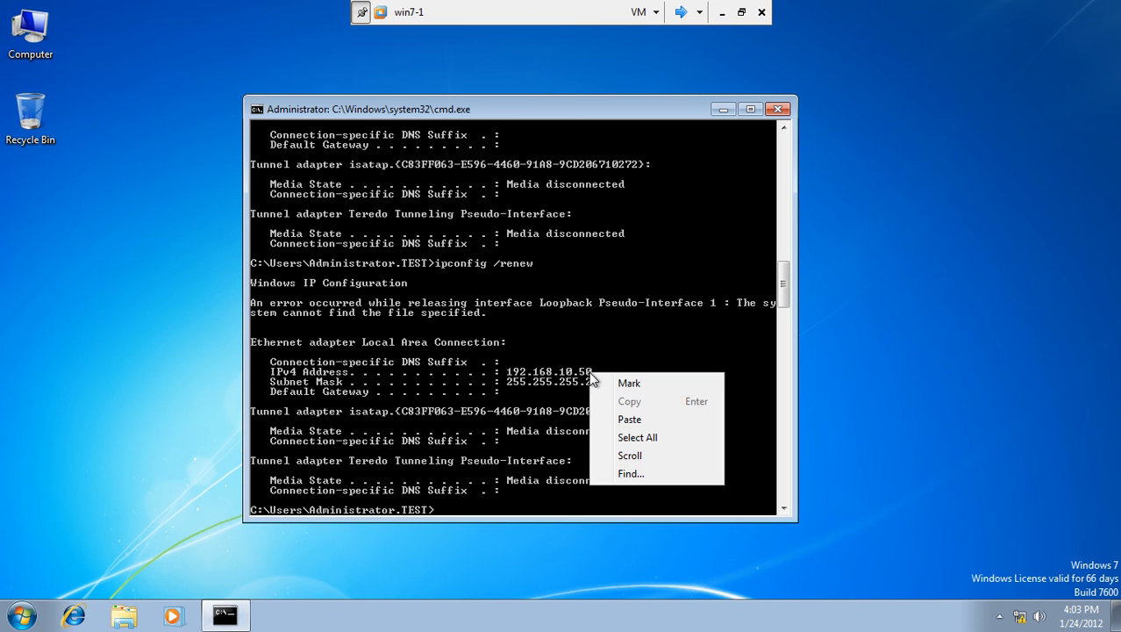
left_click(654, 380)
left_click(596, 372)
mouse_move(596, 372)
left_mouse_down()
mouse_move(284, 372)
mouse_move(271, 363)
mouse_move(296, 384)
mouse_move(386, 392)
mouse_move(606, 385)
left_mouse_up()
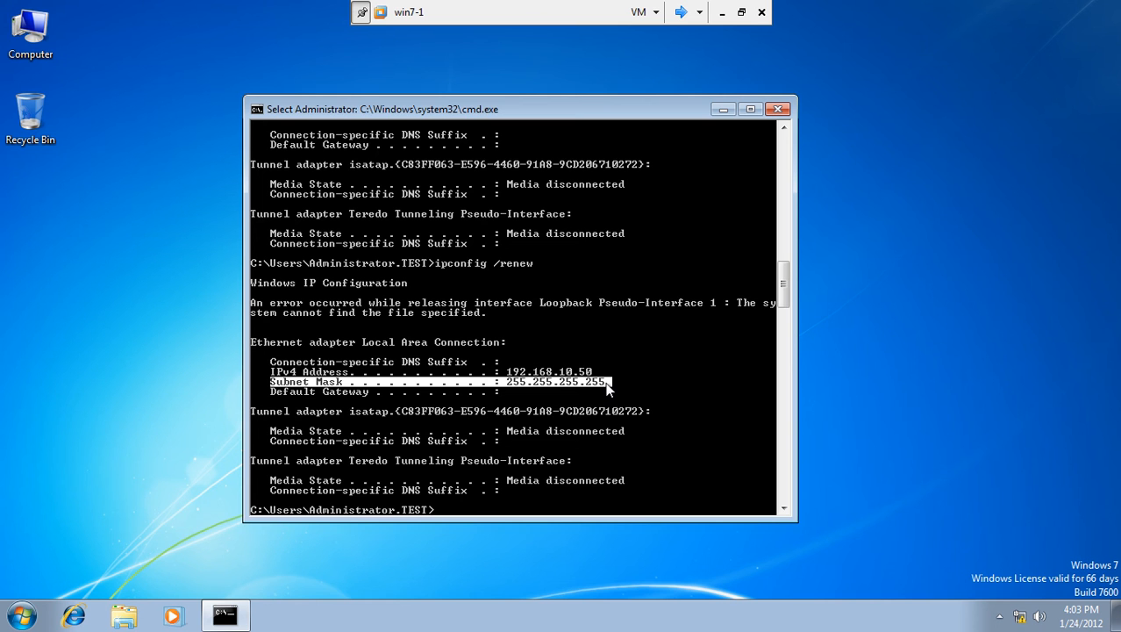
left_click_drag(781, 282, 780, 302)
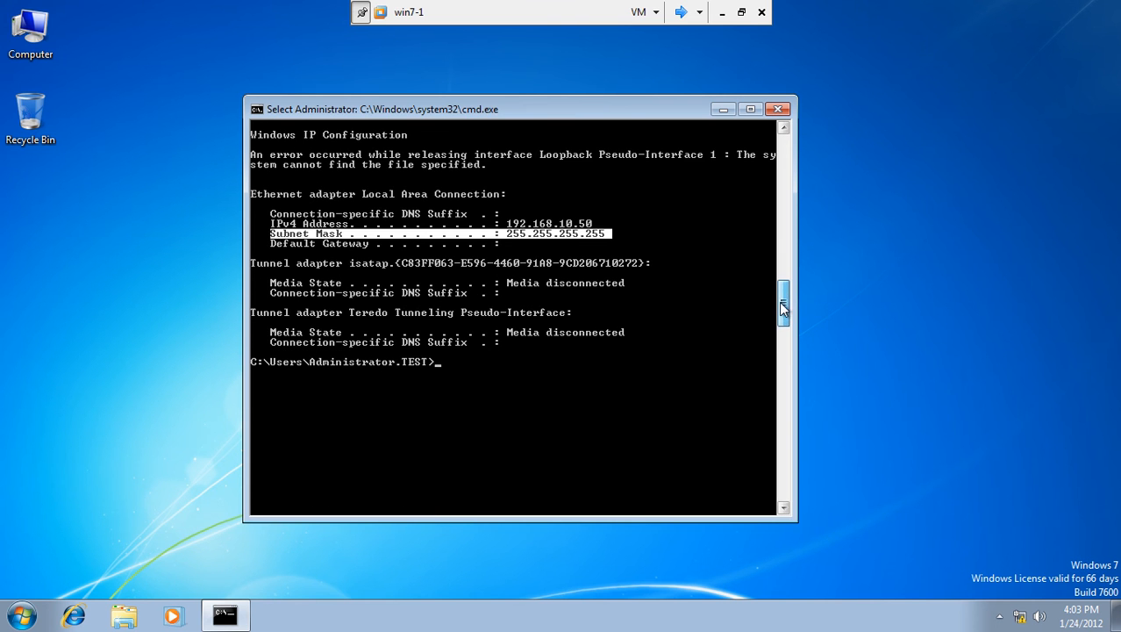
left_click(590, 333)
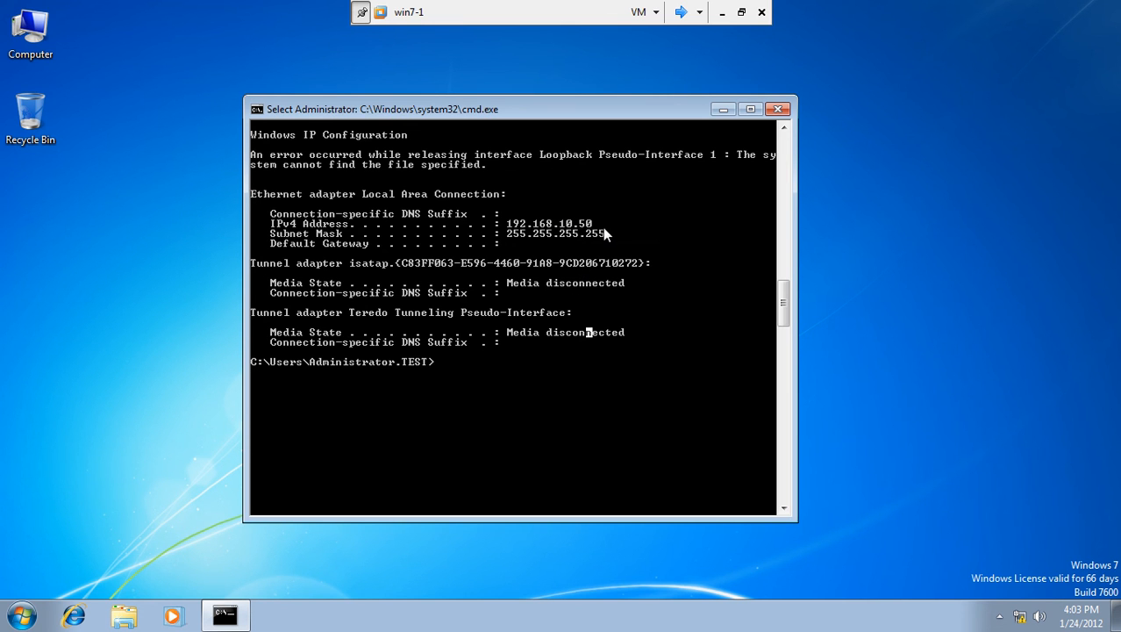
left_click(551, 374)
left_click(681, 14)
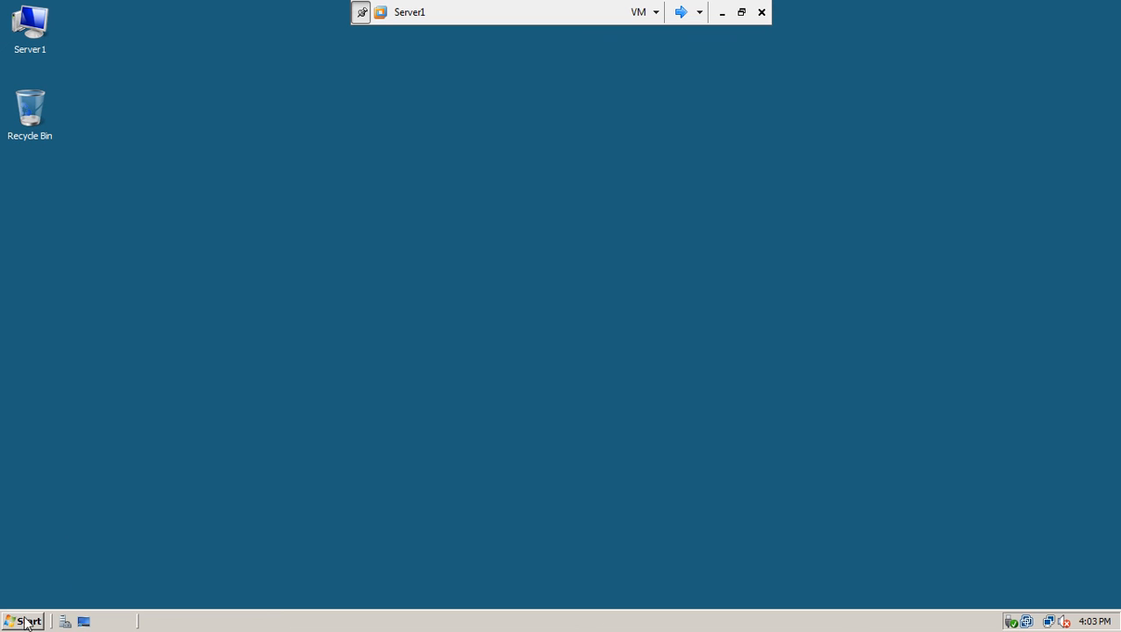
On Server1, open Network Policy Server and show Network Access Protection's System Health Validators.
left_click(22, 623)
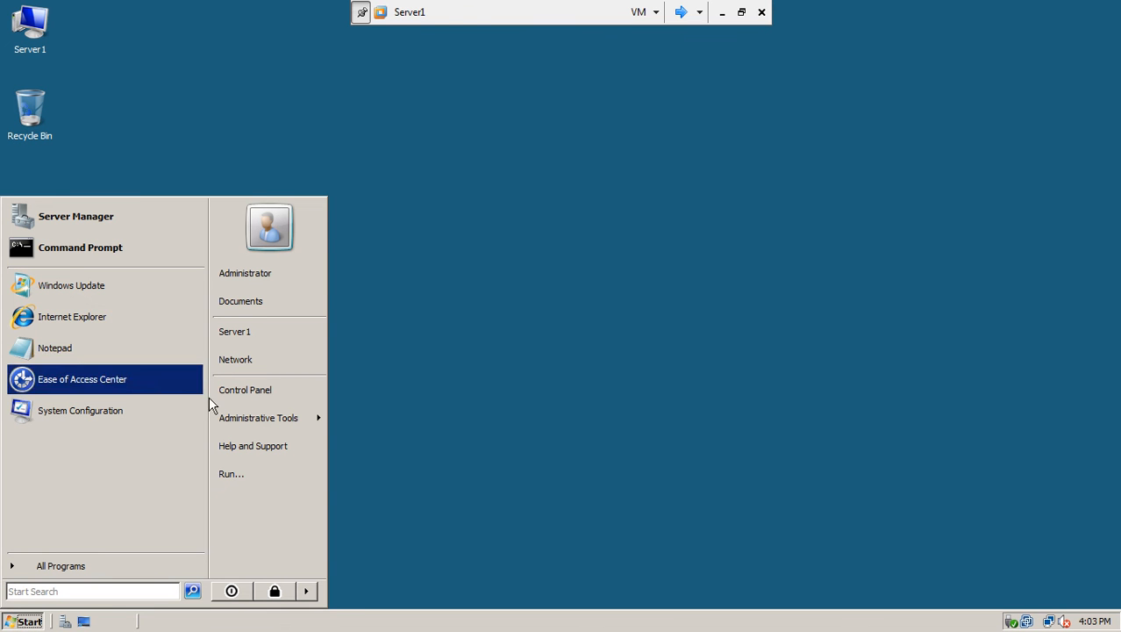
mouse_move(237, 427)
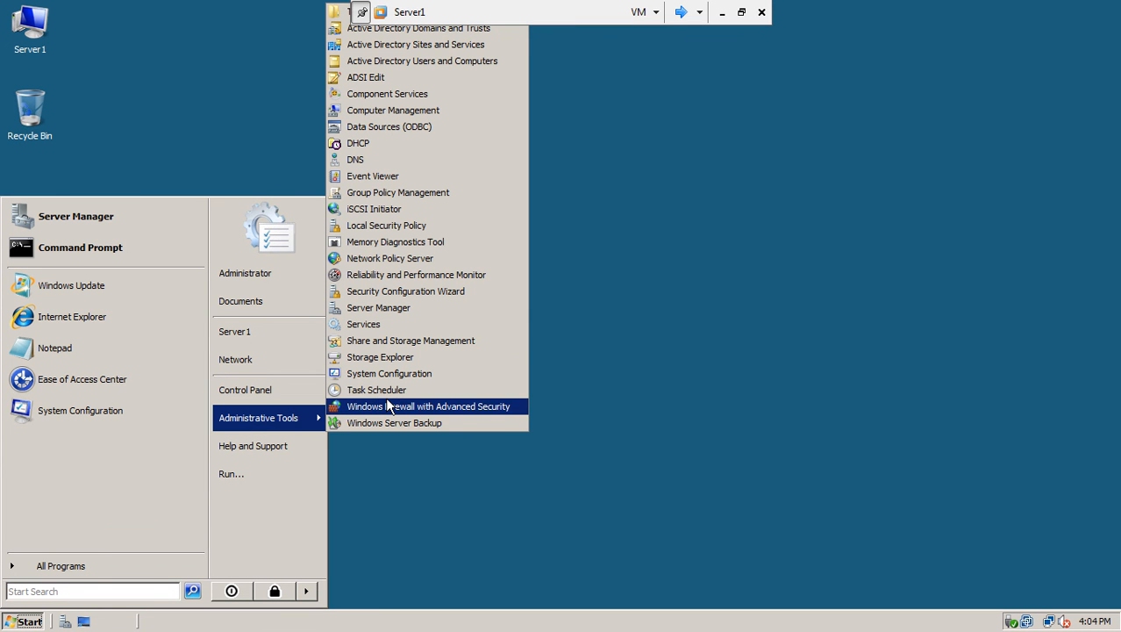
left_click(420, 260)
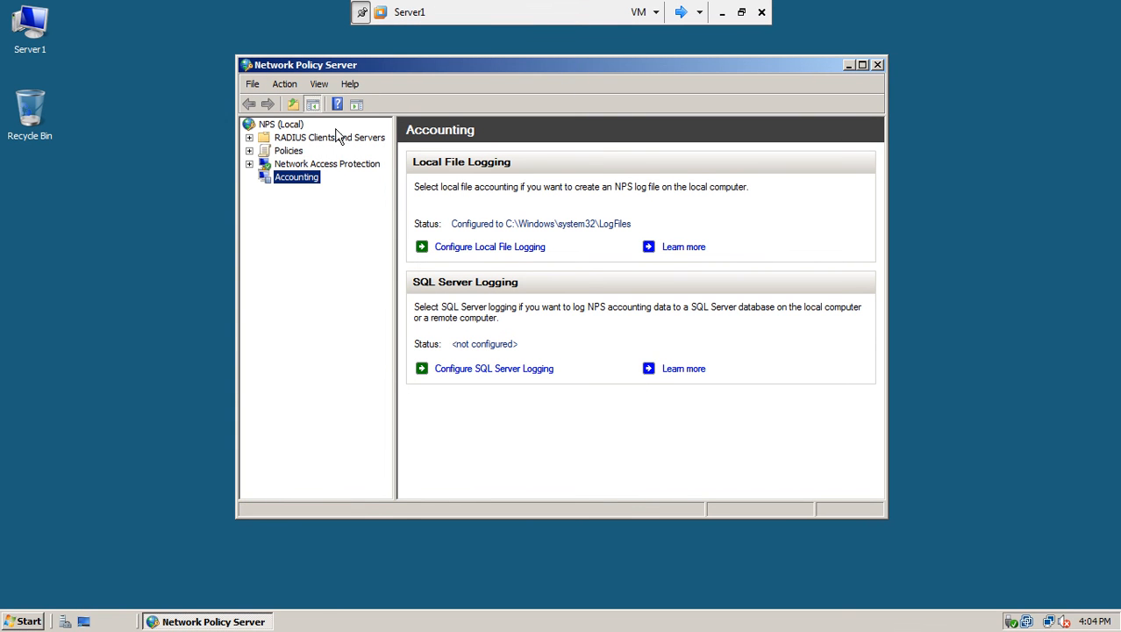
left_click(250, 164)
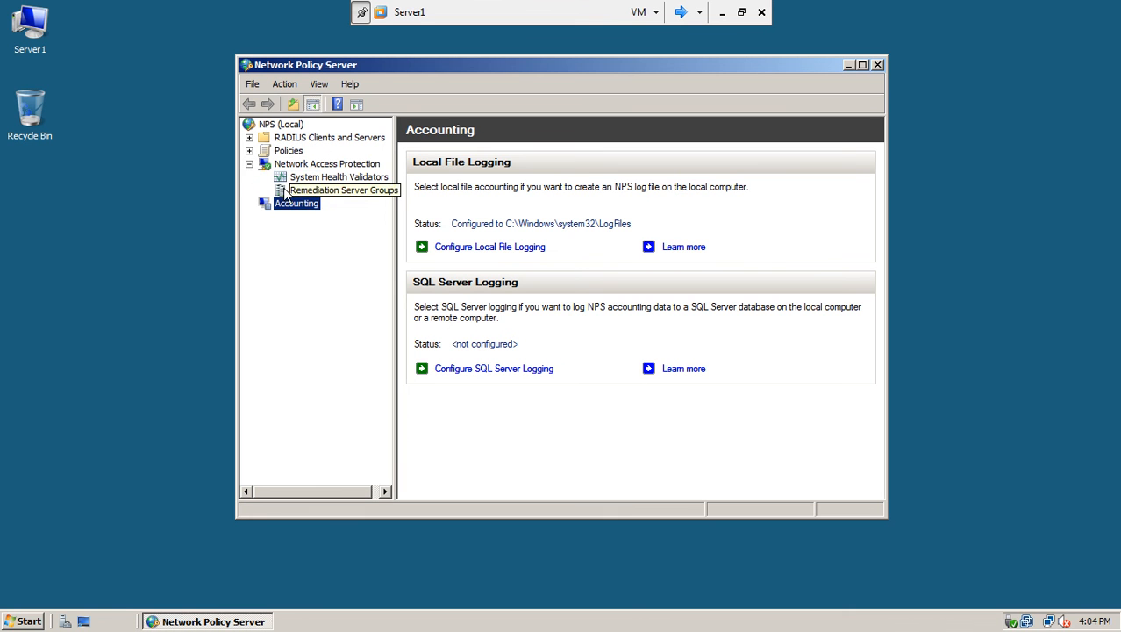
left_click(336, 179)
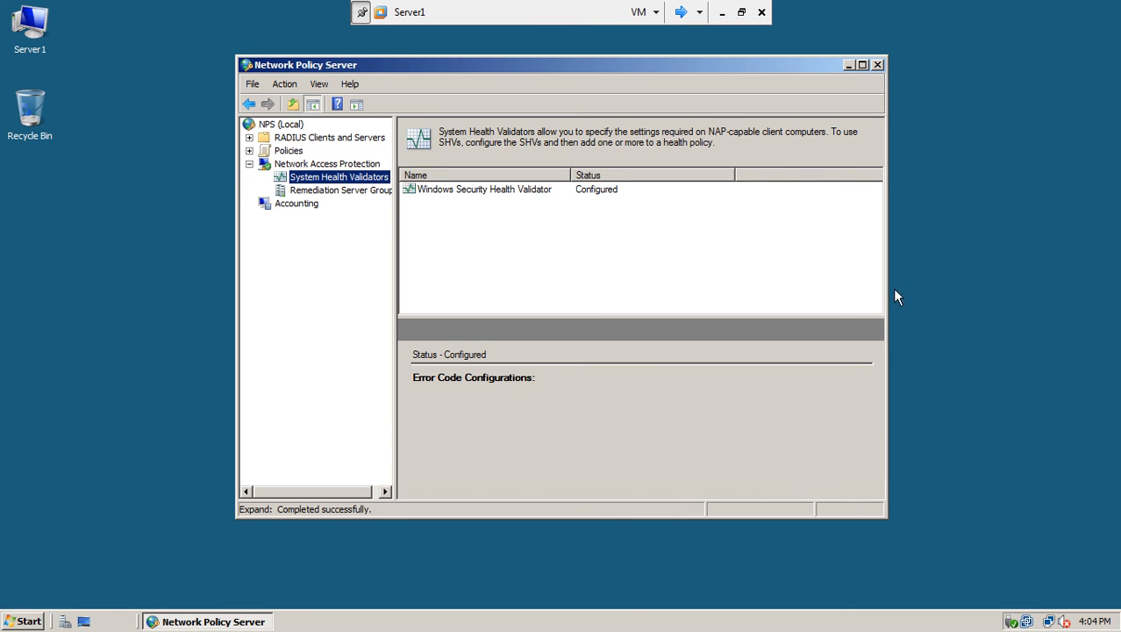
left_click_drag(888, 286, 934, 276)
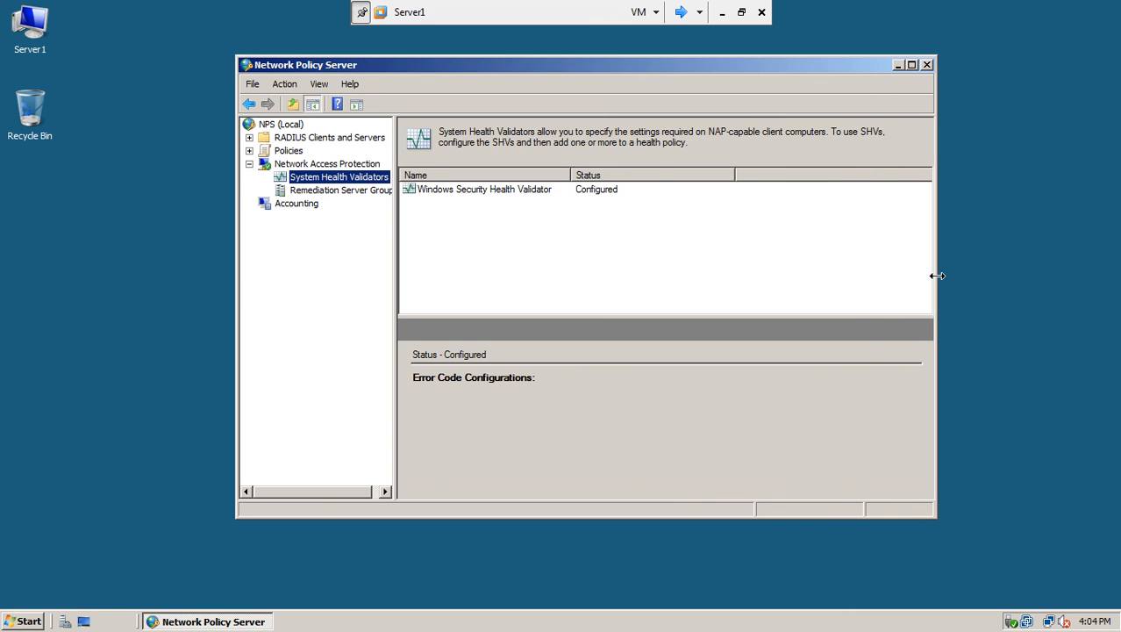
Open the Windows Security Health Validator's settings to review its firewall, antivirus, antispyware and update requirements.
double_click(501, 198)
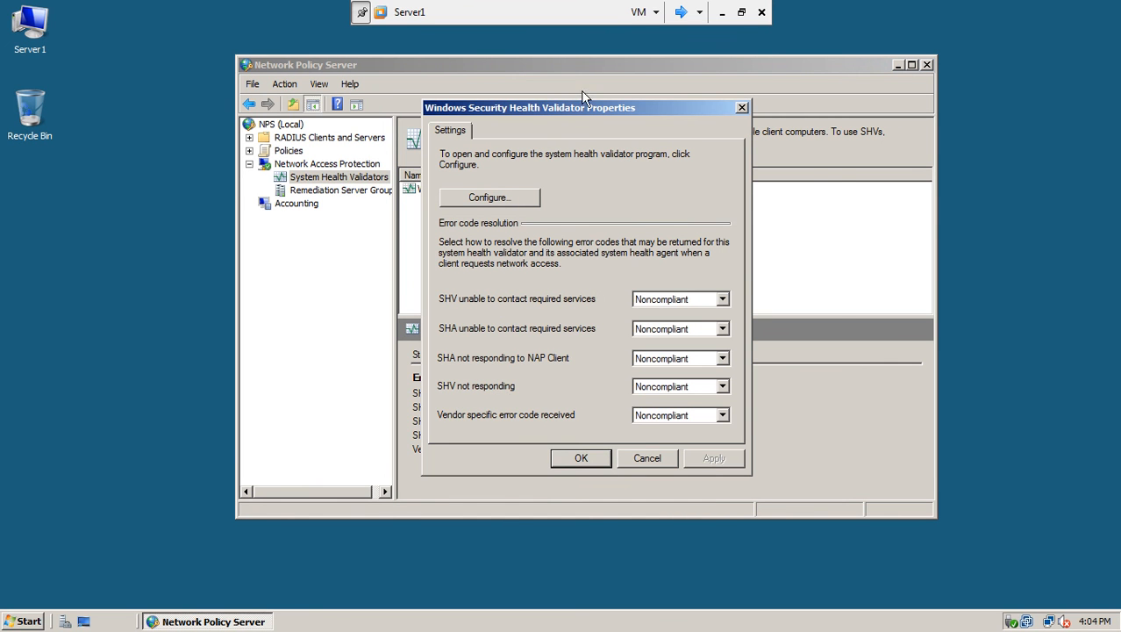
left_click_drag(577, 103, 471, 100)
left_click(406, 193)
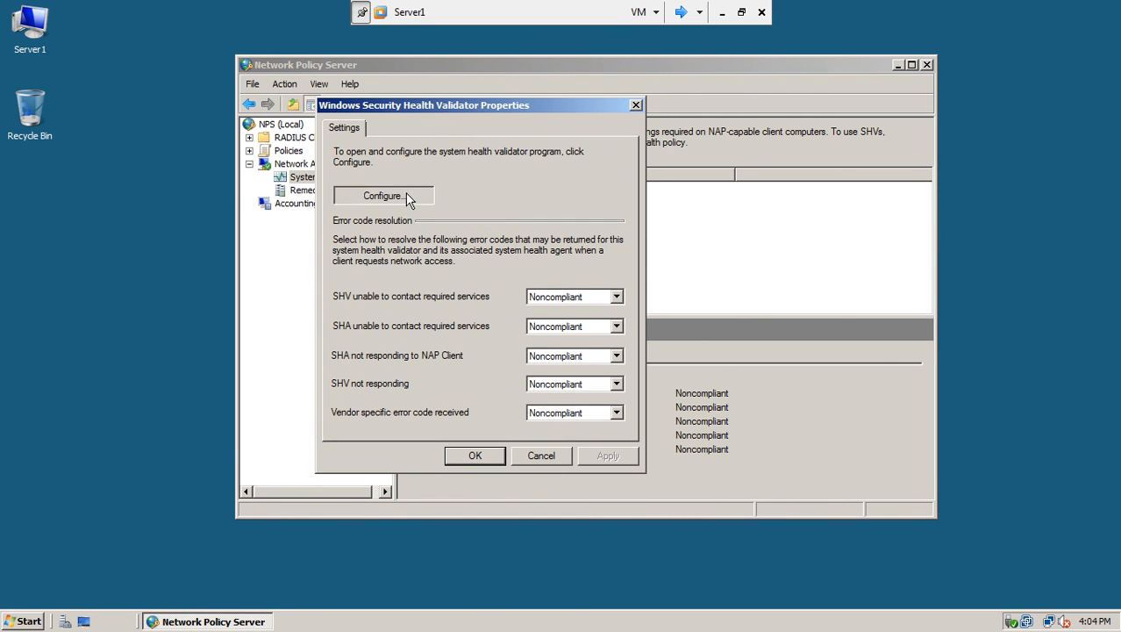
left_click_drag(487, 150, 325, 100)
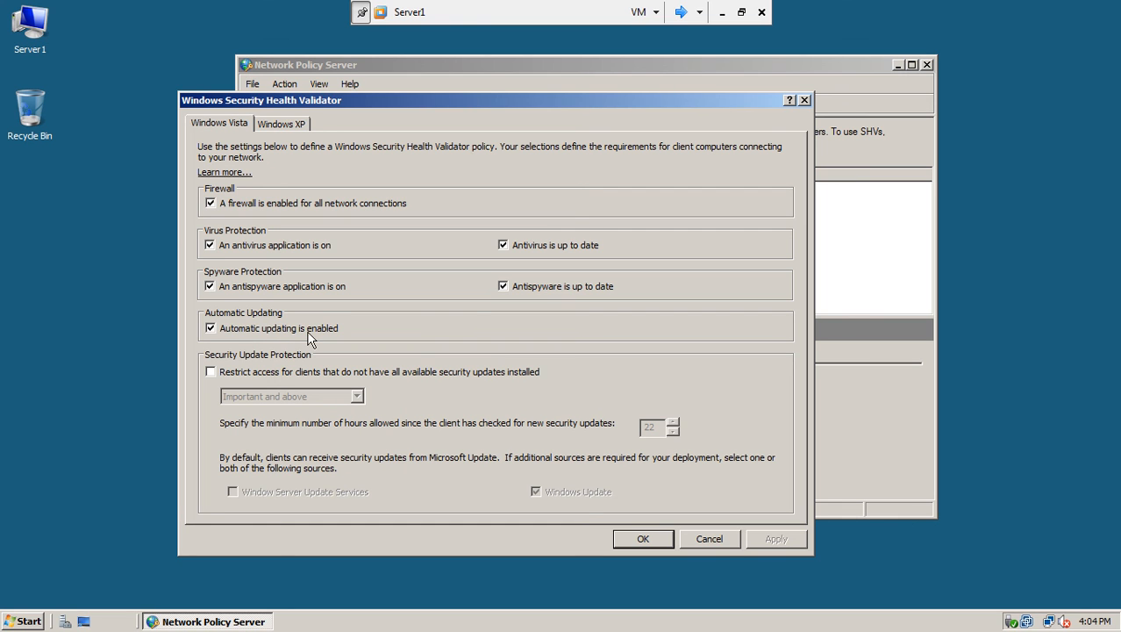
left_click(681, 12)
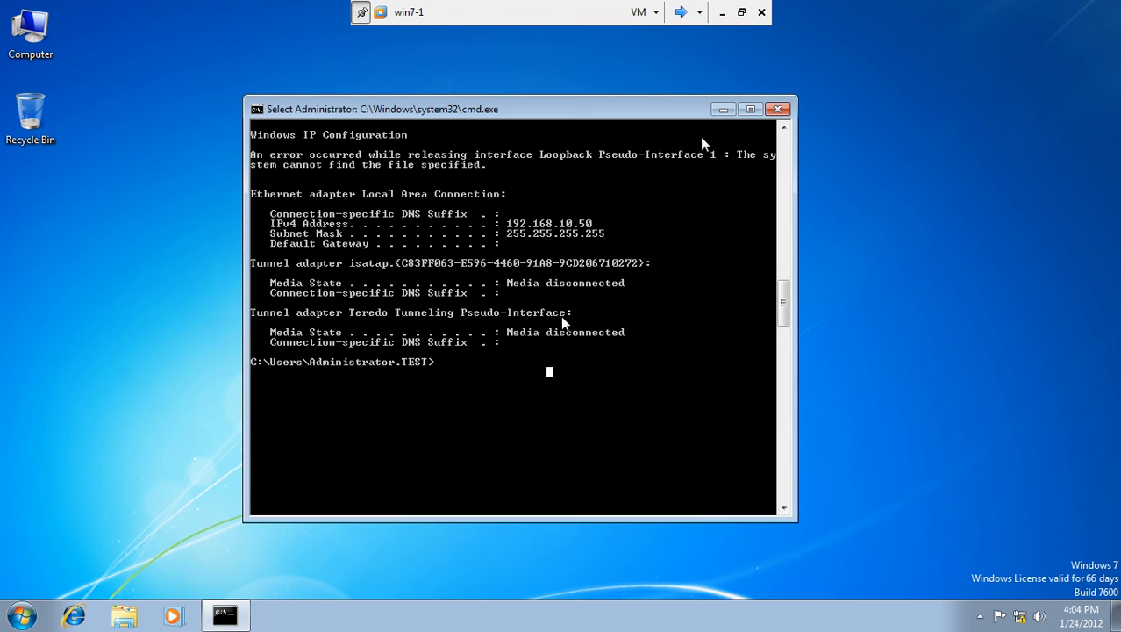
On win7-1, close the command window and check Windows Firewall status in Control Panel.
left_click(779, 110)
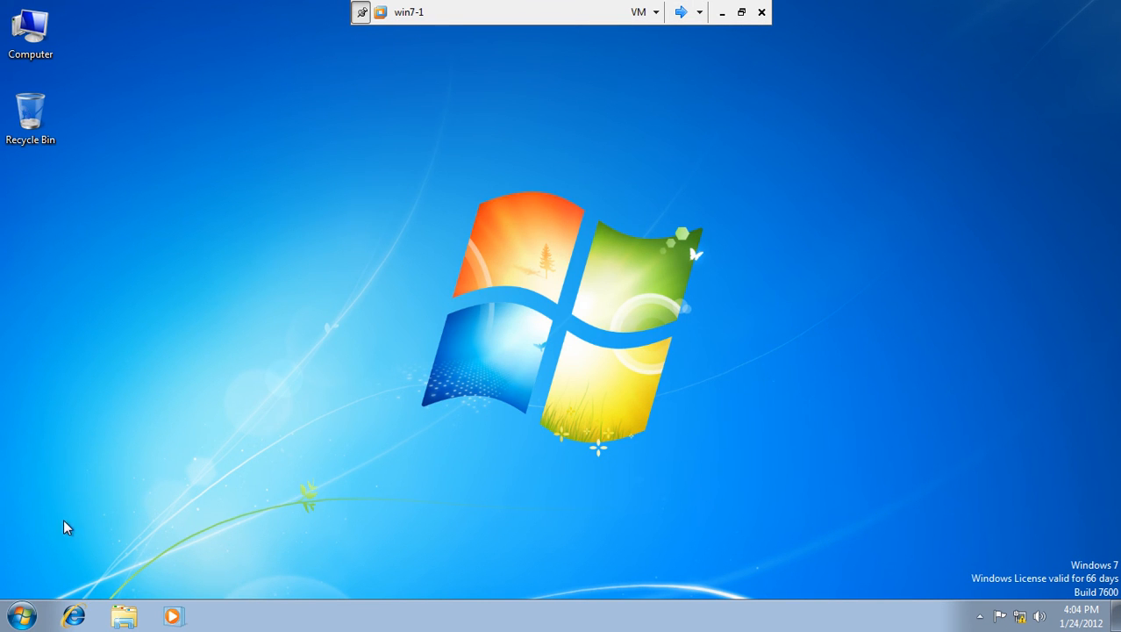
left_click(16, 615)
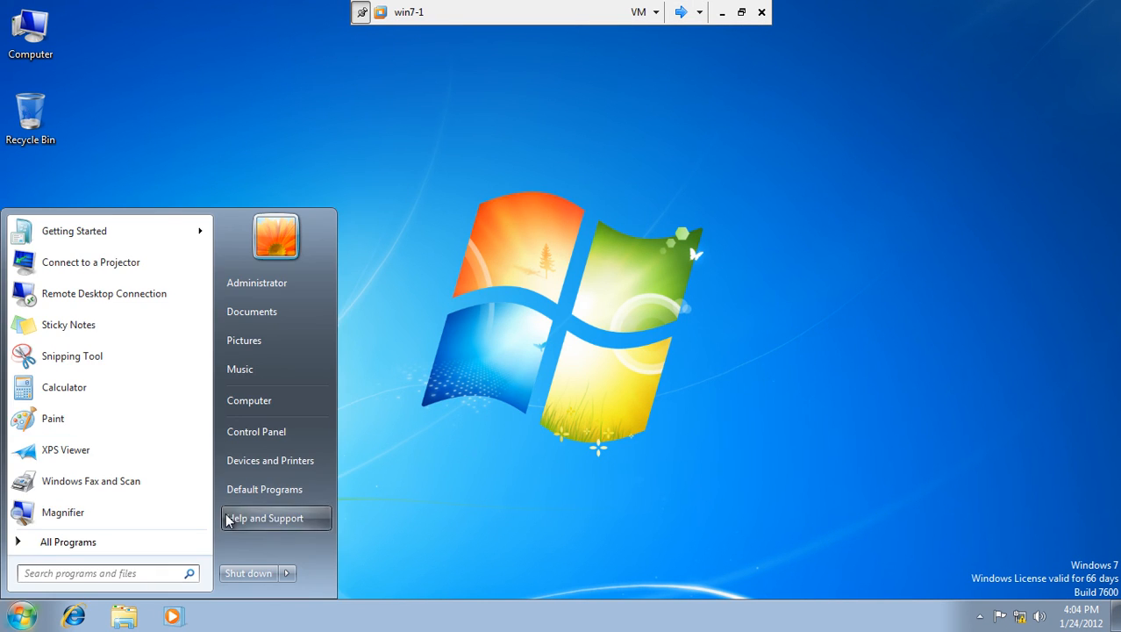
left_click(263, 430)
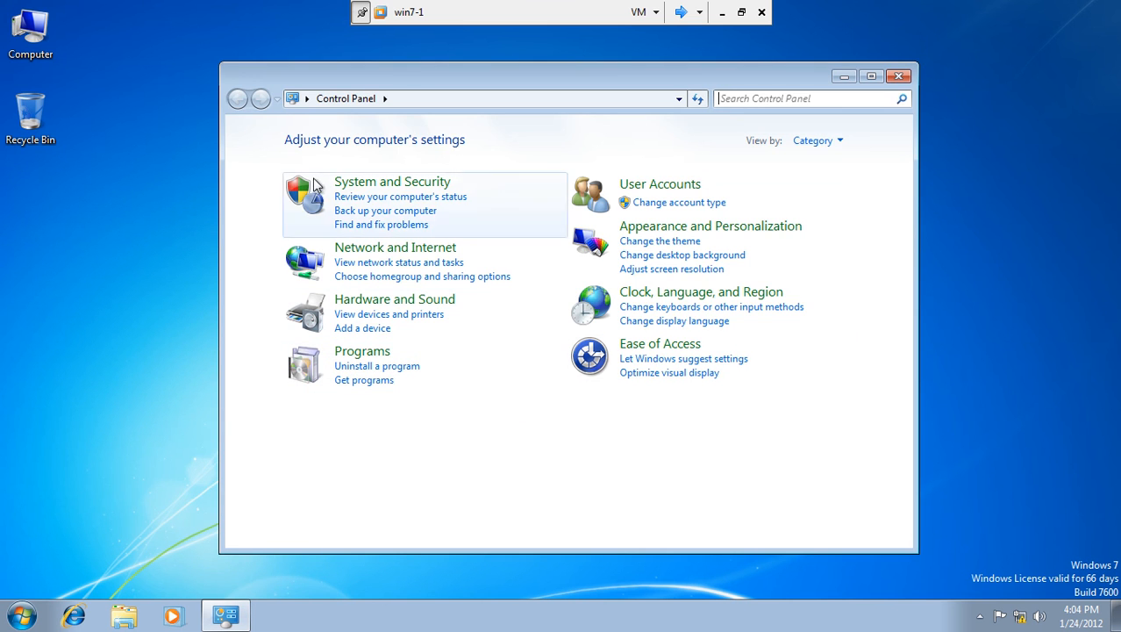
left_click(392, 186)
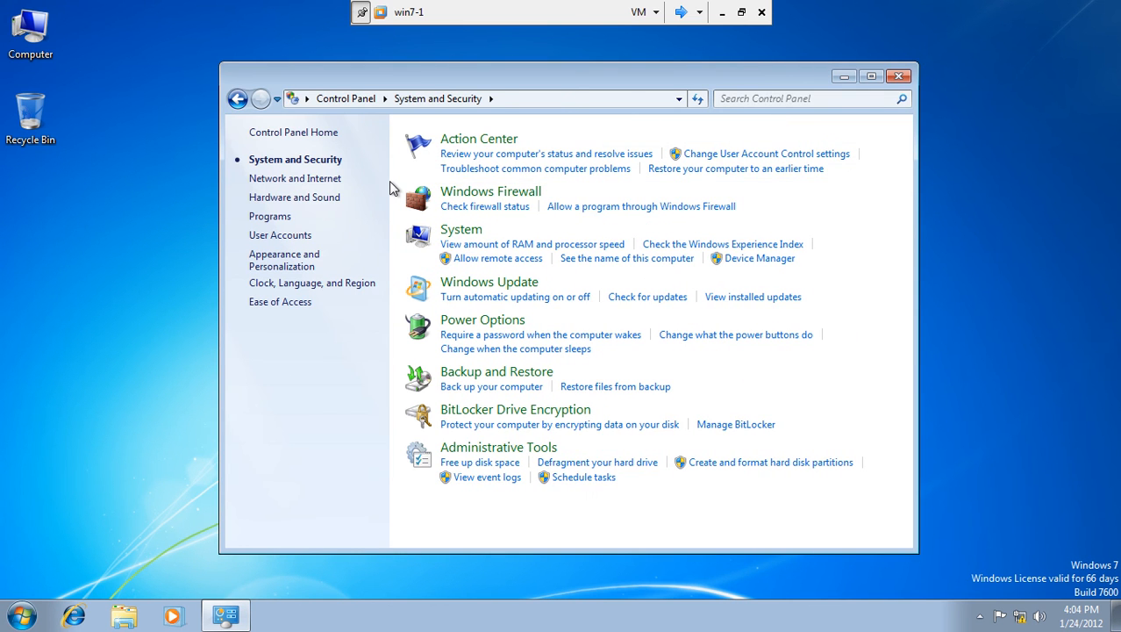
left_click(456, 193)
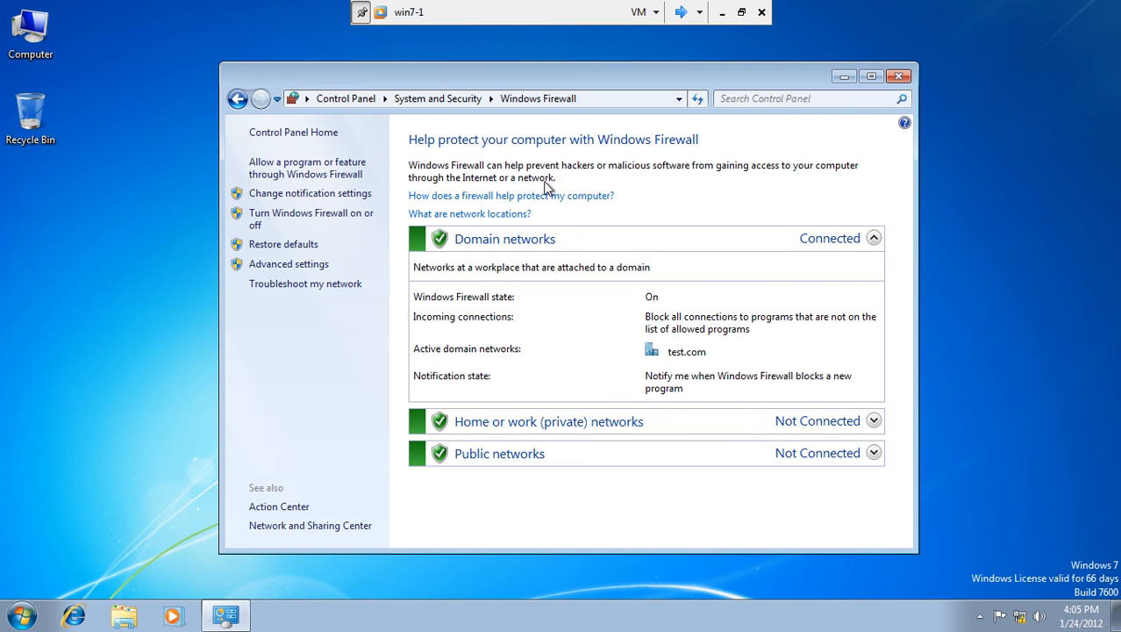
Open Windows Update's Change settings page and confirm the update settings with OK.
left_click(236, 99)
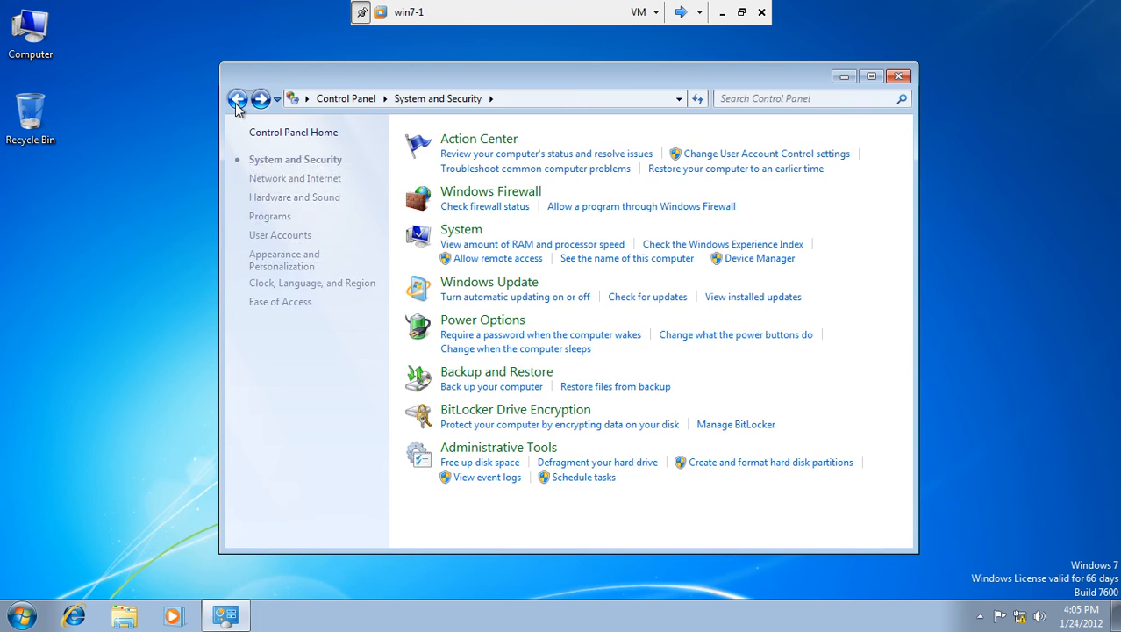
left_click(481, 285)
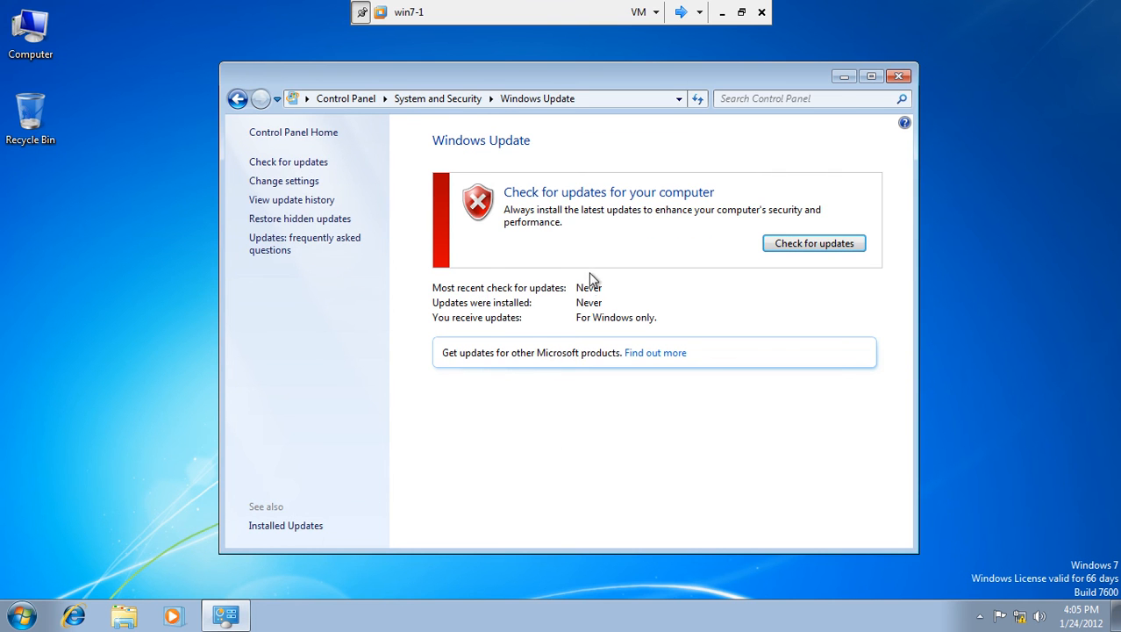
left_click(280, 182)
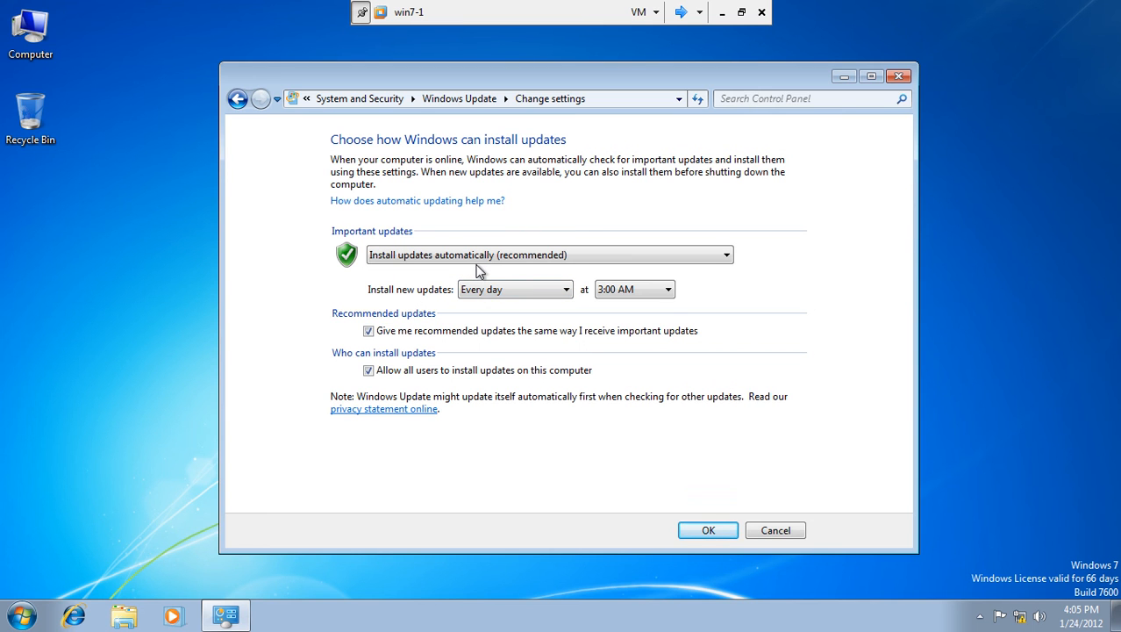
left_click(707, 533)
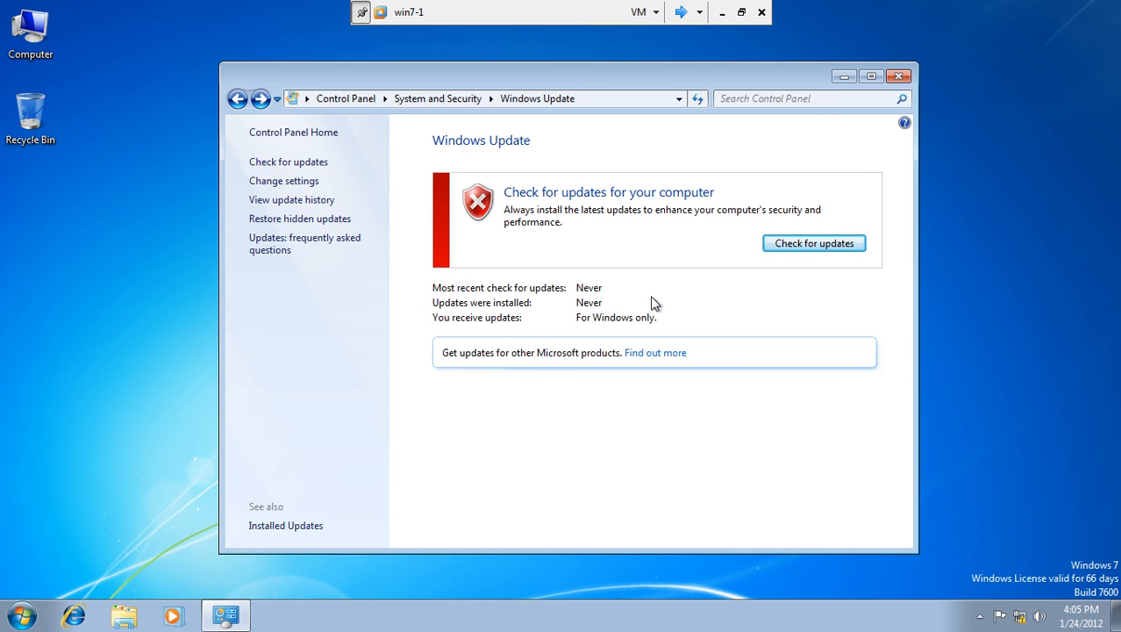
On Server1, uncheck the antivirus and antispyware requirements, apply, and close the validator dialogs.
left_click(682, 16)
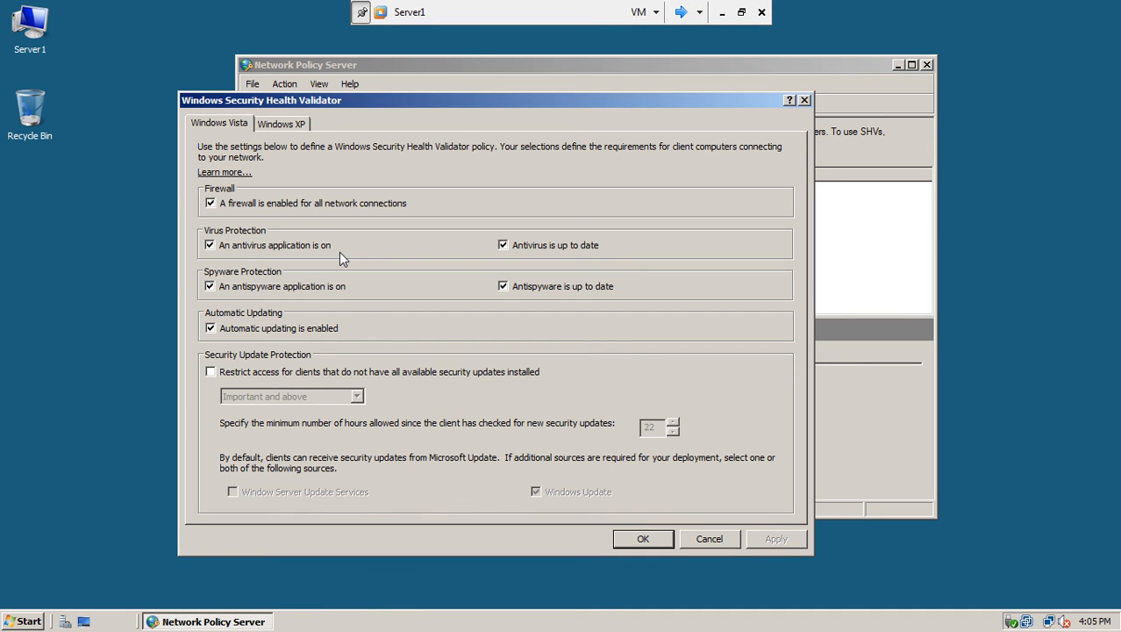
left_click(210, 245)
left_click(210, 286)
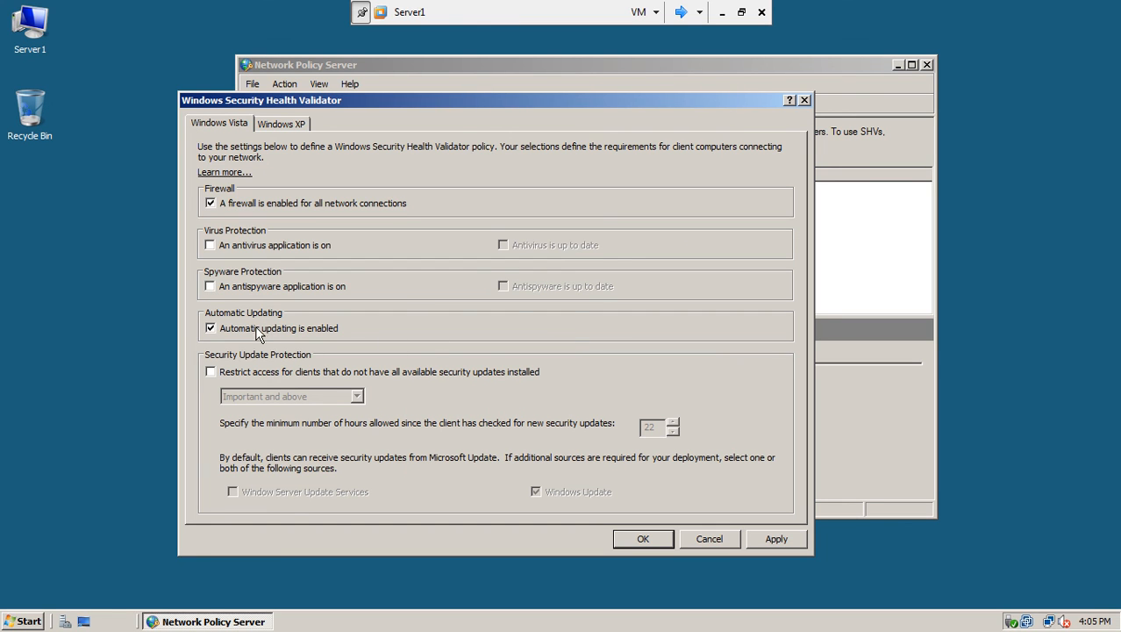
left_click(777, 539)
left_click(644, 538)
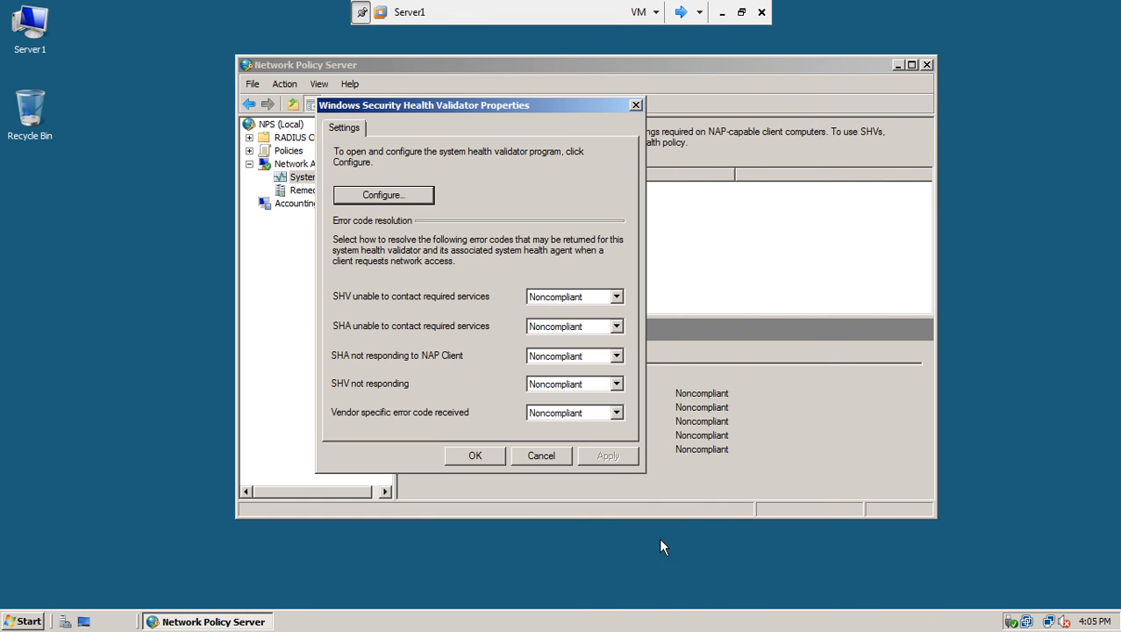
left_click(500, 458)
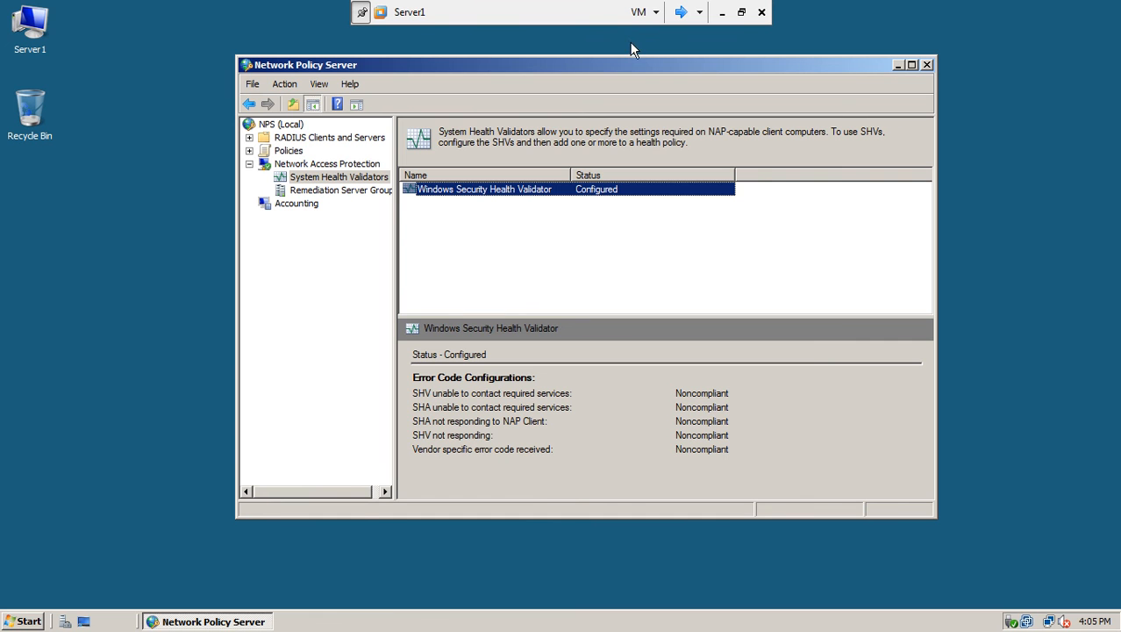
left_click(680, 12)
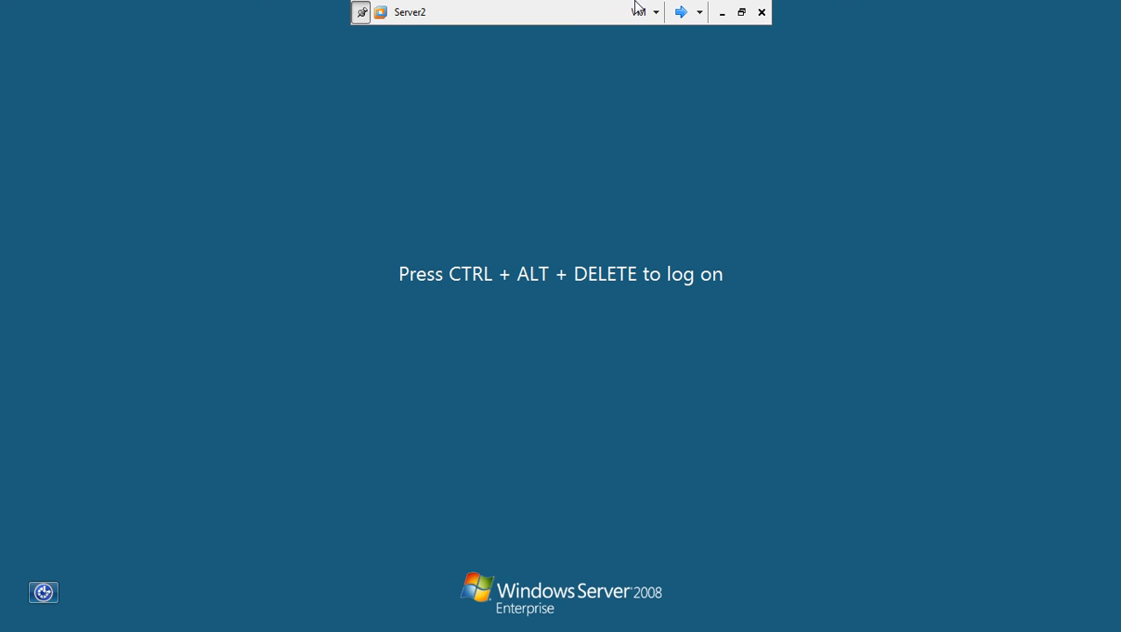
On win7-1, close Windows Update and run gpupdate from the Start search.
left_click(680, 12)
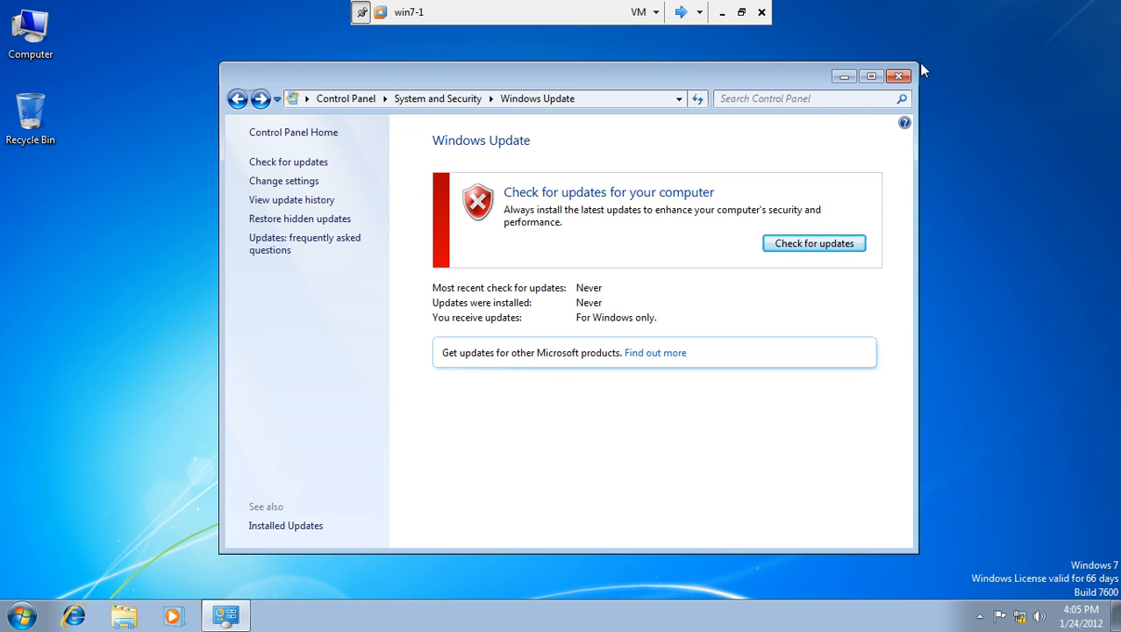
left_click(893, 81)
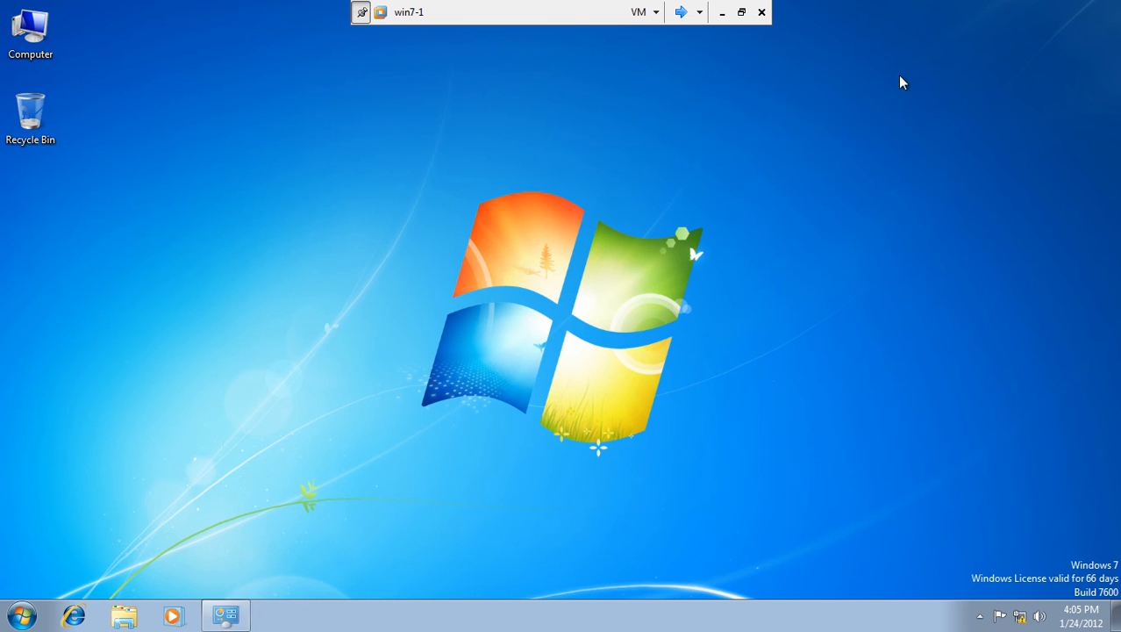
left_click(22, 616)
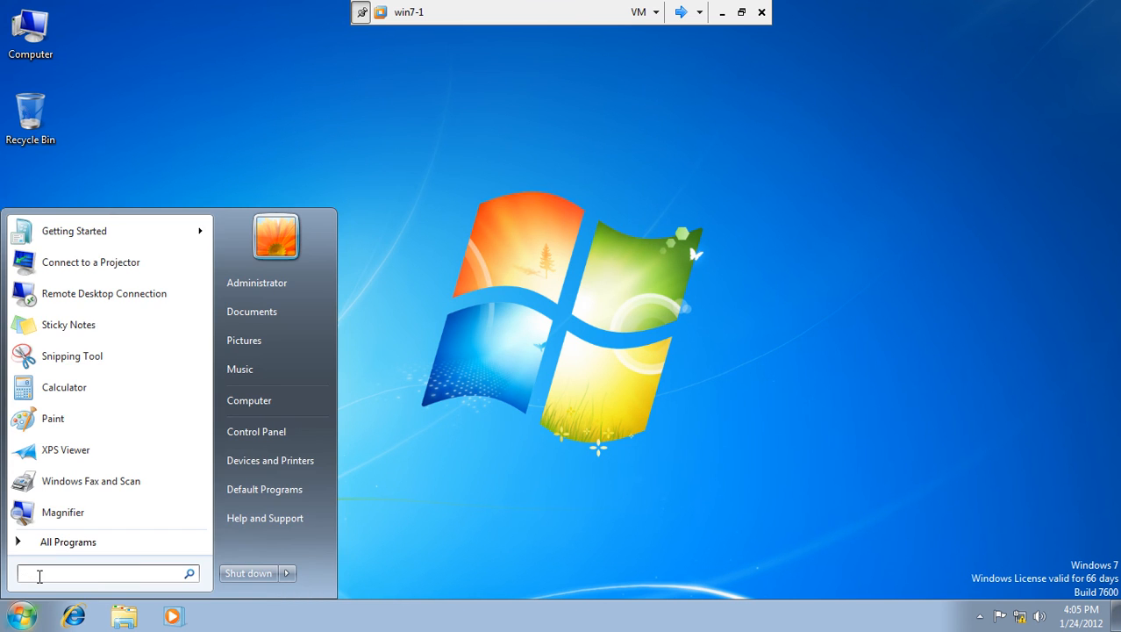
type("gpupdate")
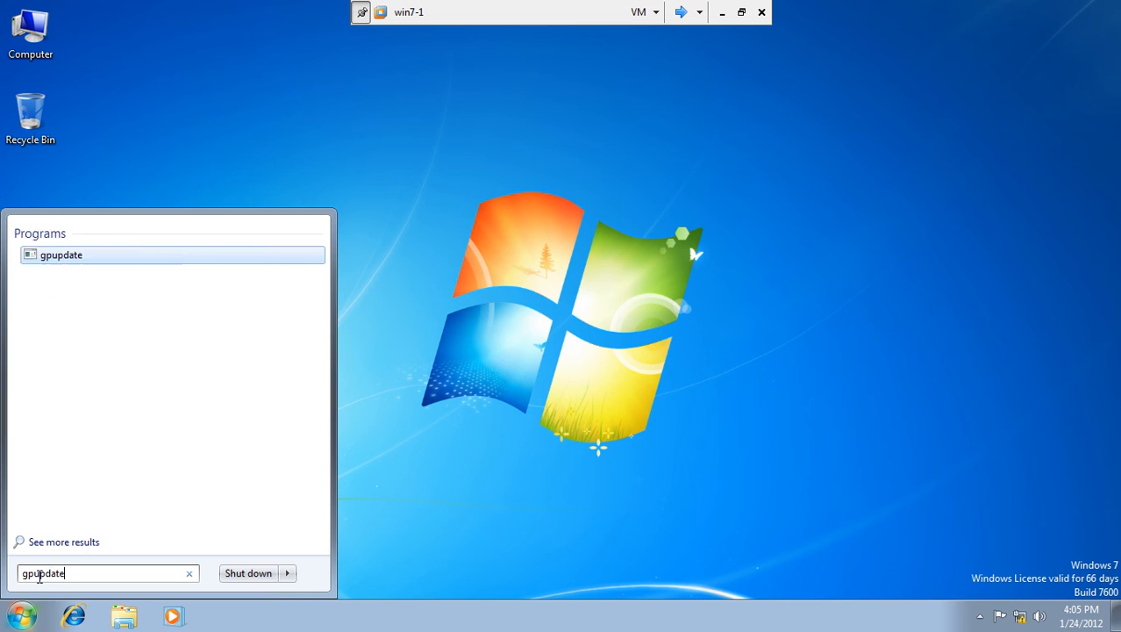
key("Return")
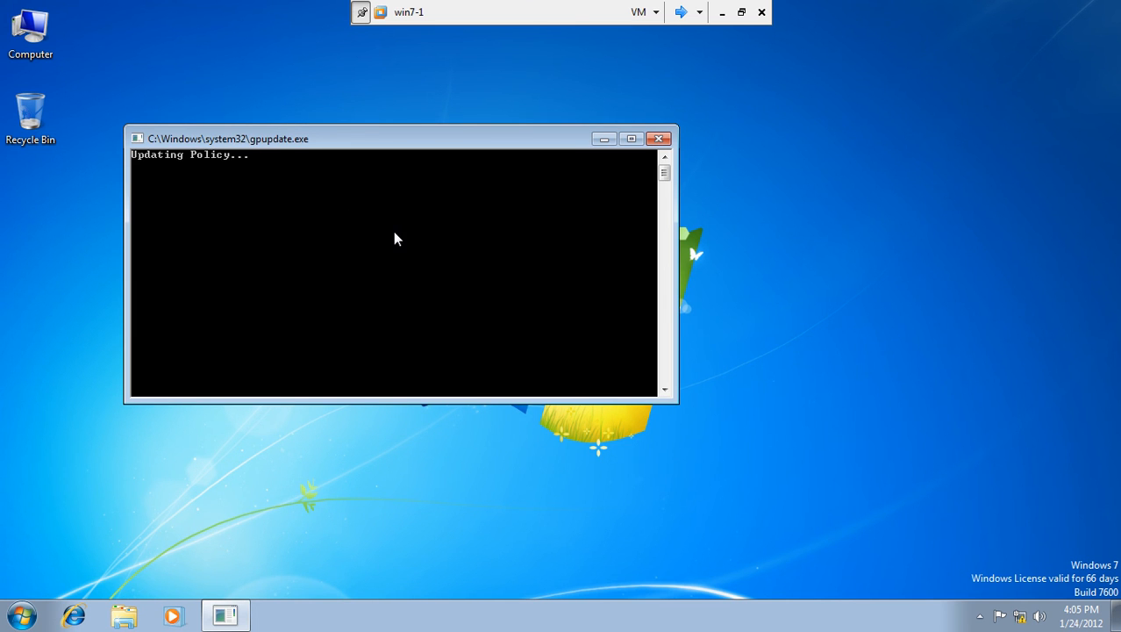
left_click_drag(388, 139, 505, 196)
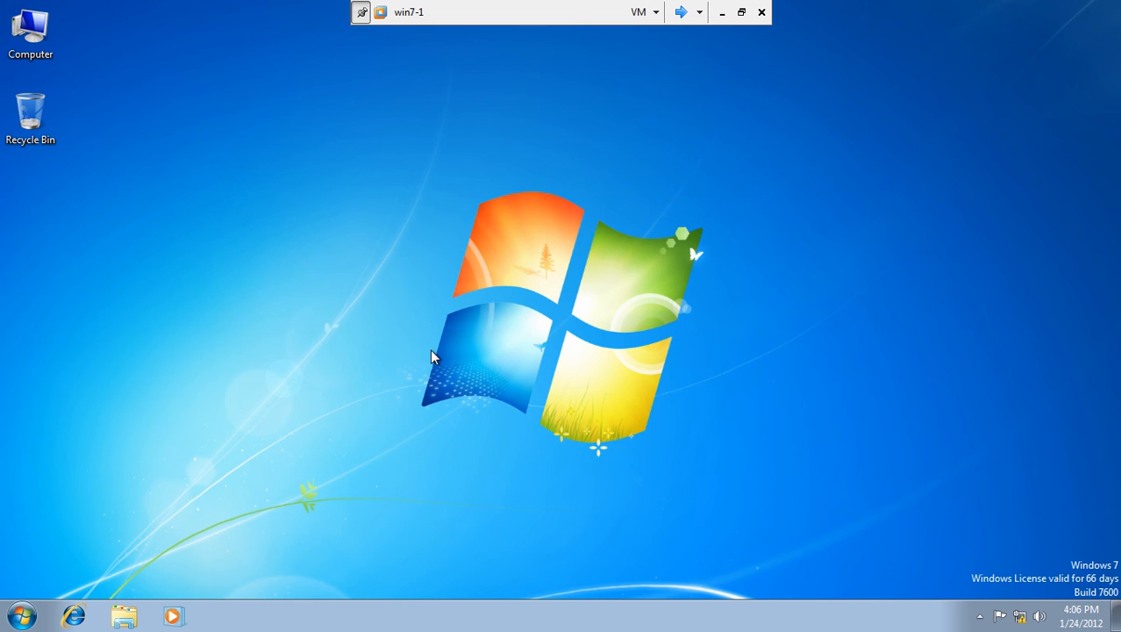
Run gpupdate /force in a new Command Prompt, then switch to Server1.
left_click(18, 616)
type("cmd")
key("Return")
type("dp")
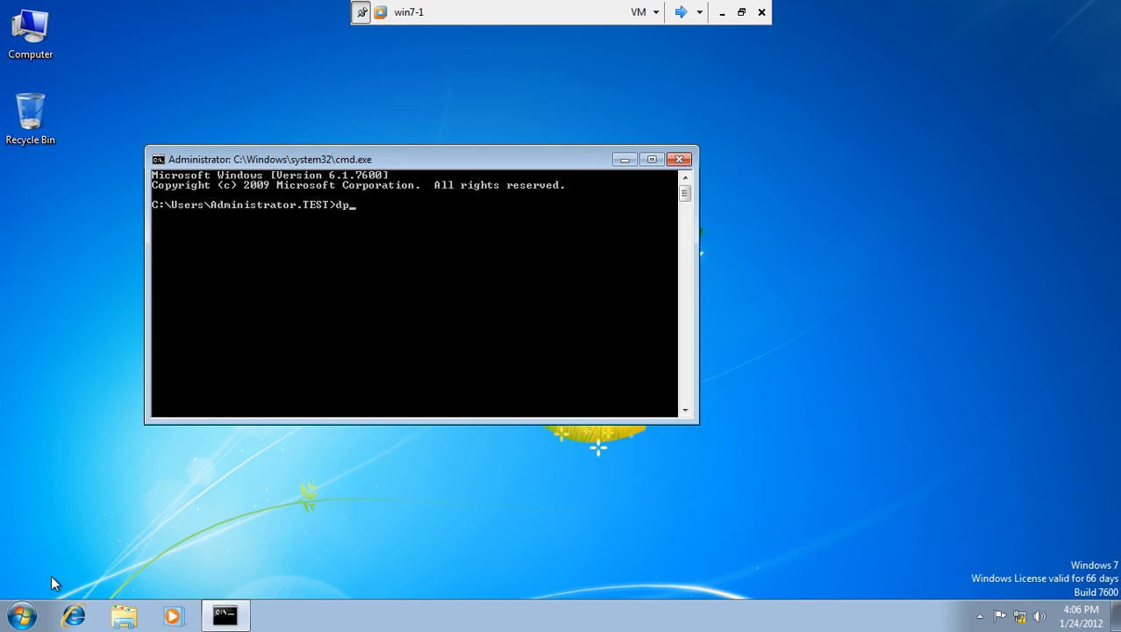
key("BackSpace")
key("BackSpace")
type("gpup")
key("BackSpace")
type("pdate /force")
key("Return")
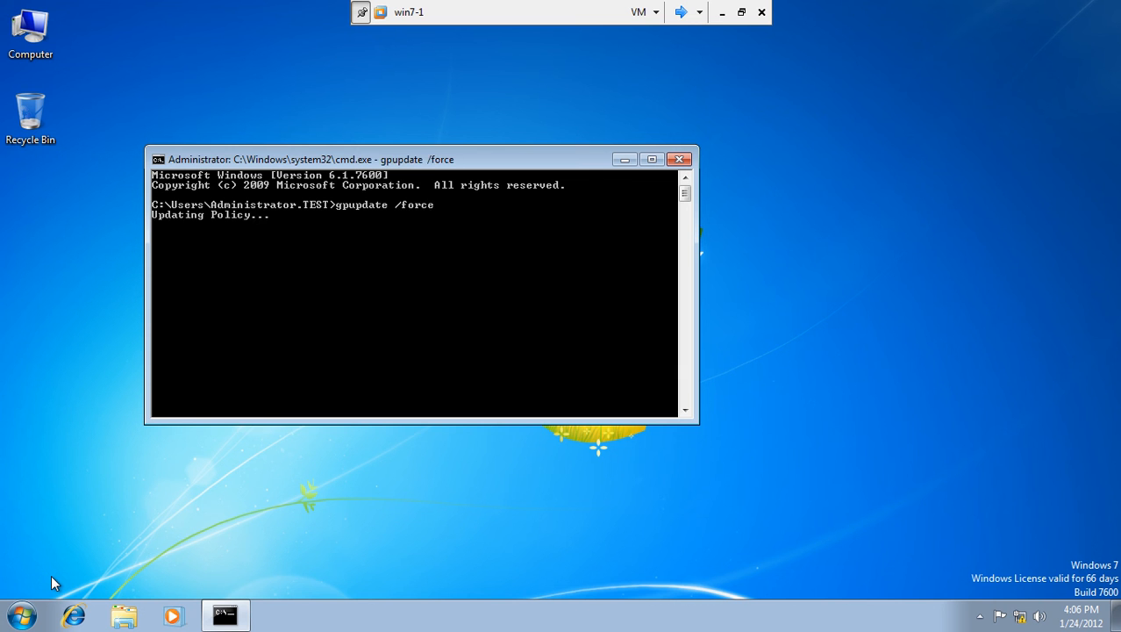
left_click(681, 11)
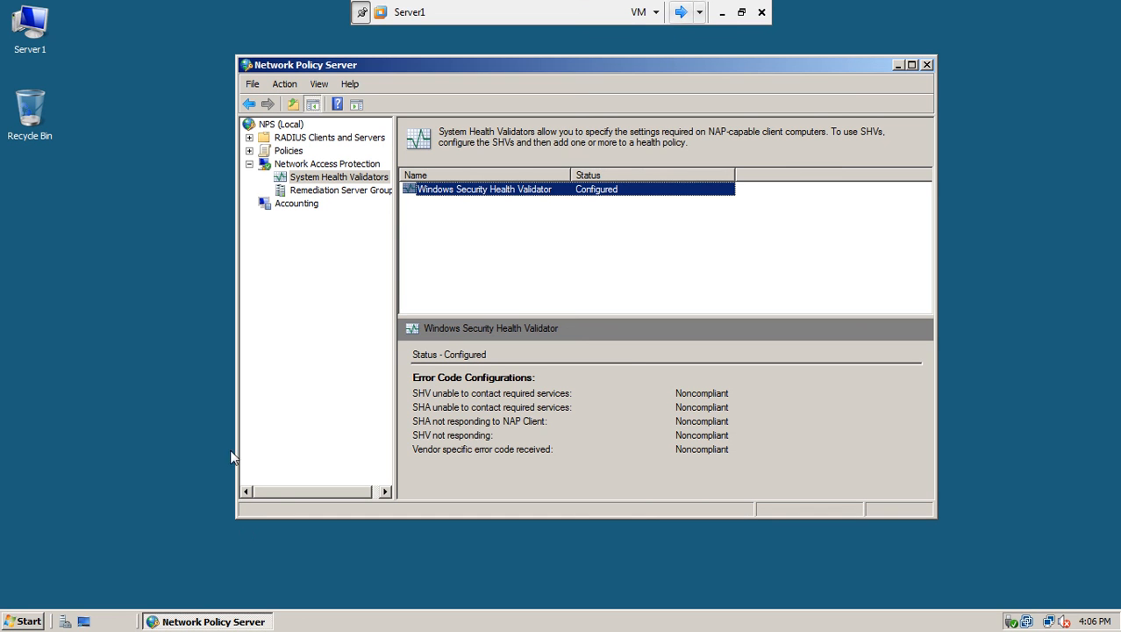
Run gpupdate /force in Server1's administrator command prompt, then return to win7-1.
left_click(24, 621)
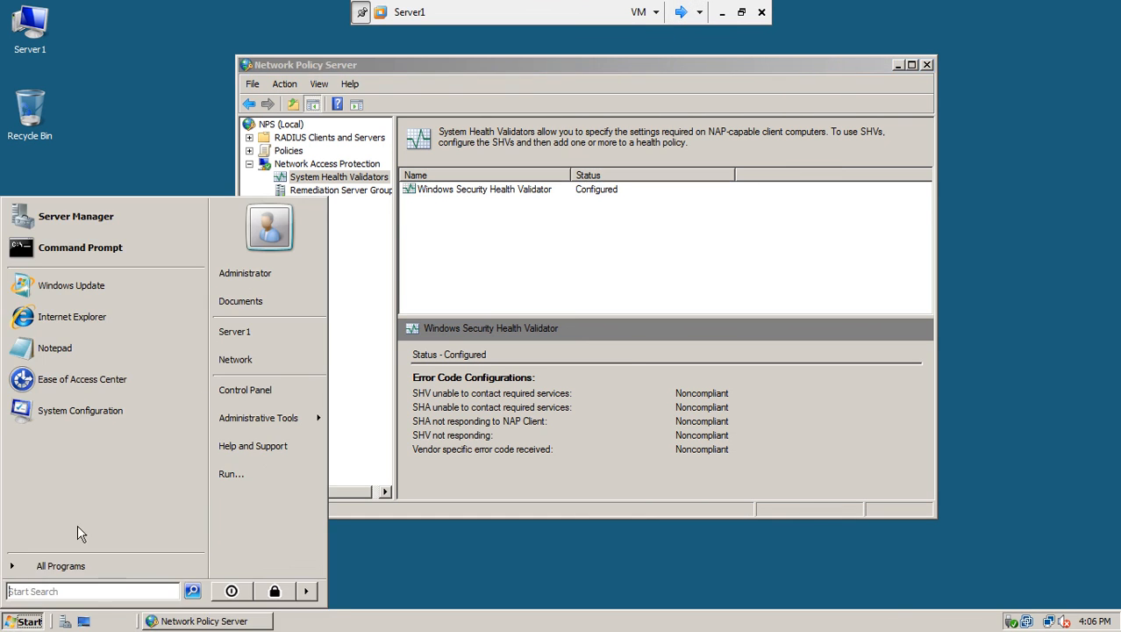
left_click(170, 257)
type("gpupdate")
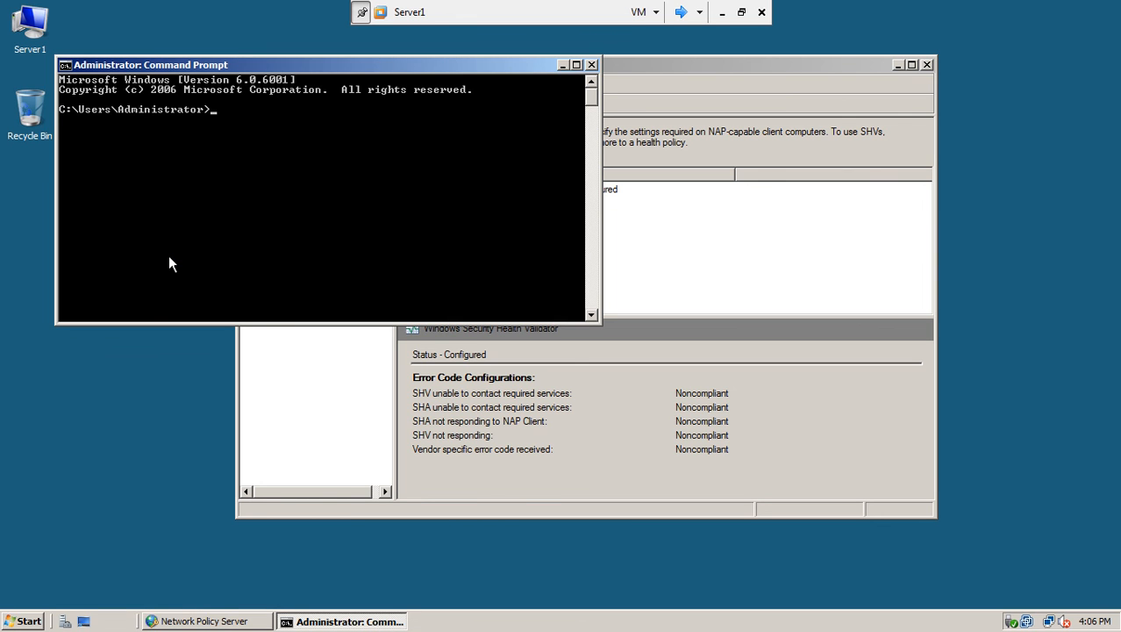
type(" /force")
key("Return")
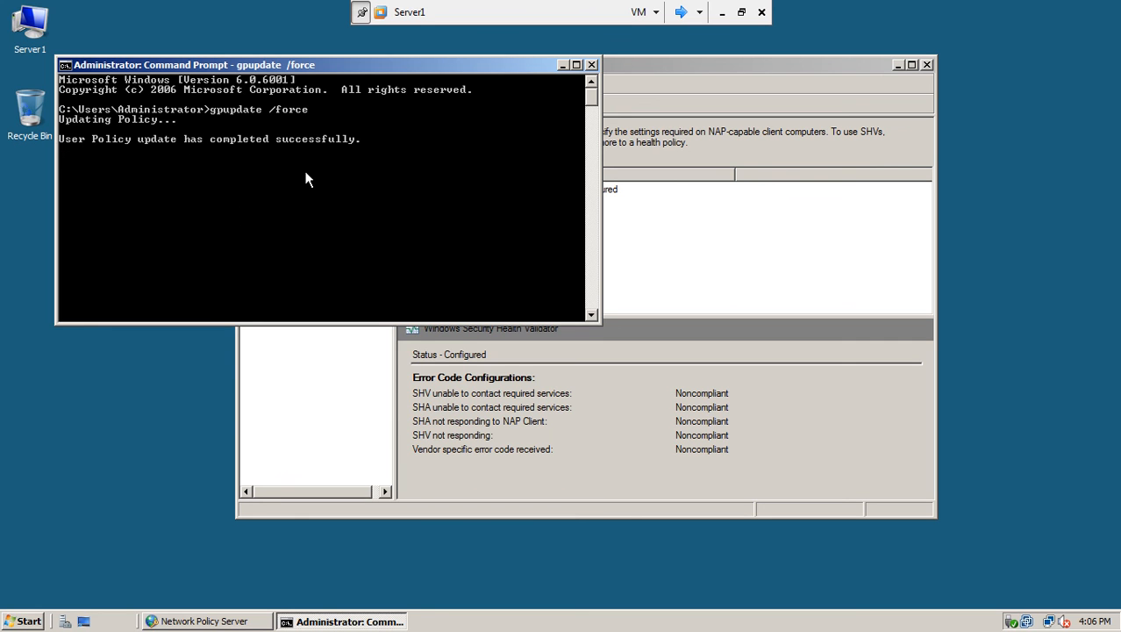
left_click(684, 13)
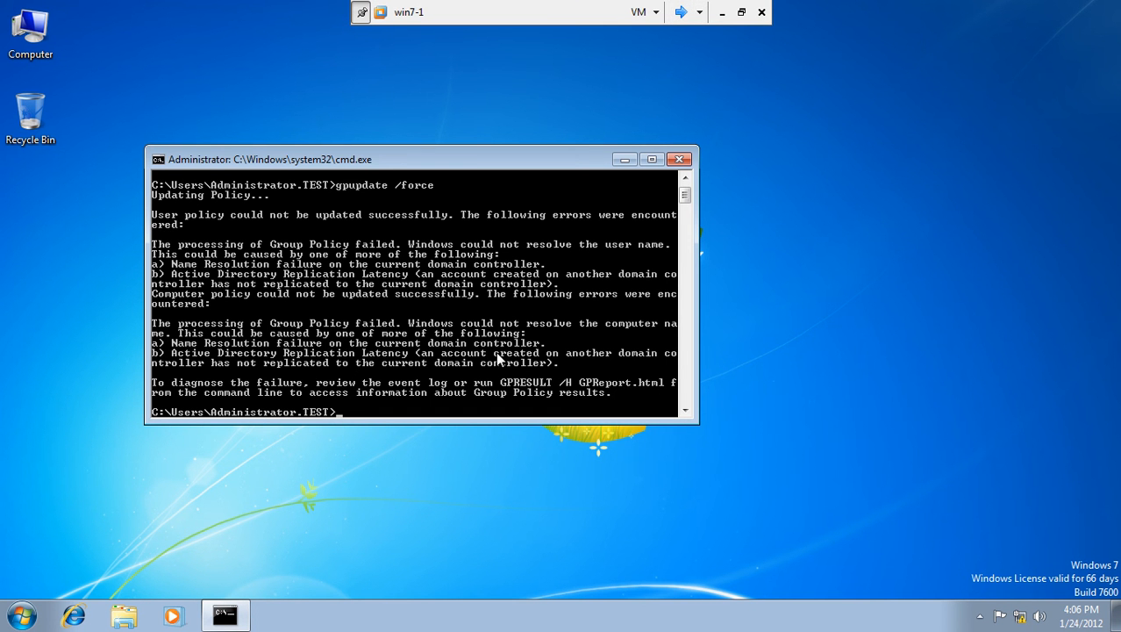
Release and renew win7-1's IP lease with ipconfig /release and ipconfig /renew.
type("ipconfig release")
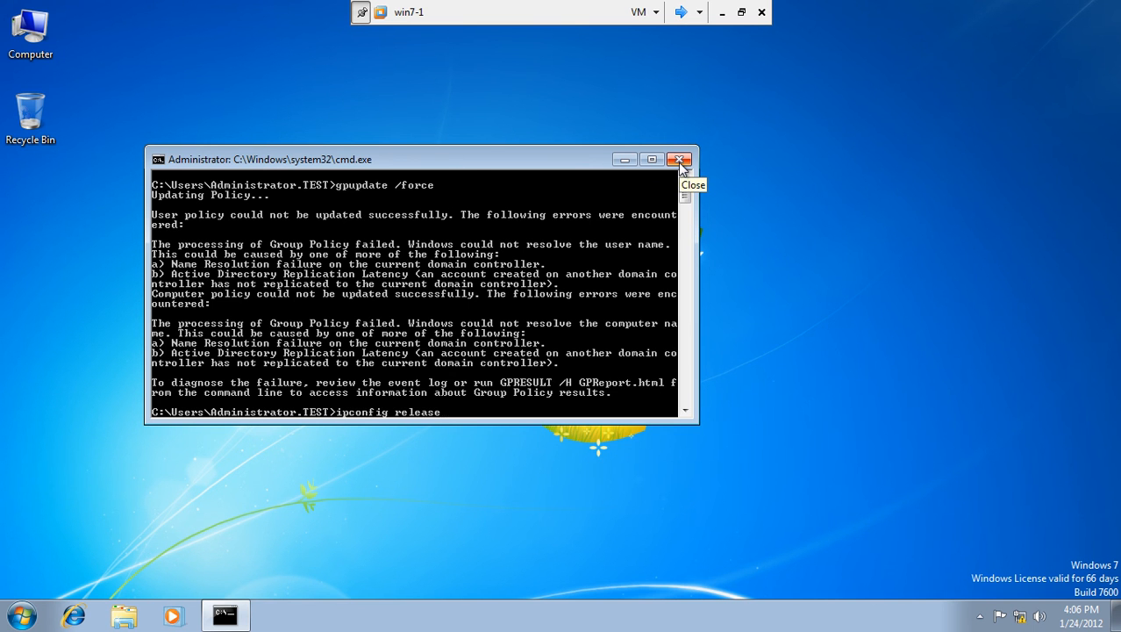
key("Return")
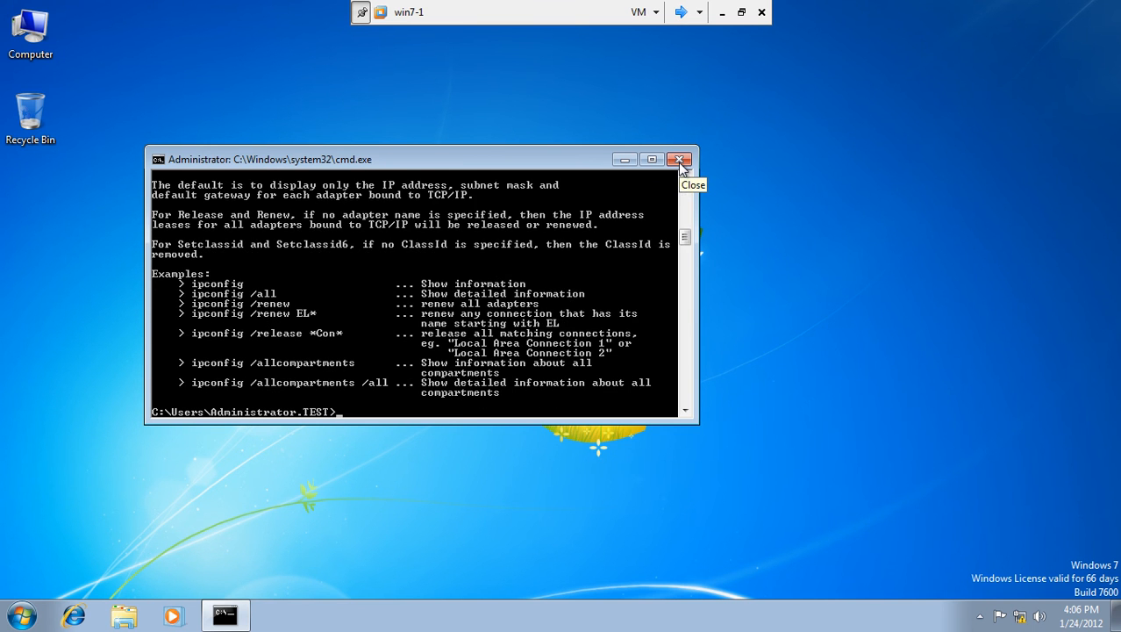
type("ipconfig /release")
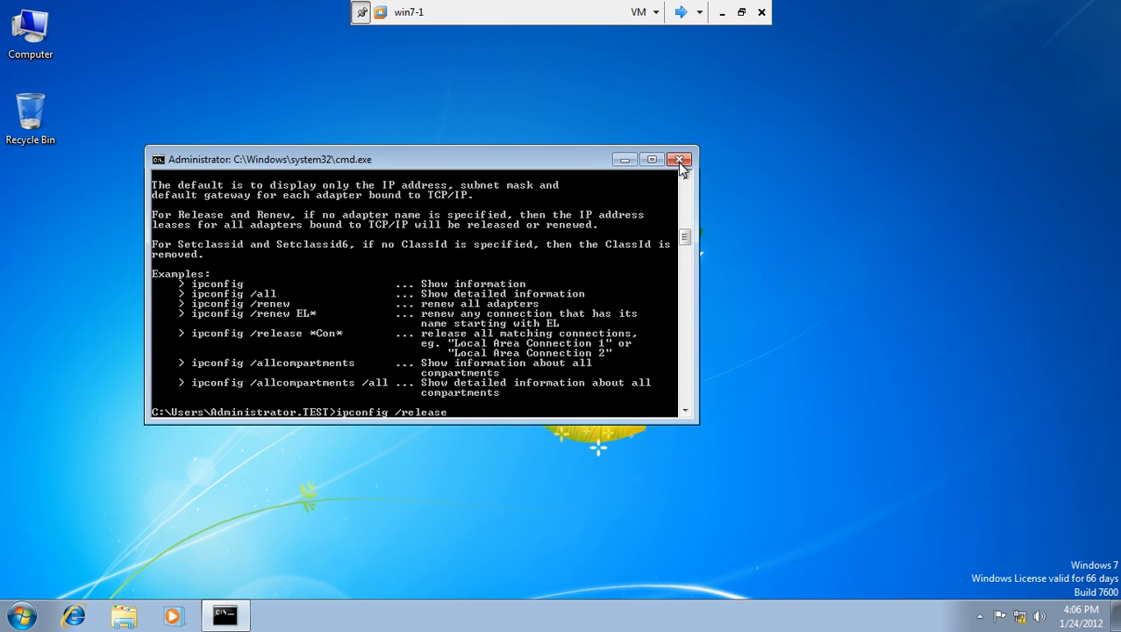
key("Return")
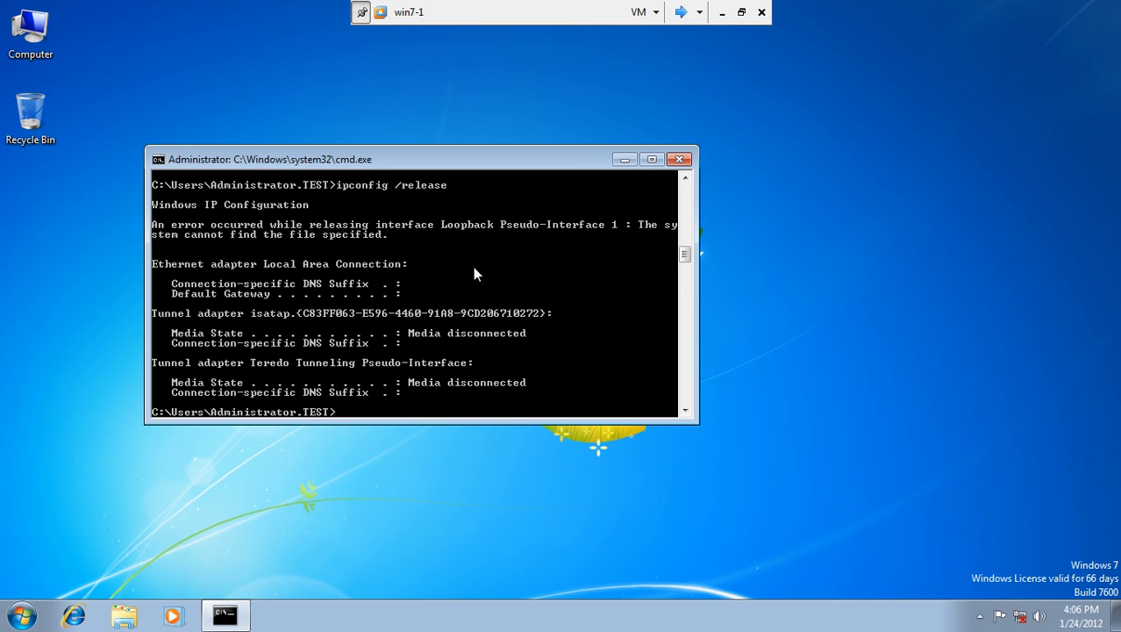
key("Up")
key("BackSpace")
key("BackSpace")
key("BackSpace")
key("BackSpace")
key("BackSpace")
type("new")
key("Return")
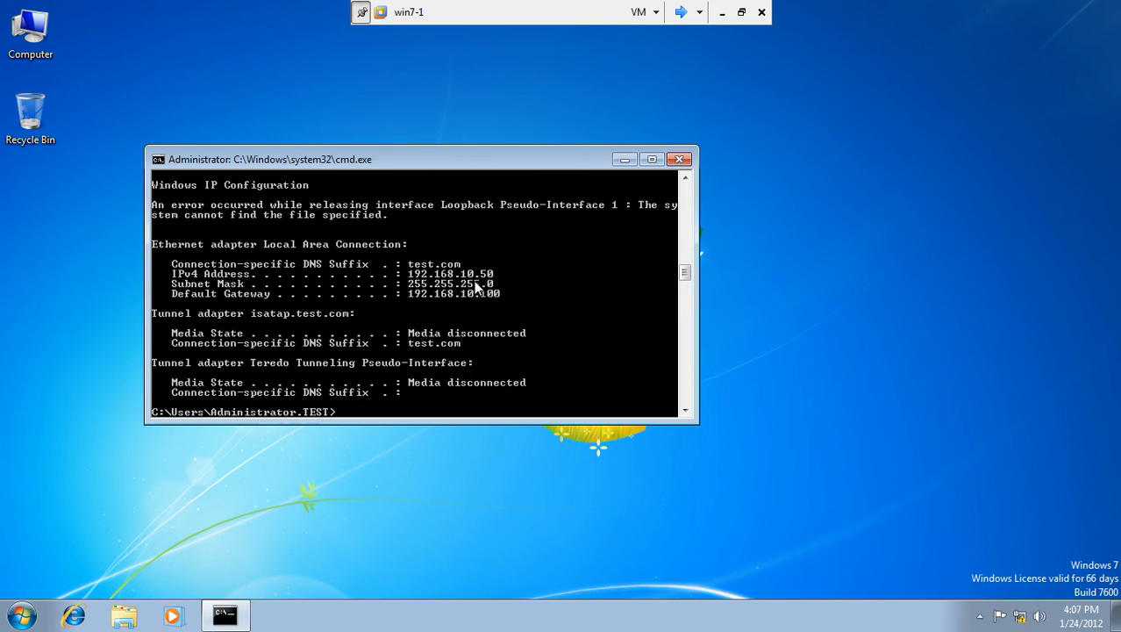
Mark the DNS suffix, IPv4 address, subnet mask and gateway lines in the console output.
right_click(532, 271)
left_click(548, 281)
left_click_drag(173, 266, 472, 267)
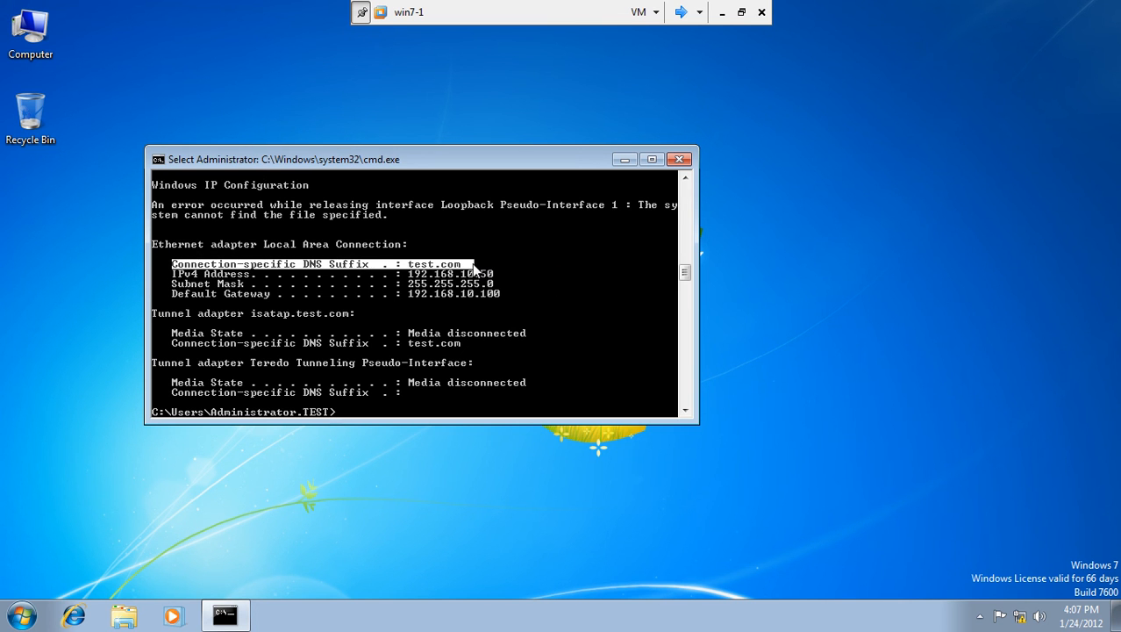
left_click_drag(167, 273, 505, 300)
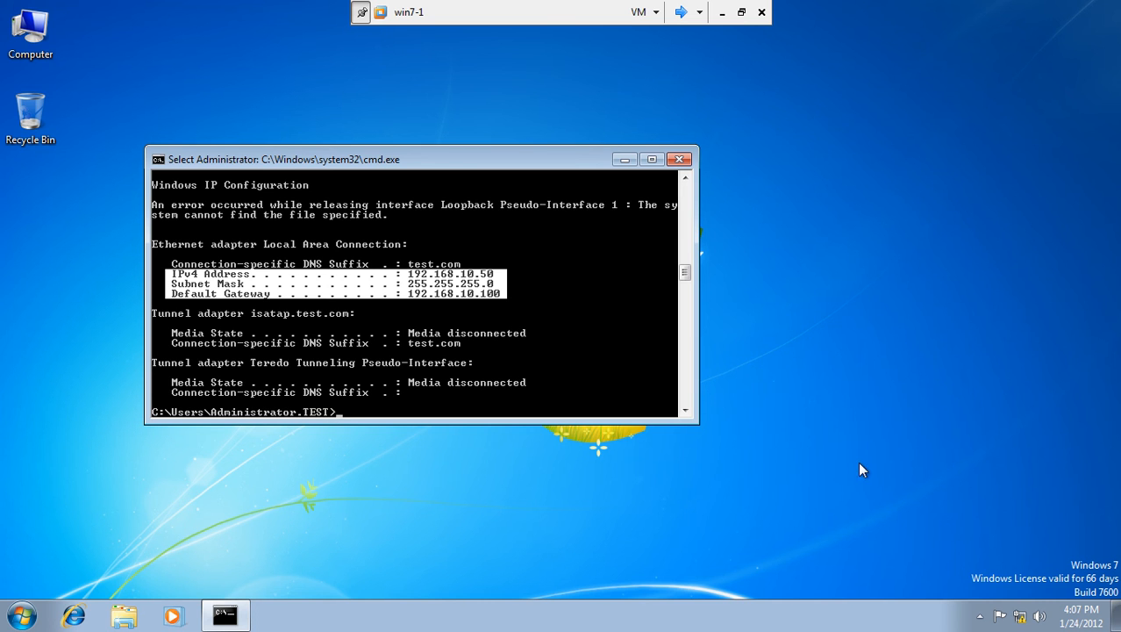
left_click(977, 614)
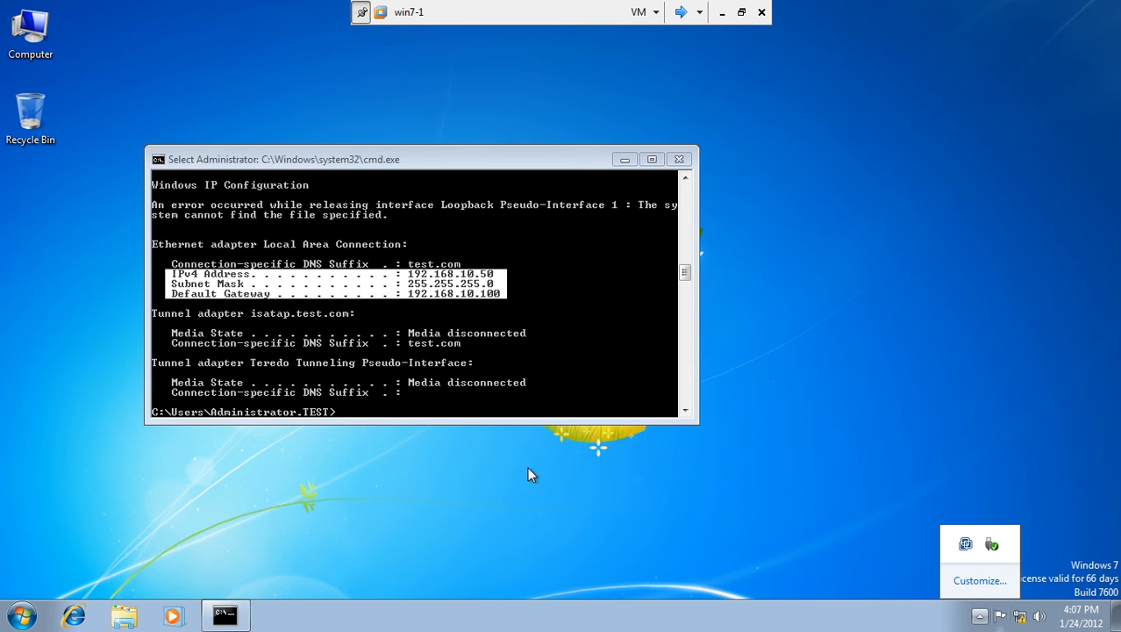
key("super")
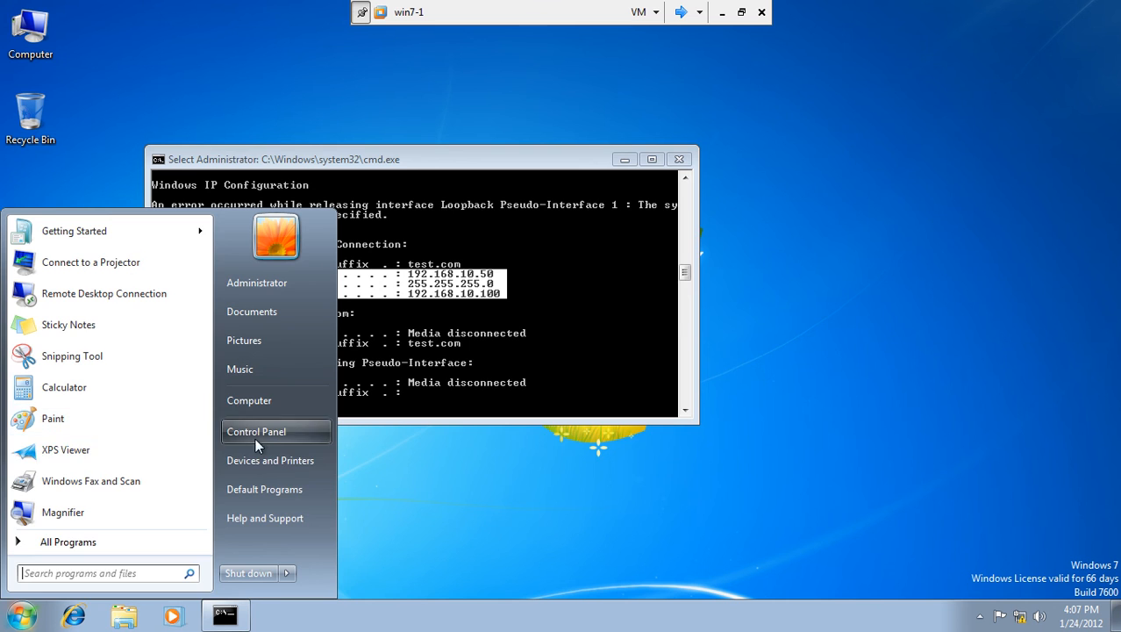
Turn off Windows Firewall for domain, private and public networks via System and Security.
key("super")
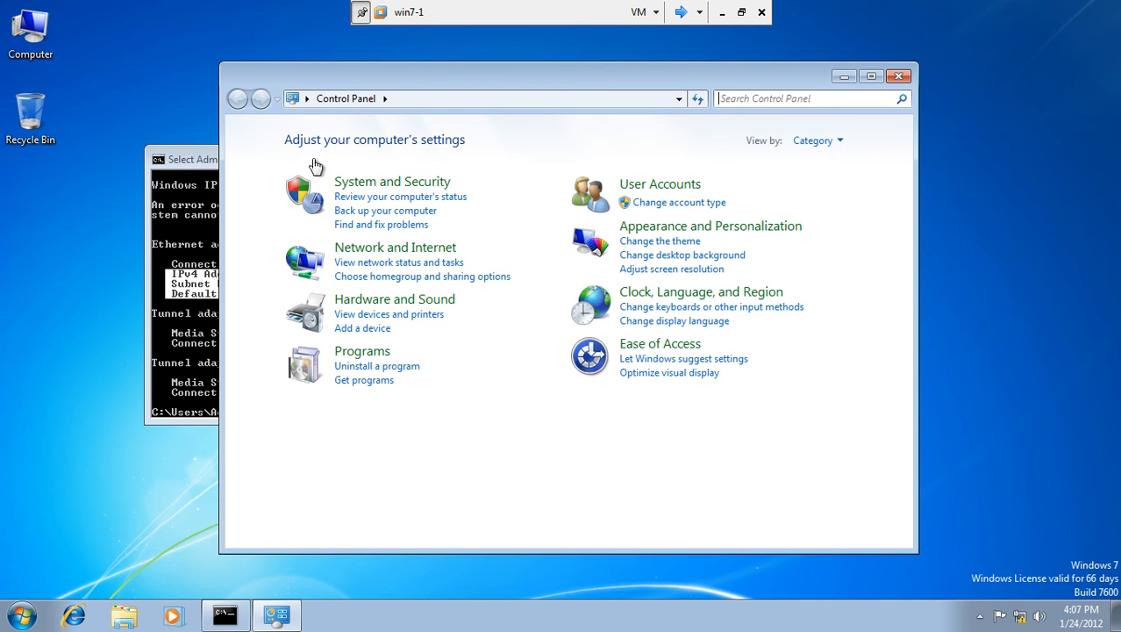
left_click(361, 182)
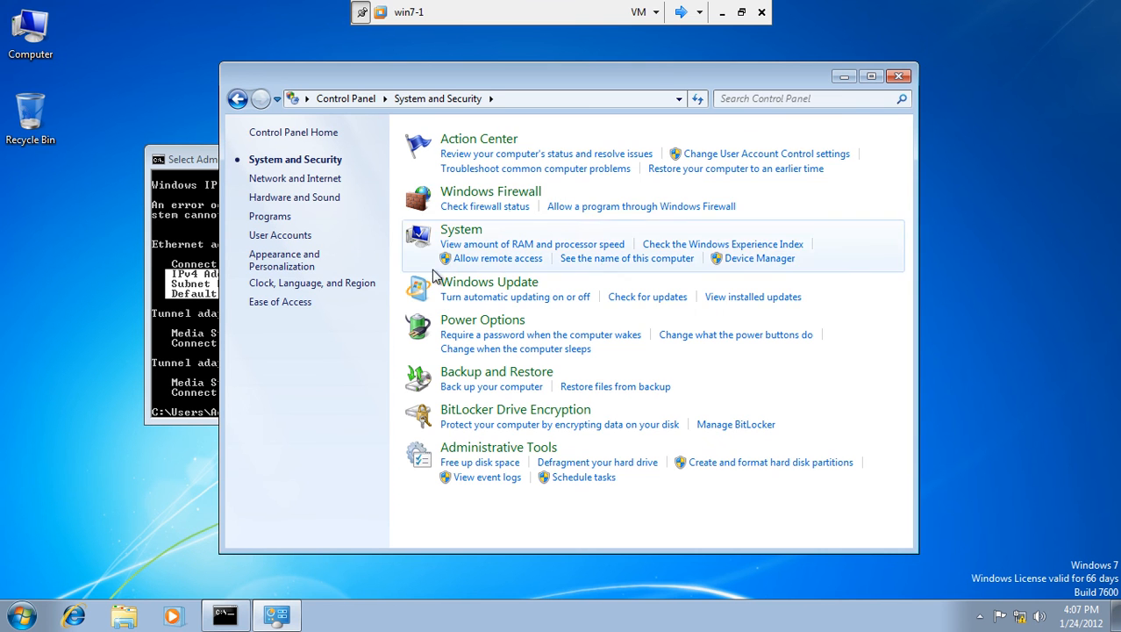
left_click(512, 196)
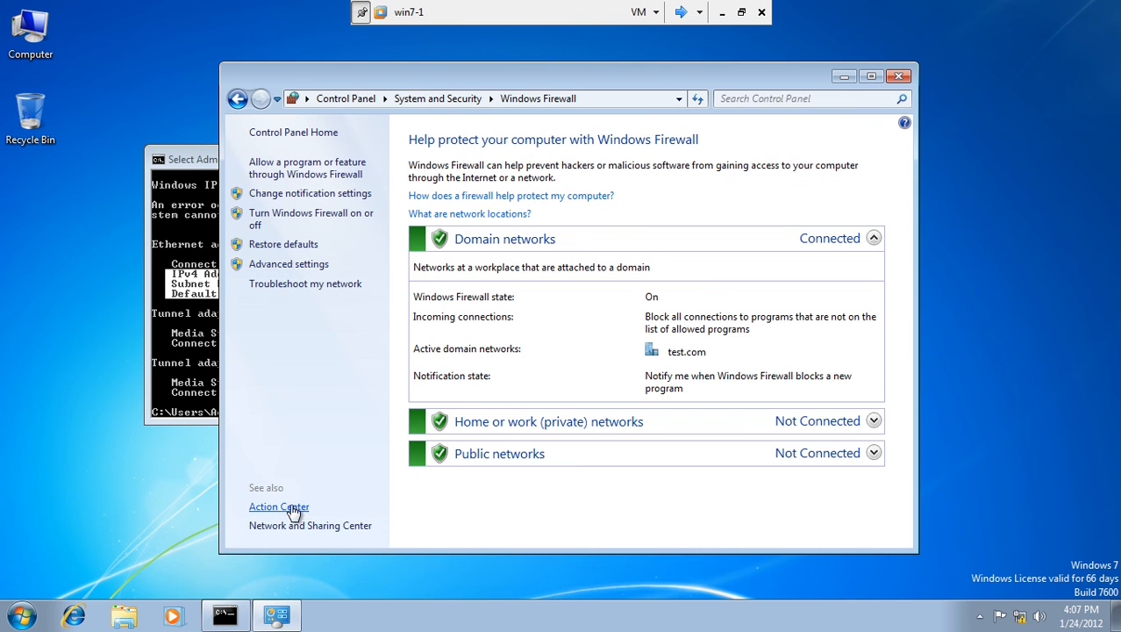
left_click(300, 215)
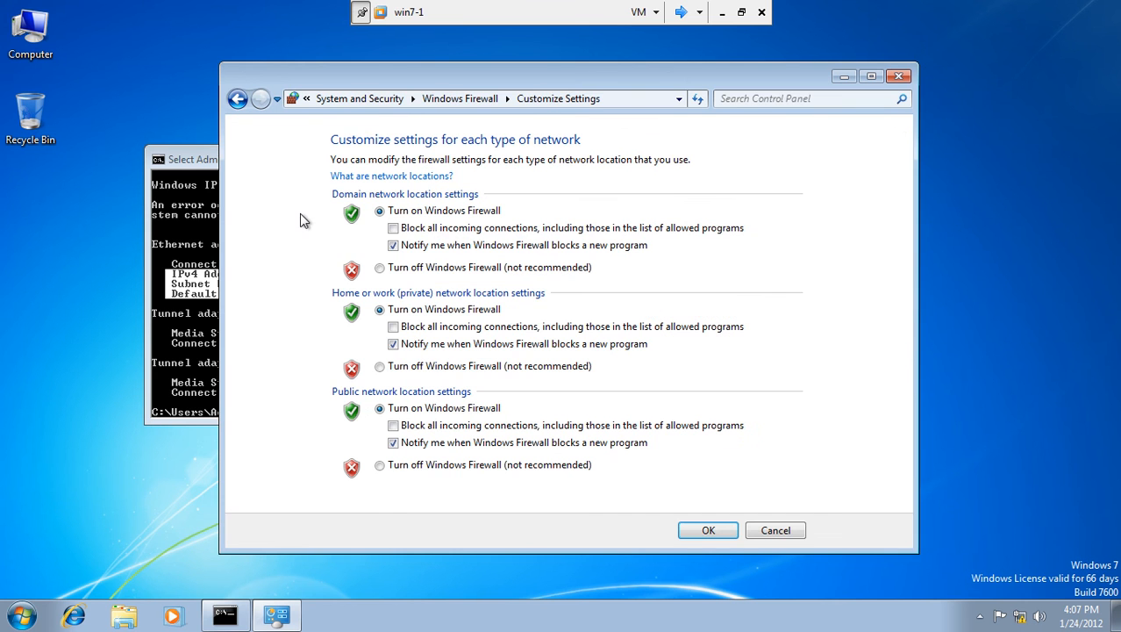
left_click(380, 268)
left_click(380, 366)
left_click(380, 465)
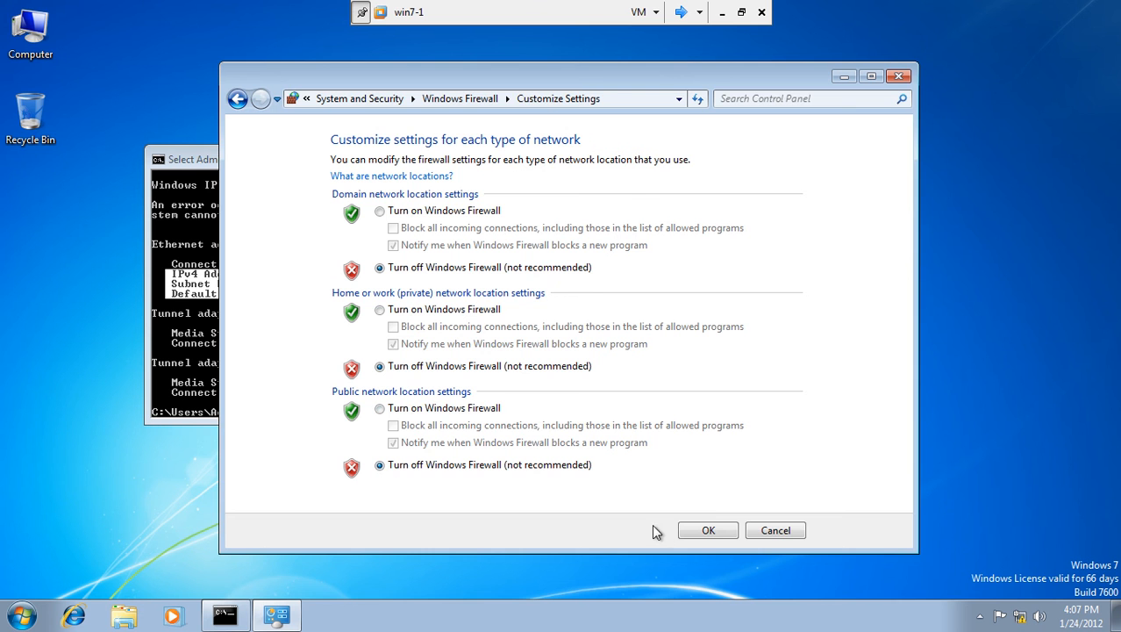
left_click(693, 532)
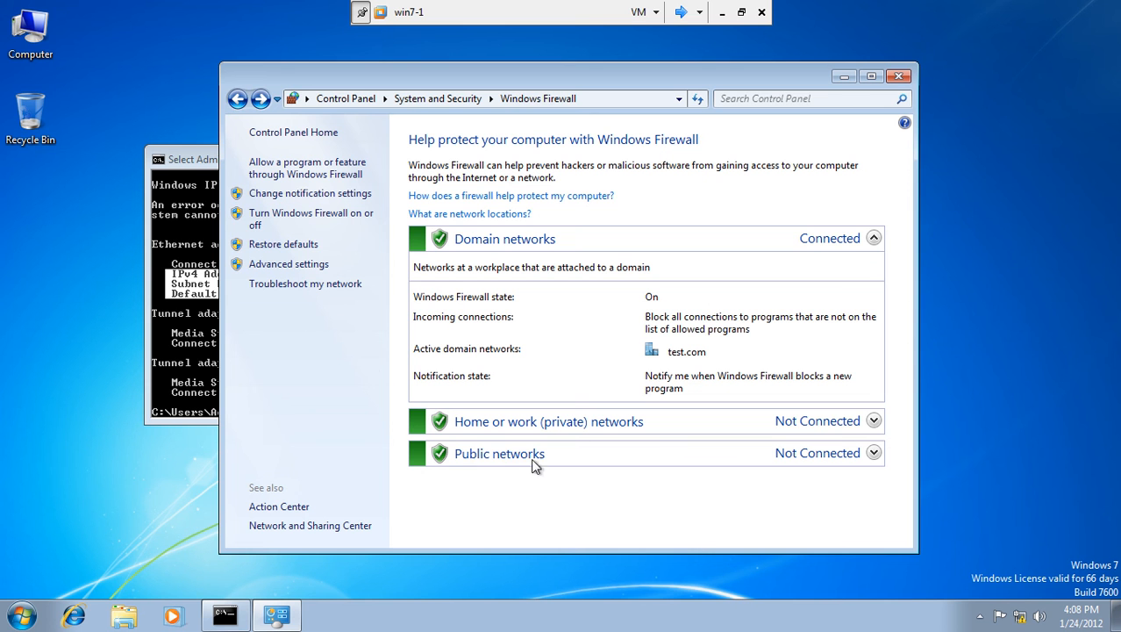
Reapply the firewall-off setting for all three network types and confirm with OK.
left_click(293, 213)
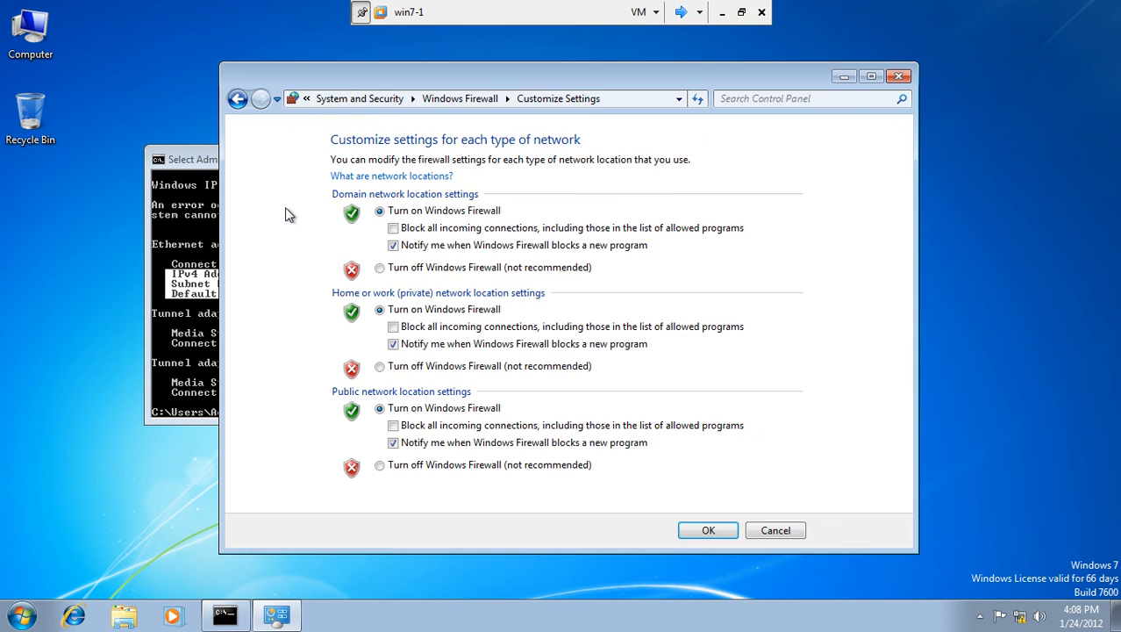
left_click(380, 268)
left_click(380, 366)
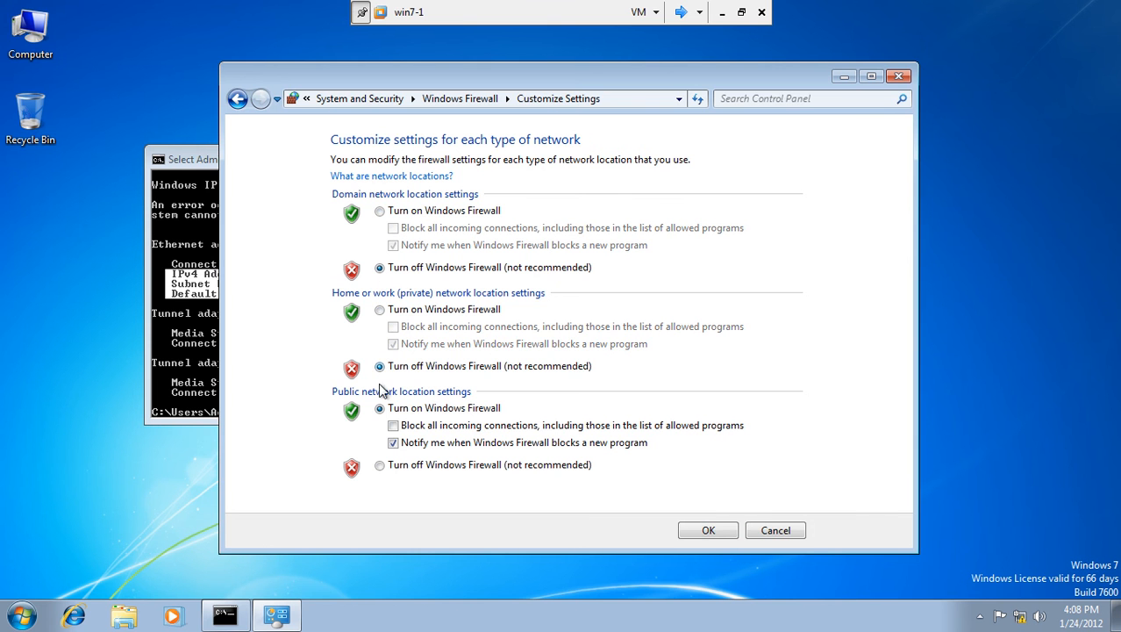
left_click(380, 468)
left_click(690, 532)
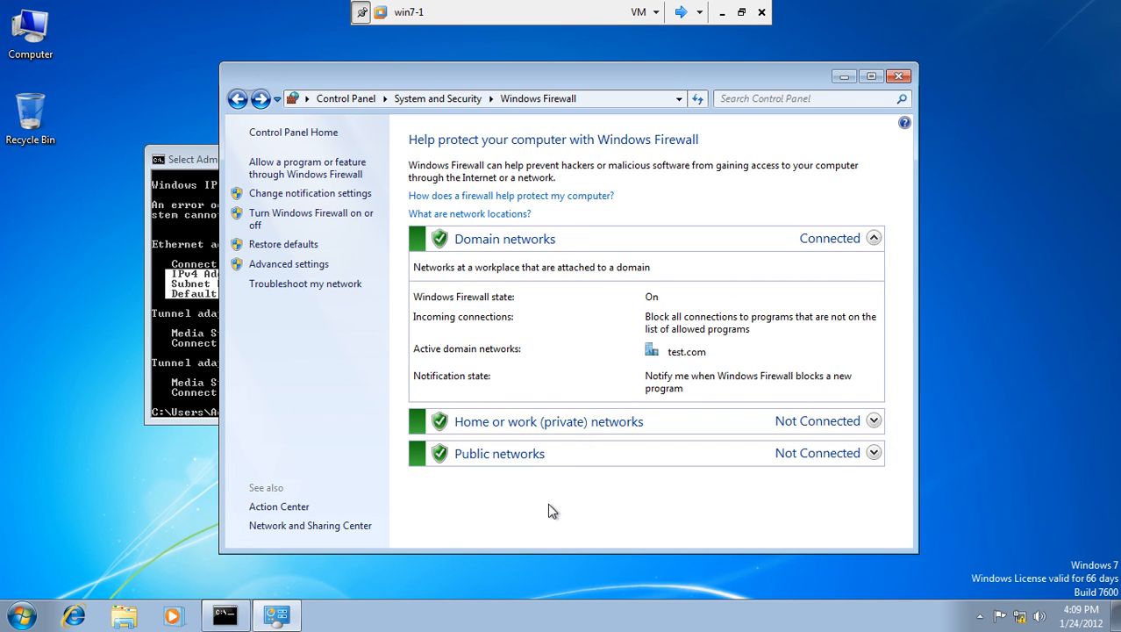
Turn off Action Center's spyware, virus protection and backup messages, then close it.
left_click(999, 612)
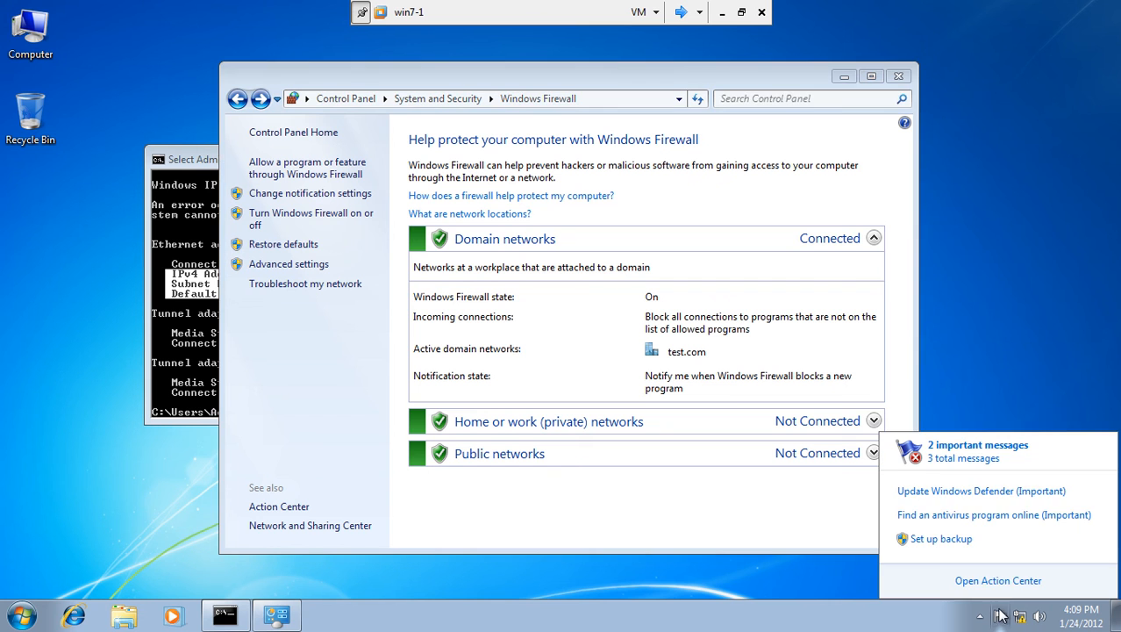
left_click(1005, 581)
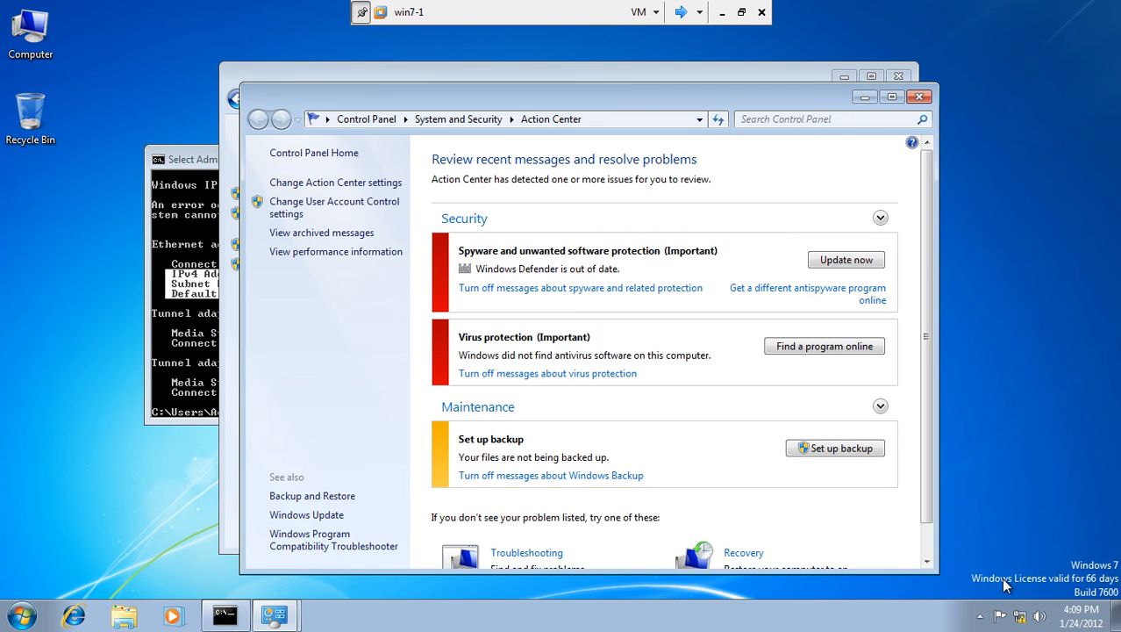
left_click(564, 289)
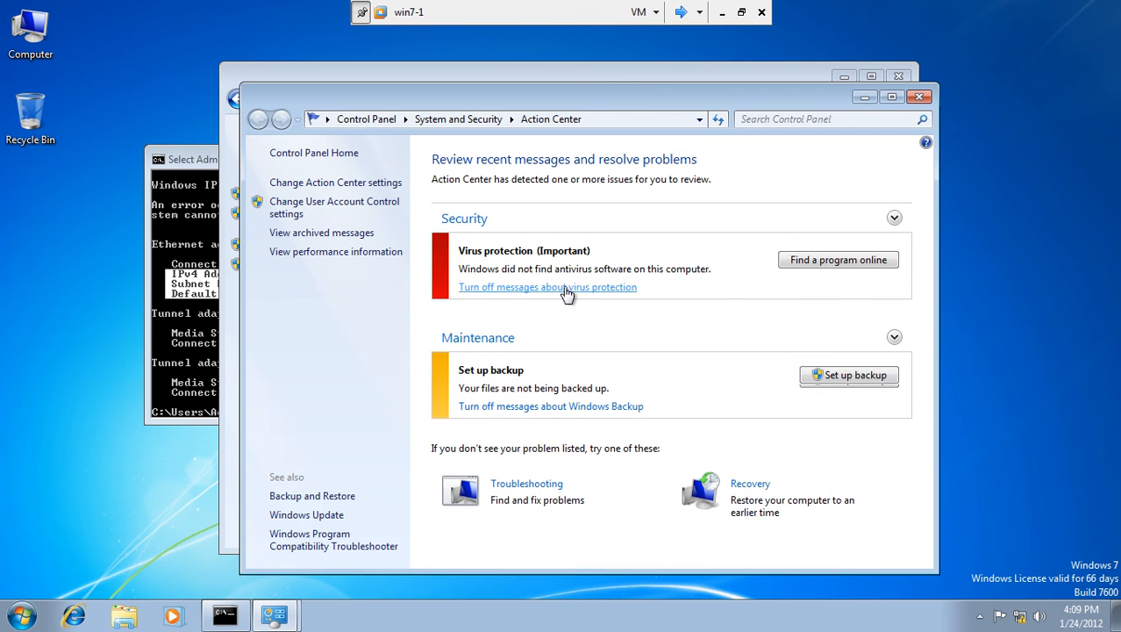
left_click(544, 289)
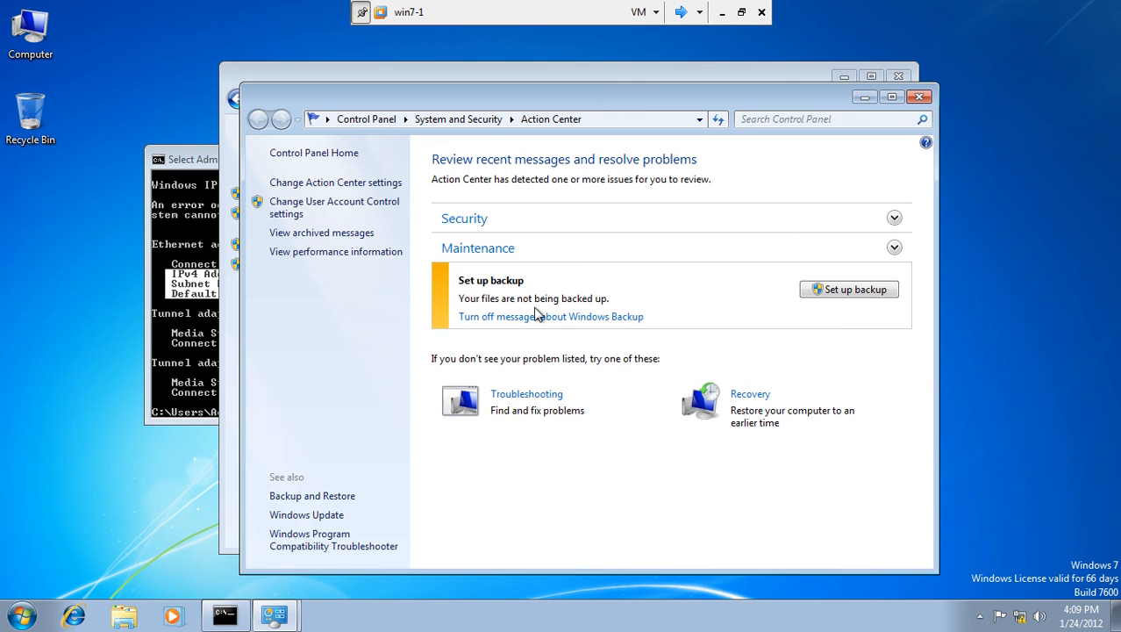
left_click(542, 317)
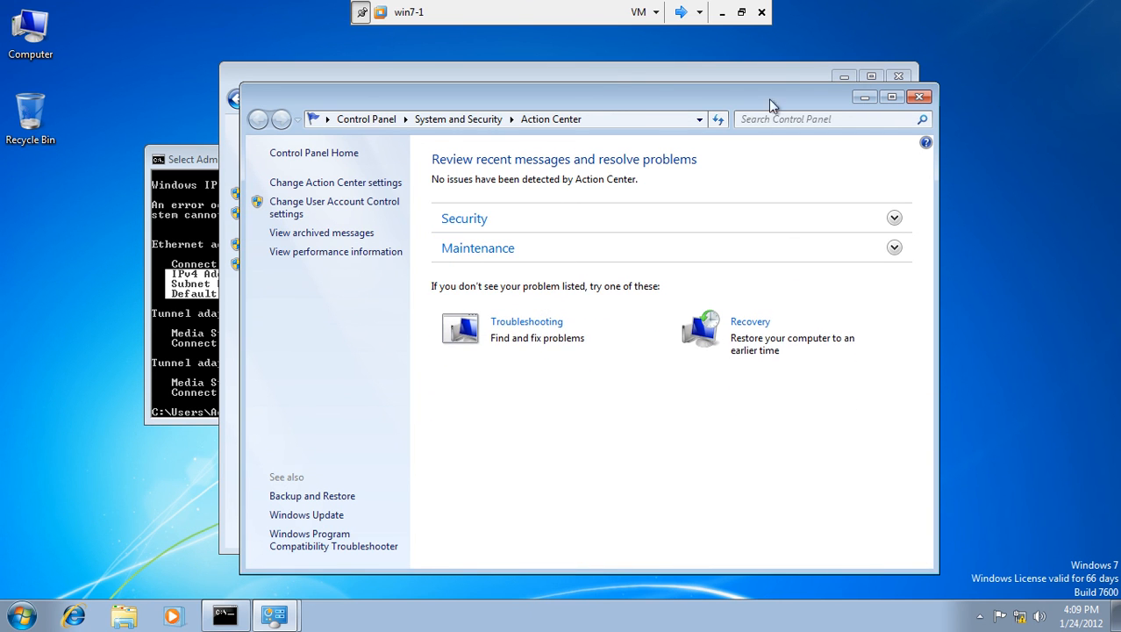
left_click(919, 96)
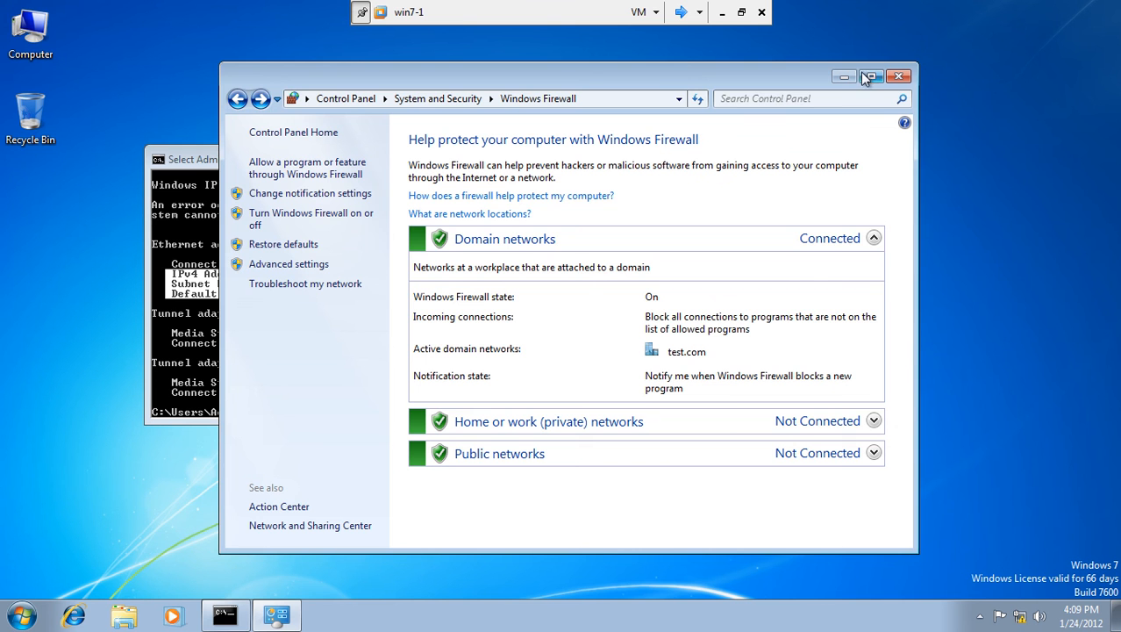
Close the leftover windows on win7-1 and shut it down from the Start menu.
left_click(898, 77)
left_click(690, 160)
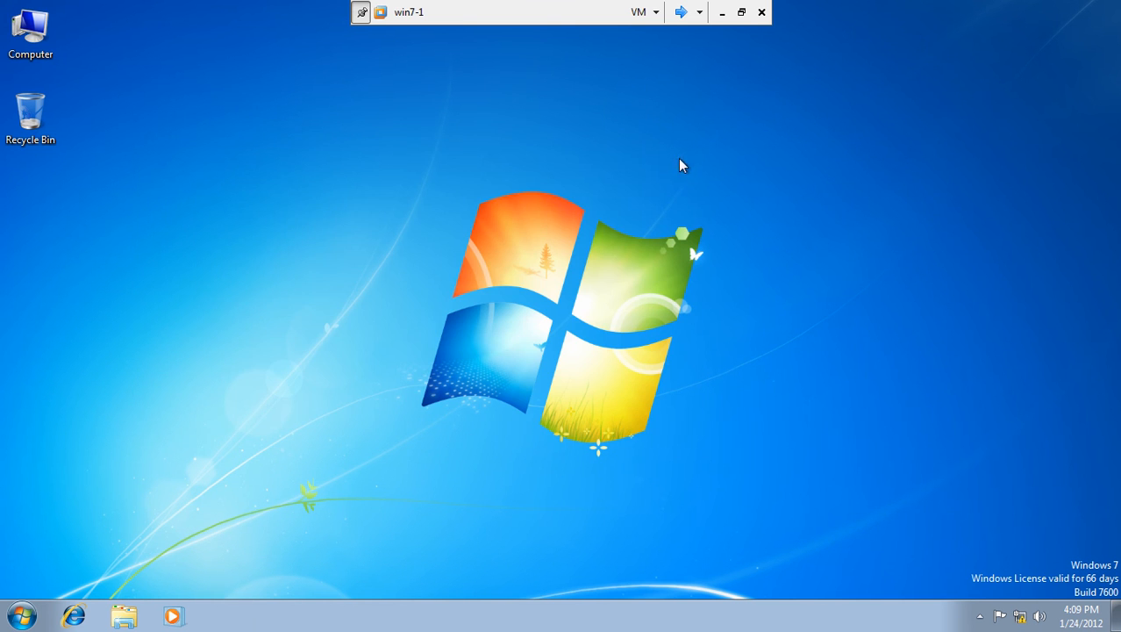
left_click(22, 616)
left_click(286, 573)
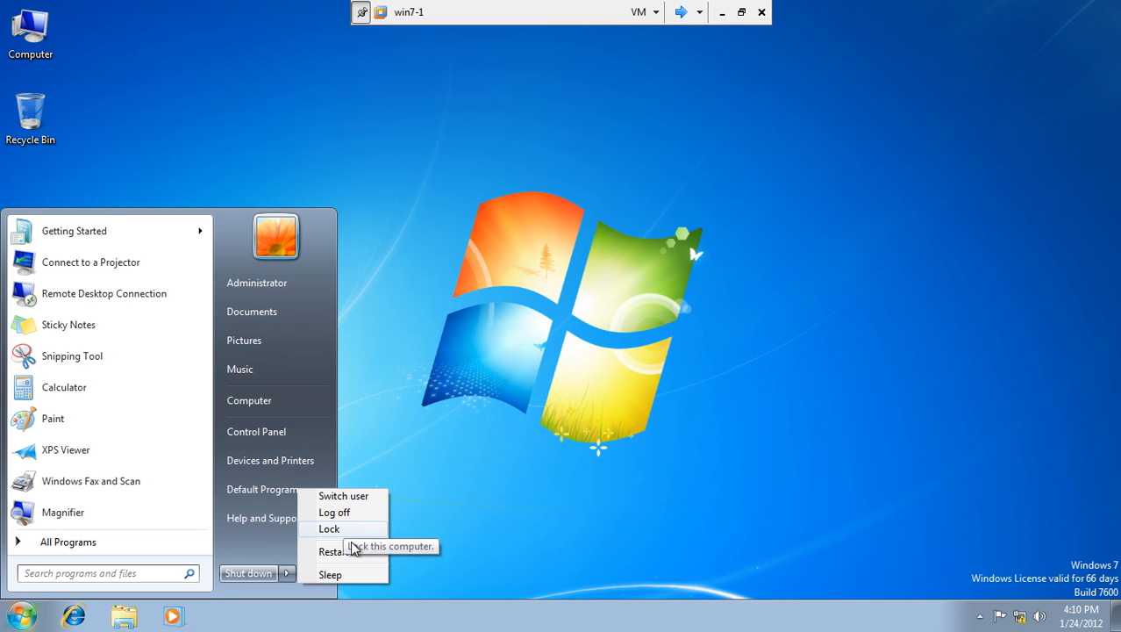
left_click(255, 581)
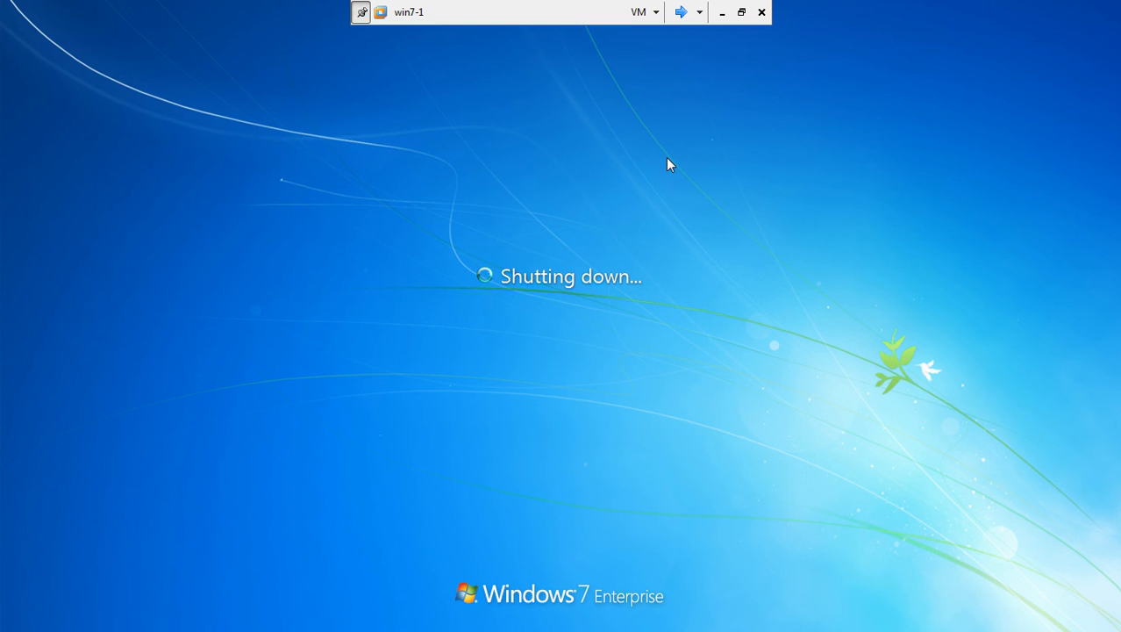
Switch to Server1 and close its Network Policy Server console and command prompt.
left_click(681, 12)
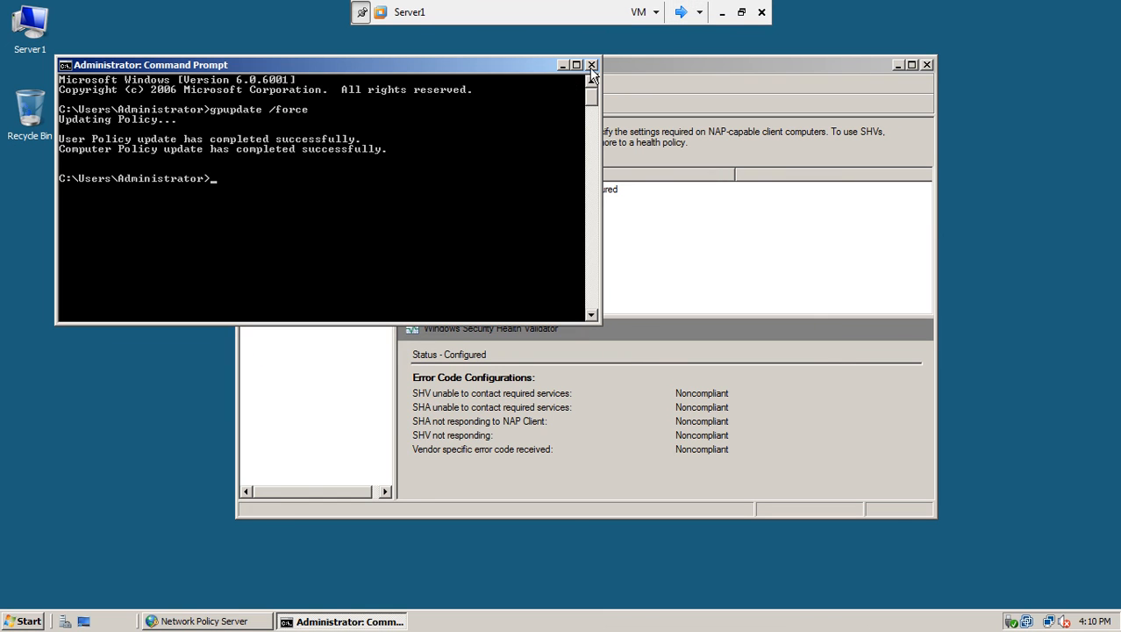
left_click(1032, 12)
left_click(927, 64)
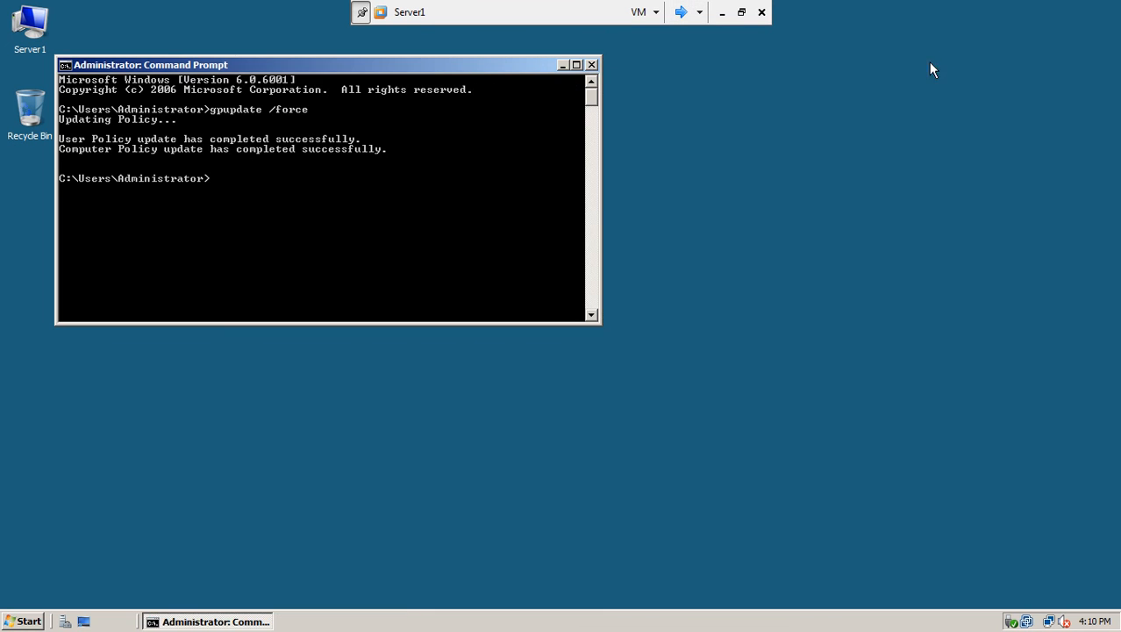
left_click(592, 65)
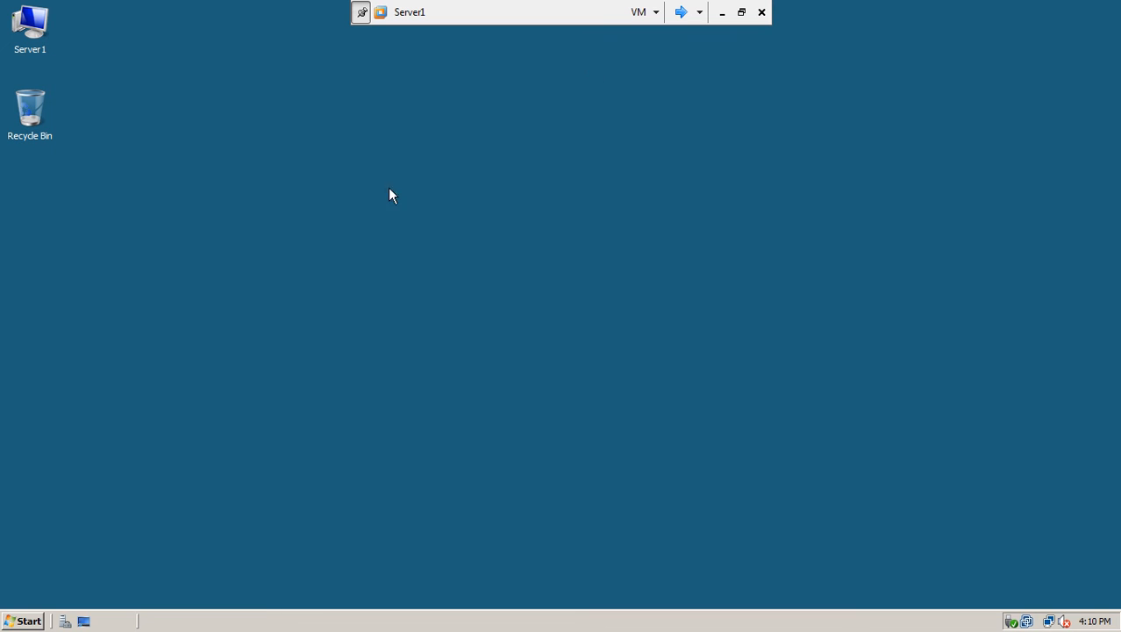
Shut down Server1 with the reason Hardware: Maintenance (Planned).
left_click(24, 622)
left_click(309, 593)
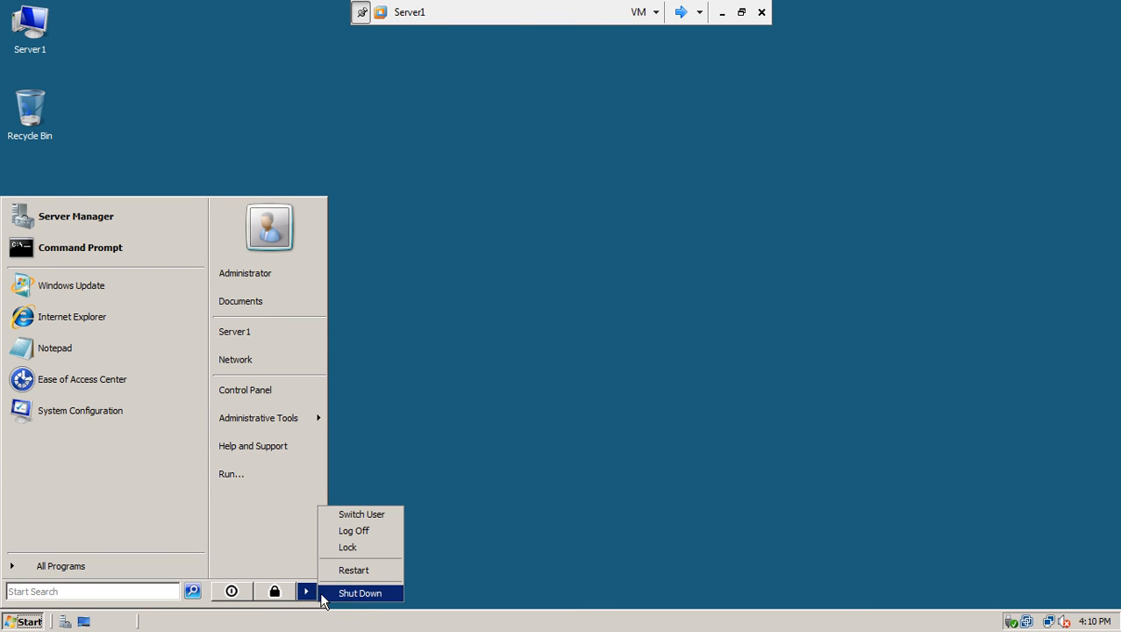
left_click(351, 593)
left_click(540, 264)
left_click(526, 282)
left_click(541, 400)
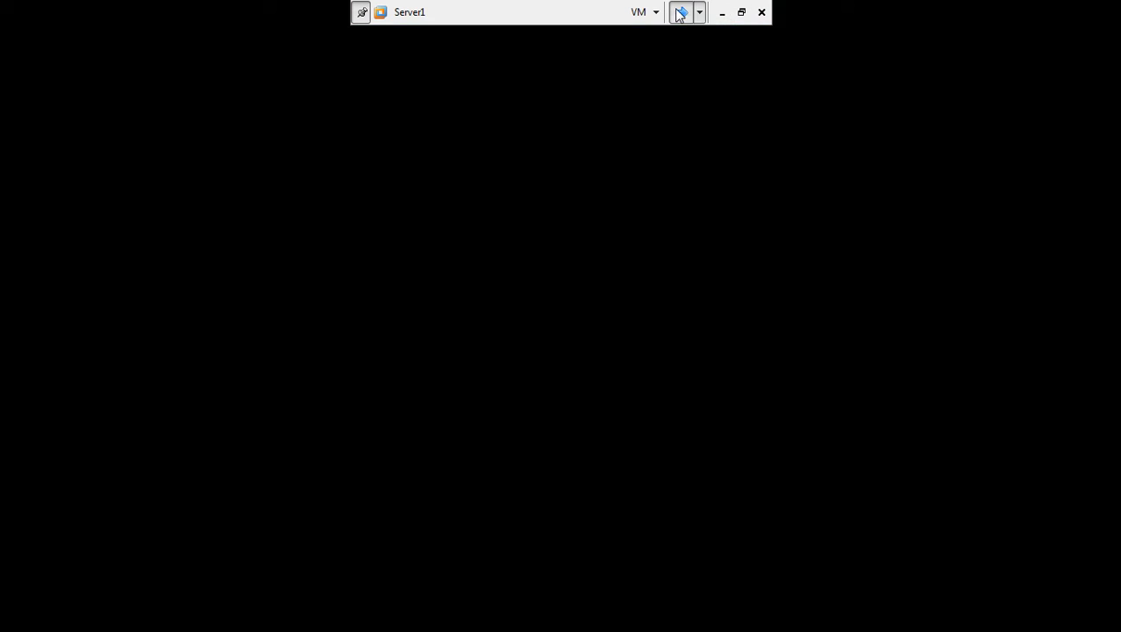
Log on to Server2 as administrator with the account password.
left_click(681, 12)
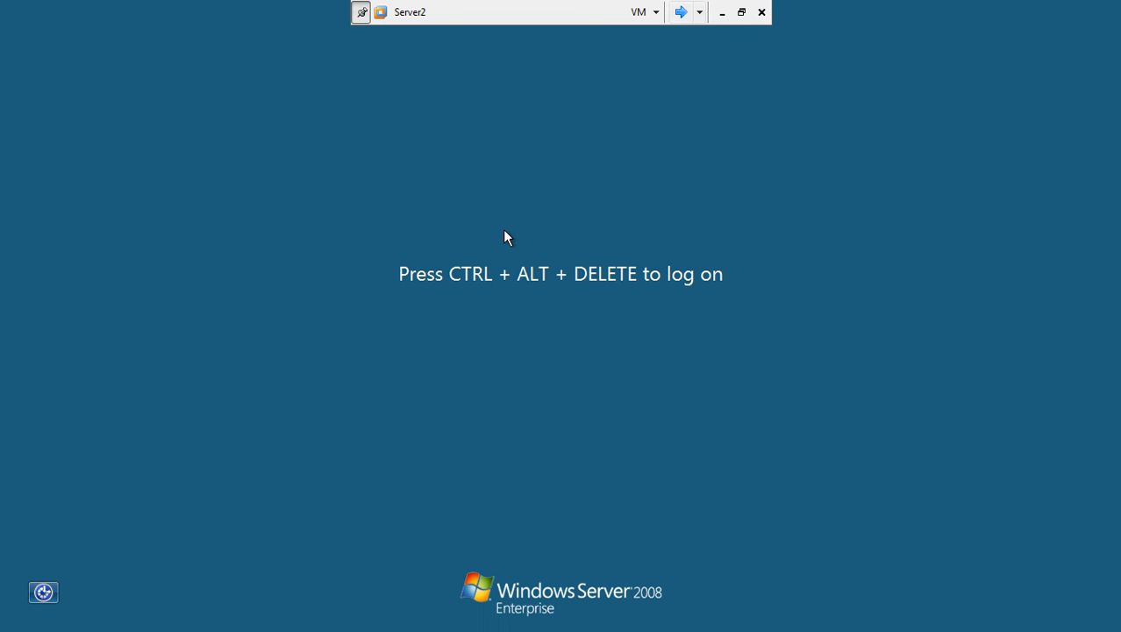
key("ctrl+alt+Delete")
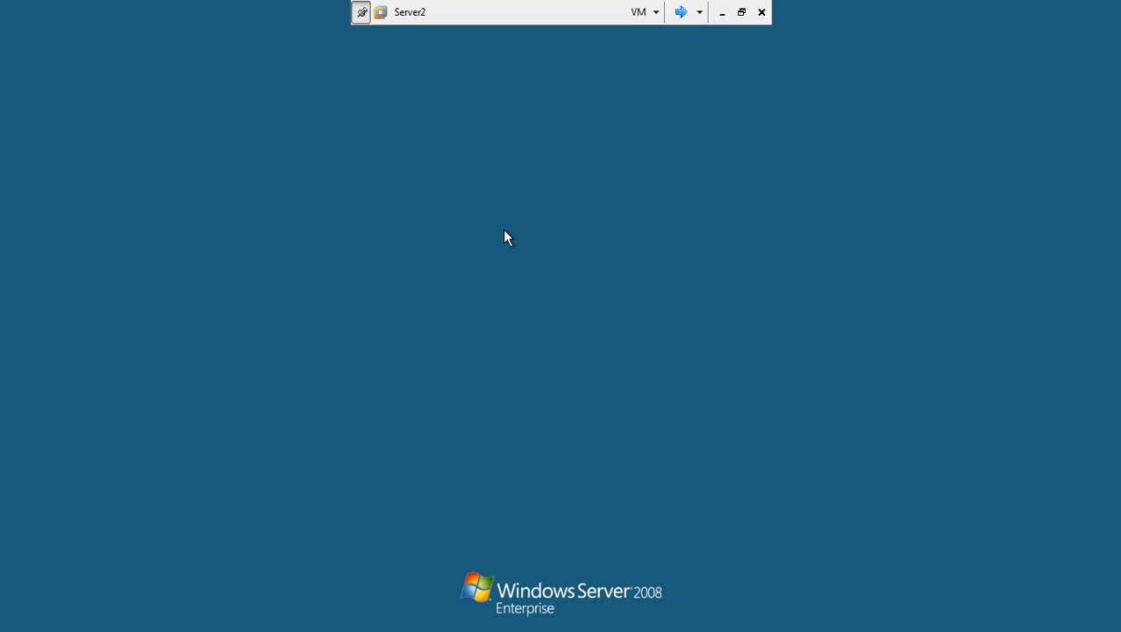
type("••••••••")
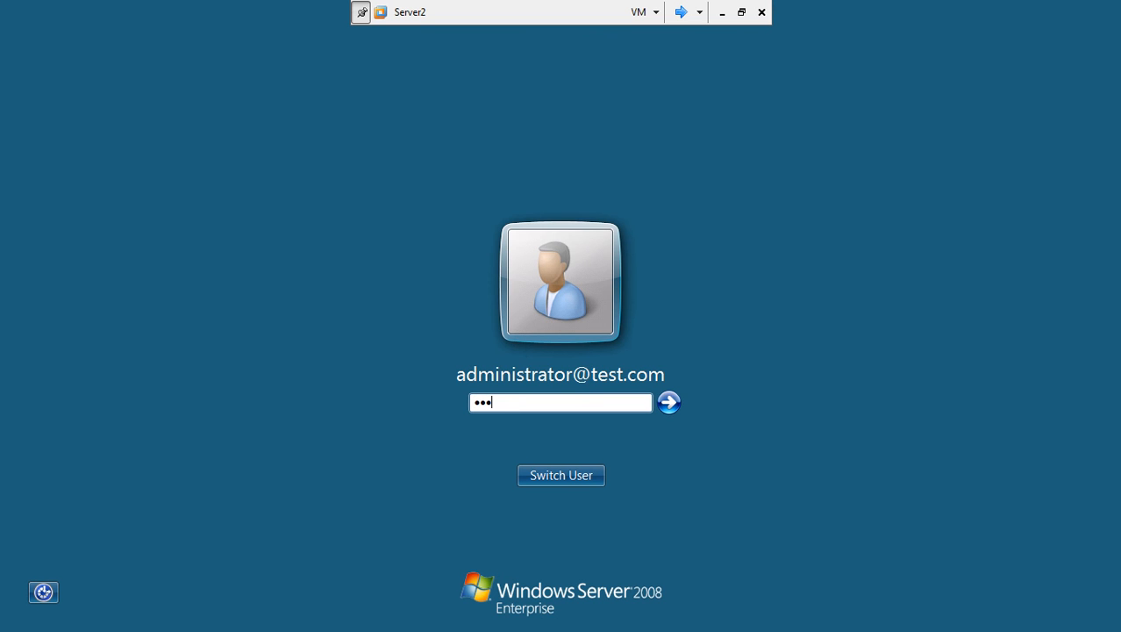
key("Return")
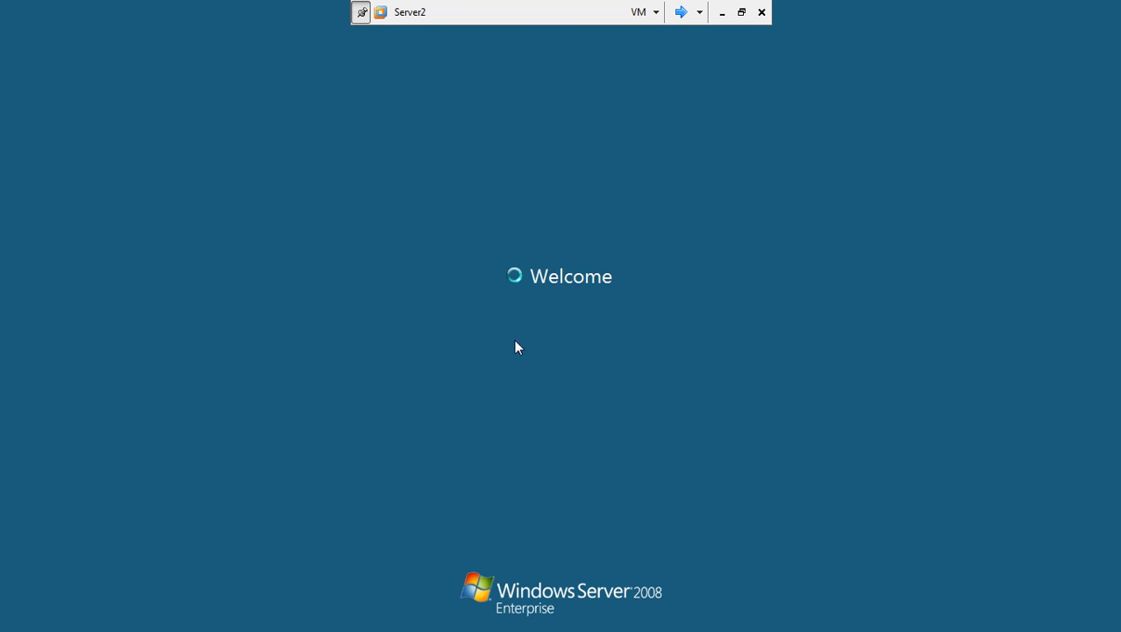
left_click(681, 13)
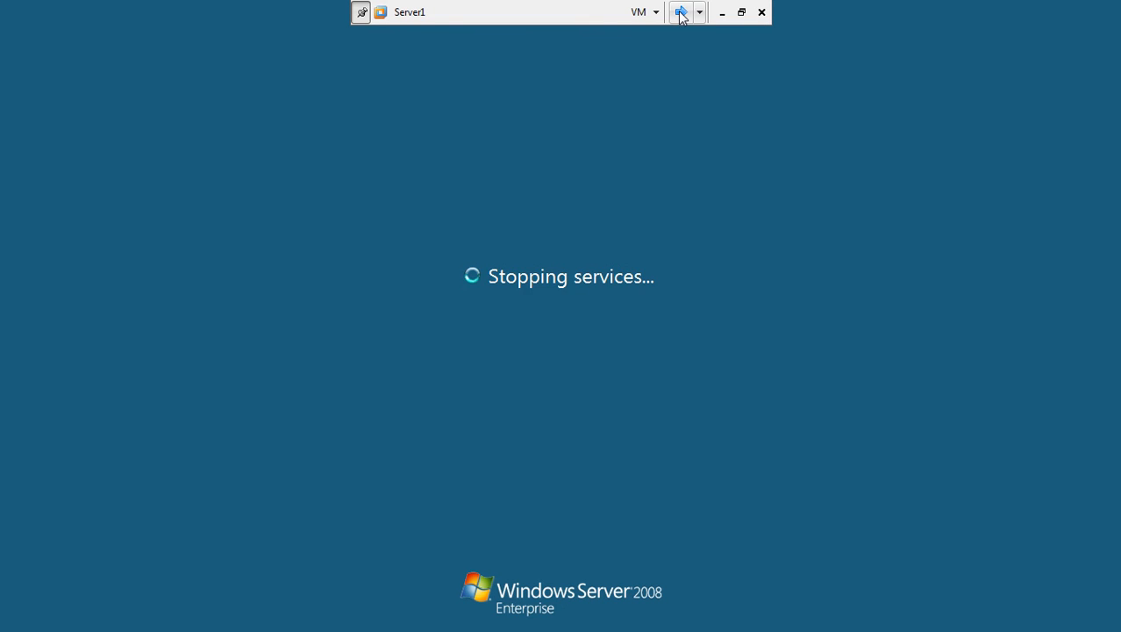
left_click(681, 12)
left_click(681, 12)
left_click(681, 12)
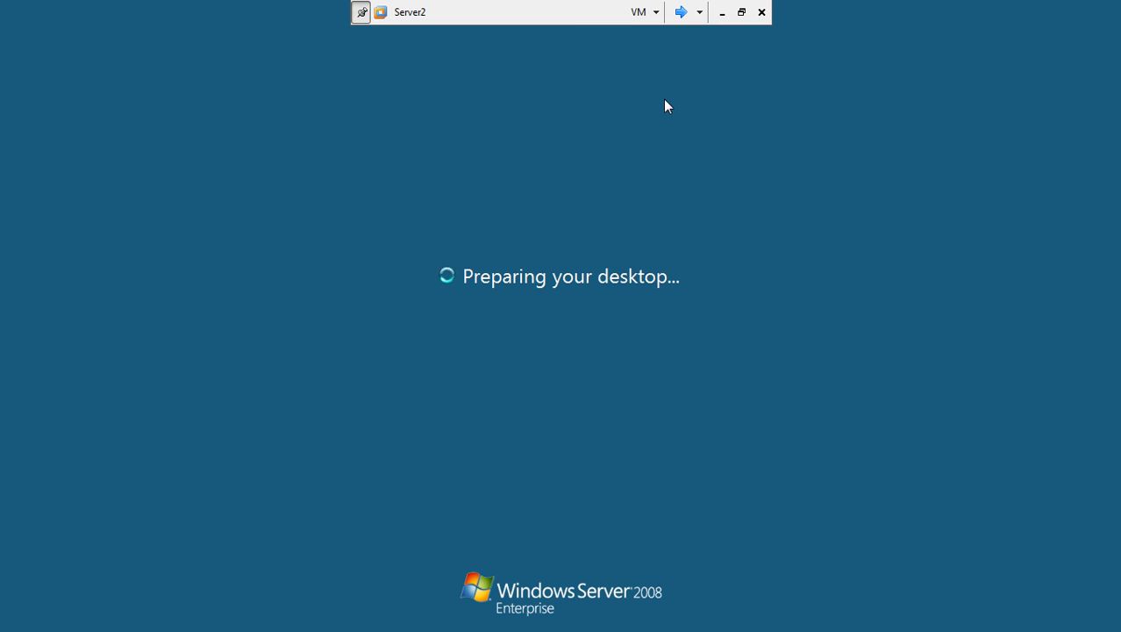
Exit full screen, close the NAP presentation, and confirm Server1 is powered off.
left_click(680, 12)
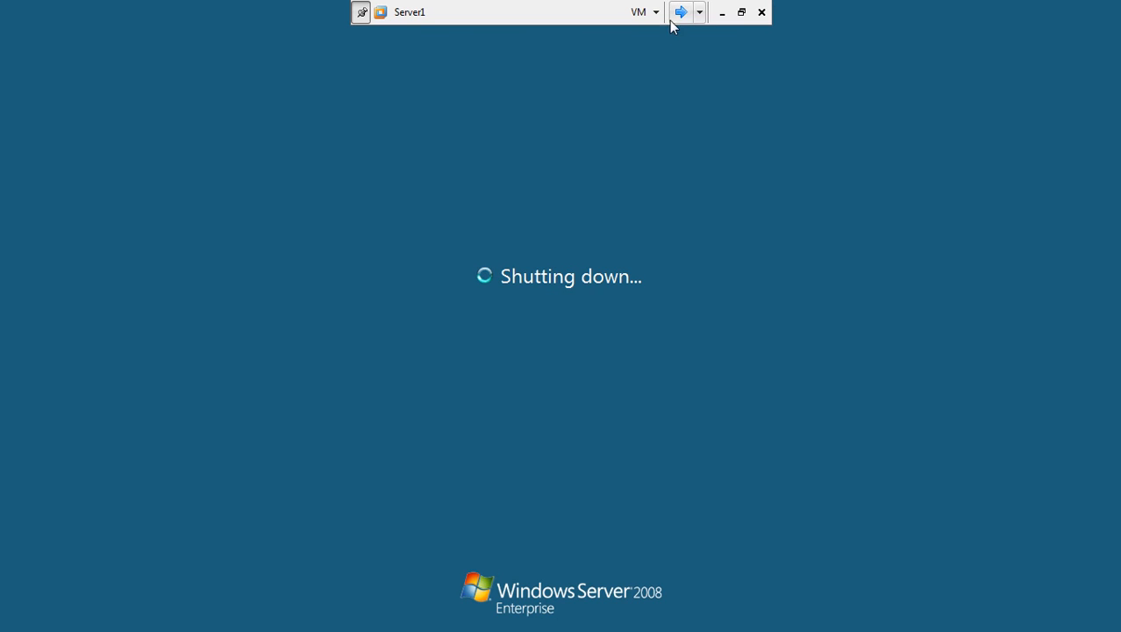
left_click(741, 12)
left_click(290, 83)
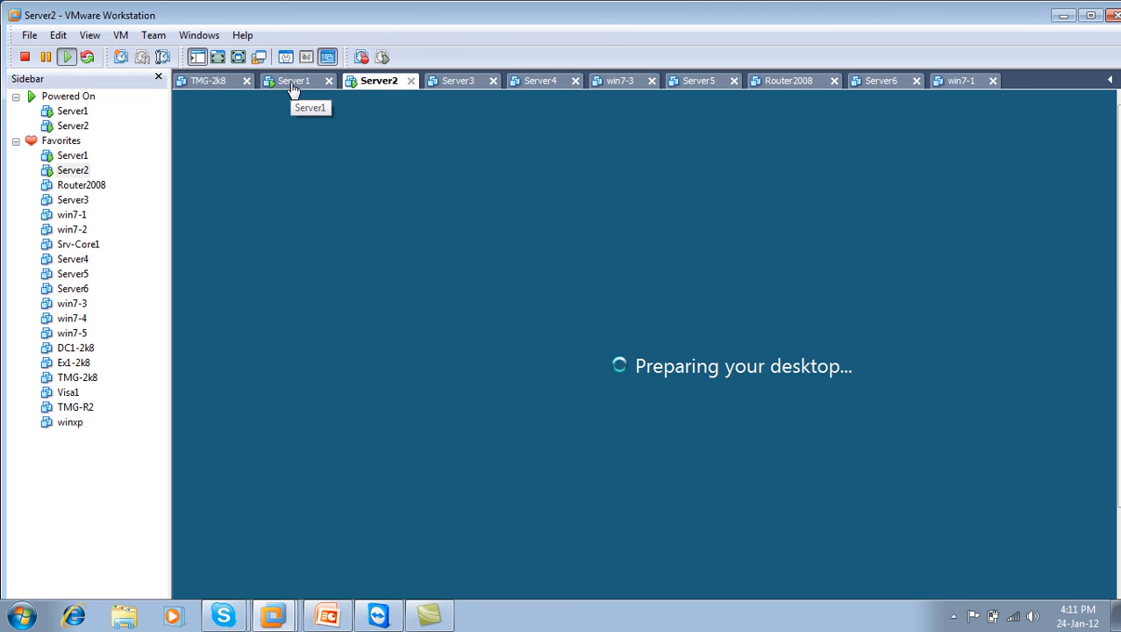
left_click(346, 616)
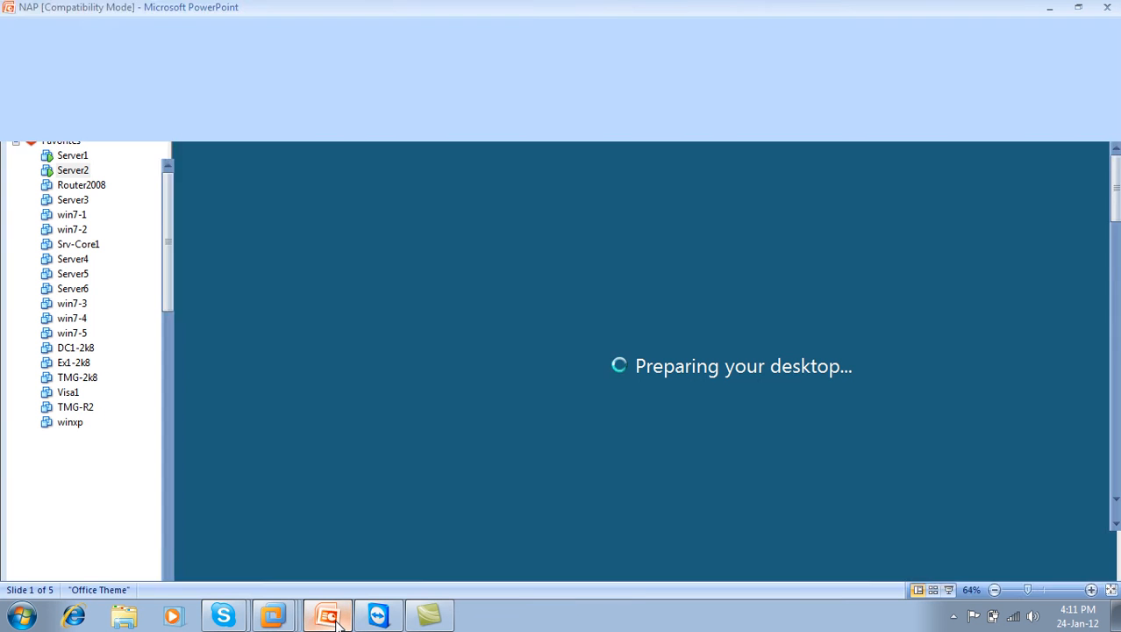
left_click(1107, 10)
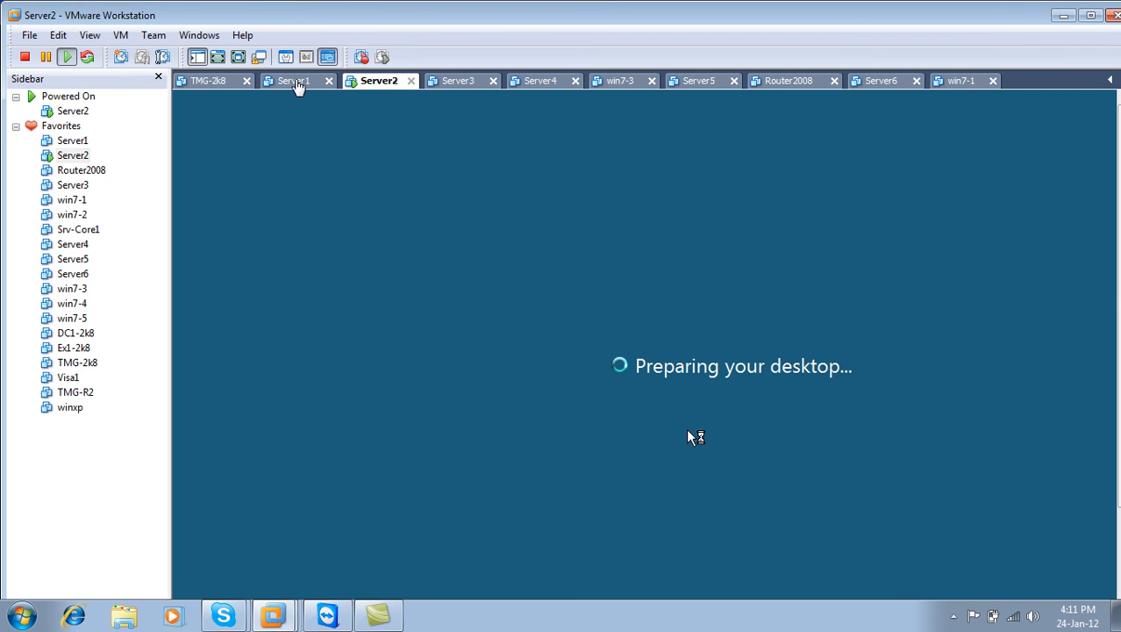
left_click(297, 84)
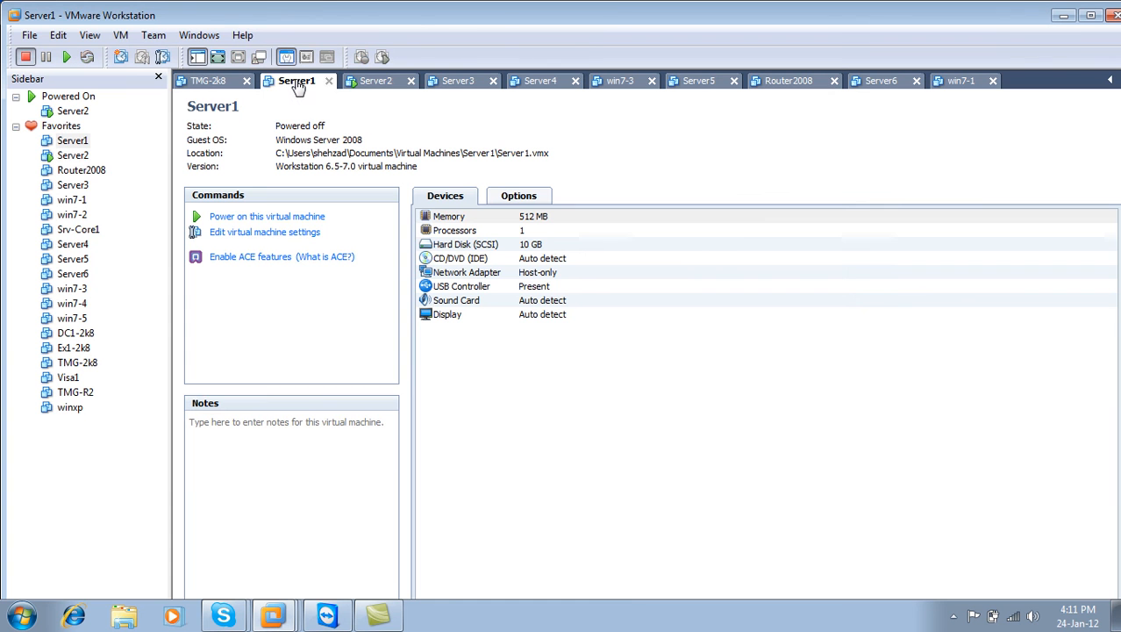
left_click(378, 83)
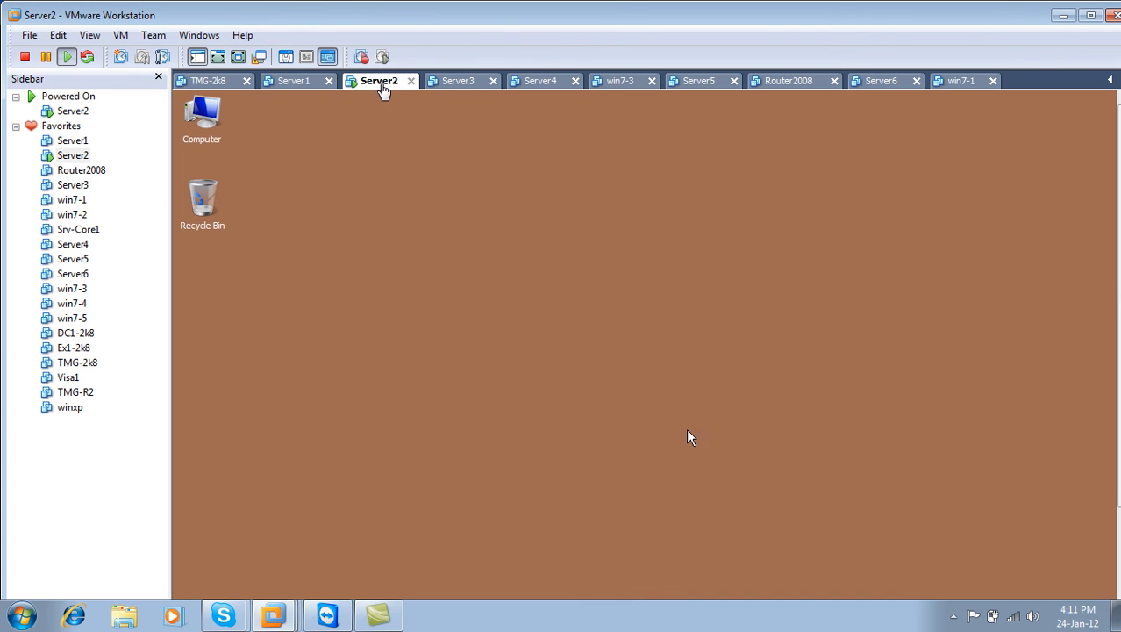
left_click(238, 57)
Shut down Server2 with the reason Hardware: Maintenance (Planned).
left_click(28, 621)
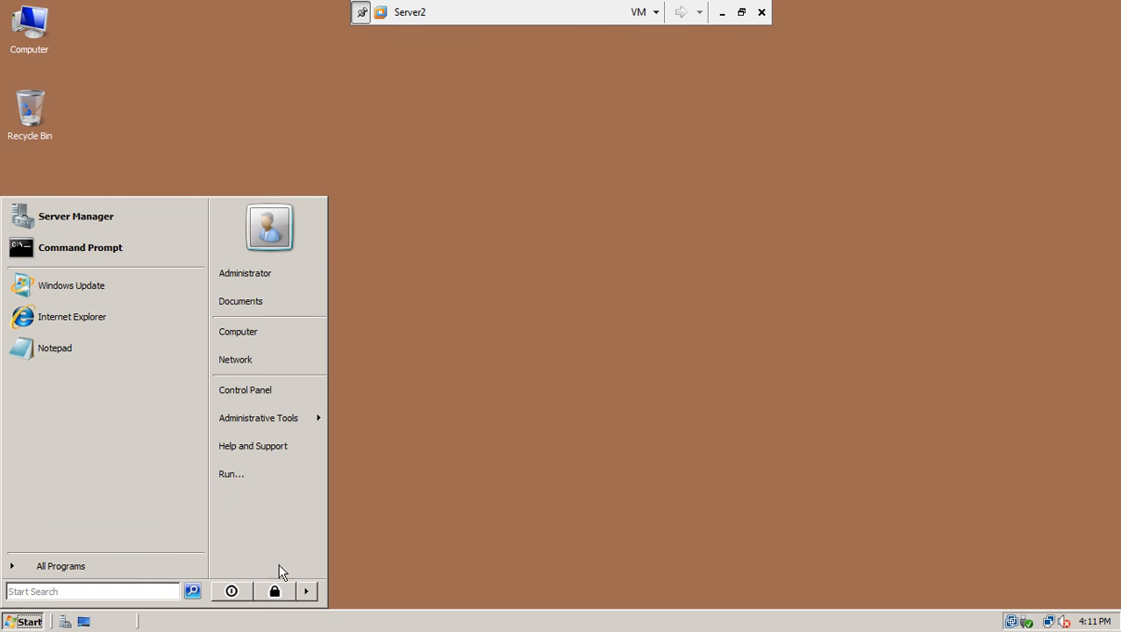
left_click(306, 591)
left_click(342, 599)
left_click(511, 260)
left_click(509, 287)
left_click(541, 397)
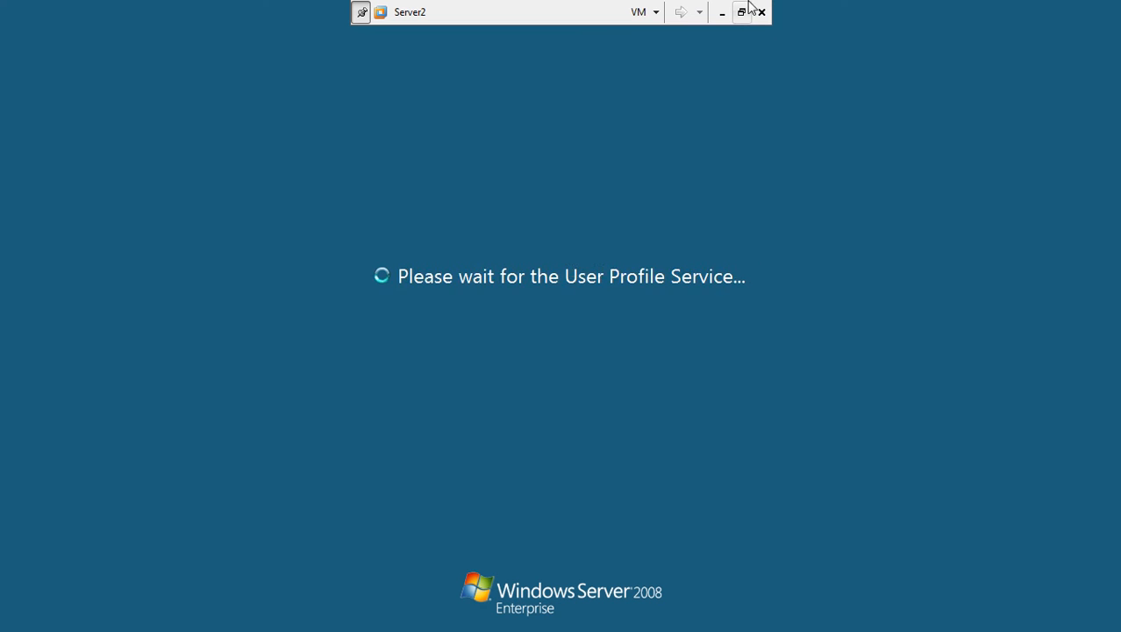
Leave full screen, minimize VMware Workstation, and bring up TeamViewer on the host desktop.
left_click(745, 11)
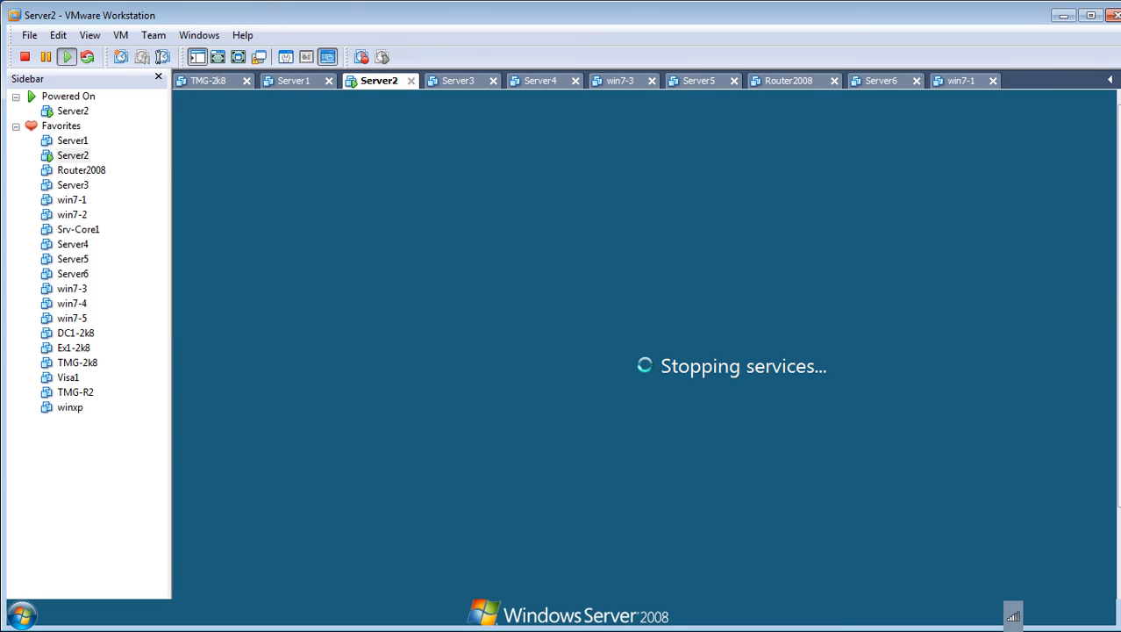
left_click(1090, 15)
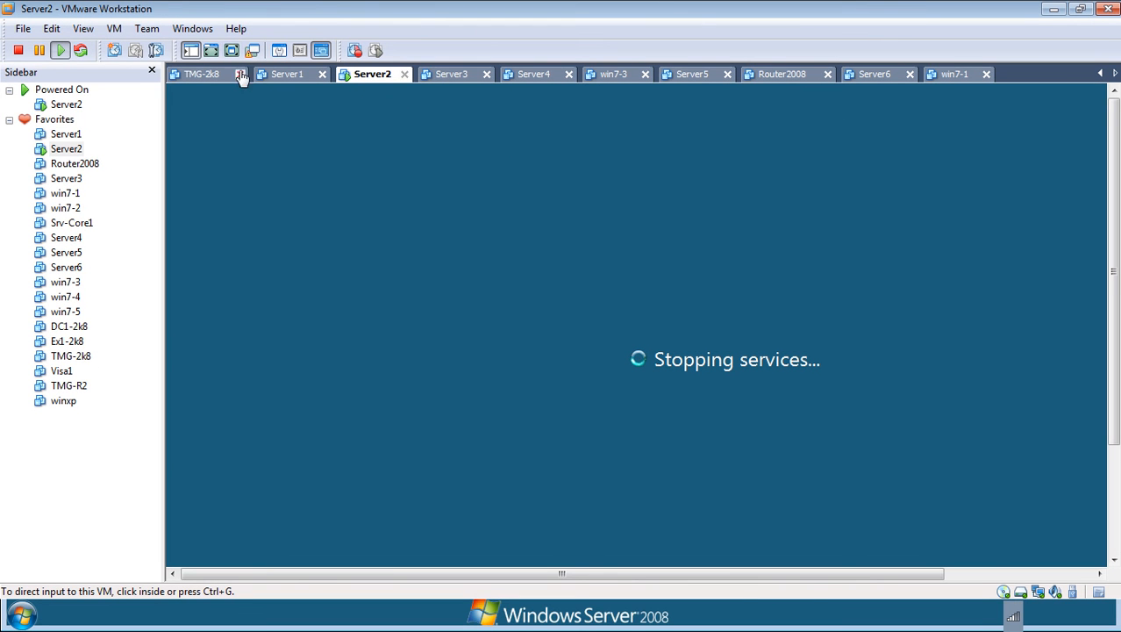
left_click(1054, 11)
left_click(326, 616)
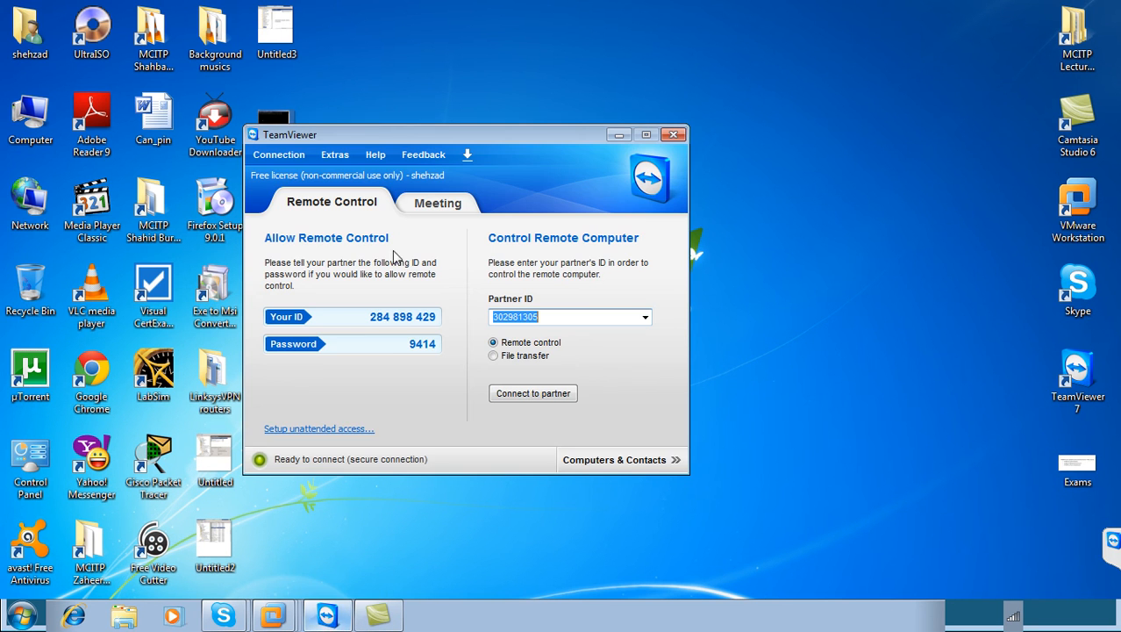
Close TeamViewer, reopen Server2 from VMware's taskbar list, and expand the hidden tray icons.
left_click(680, 134)
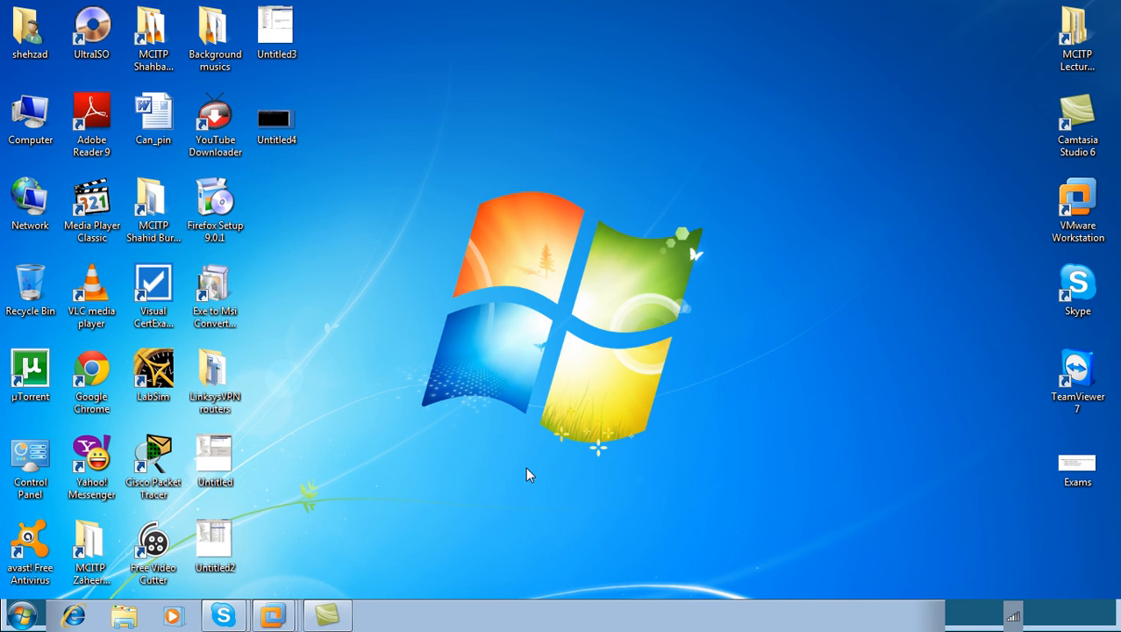
right_click(273, 616)
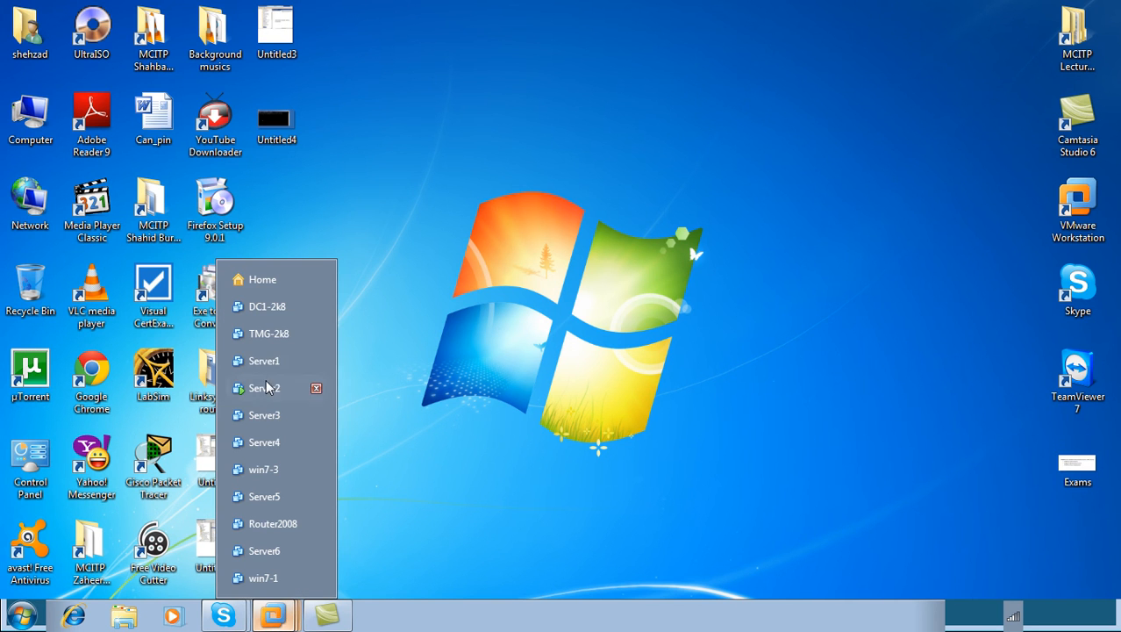
left_click(282, 388)
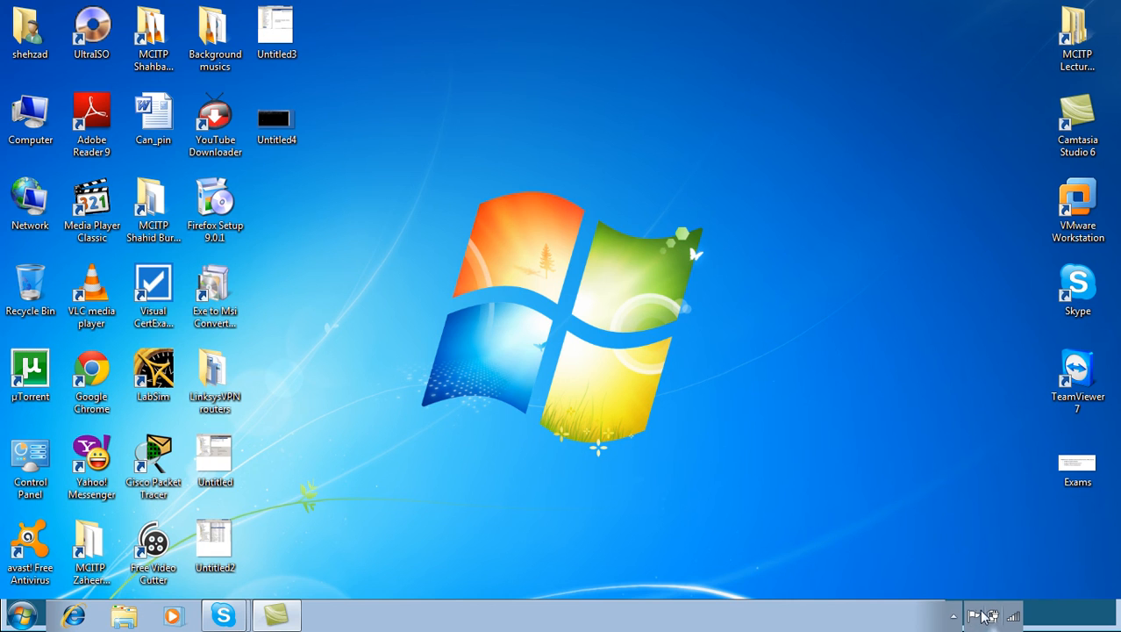
left_click(954, 616)
left_click(979, 518)
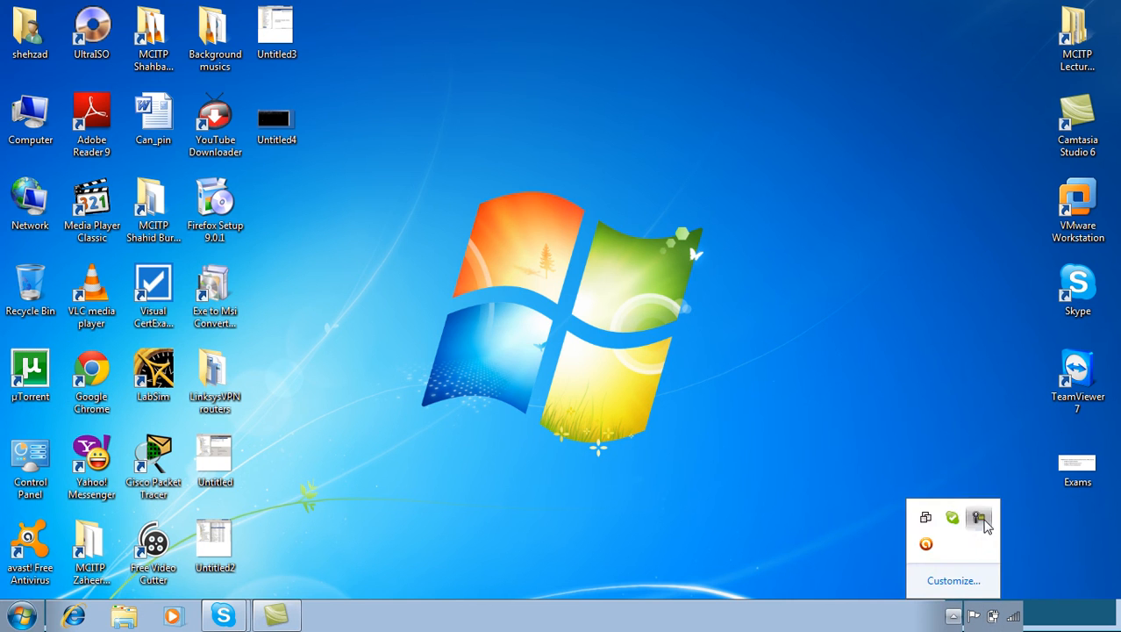